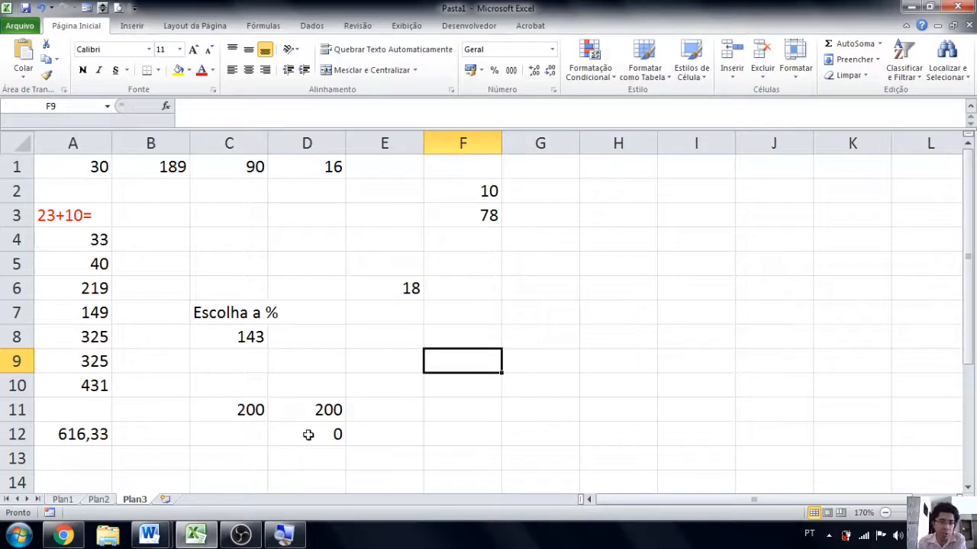
- Select the range A1:F12 and look through the commands offered for customizing the quick access toolbar
left_click_drag(497, 444, 81, 168)
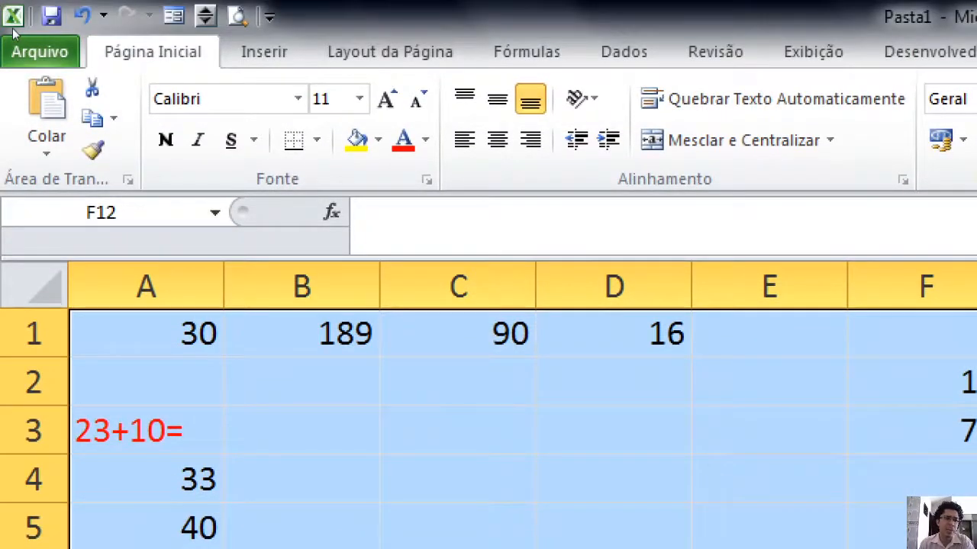
left_click(13, 35)
left_click(114, 50)
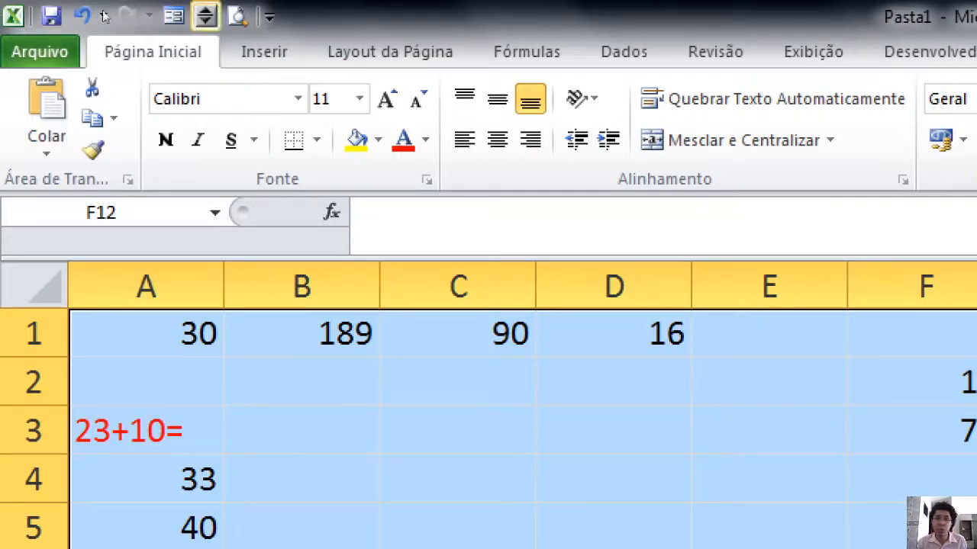
left_click(270, 15)
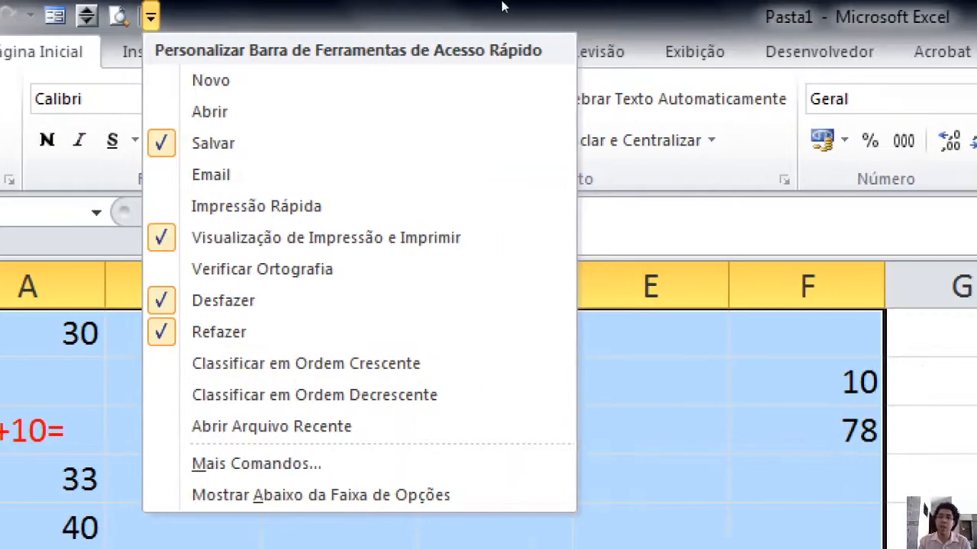
left_click(580, 4)
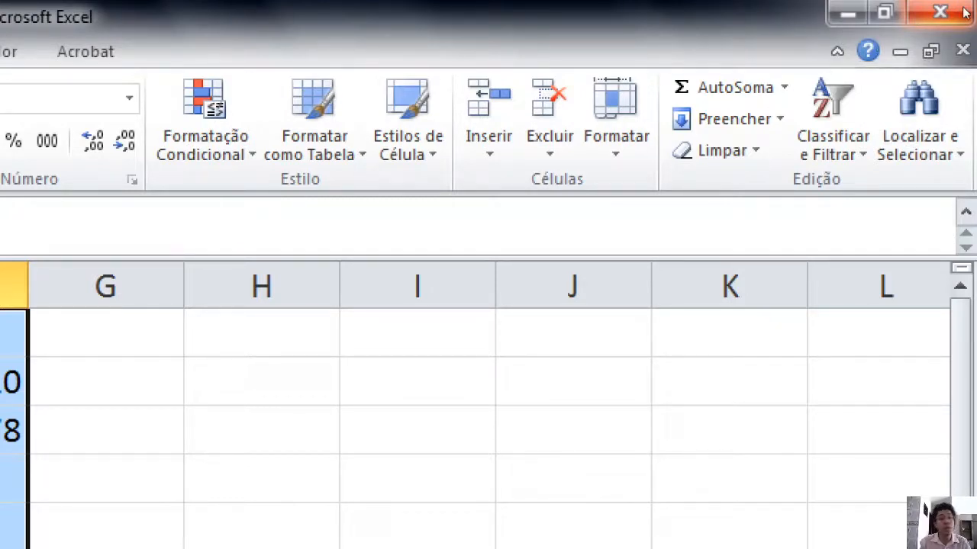
key("ctrl")
key("ctrl")
key("ctrl")
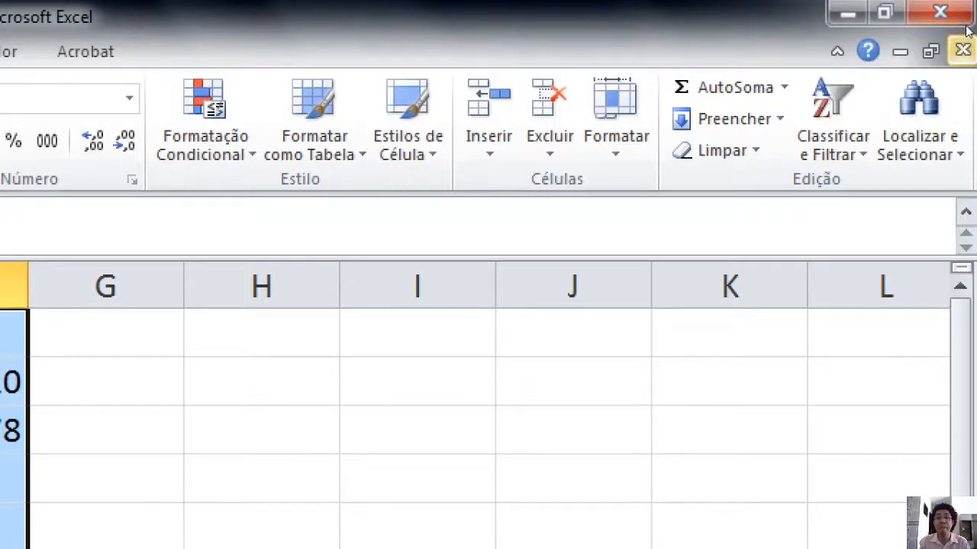
key("ctrl")
key("ctrl")
key("ctrl")
key("ctrl")
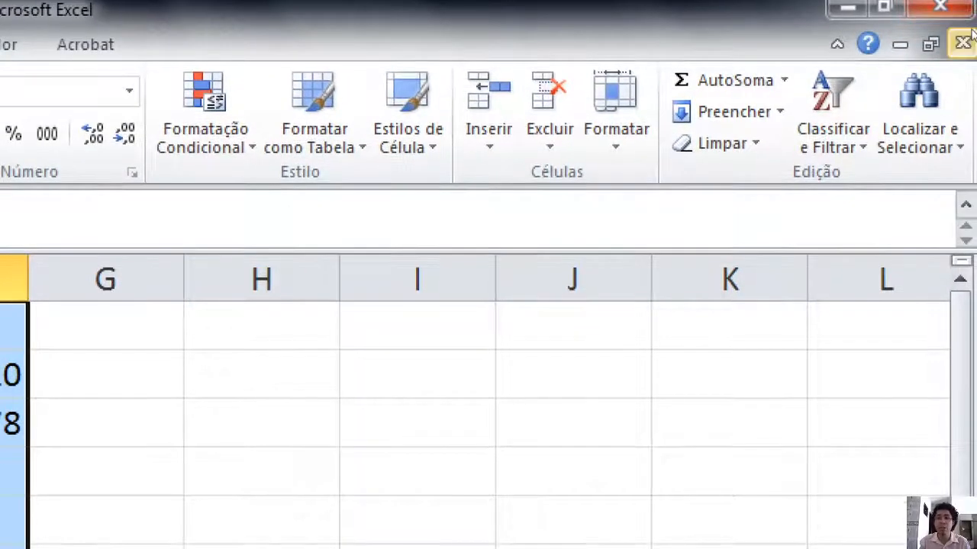
key("ctrl")
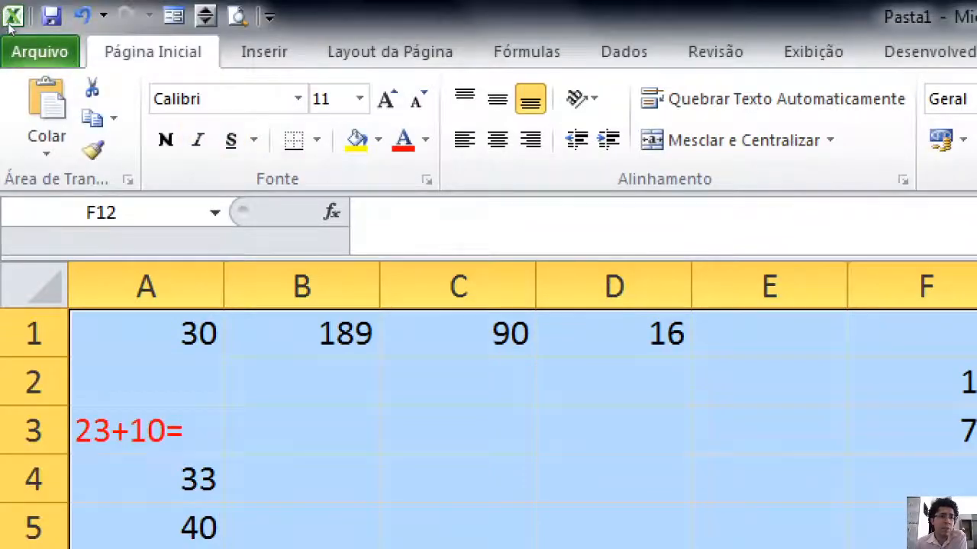
left_click(9, 28)
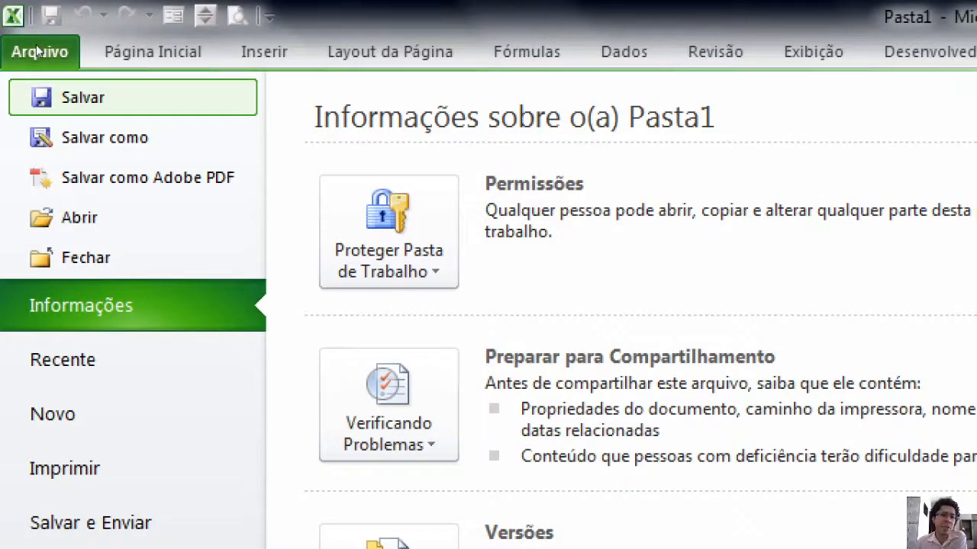
left_click(36, 44)
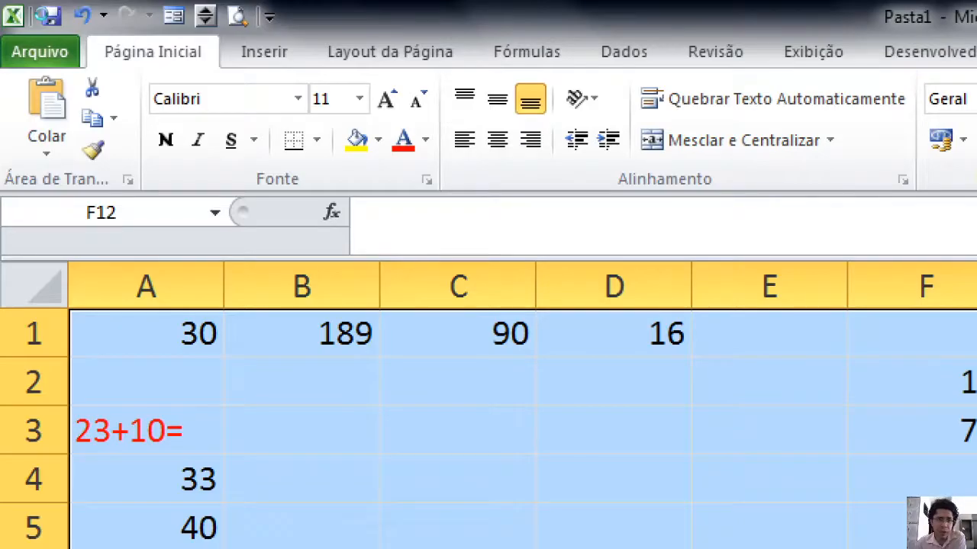
- Start saving the workbook and create and open a new folder named "Aula Excel" in the Documents library
left_click(47, 15)
scroll(142, 157, "down", 3)
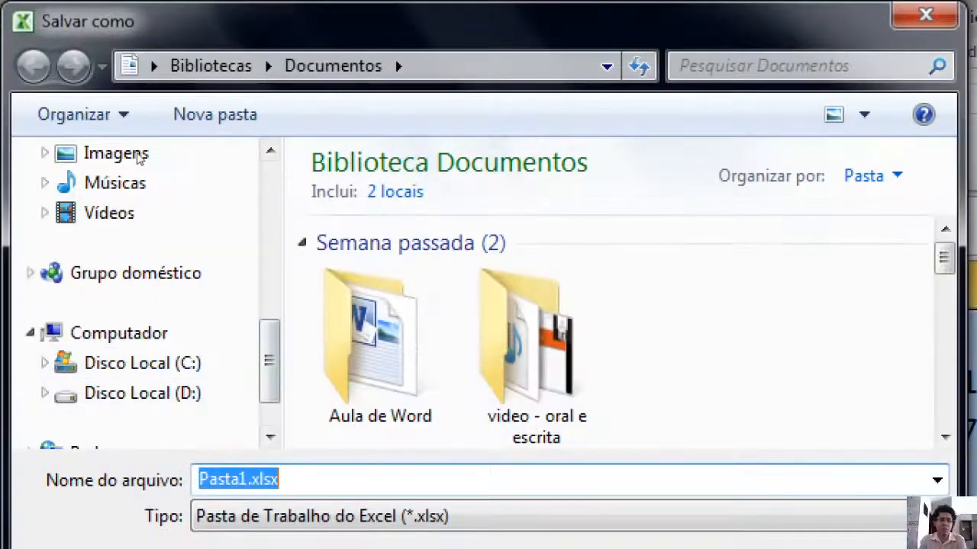
left_click(181, 113)
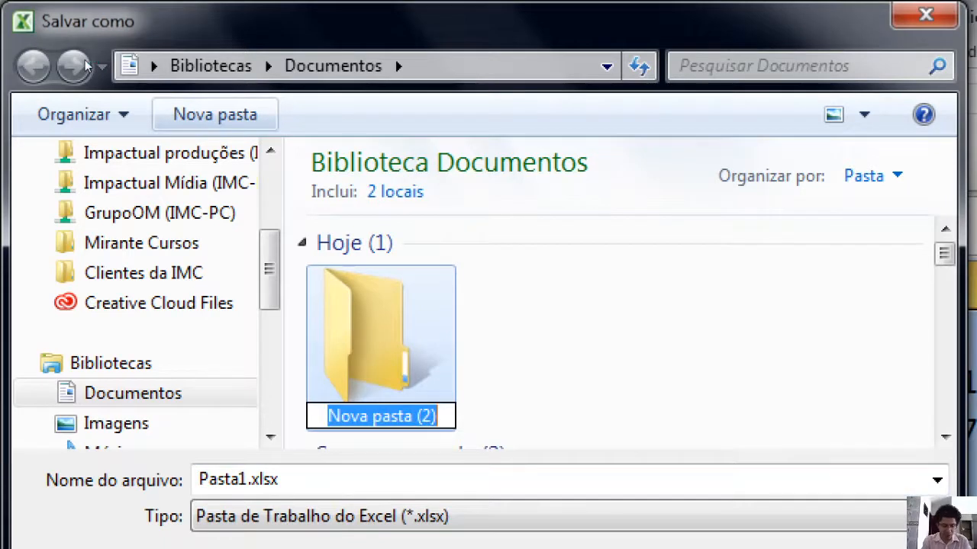
type("Aula Excel")
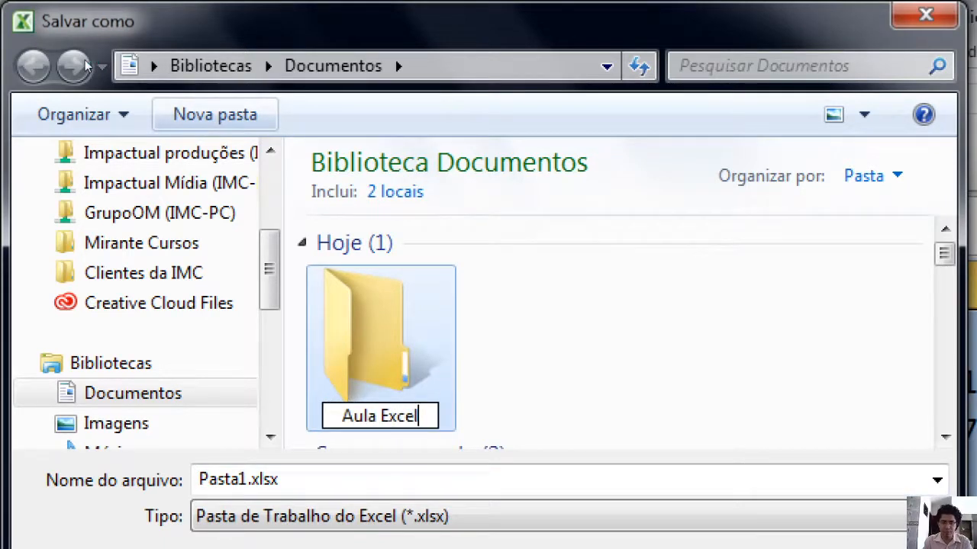
key("Return")
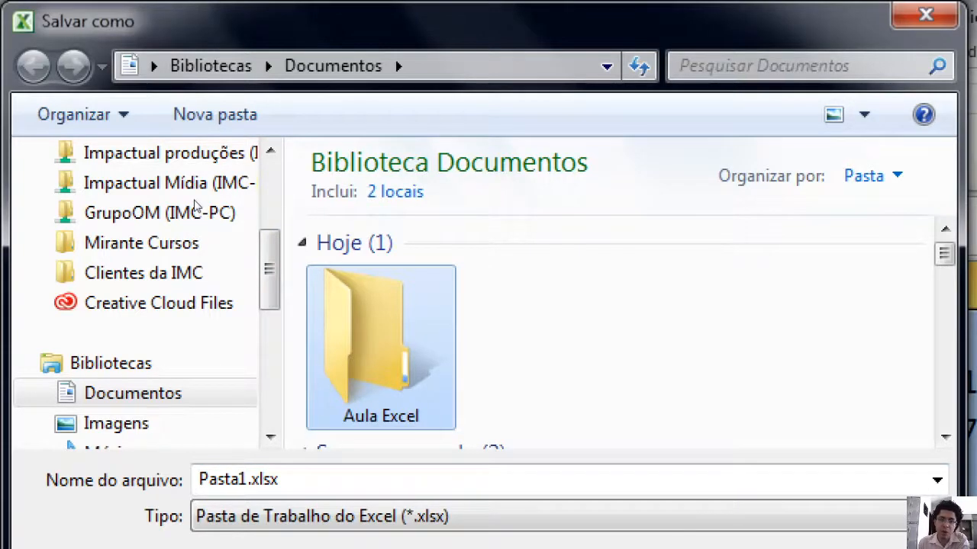
key("Return")
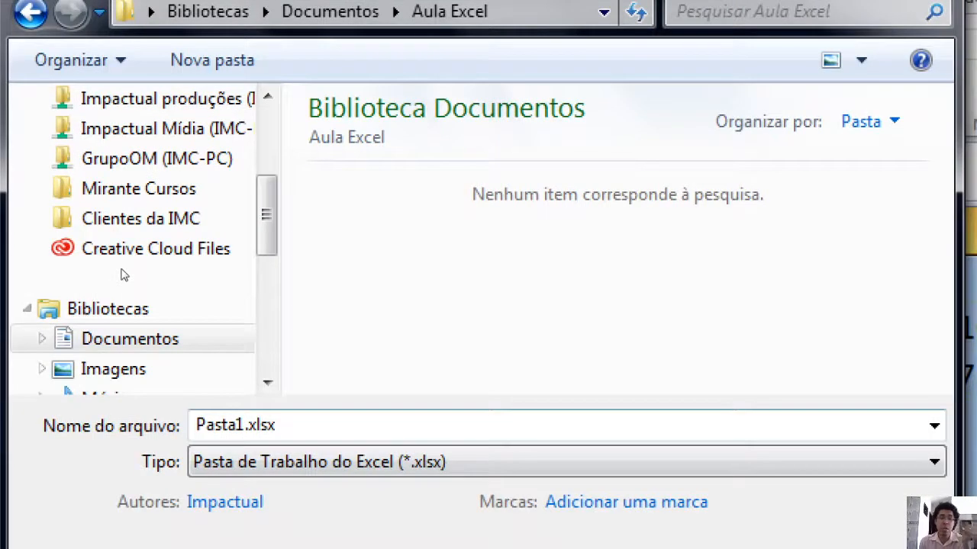
- Name the workbook file "Exemplo diferença entre função e fórmula"
left_click(235, 425)
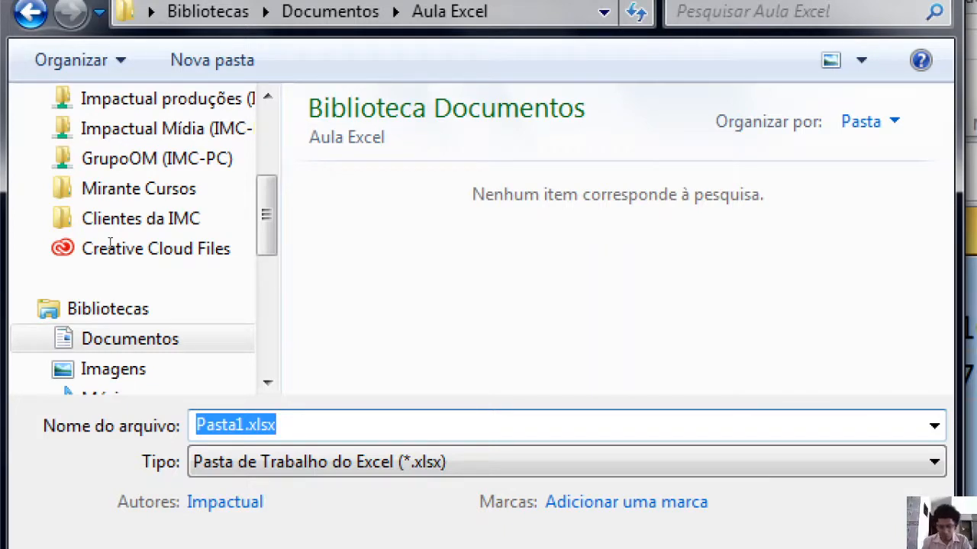
type("Explo")
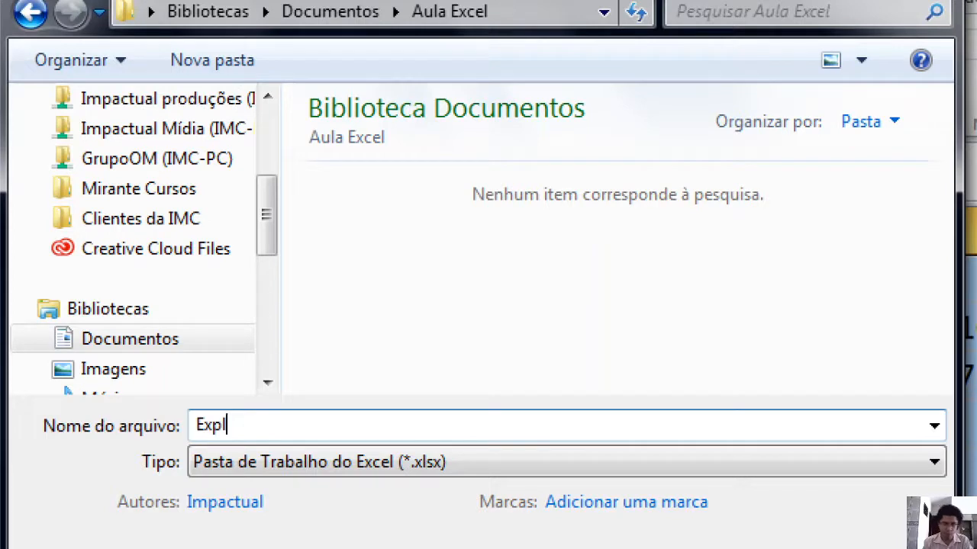
key("BackSpace")
key("BackSpace")
key("BackSpace")
type("em")
type("plo dire")
key("BackSpace")
key("BackSpace")
type("f")
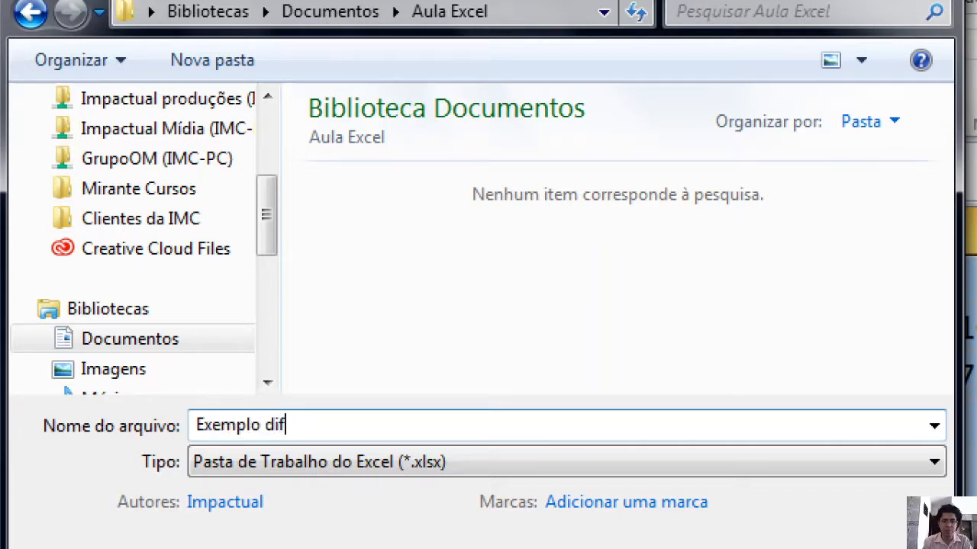
type("erença entre função e fórmula")
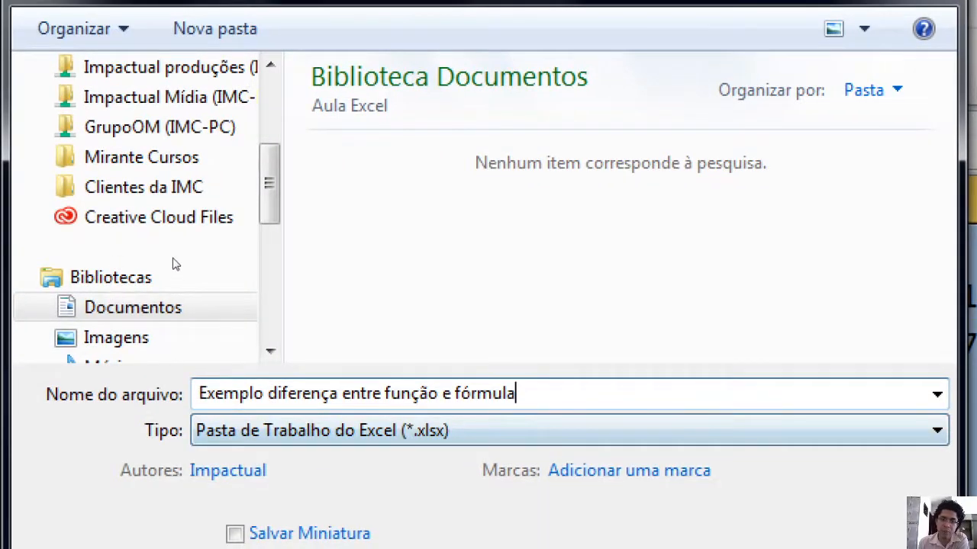
- Review the available file types, keep Pasta de Trabalho do Excel (*.xlsx), and save the workbook
left_click(397, 430)
key("Escape")
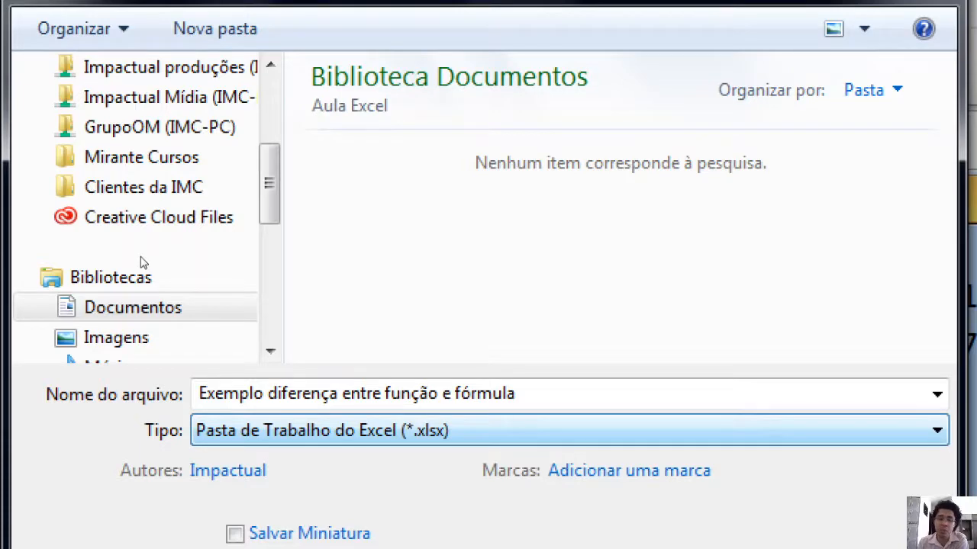
left_click(283, 430)
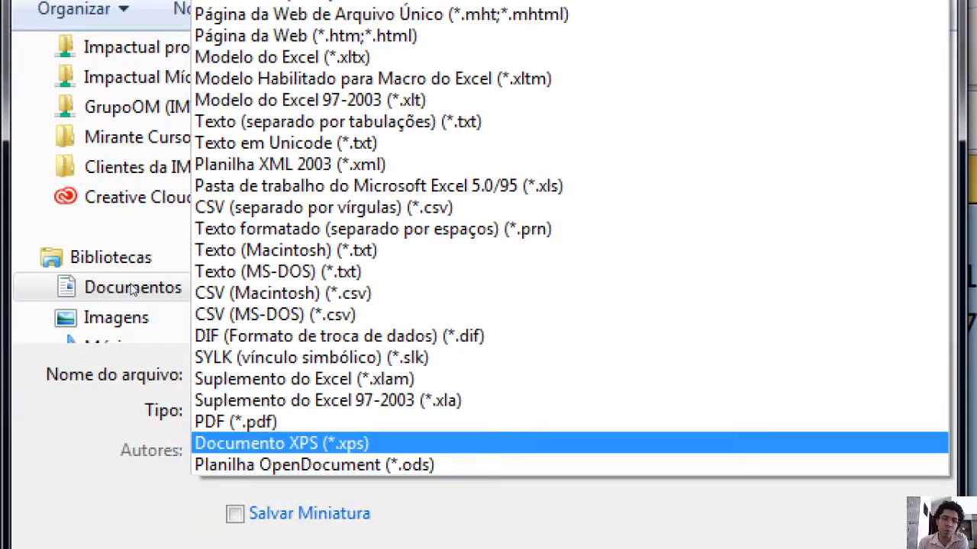
key("Escape")
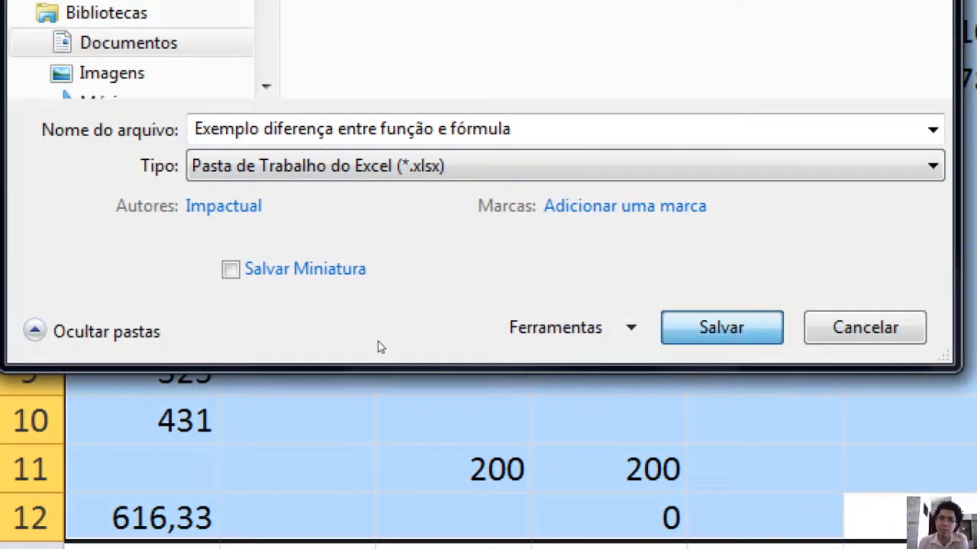
key("Return")
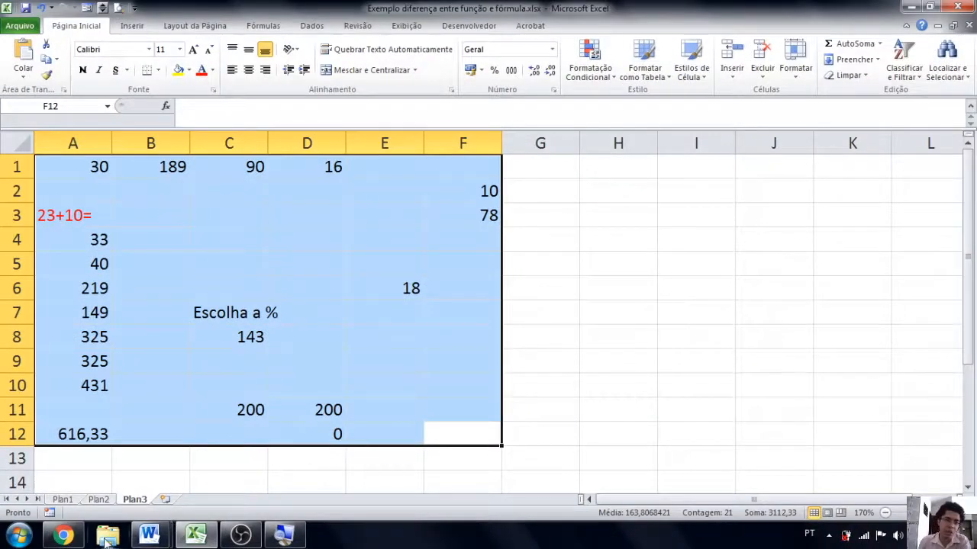
- Switch to Windows Explorer and open the Aula Excel folder in the Documents library
left_click(108, 538)
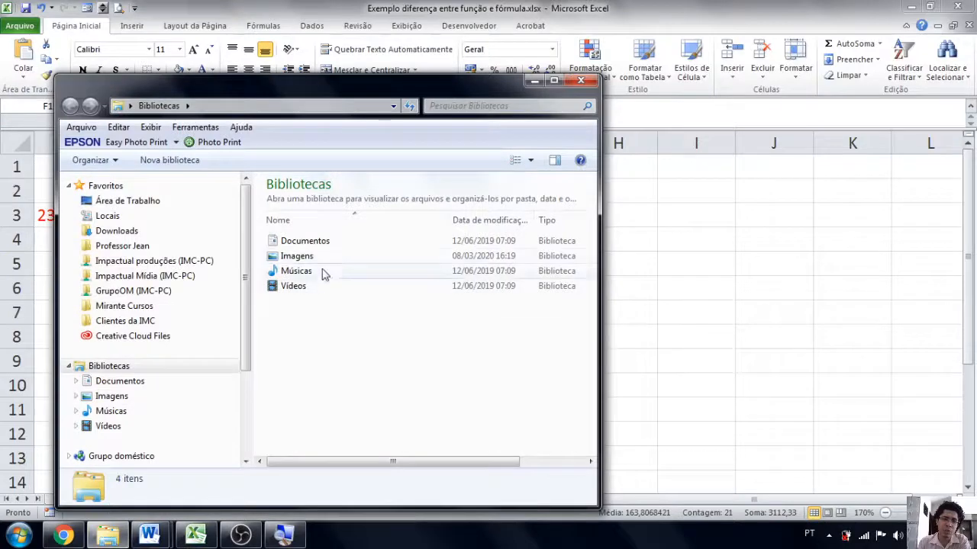
left_click(322, 244)
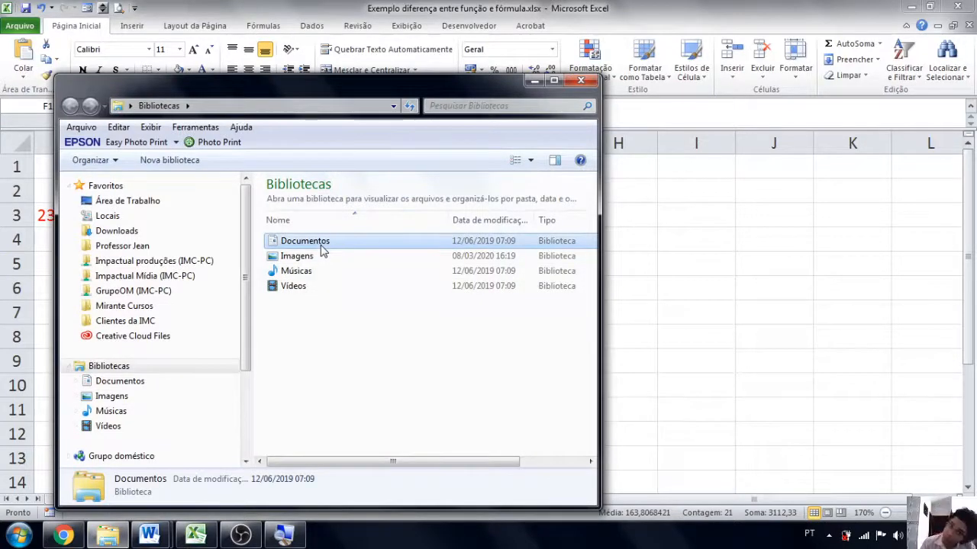
double_click(321, 248)
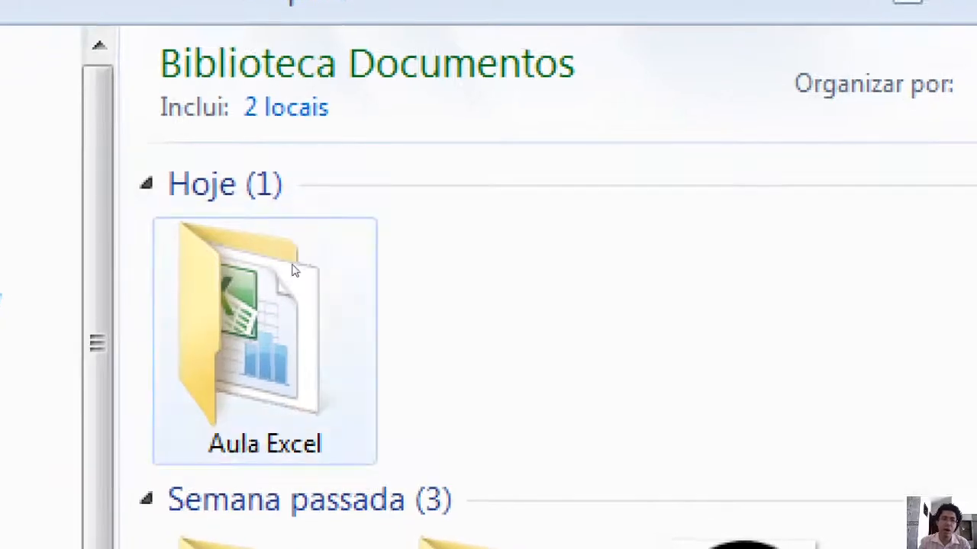
double_click(294, 269)
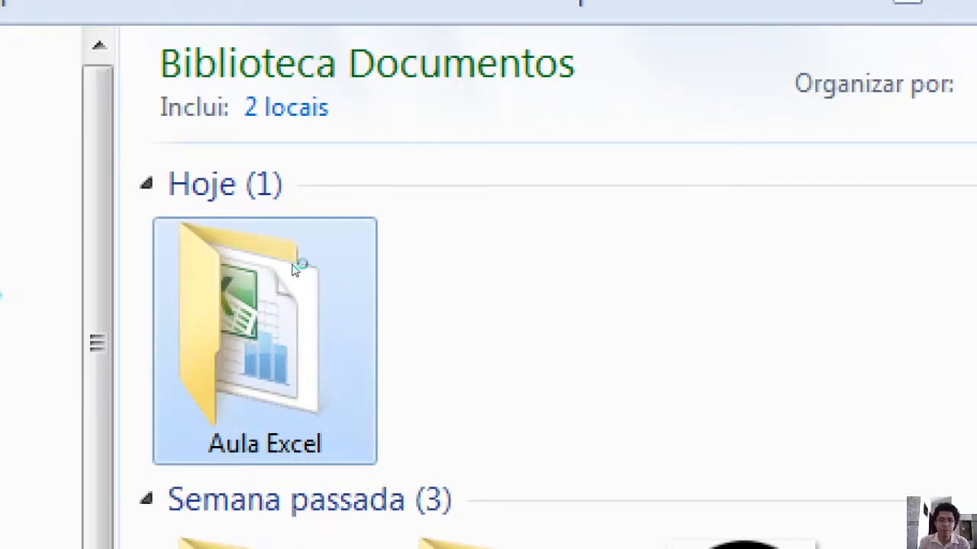
key("super")
key("super")
key("ctrl")
key("ctrl")
key("ctrl")
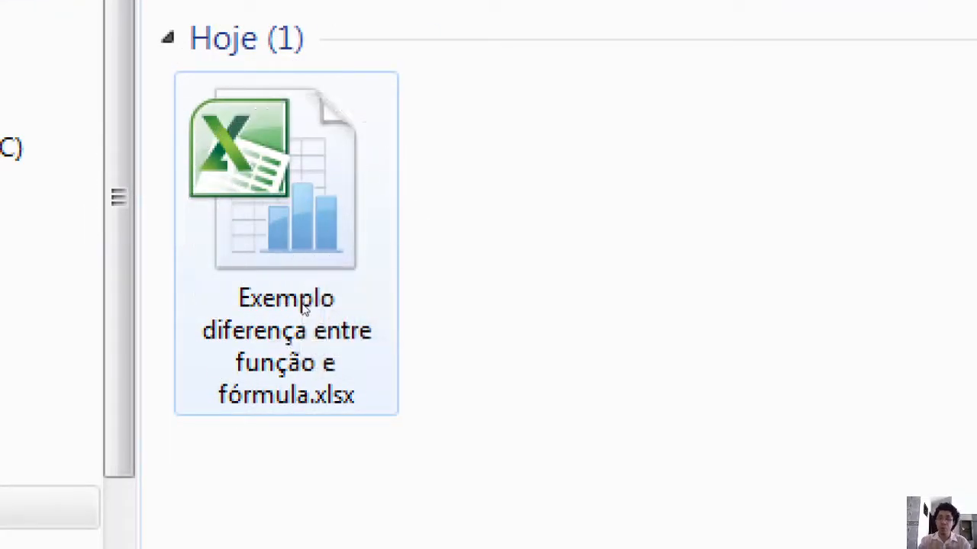
key("ctrl")
key("ctrl")
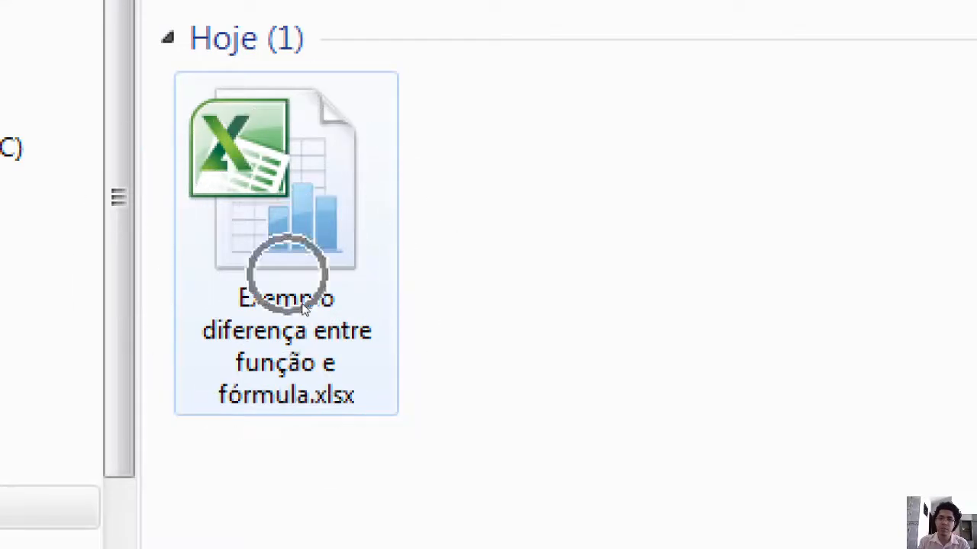
- Open the saved workbook "Exemplo diferença entre função e fórmula.xlsx" from the folder
left_click(334, 278)
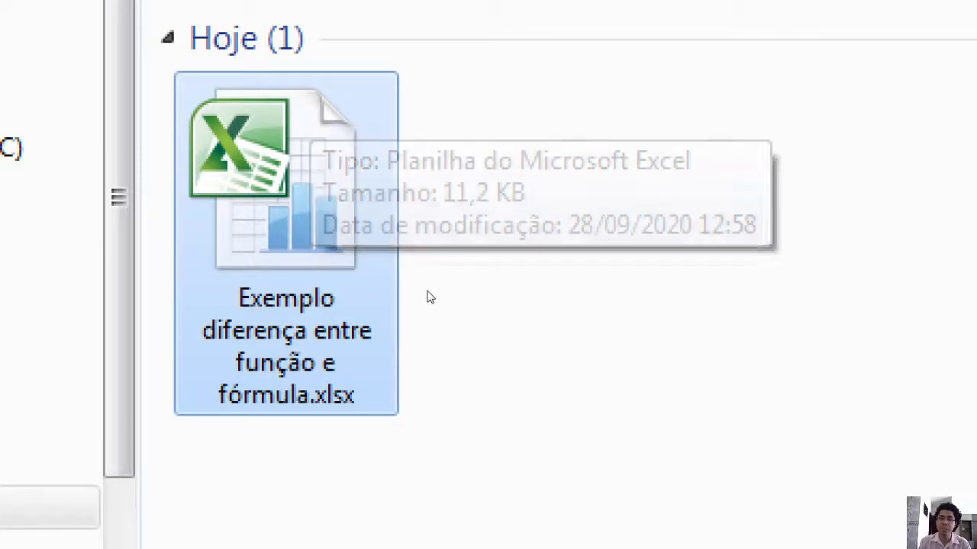
double_click(290, 277)
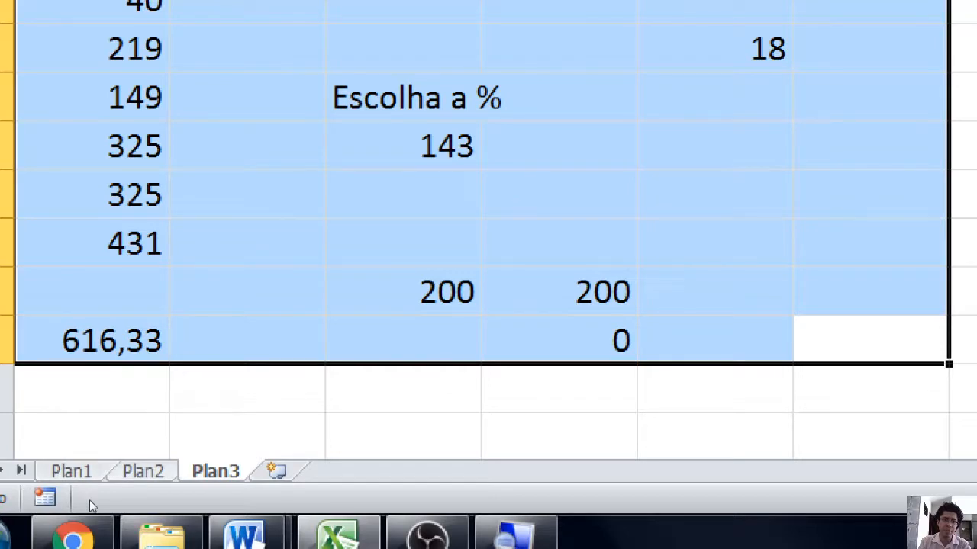
- Look through the sheets Plan1 and Plan2, then return to Plan3 and select cell C12
key("ctrl+Page_Up")
key("ctrl+Page_Up")
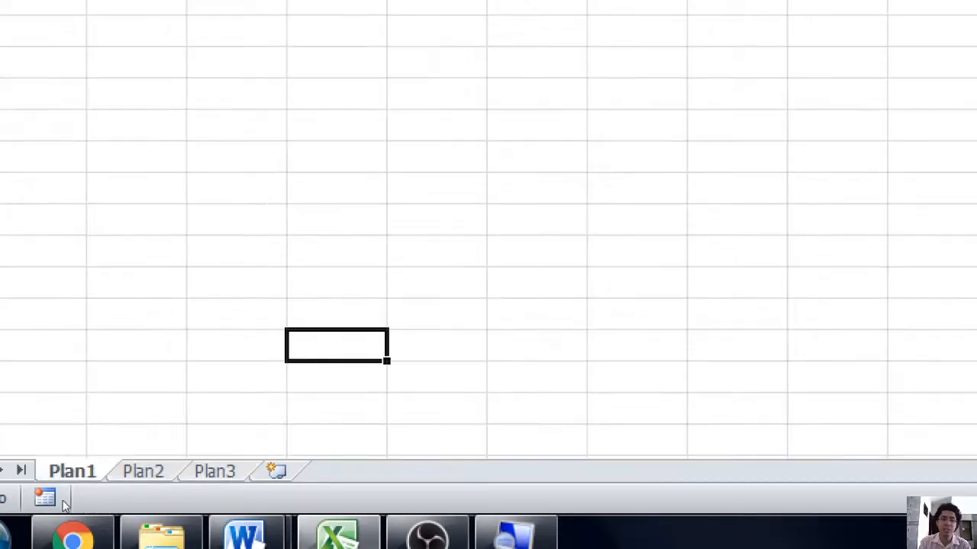
key("ctrl+Page_Down")
key("ctrl+Page_Down")
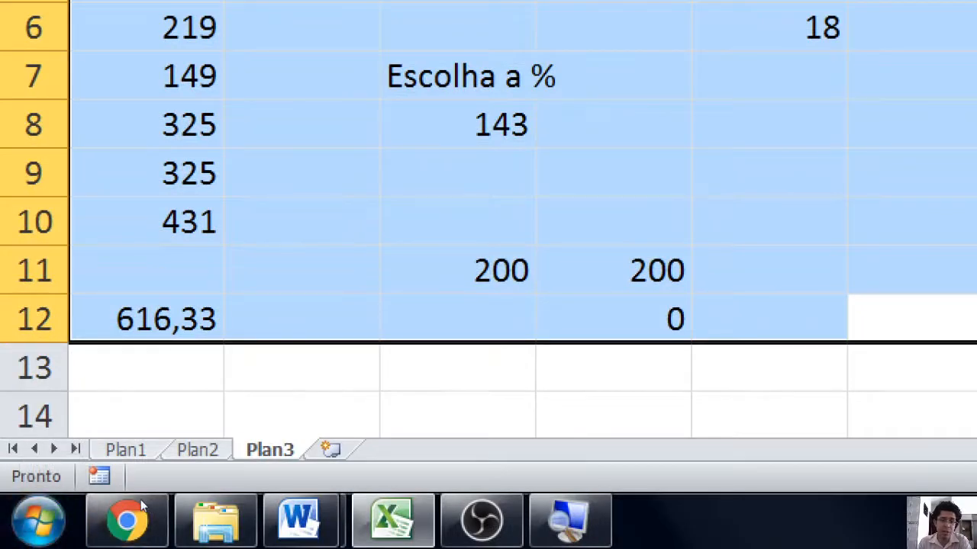
left_click(107, 449)
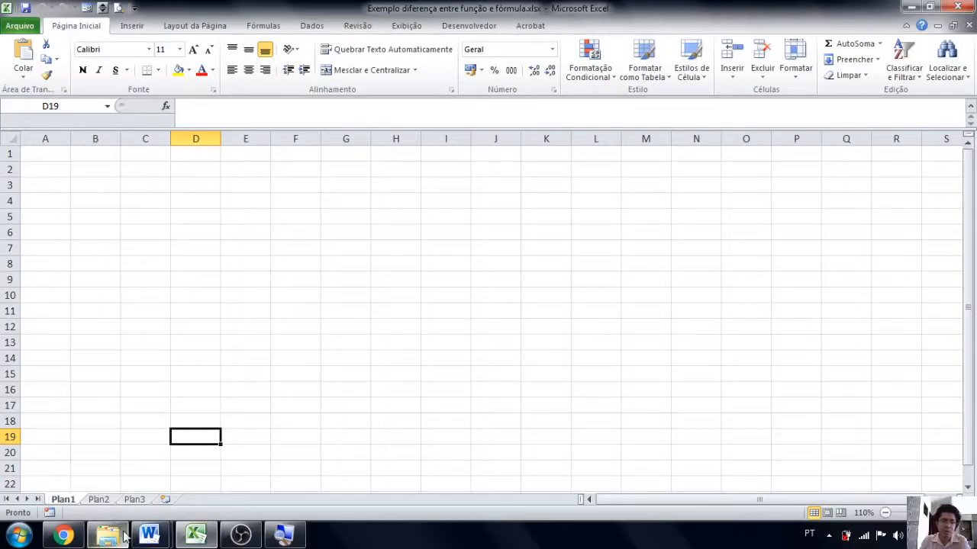
left_click(90, 502)
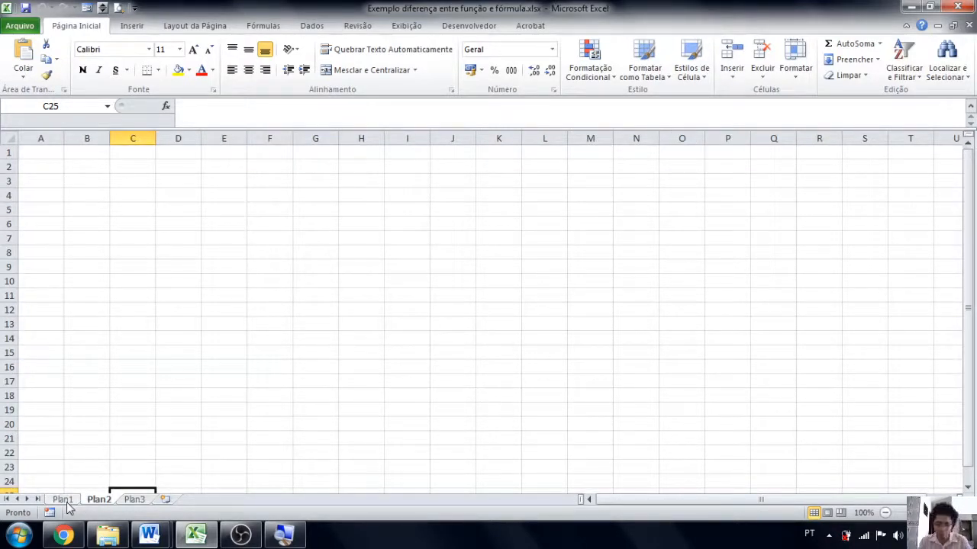
left_click(131, 500)
left_click(201, 435)
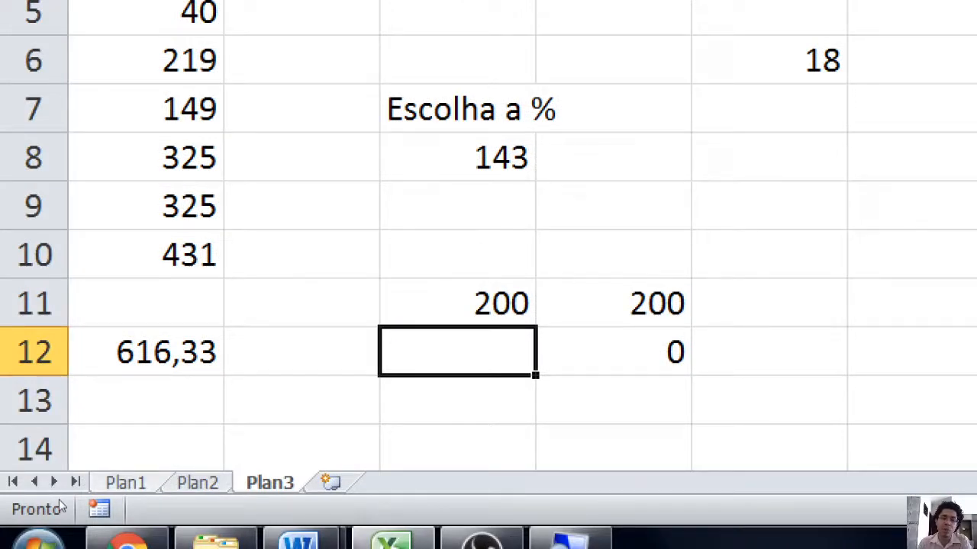
- Delete the sheets Plan1 and Plan2 from the workbook
right_click(119, 483)
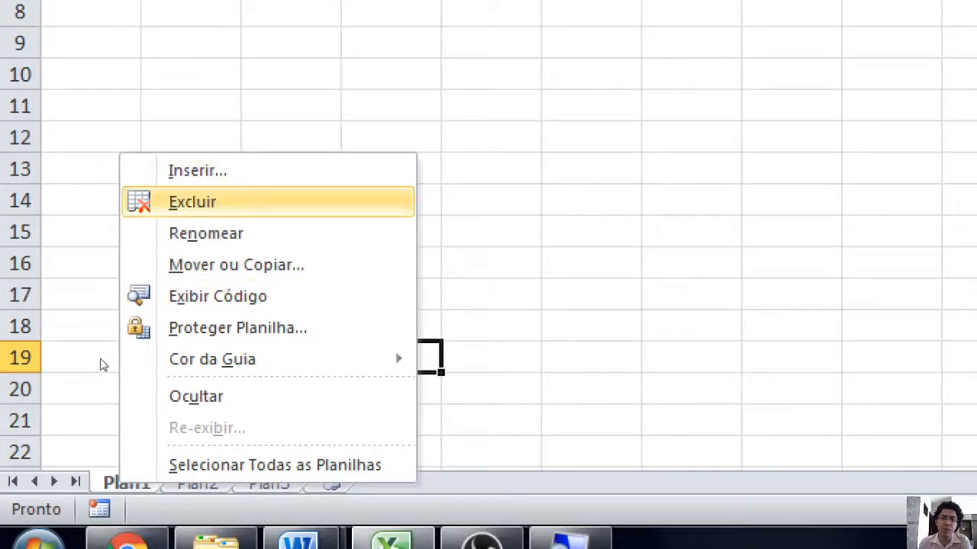
key("Return")
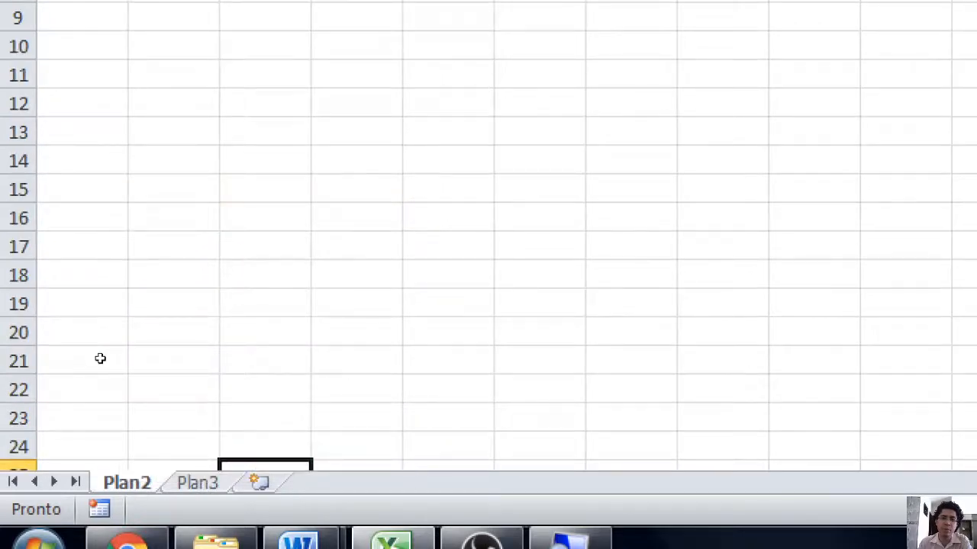
right_click(133, 483)
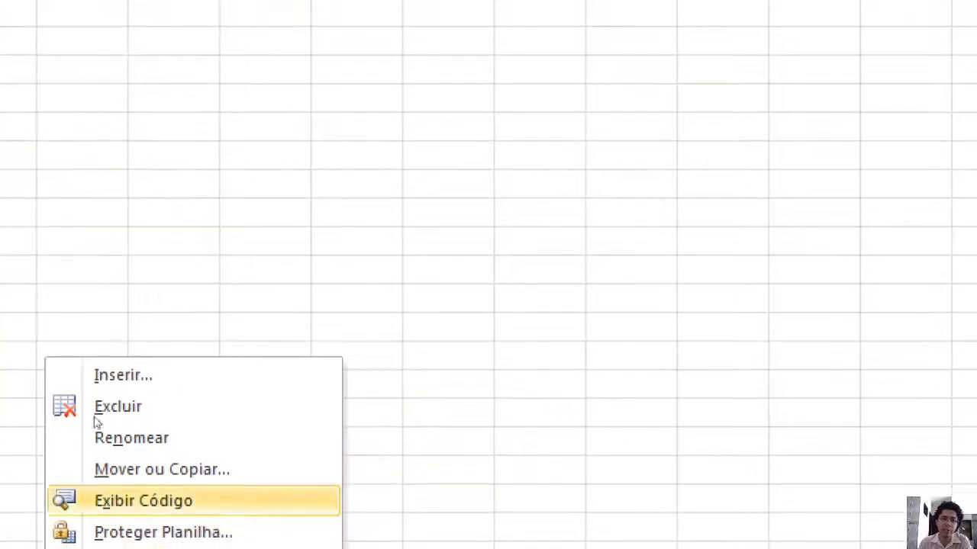
left_click(75, 407)
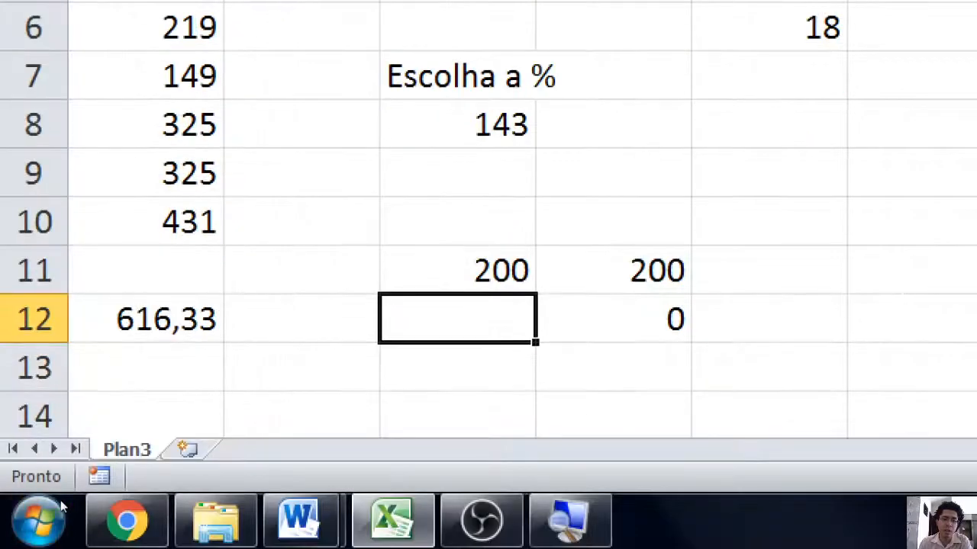
- Rename the sheet Plan3 as Exemplos
right_click(127, 449)
key("Up")
key("Up")
key("Up")
key("Up")
key("Up")
key("Up")
key("Up")
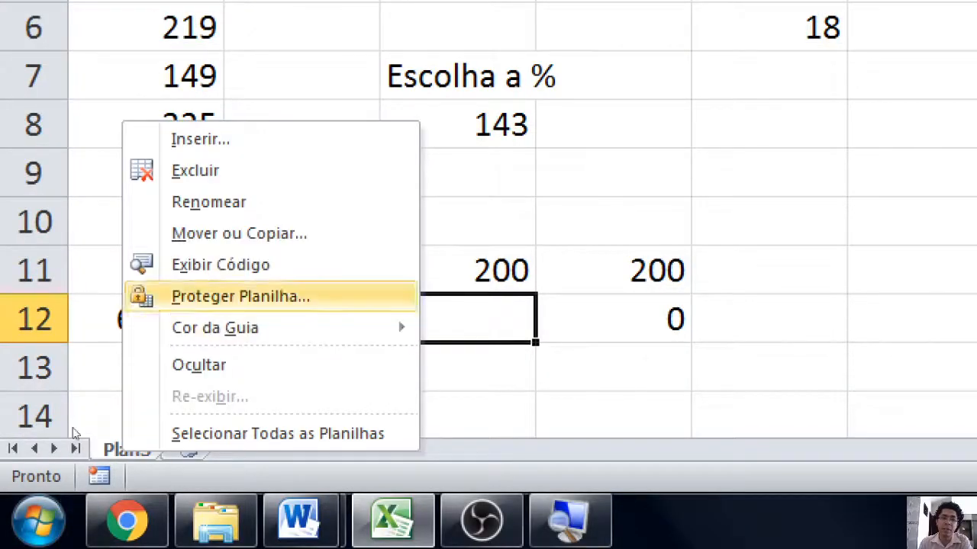
key("Return")
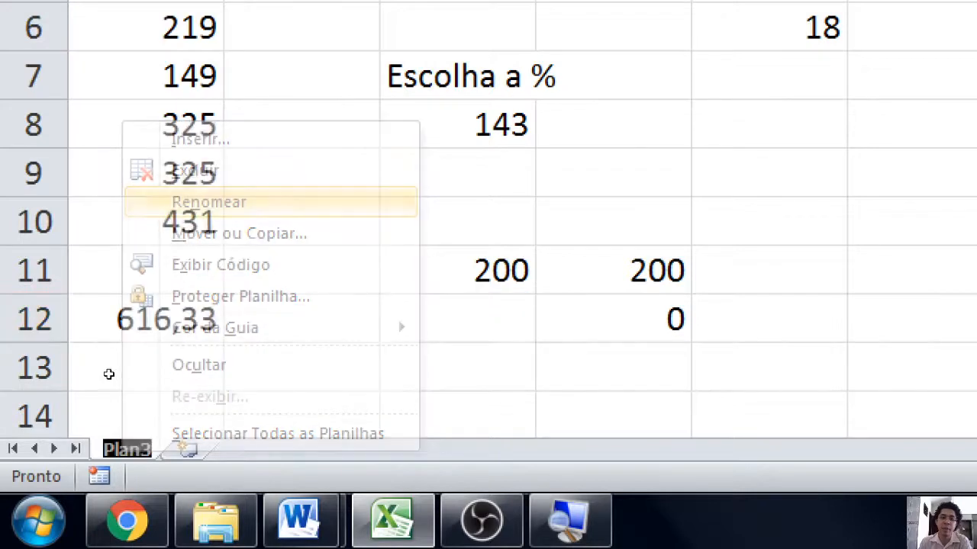
type("Exemplos")
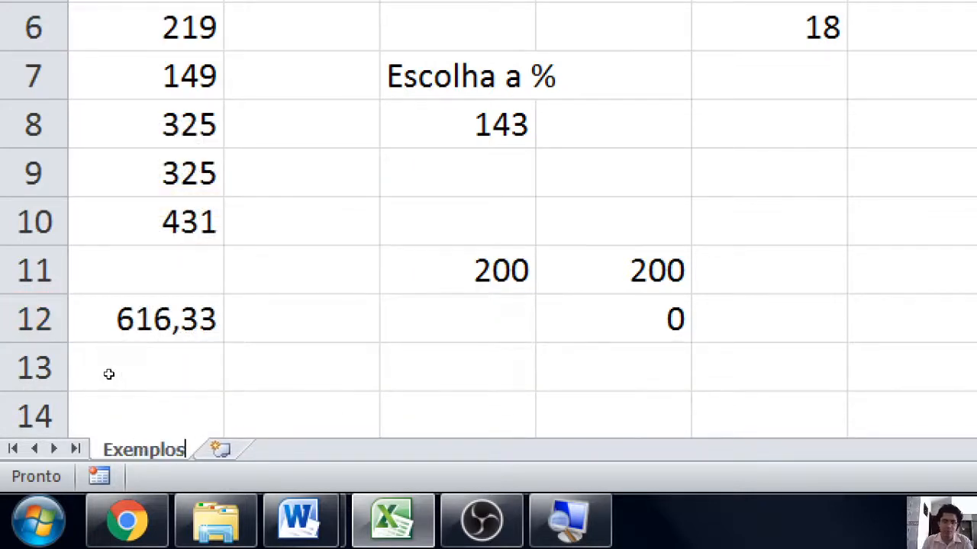
key("Return")
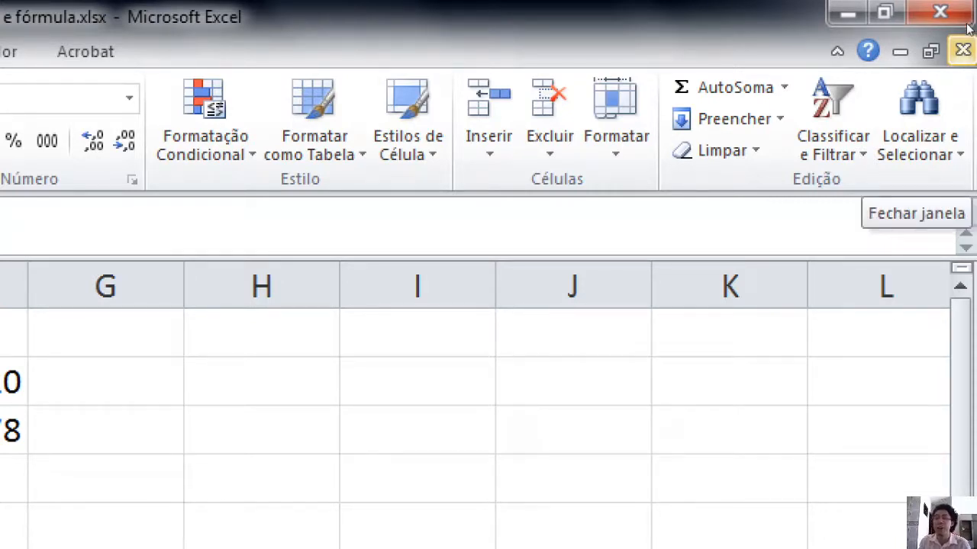
- Restore the workbook window to a smaller size and maximize it, and minimize and maximize it again
left_click(930, 51)
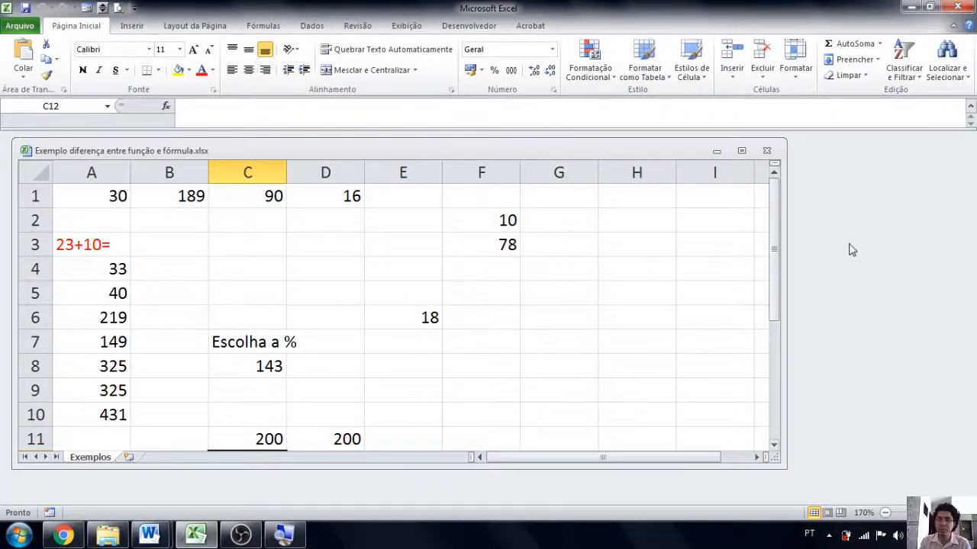
left_click(741, 151)
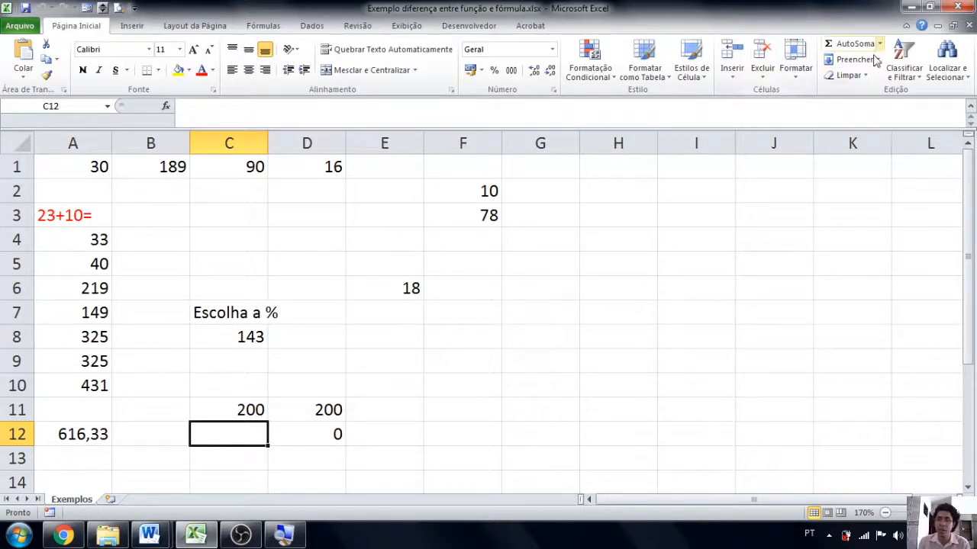
left_click(937, 26)
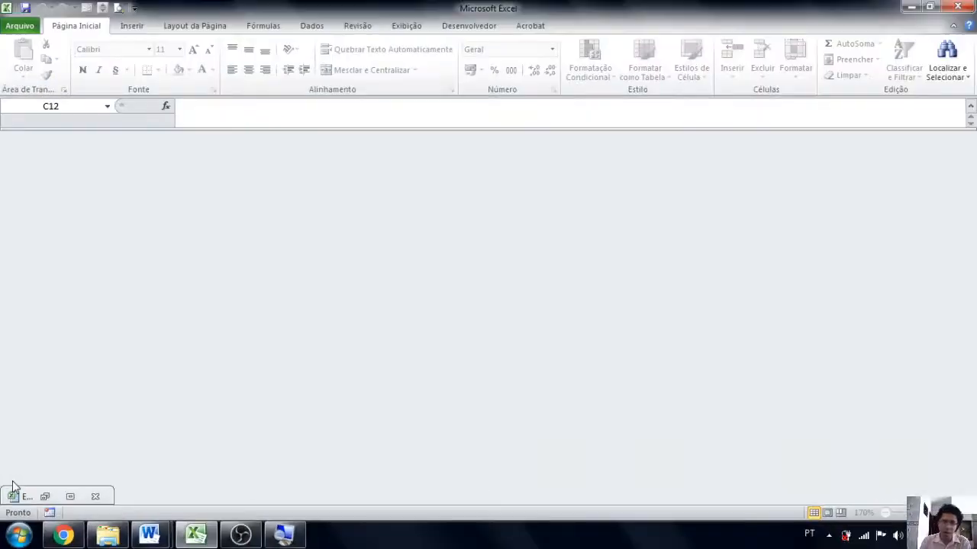
left_click(70, 496)
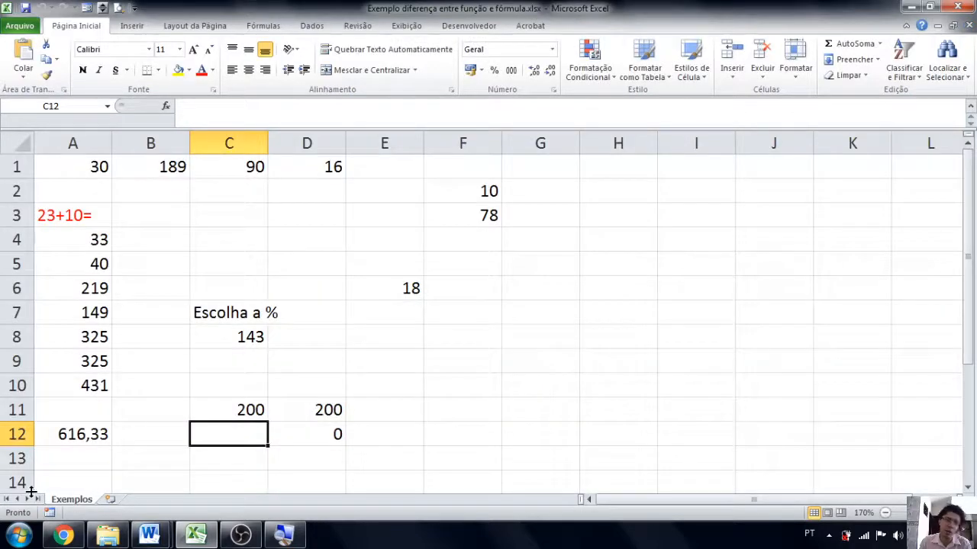
- Minimize the workbook window, open a second blank workbook and minimize that one as well
left_click(937, 26)
left_click(194, 538, "shift")
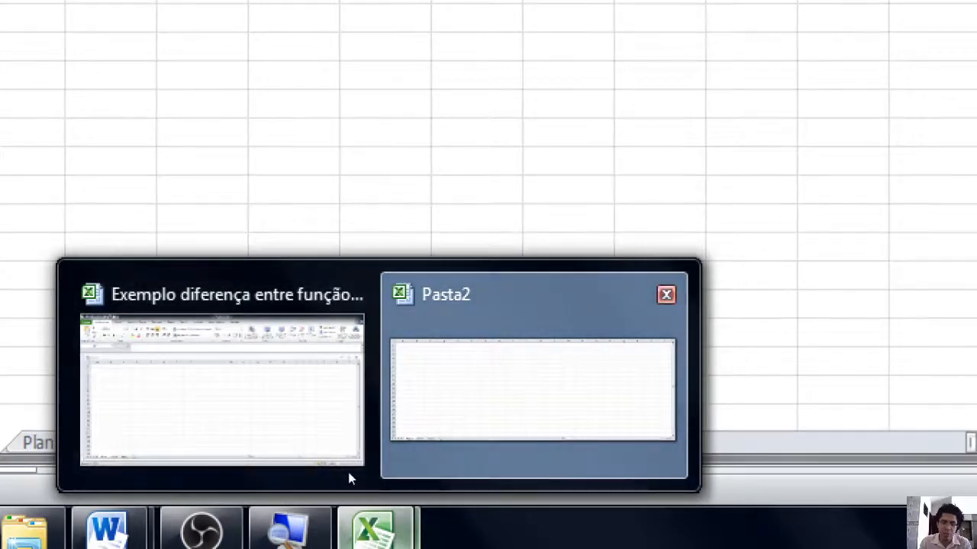
left_click(522, 413)
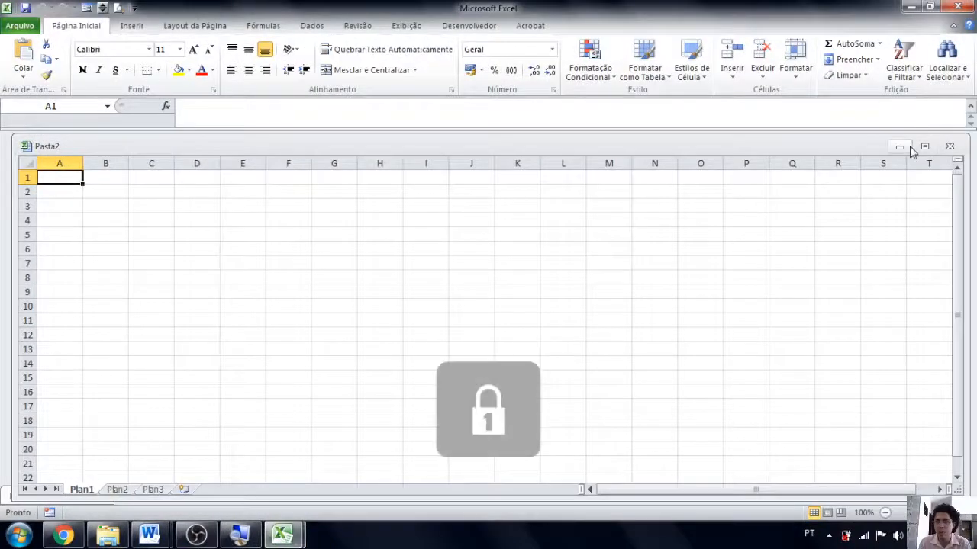
left_click(899, 146)
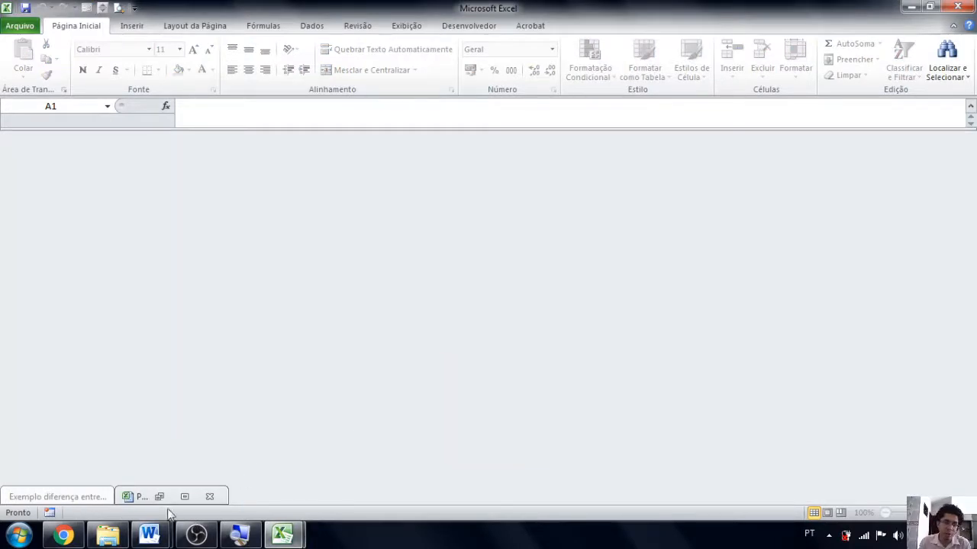
- Alternate between the two minimized workbook windows and close the blank workbook Pasta2
mouse_move(283, 534)
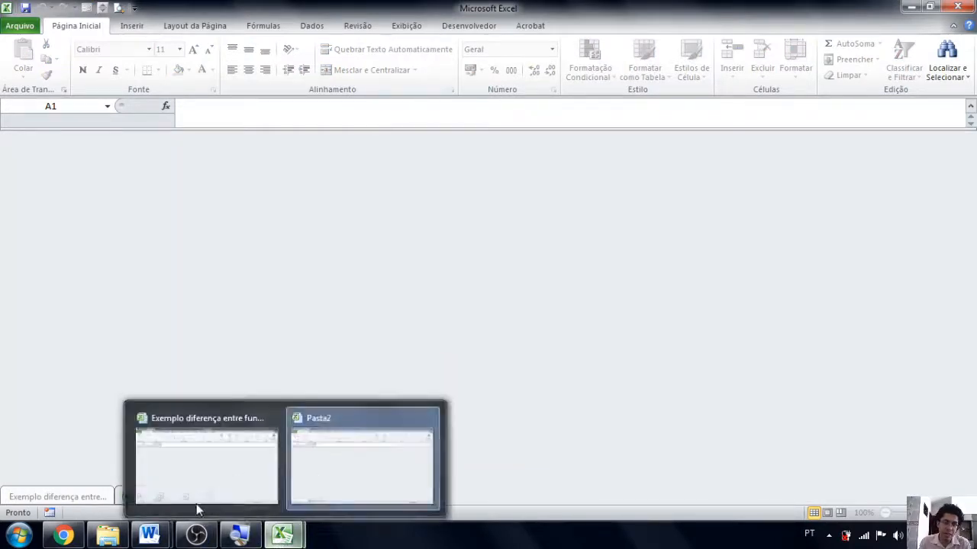
left_click(67, 492)
left_click(135, 494)
left_click(84, 496)
left_click(148, 495)
left_click(62, 499)
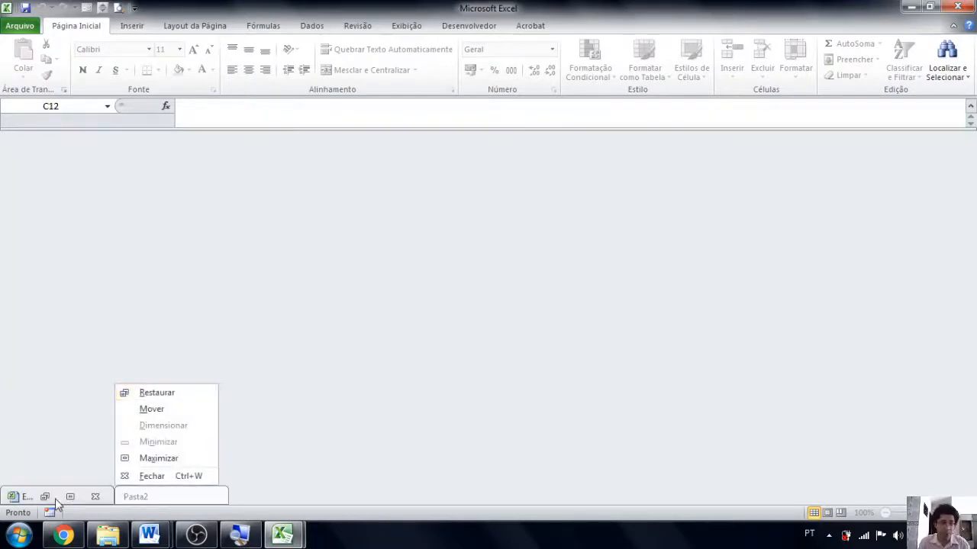
left_click(204, 500)
left_click(210, 497)
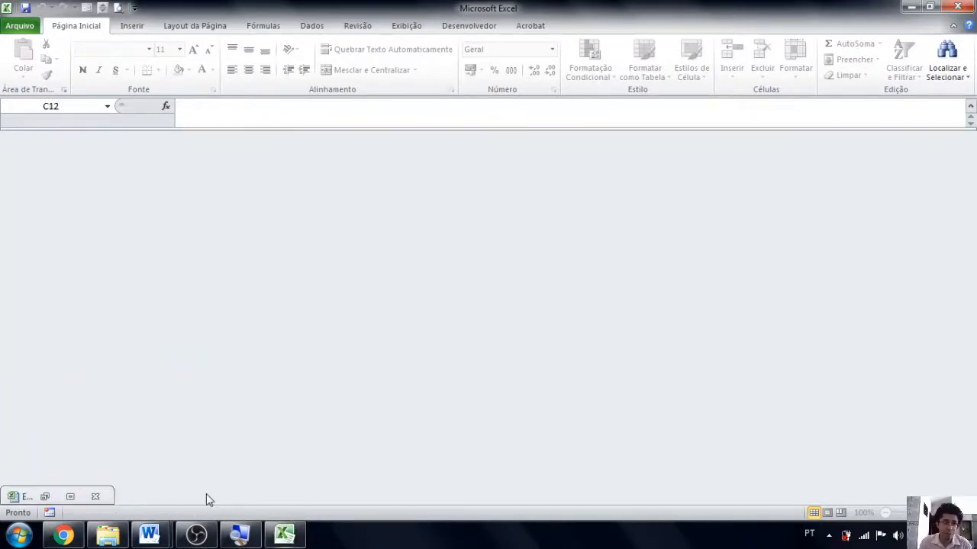
- Maximize the remaining example workbook and close it, saving its changes
left_click(31, 502)
left_click(38, 392)
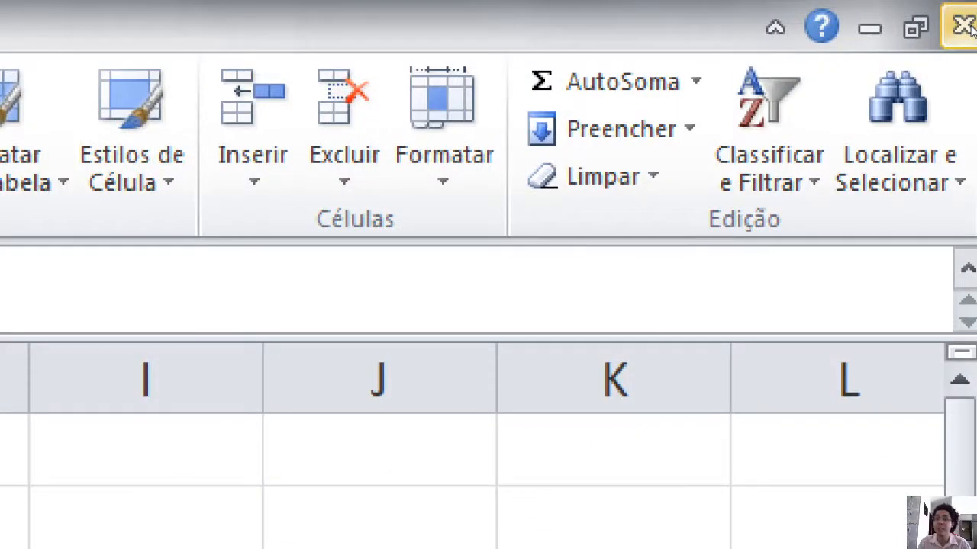
left_click(969, 24)
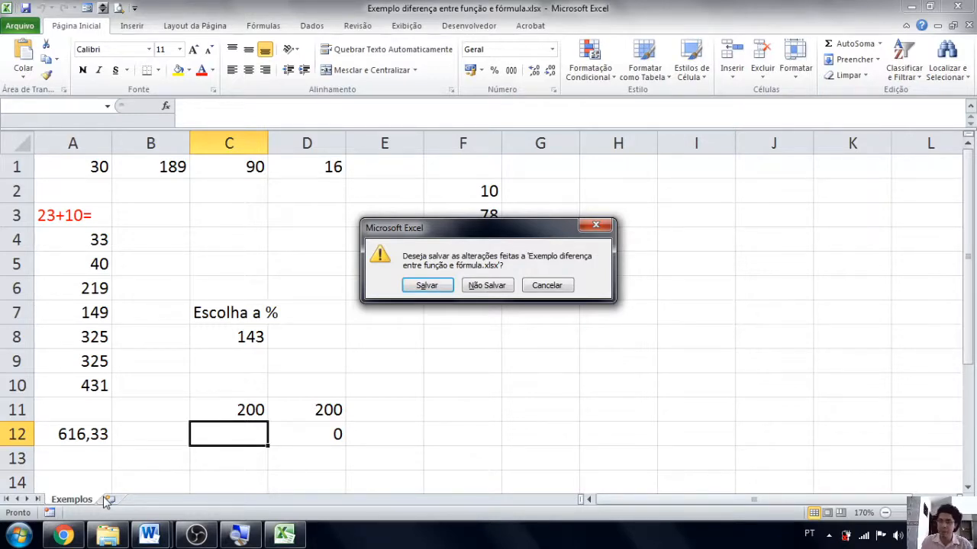
left_click(426, 285)
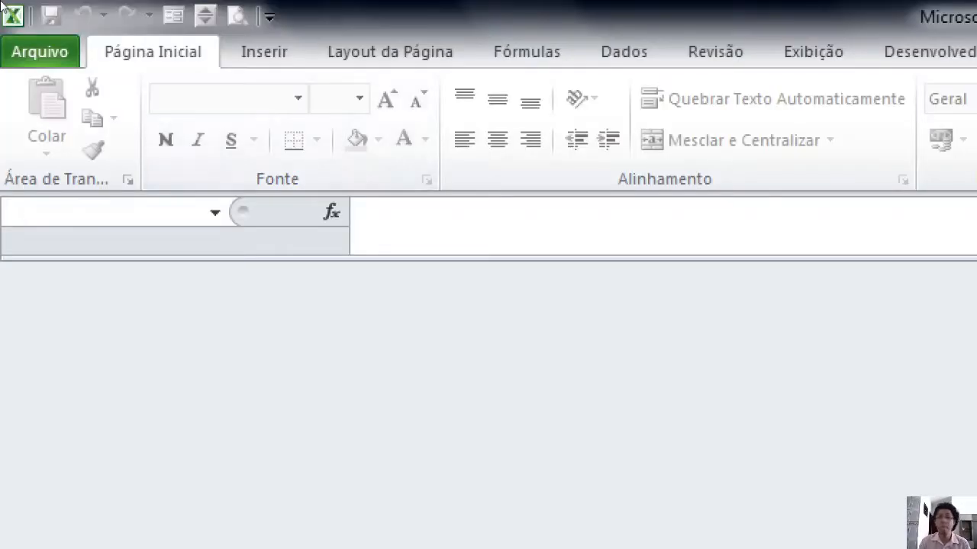
- Create a new blank workbook (Pasta de trabalho em branco) and look briefly at its file information
left_click(15, 38)
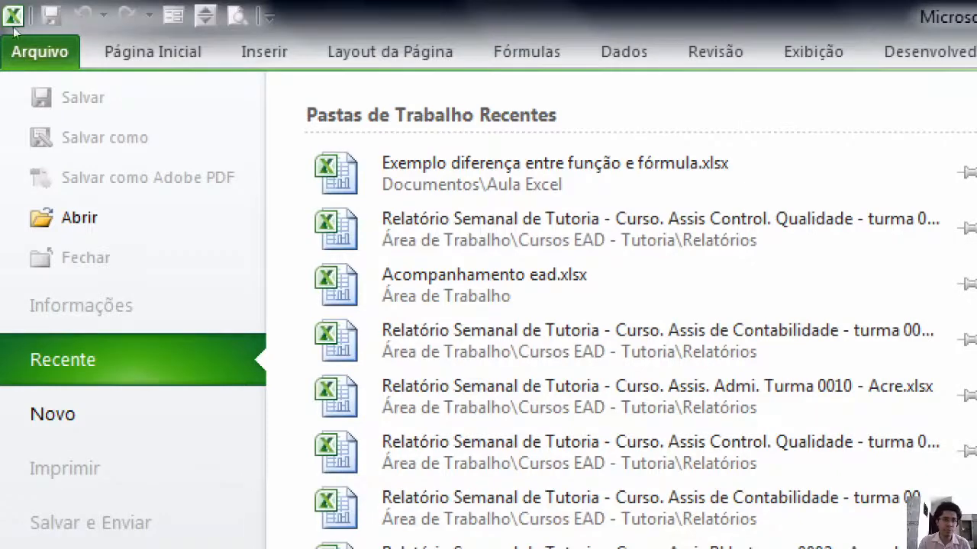
key("Down")
key("Return")
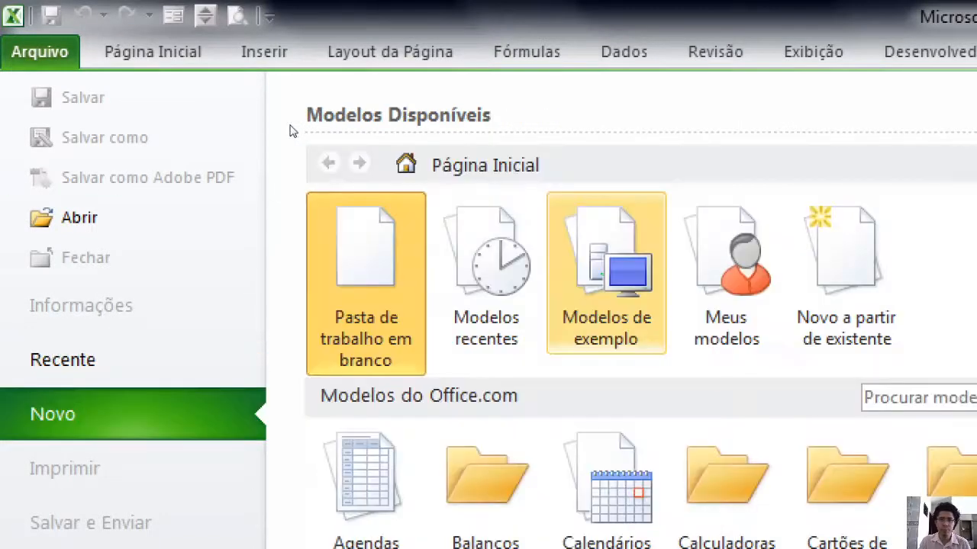
key("Right")
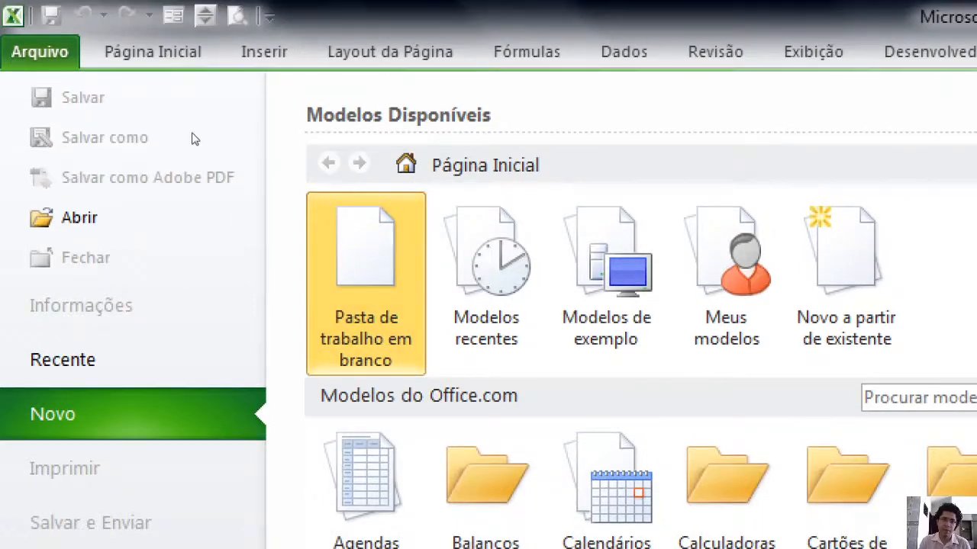
double_click(384, 270)
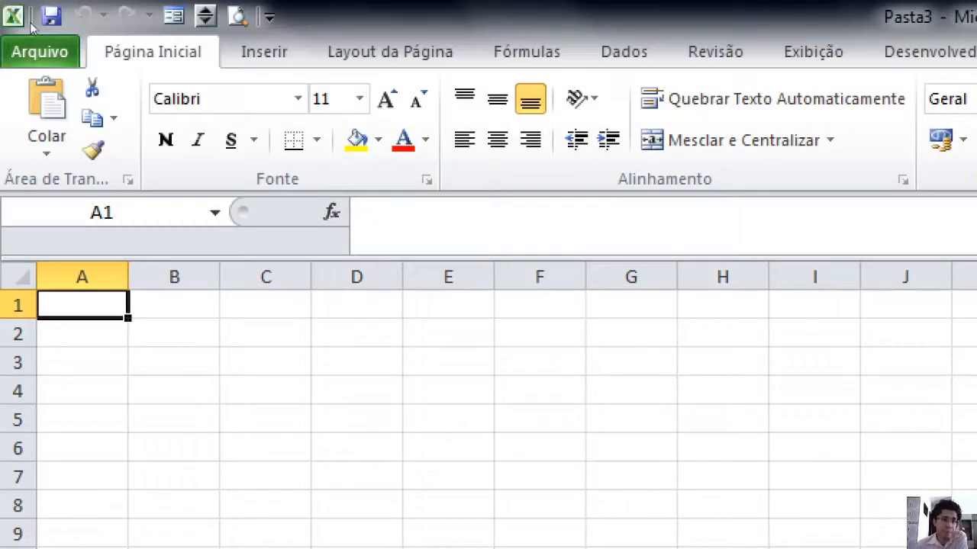
left_click(35, 46)
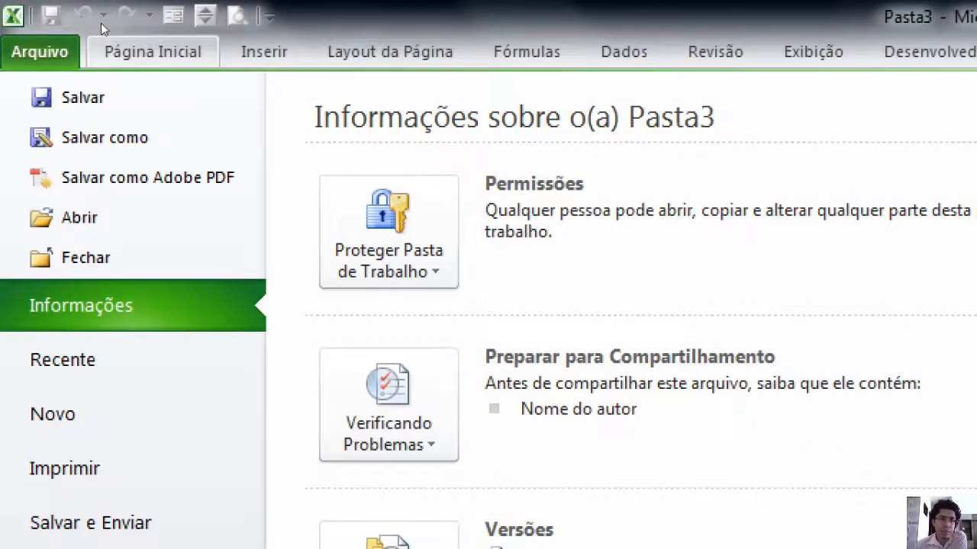
key("Escape")
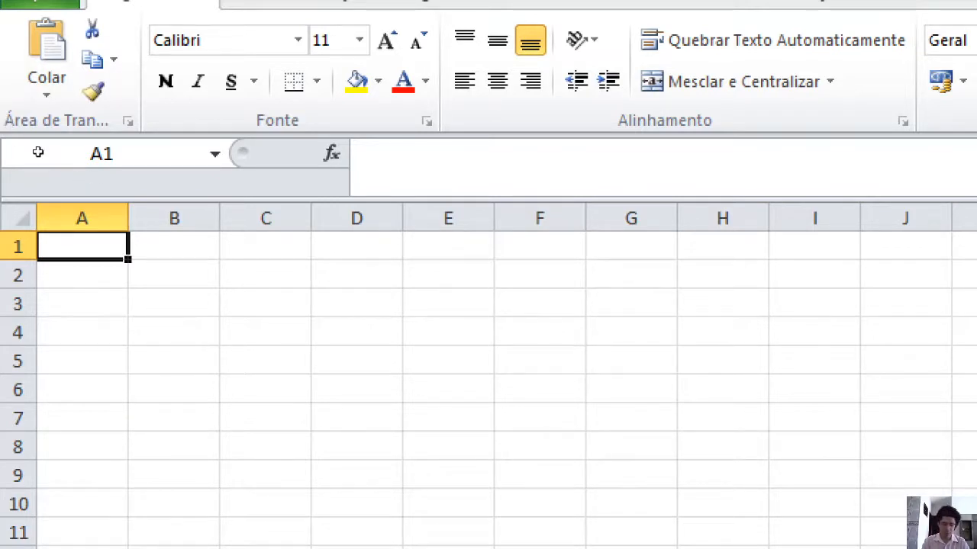
- Enter the headers Descrição in A1, Entrada in B1 and Saída in C1
type("Descrição")
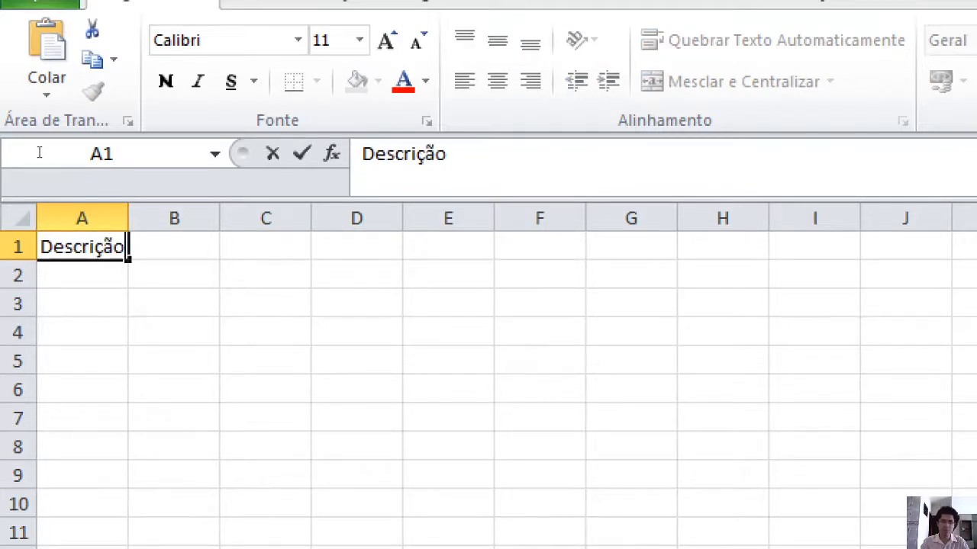
left_click(99, 360)
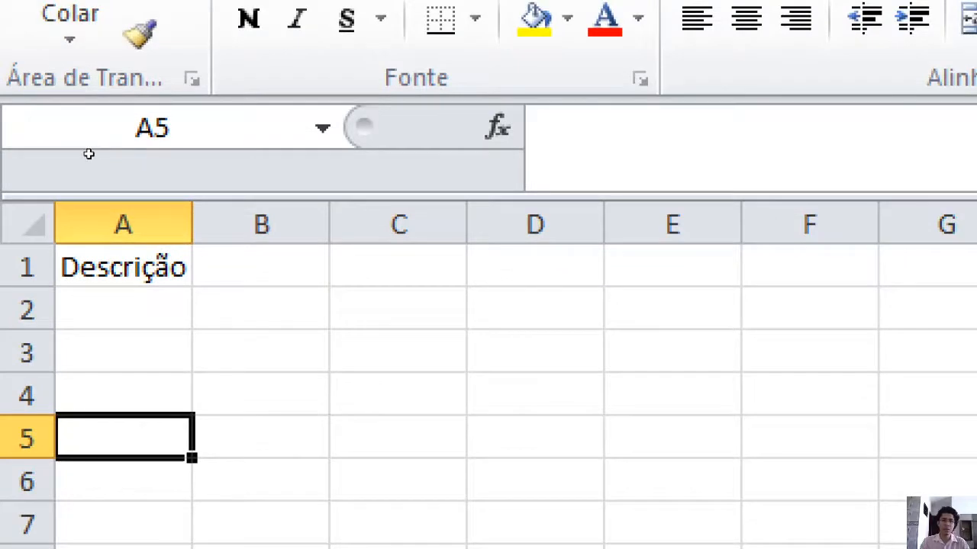
left_click(250, 265)
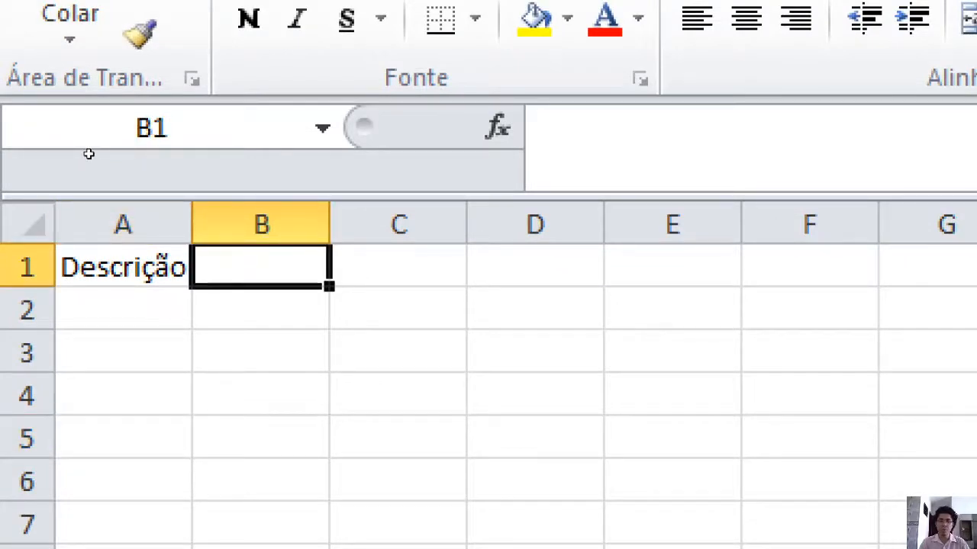
type("Entrada")
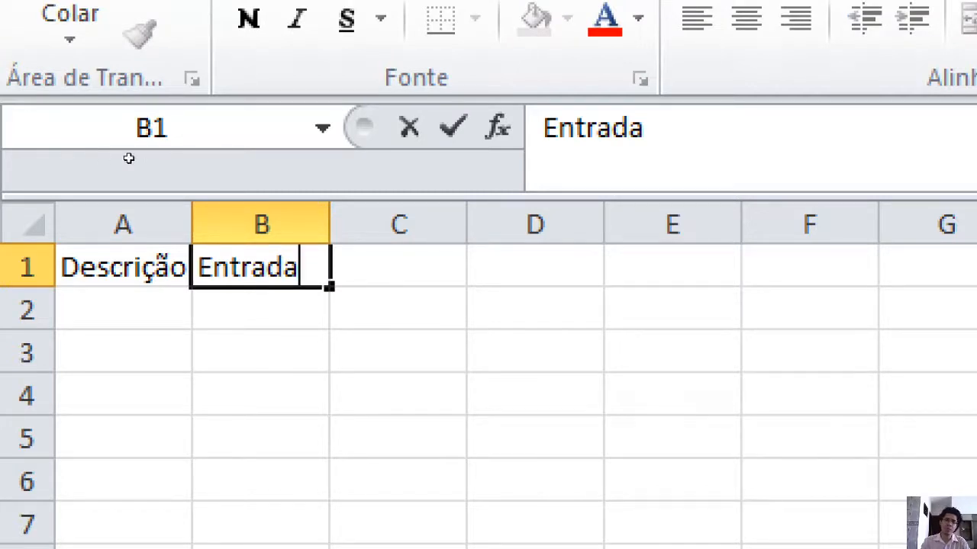
key("Tab")
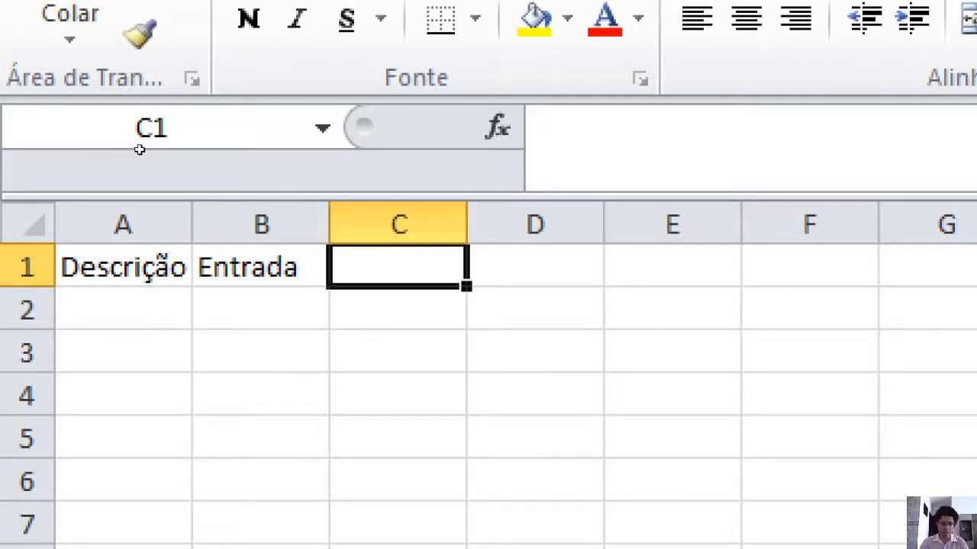
type("Saída")
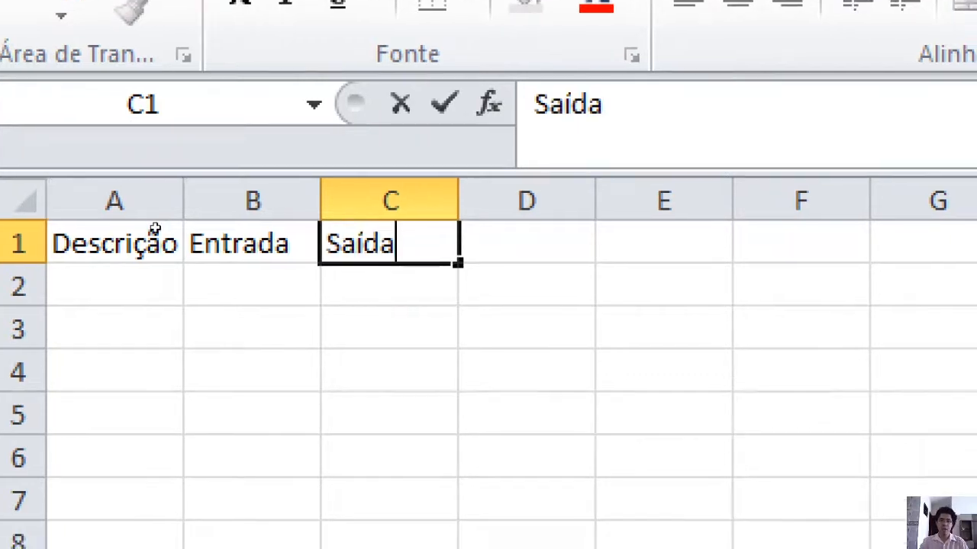
left_click(399, 481)
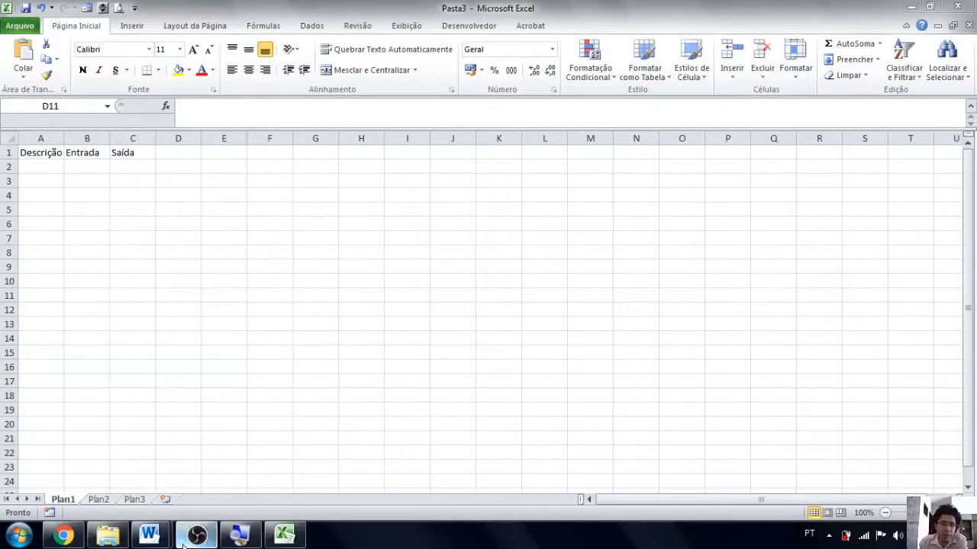
- Go through the header cells Descrição, Entrada and Saída in row 1 one by one
left_click(187, 540)
left_click(195, 536)
left_click(46, 158)
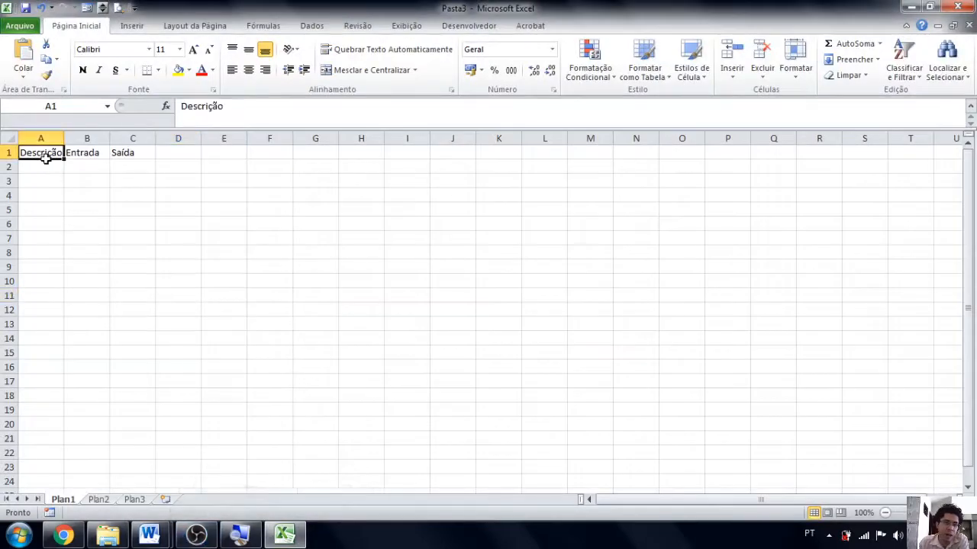
left_click(90, 163)
left_click(90, 152)
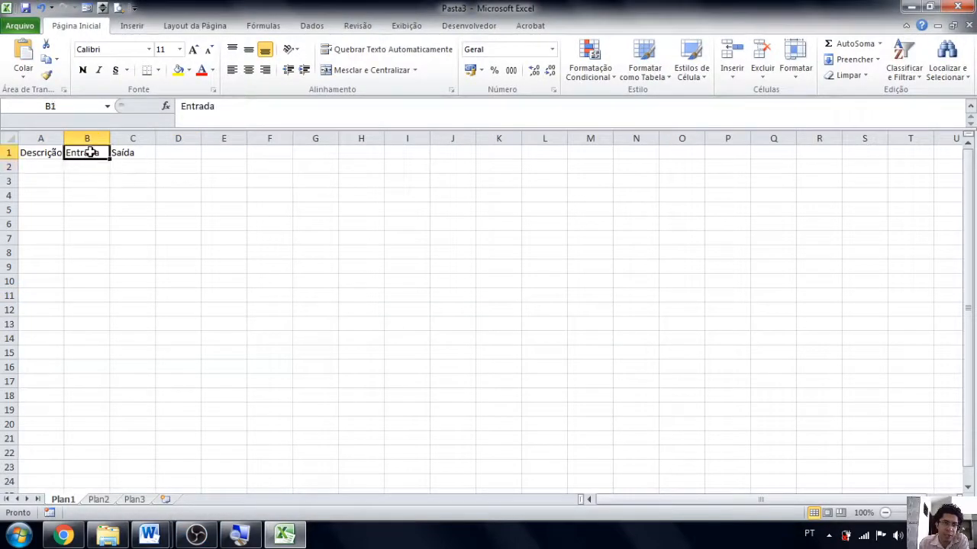
left_click(126, 153)
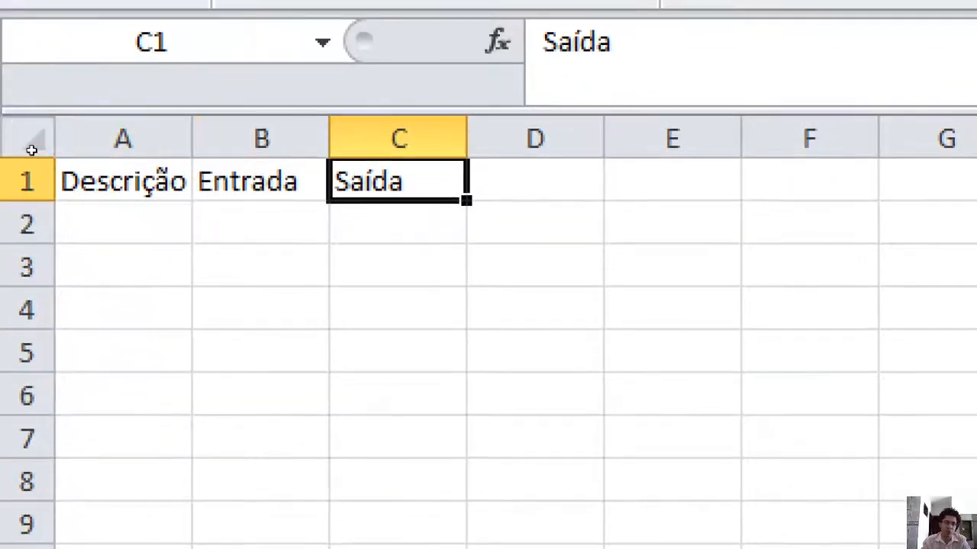
left_click(30, 151)
left_click(87, 147)
key("Right")
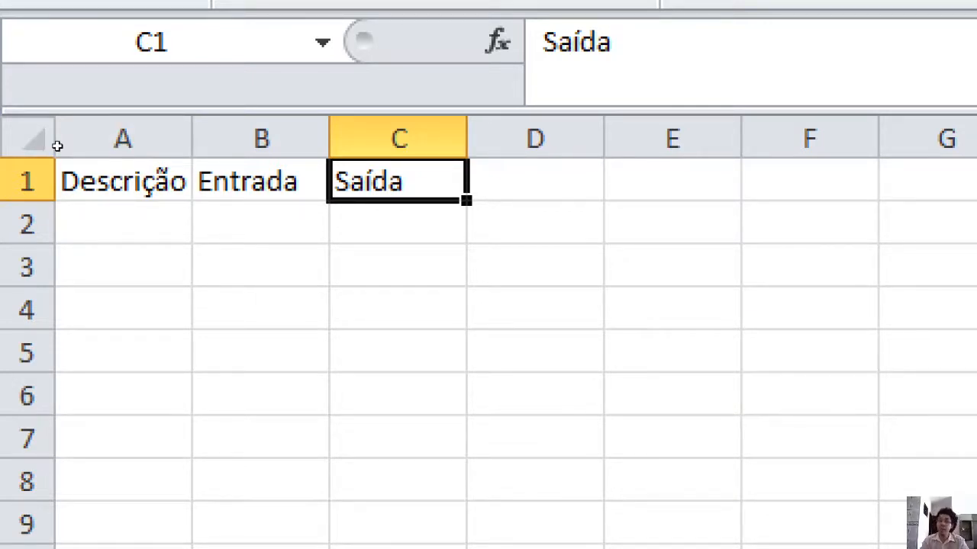
key("Home")
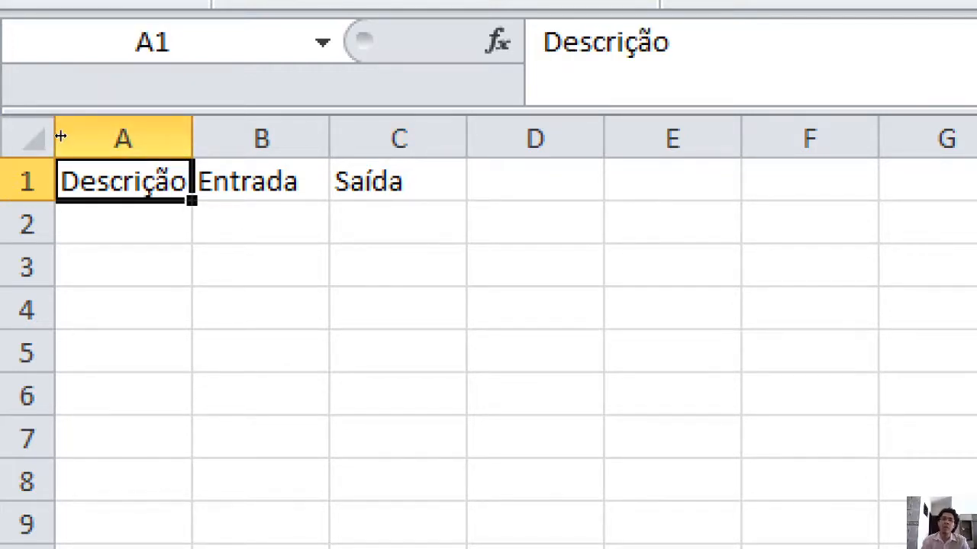
key("Down")
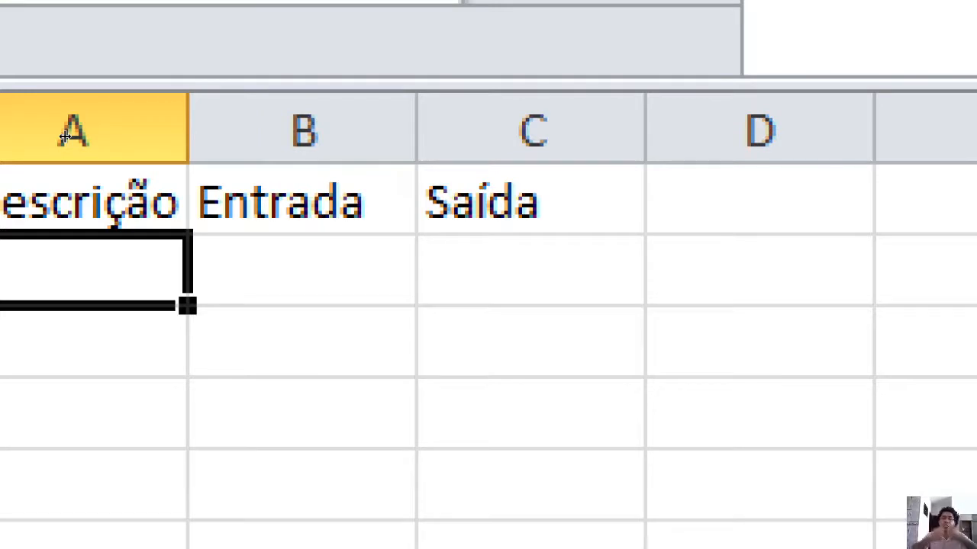
- Widen column A to a little more than twice the width of column B
left_click_drag(65, 136, 107, 147)
left_click_drag(417, 130, 396, 129)
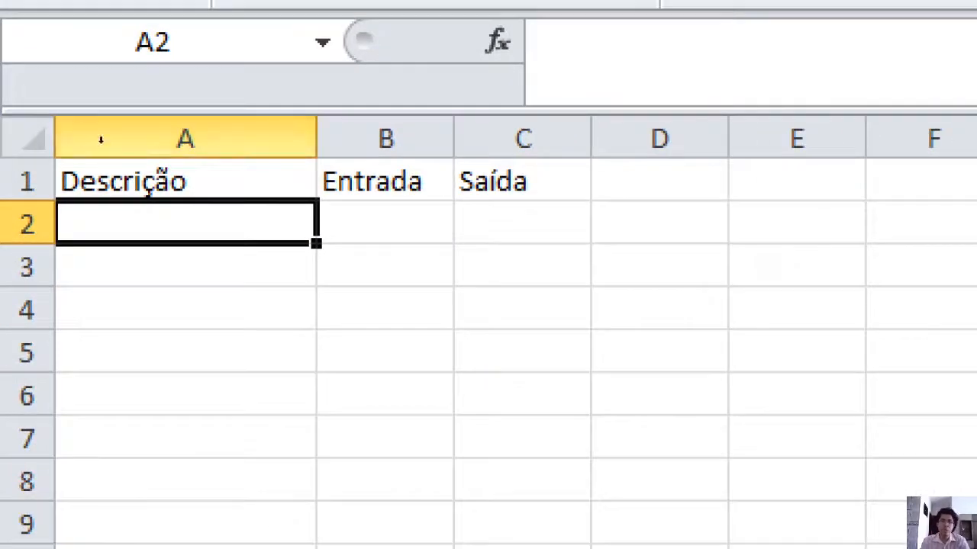
left_click_drag(317, 137, 364, 137)
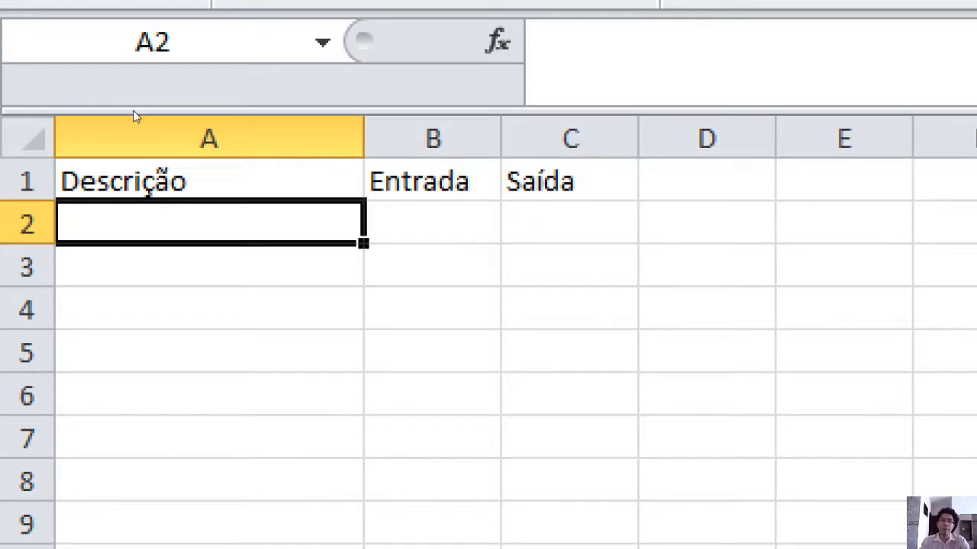
key("Up")
key("Right")
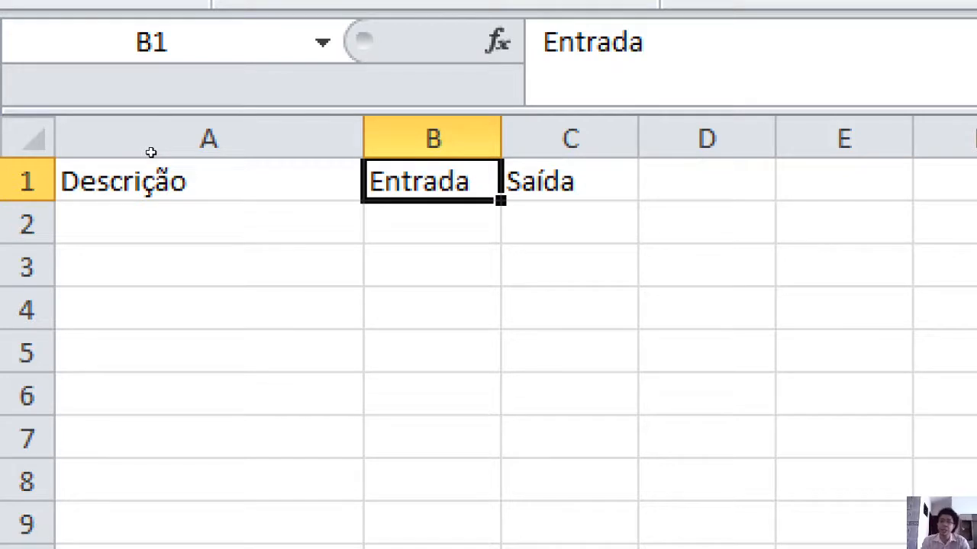
key("Down")
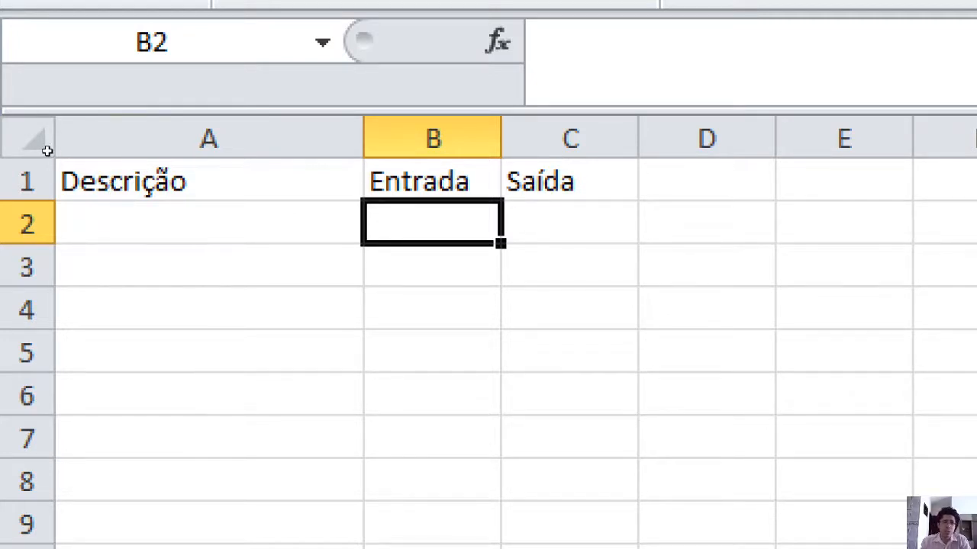
- Apply all borders (Todas as bordas) to the range A1:C2
key("ctrl+Home")
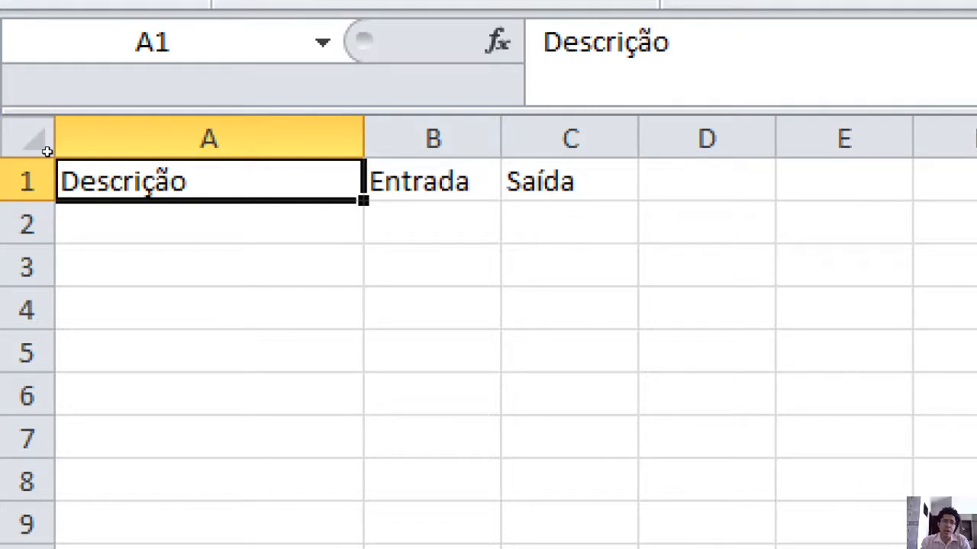
key("shift+Right")
key("shift+Right")
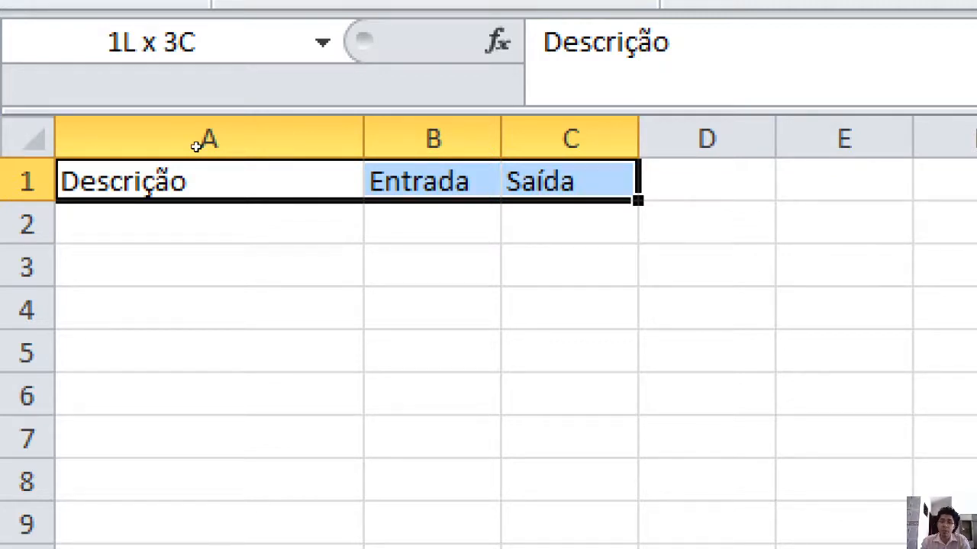
key("shift+Down")
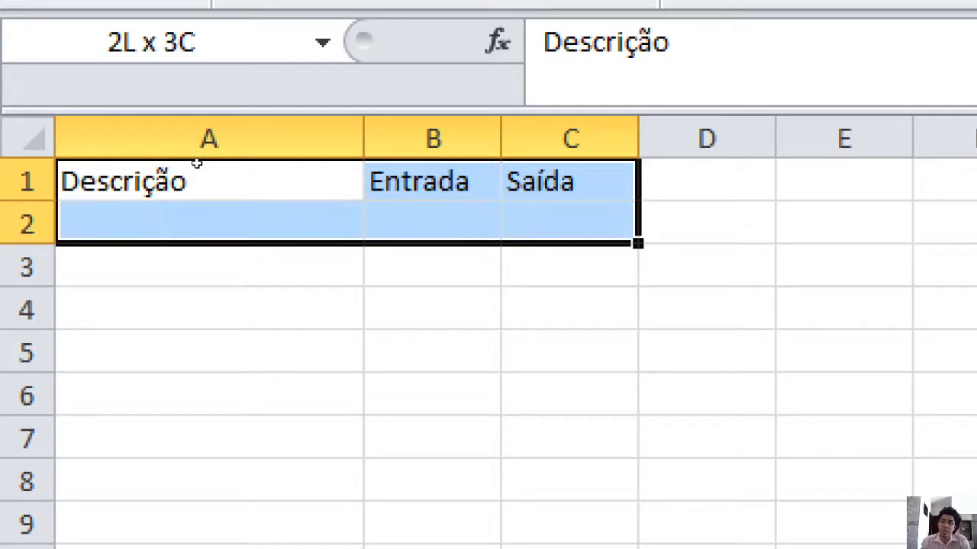
left_click(26, 165)
left_click_drag(28, 151, 258, 155)
key("shift+Left")
key("shift+Down")
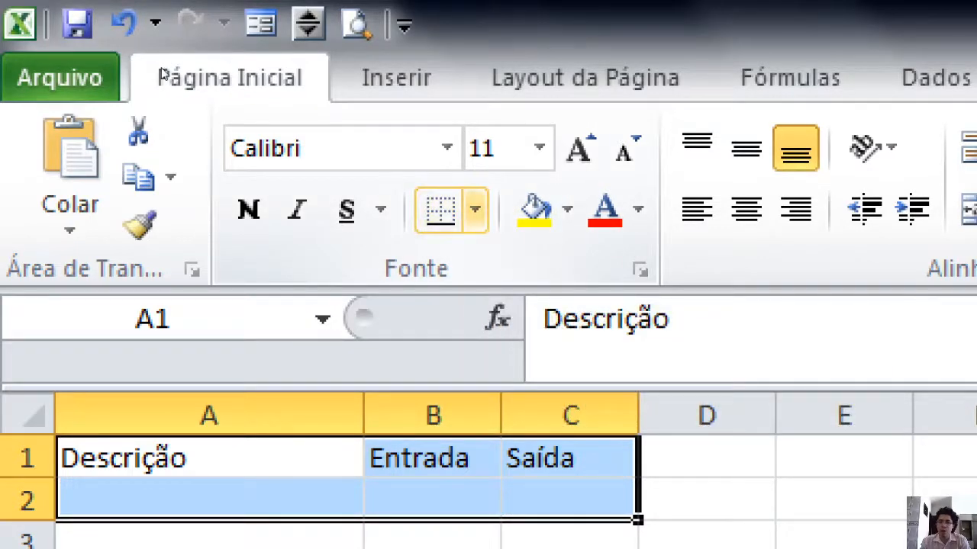
left_click(474, 210)
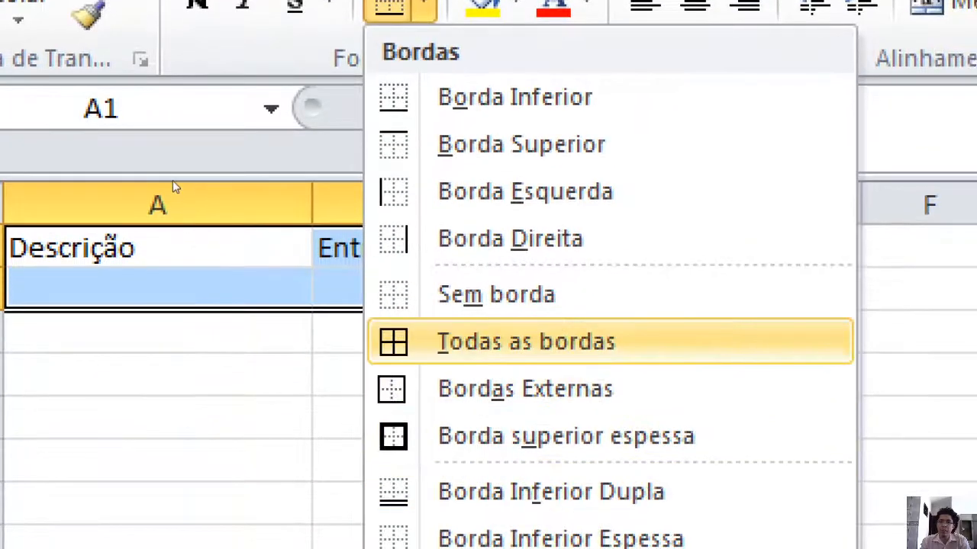
left_click(577, 544)
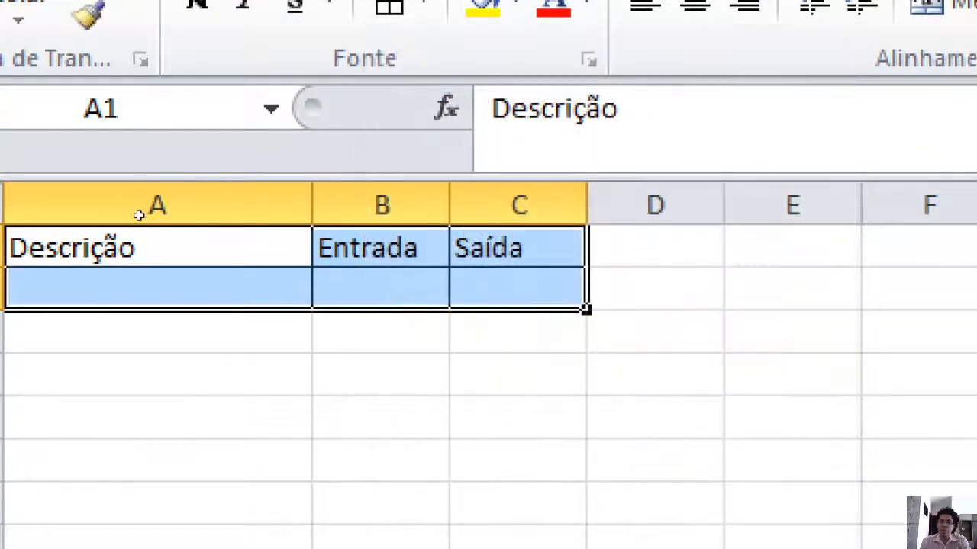
left_click(412, 418)
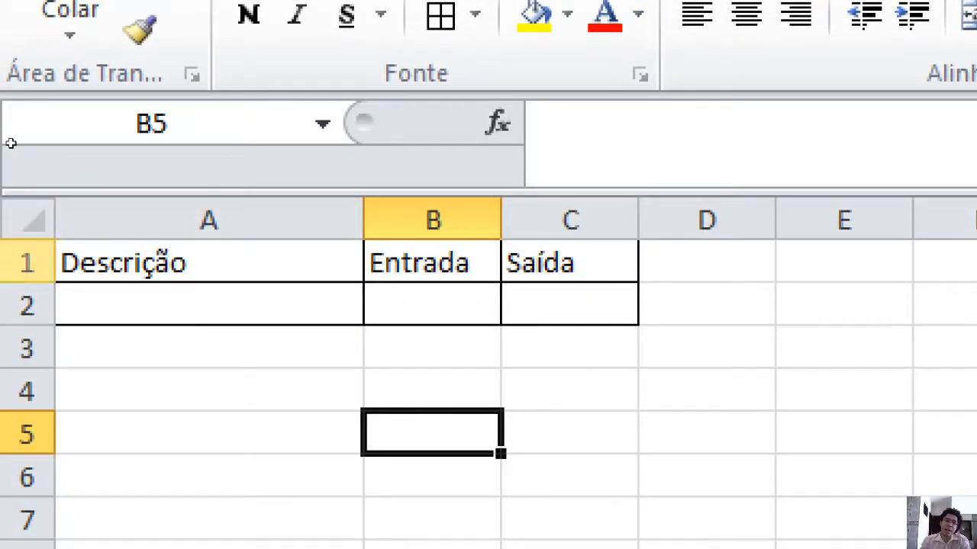
- Practise selecting the header cells A1:C1 and clear the selection after each try
key("ctrl+Home")
key("Right")
key("Right")
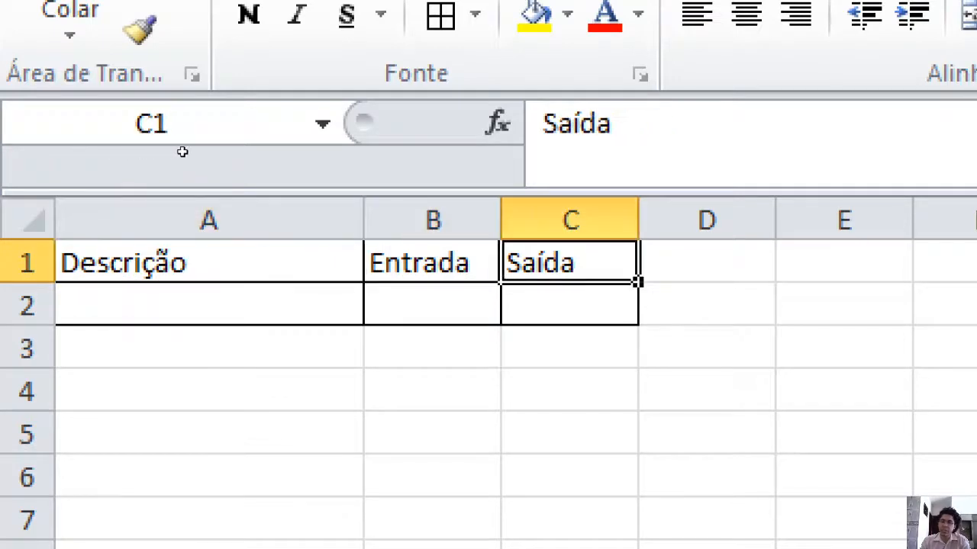
key("ctrl+Home")
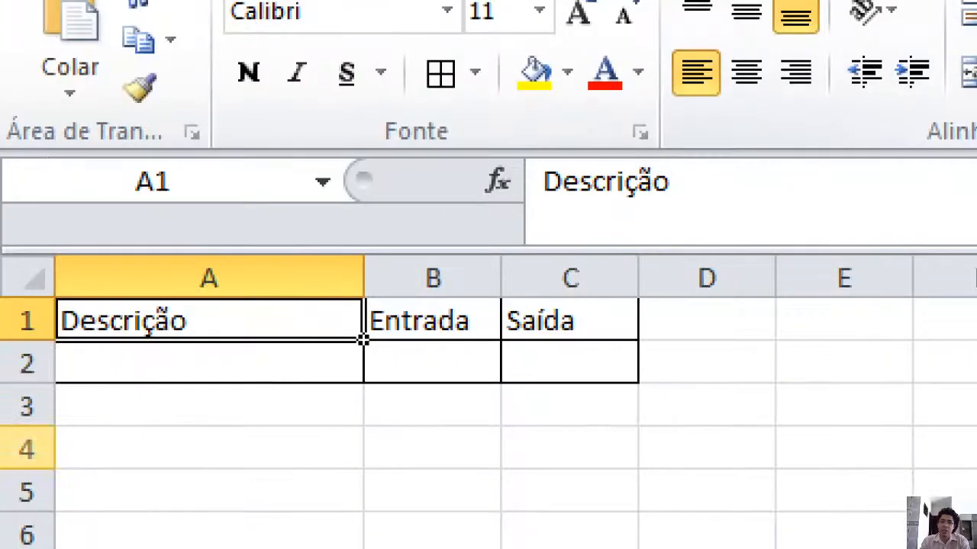
left_click(696, 72)
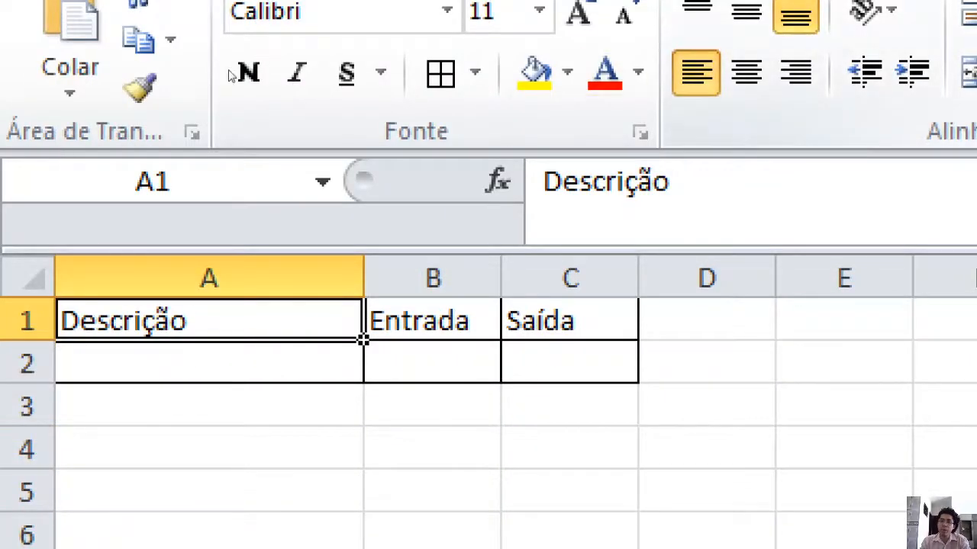
left_click_drag(208, 321, 569, 321)
left_click(230, 364)
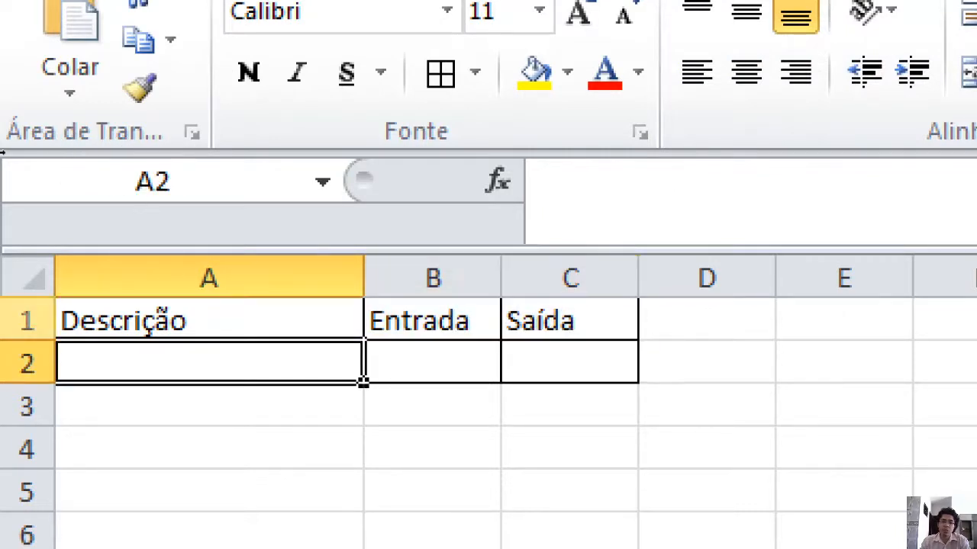
left_click(131, 320)
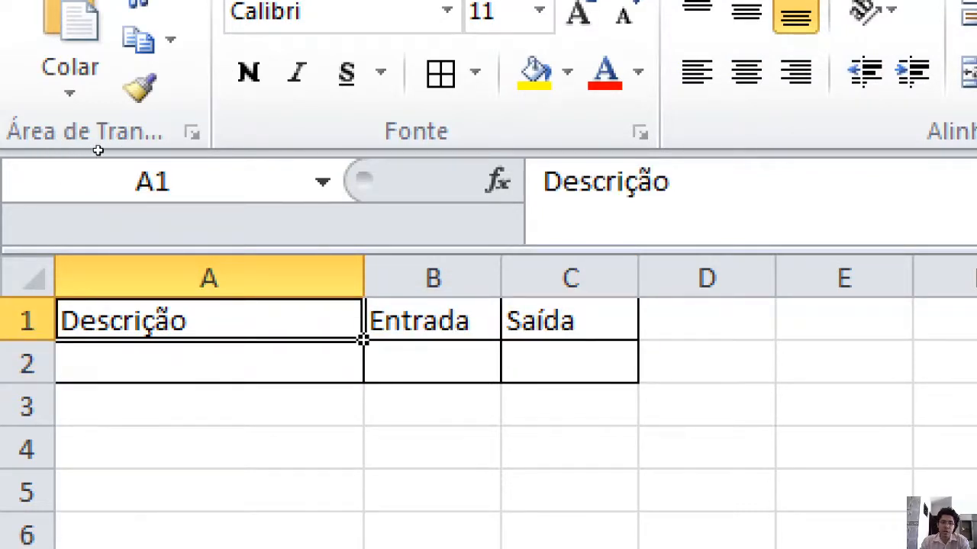
left_click_drag(360, 336, 569, 335)
left_click(208, 405)
left_click(133, 320)
- Set the font of the header cells A1:C1 to Arial, size 12
left_click_drag(135, 324, 378, 322)
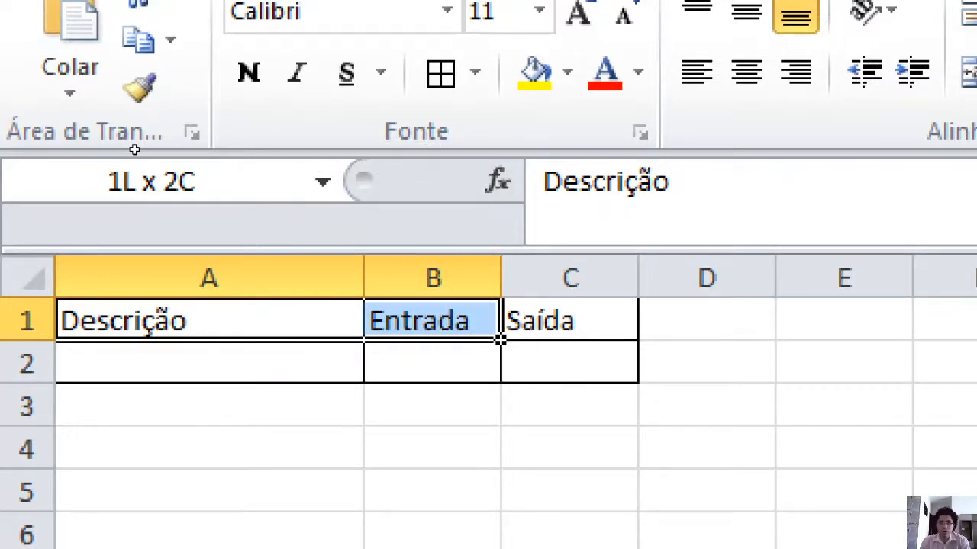
key("shift+Right")
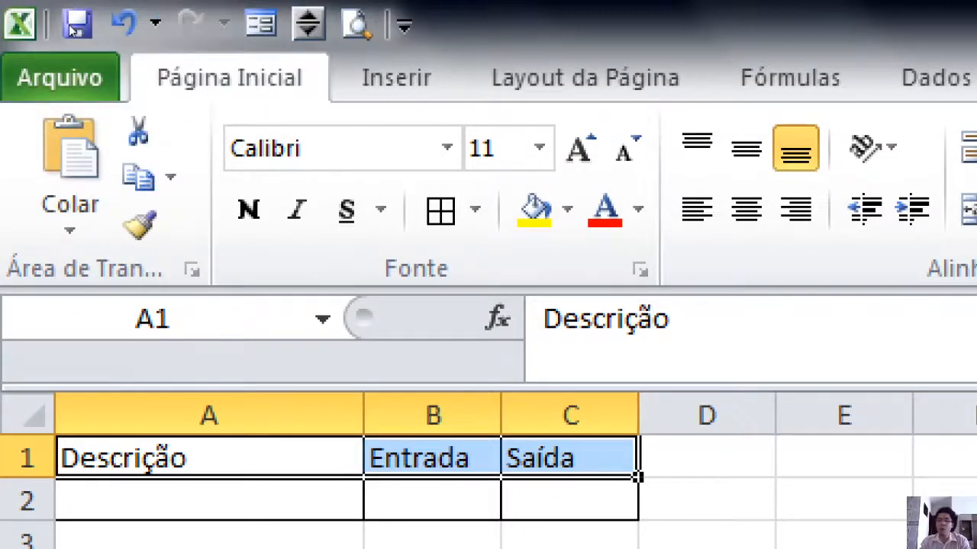
left_click(266, 147)
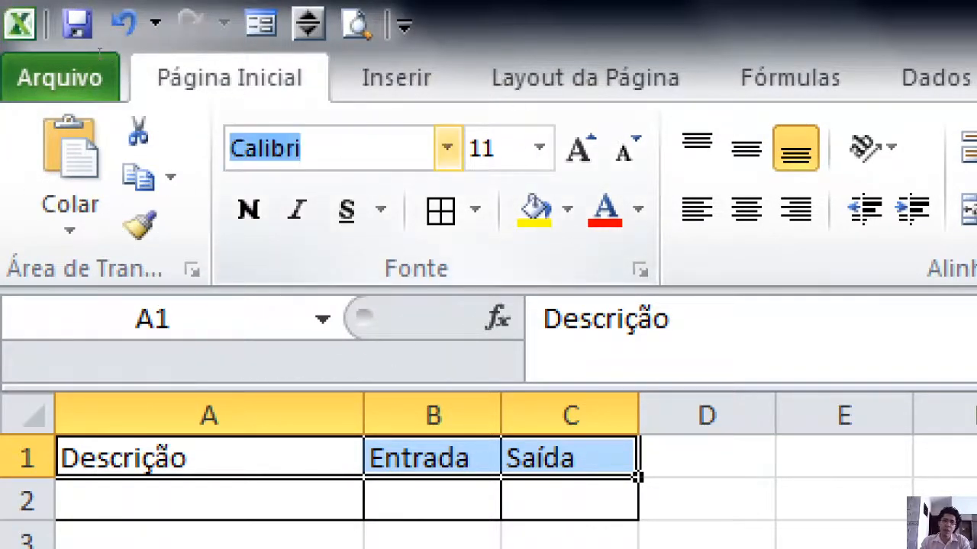
type("Arial")
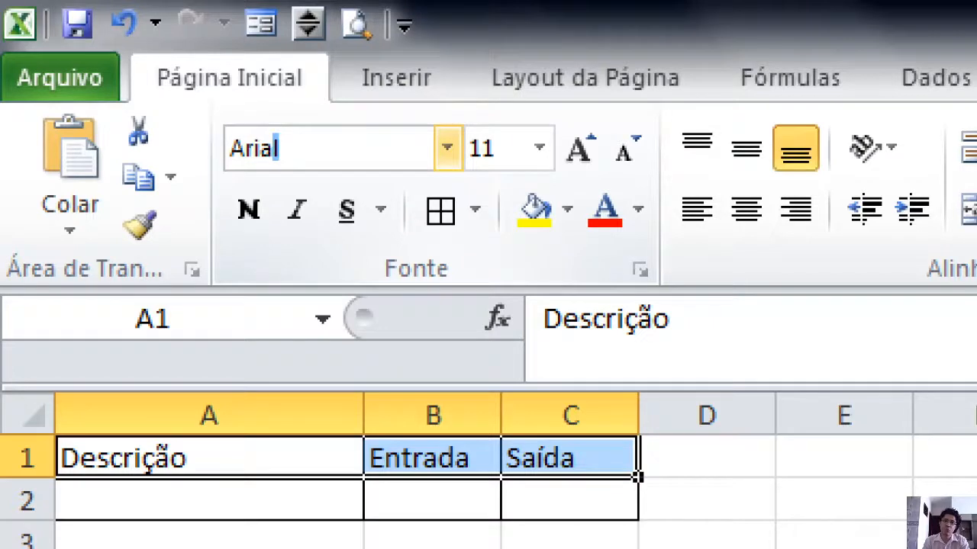
key("Tab")
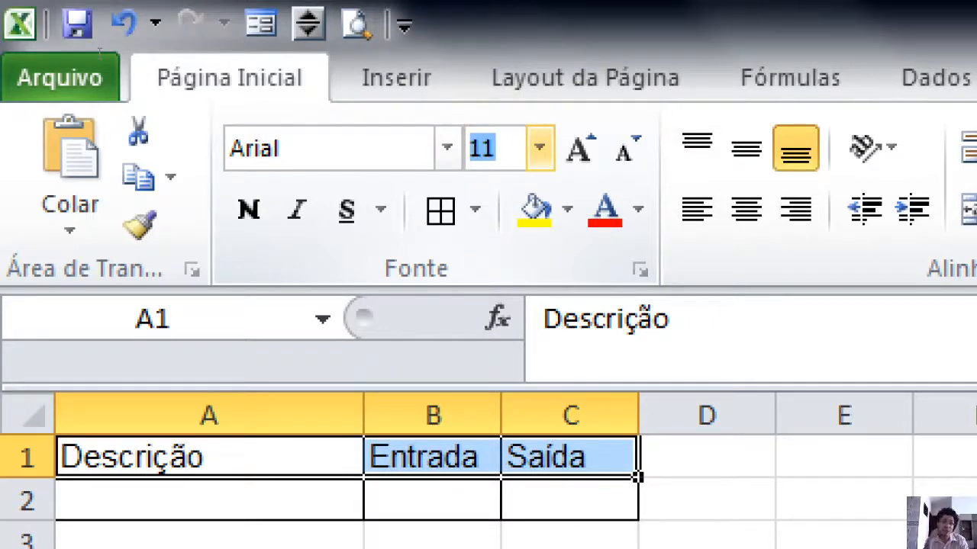
type("12")
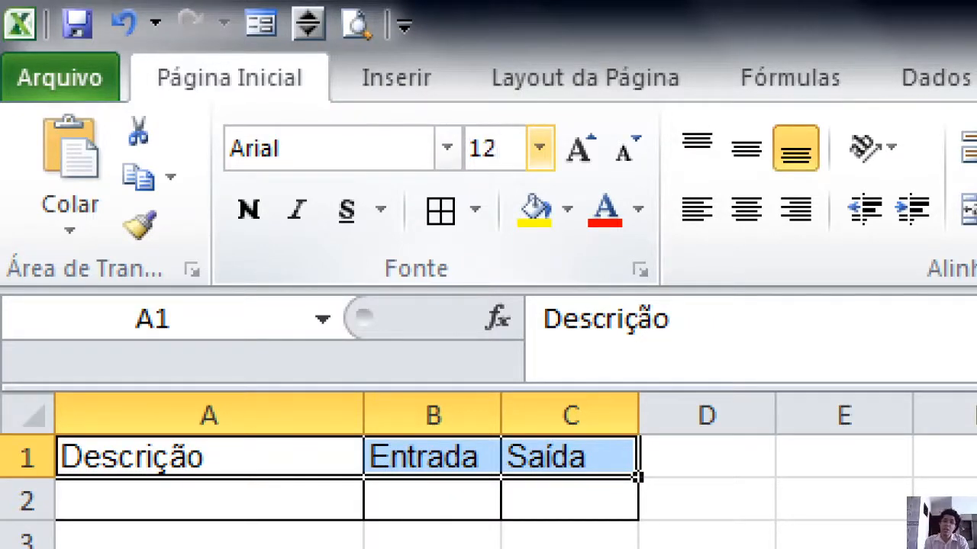
key("Return")
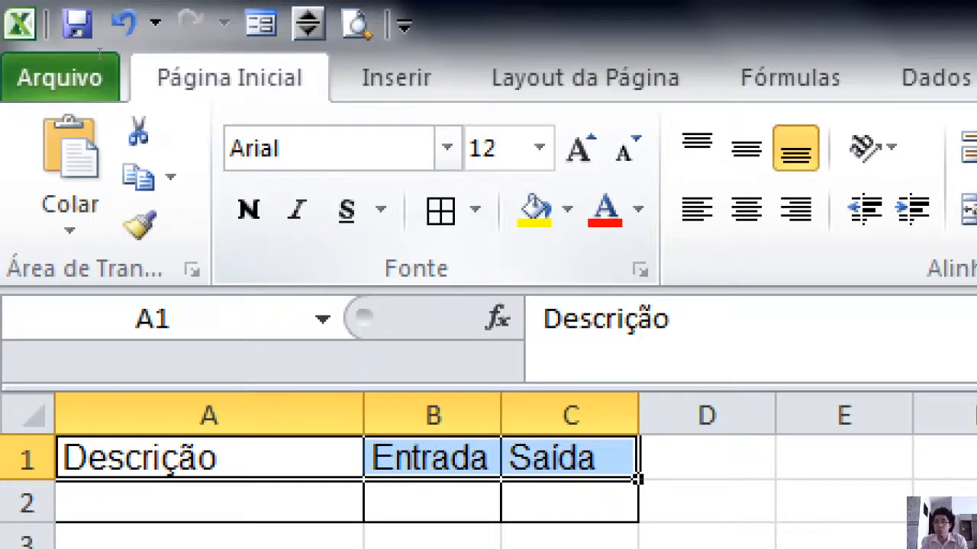
- Reduce the header font size to 11 by stepping it down and raise it back to 12
left_click(623, 148)
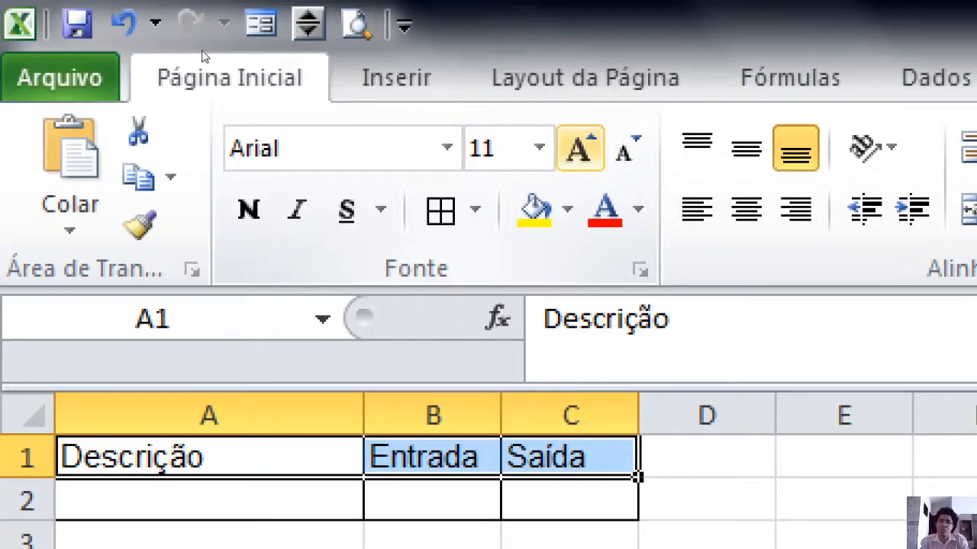
left_click(624, 148)
left_click(580, 148)
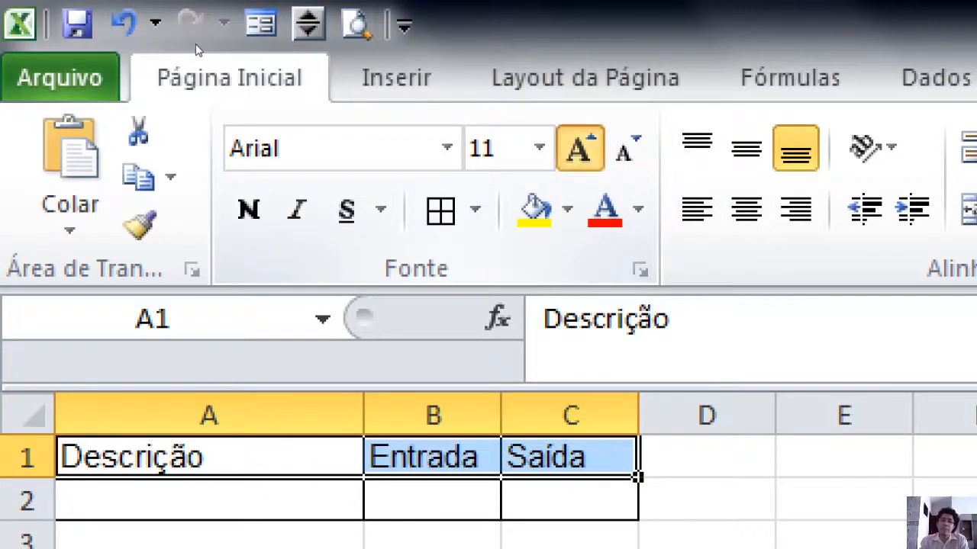
left_click(579, 149)
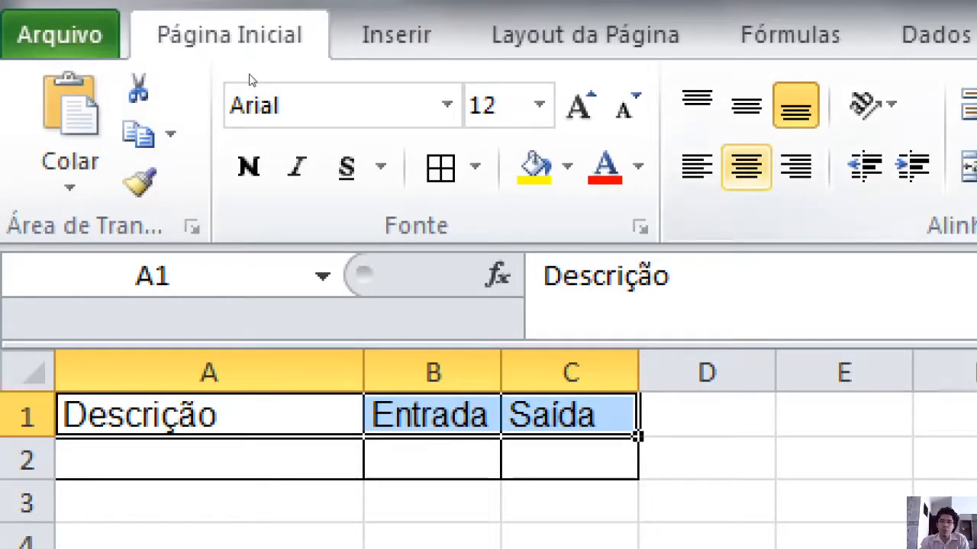
- Centre the header cells A1:C1 horizontally and increase the height of row 1
left_click(746, 167)
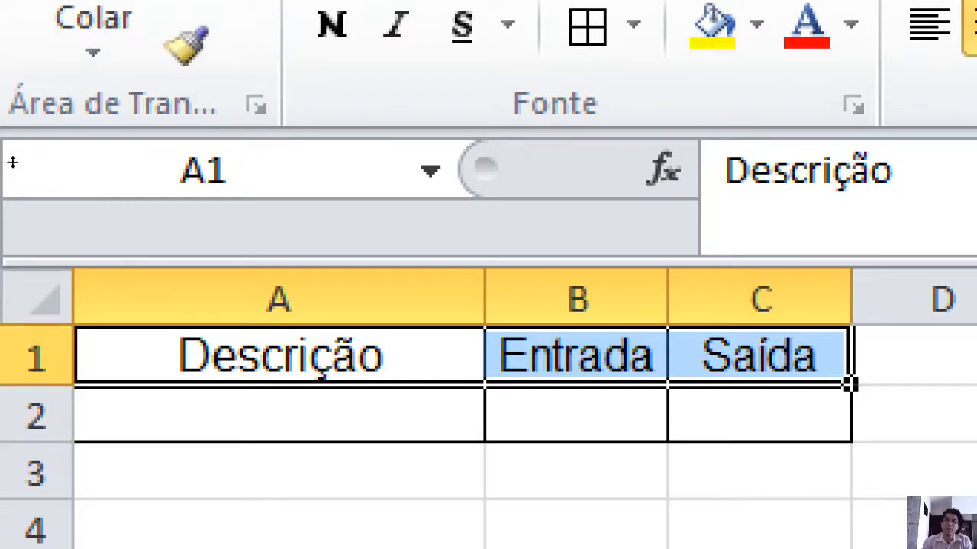
left_click_drag(36, 386, 37, 485)
left_click_drag(37, 447, 36, 424)
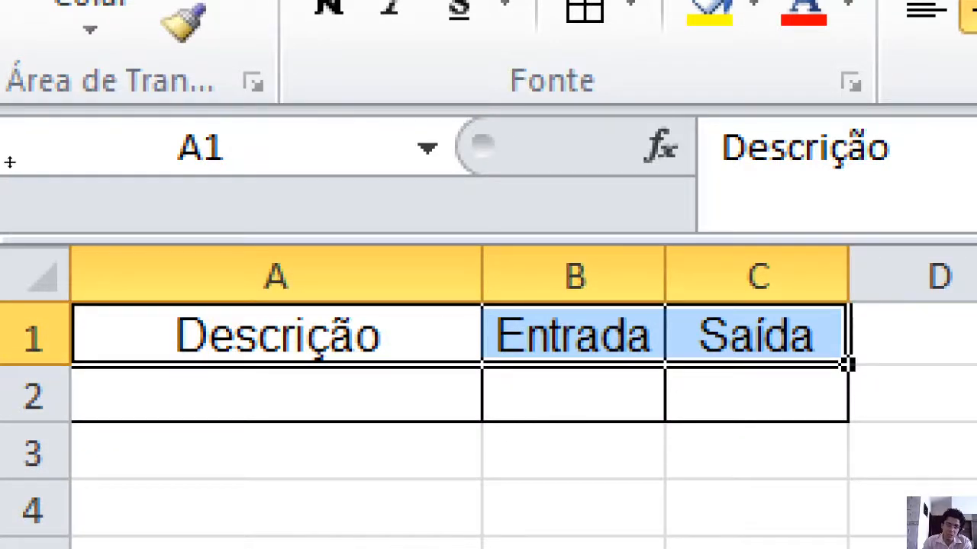
left_click_drag(35, 365, 36, 365)
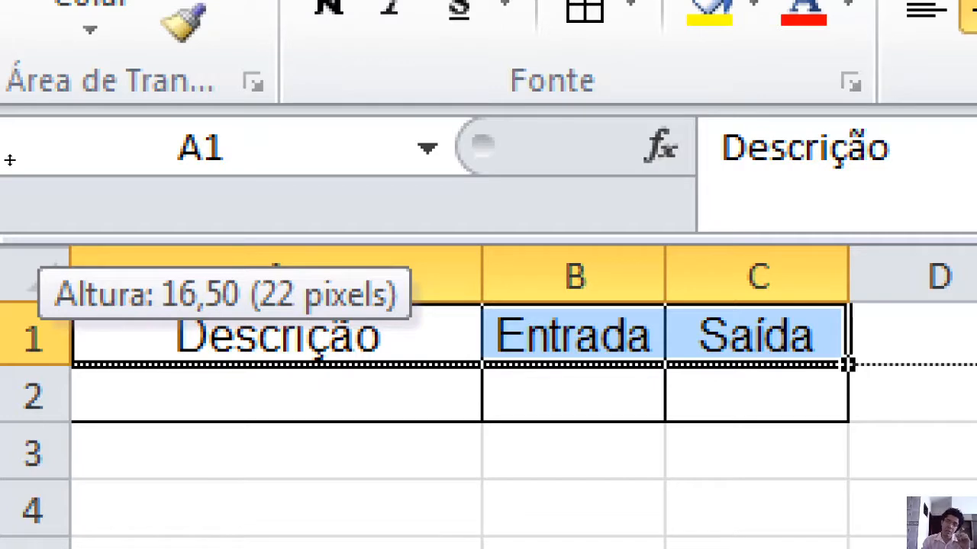
left_click_drag(35, 364, 35, 400)
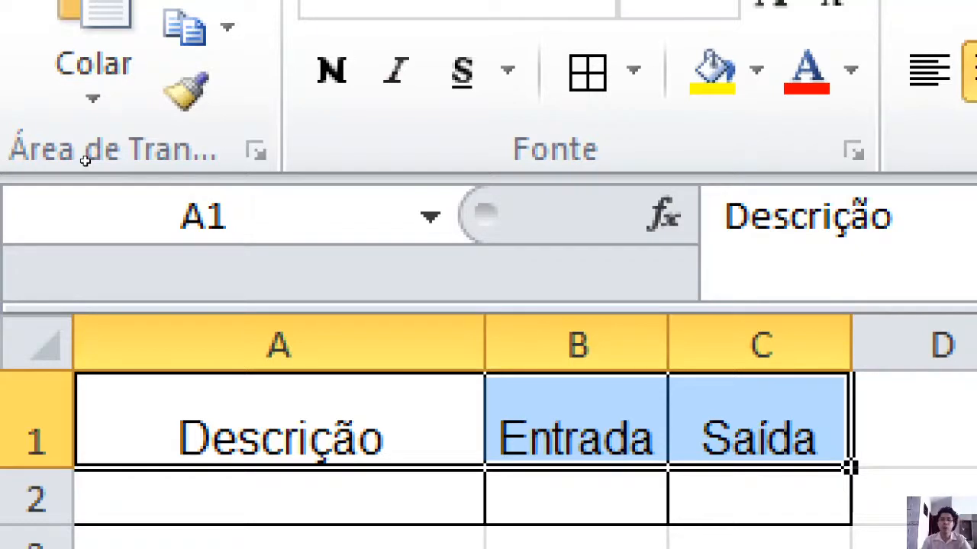
- Try middle and top vertical alignment on the Descrição cell A1 and return it to bottom alignment
left_click(336, 415)
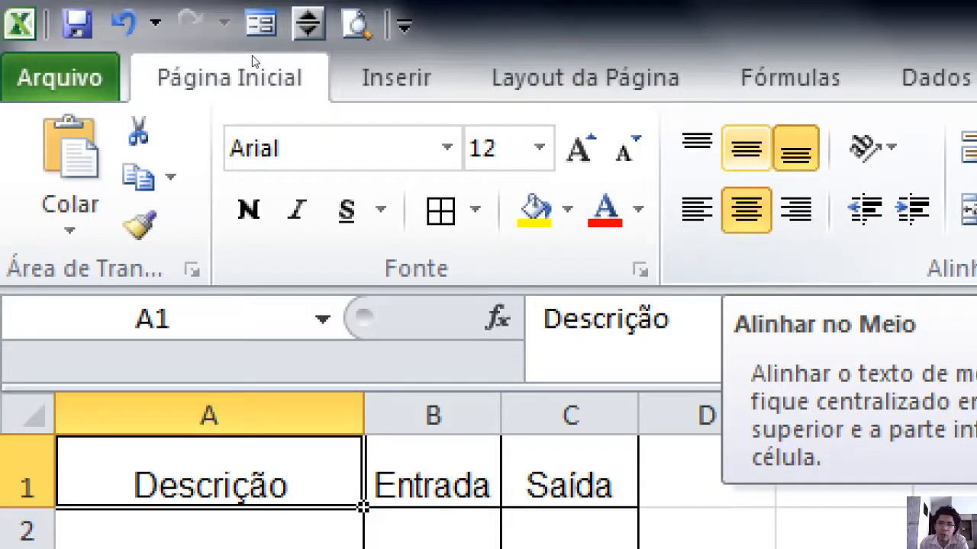
left_click(746, 147)
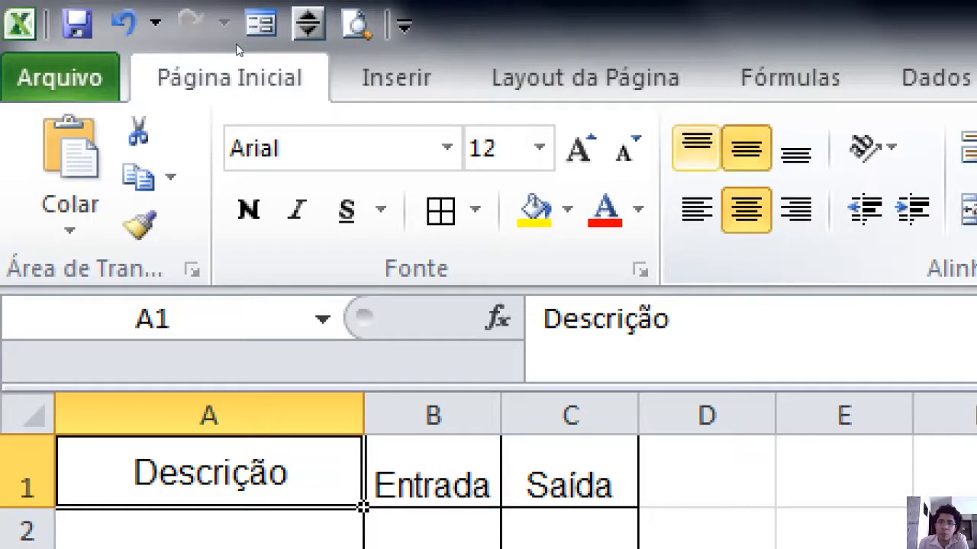
left_click(696, 148)
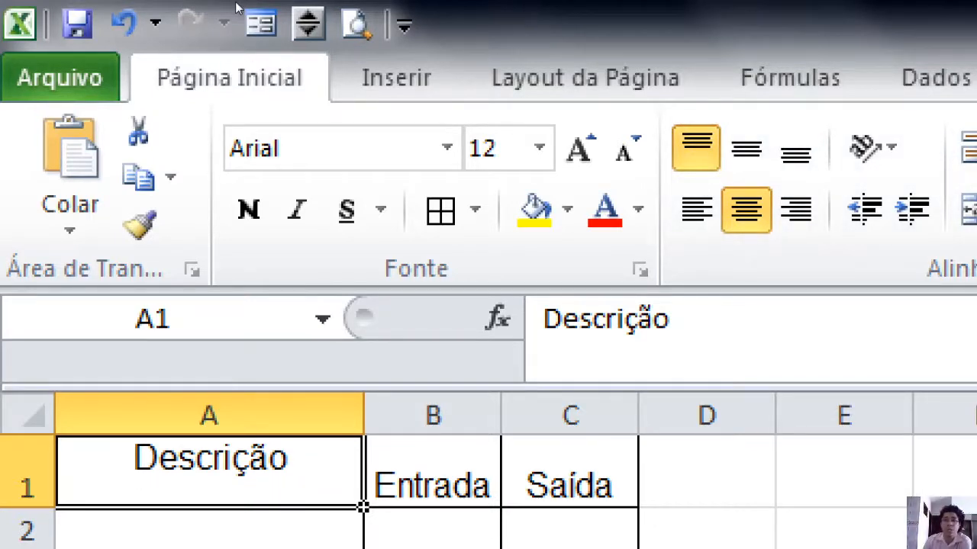
left_click(795, 148)
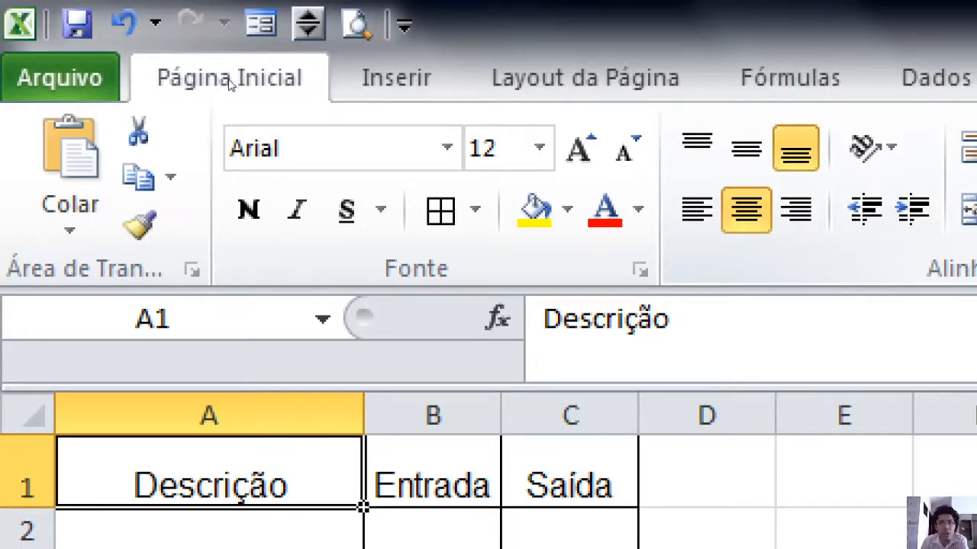
- Try left and right alignment on cell A1 and settle on middle vertical and centred horizontal alignment
left_click(696, 209)
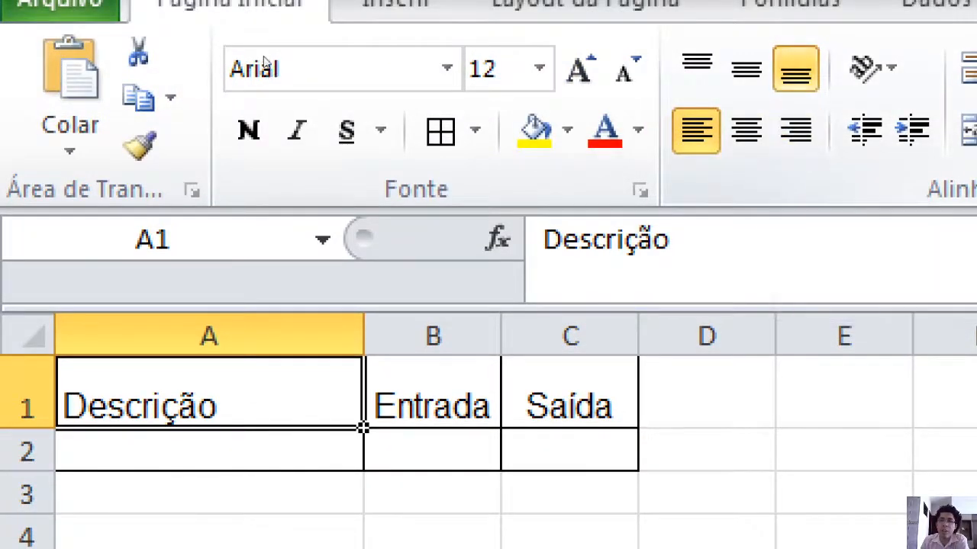
left_click(796, 129)
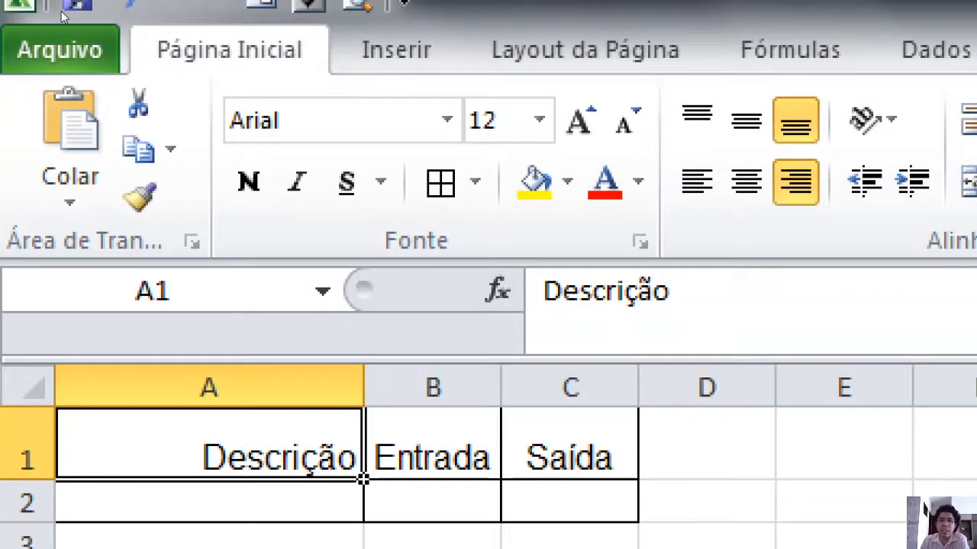
left_click(746, 121)
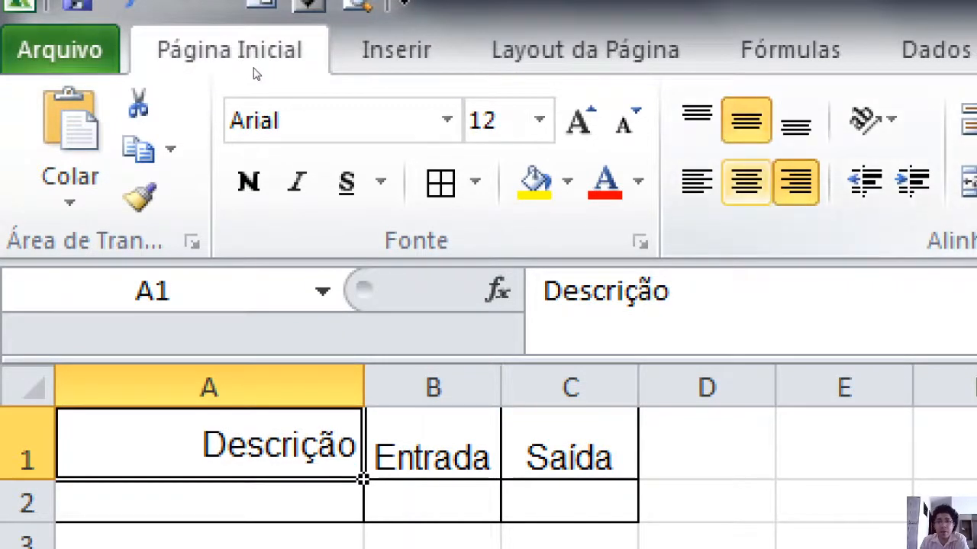
left_click(746, 180)
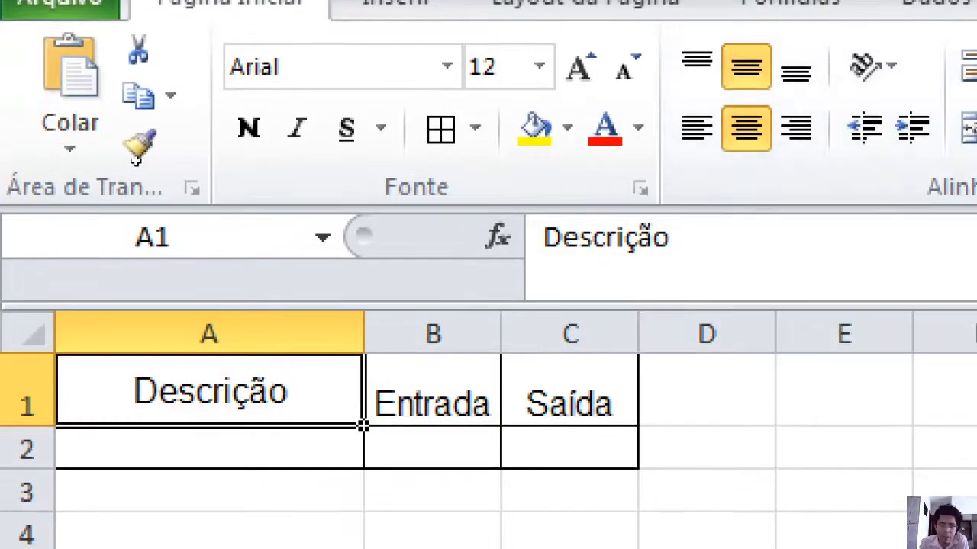
- Align the header cells A1:C1 vertically in the middle and make their text bold
left_click_drag(543, 447, 302, 434)
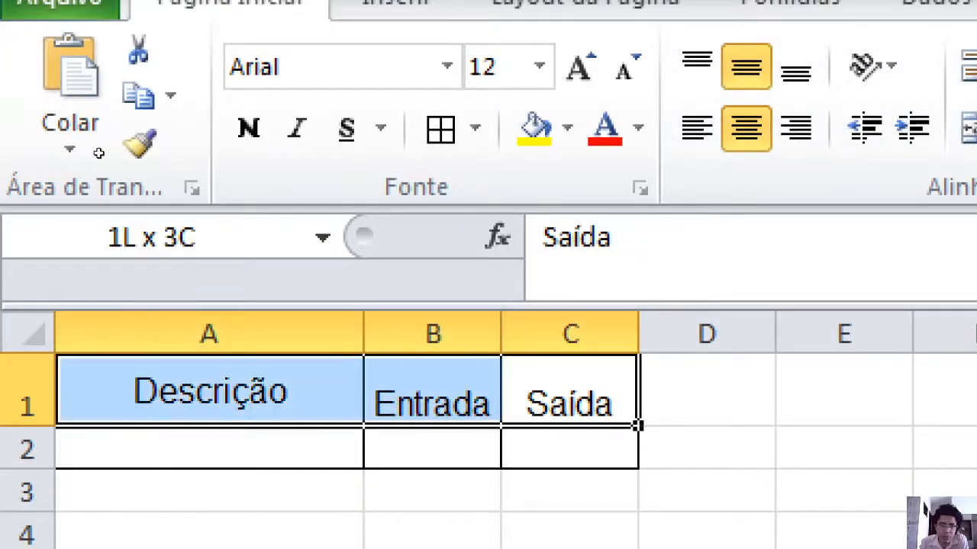
left_click_drag(286, 389, 251, 389)
left_click(746, 68)
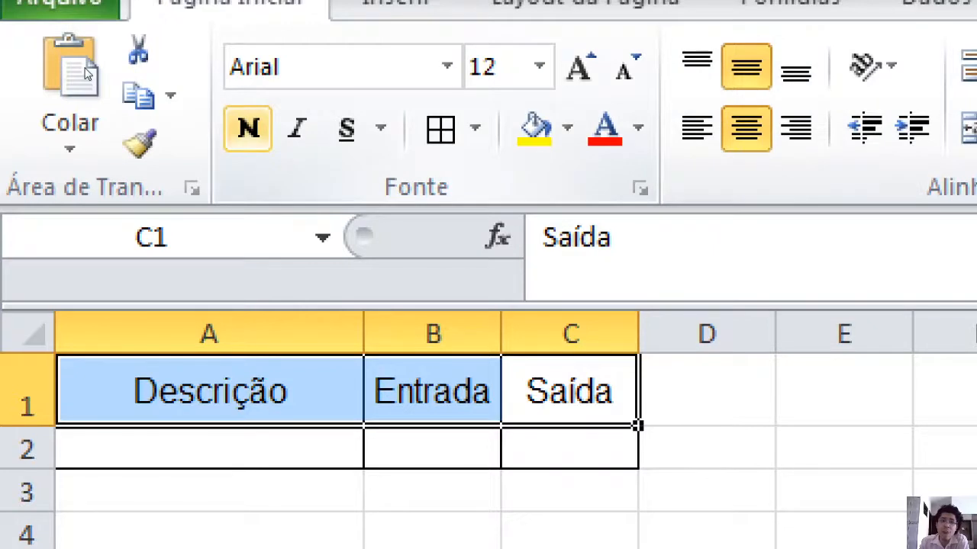
left_click(247, 128)
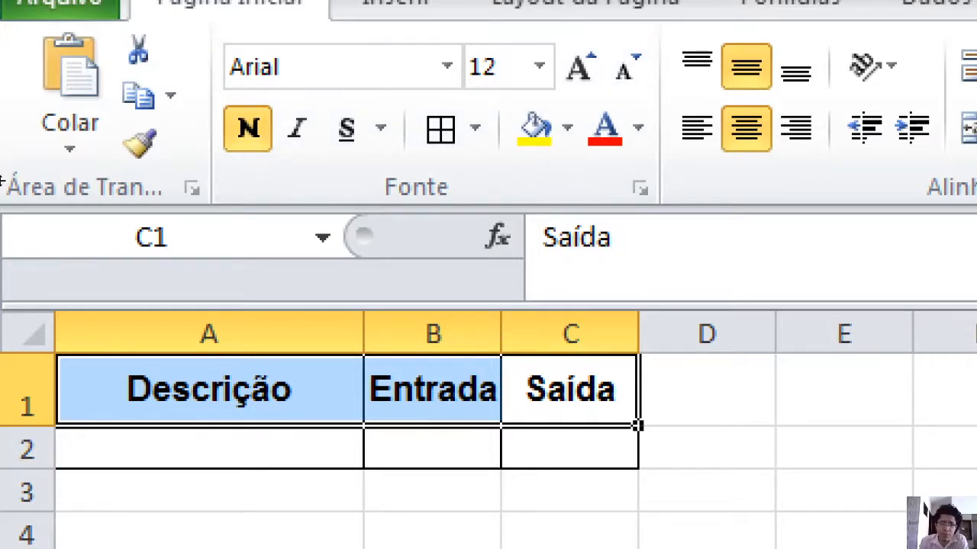
- Practise extending a selection down column A below the header, ending with the range A2:A5
left_click(133, 447)
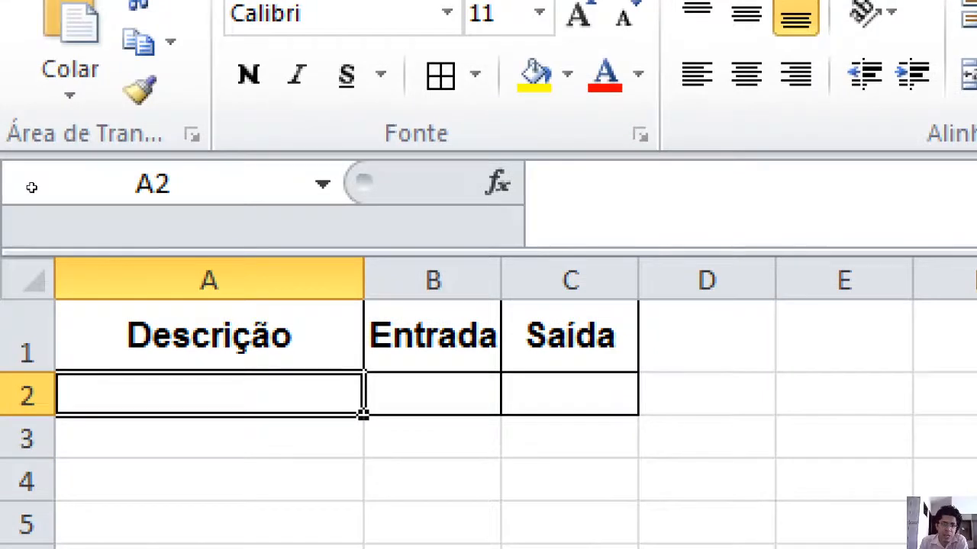
key("Return")
key("shift+Down")
key("shift+Down")
key("shift+Up")
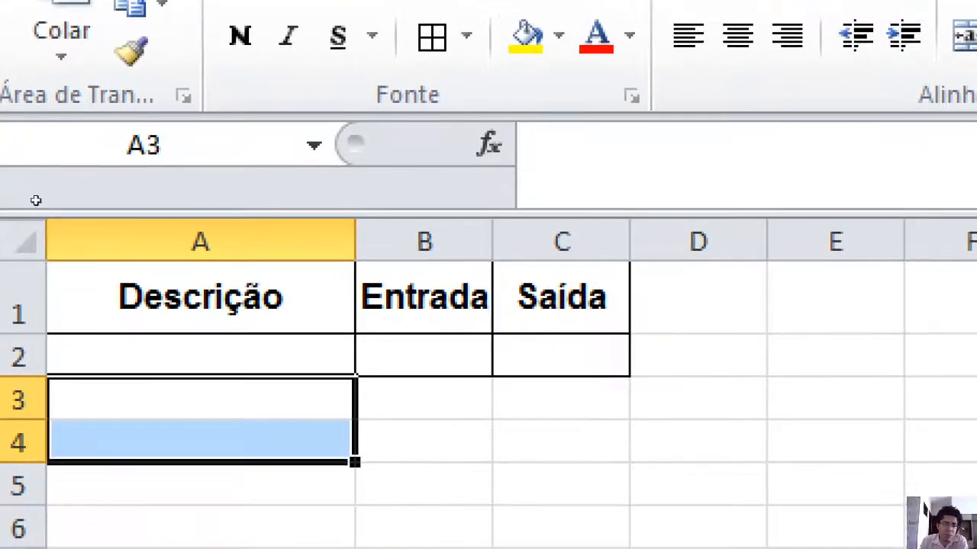
key("Up")
key("shift+Down")
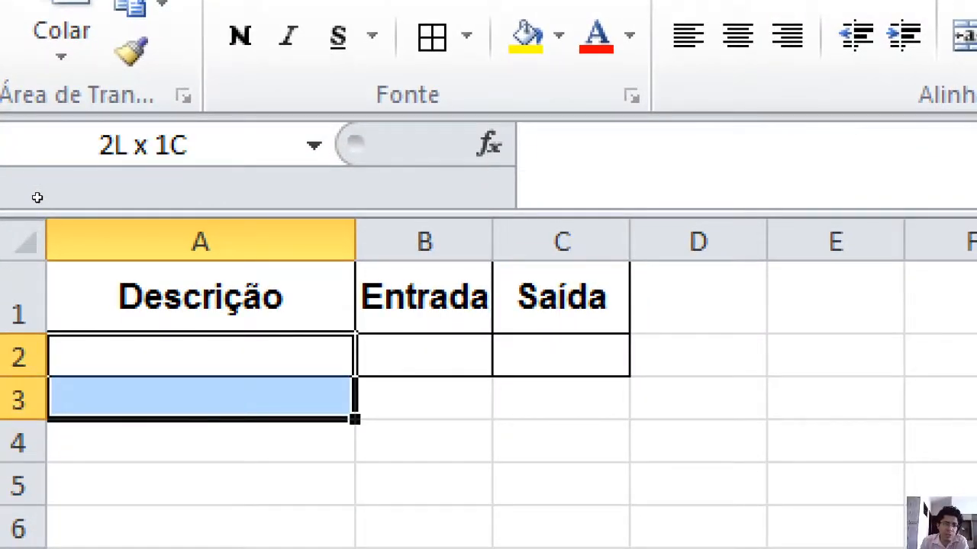
key("shift+Up")
key("shift+Down")
key("shift+Down")
key("shift+Down")
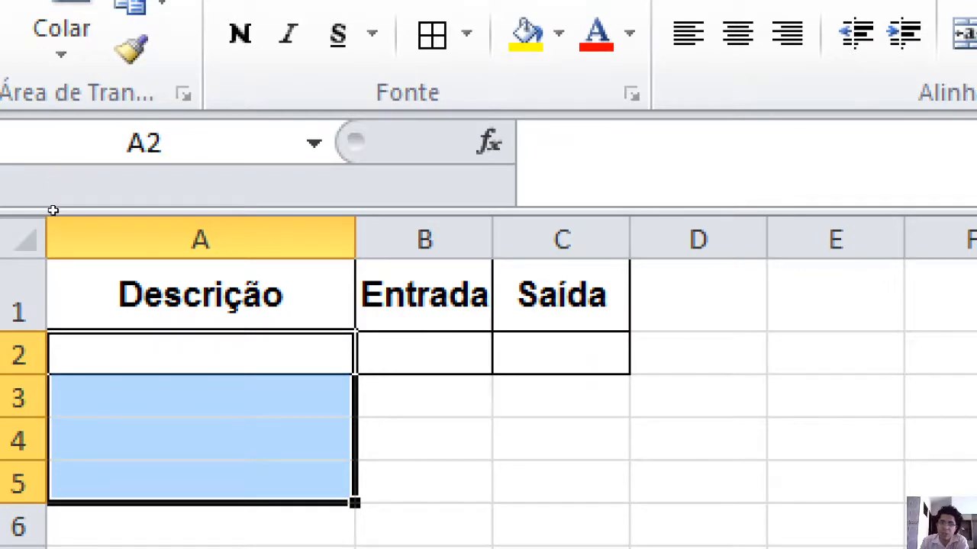
- Practise selecting a multi-column block covering A1:C5 and clear the selection
key("Down")
key("Down")
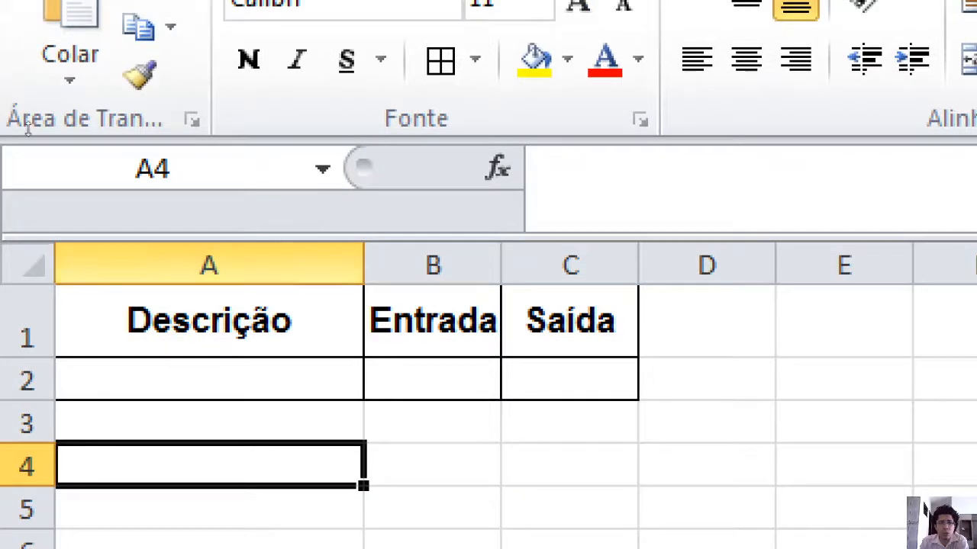
key("shift+Up")
key("shift+Up")
key("shift+Up")
key("shift+Down")
key("shift+Right")
key("shift+Right")
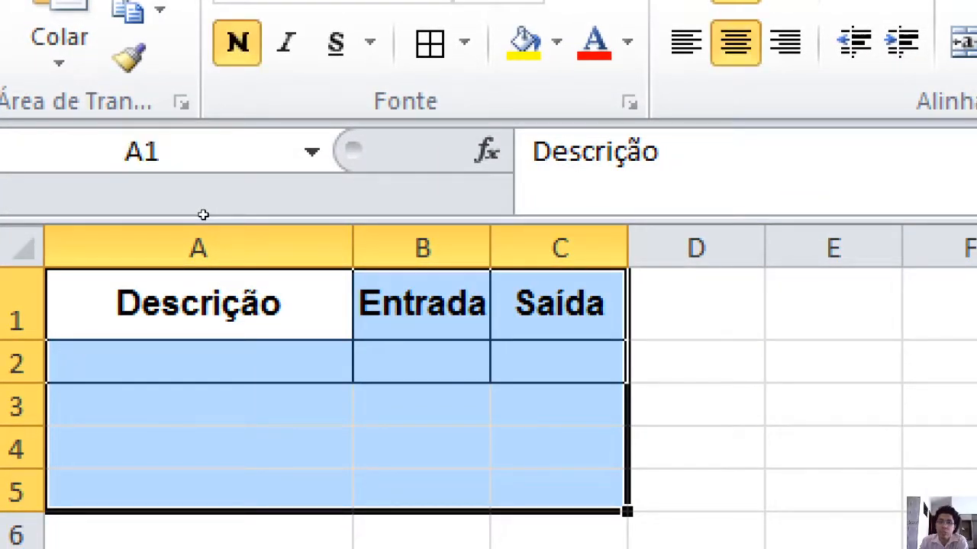
left_click(203, 214)
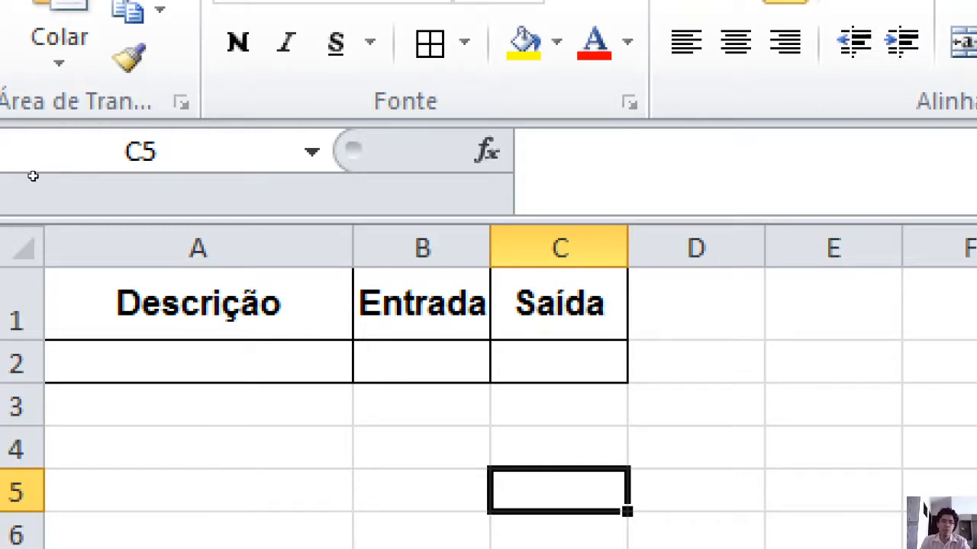
- Select the range A2:C2 below the header and apply all borders to it
key("Up")
key("Up")
key("Up")
key("Left")
key("Left")
key("shift+Right")
key("shift+Right")
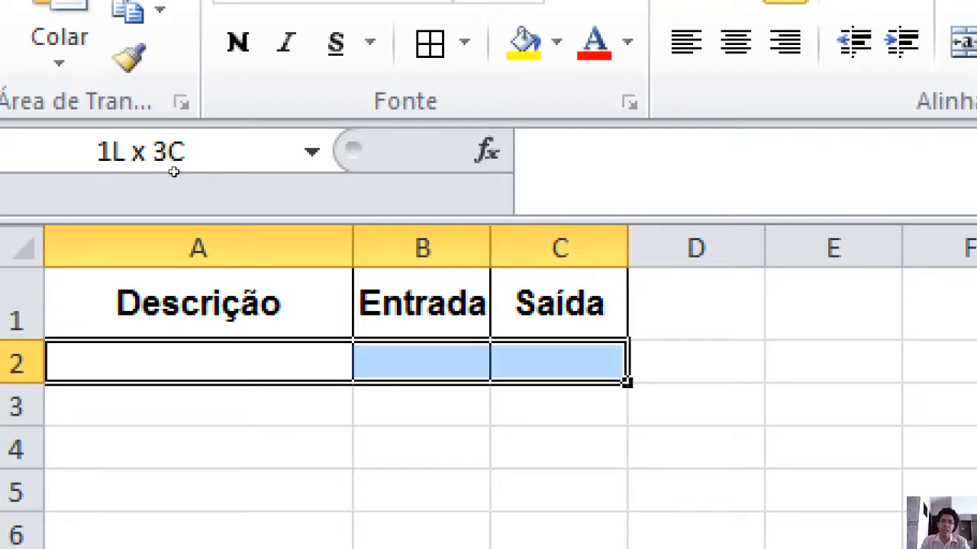
left_click_drag(189, 169, 160, 173)
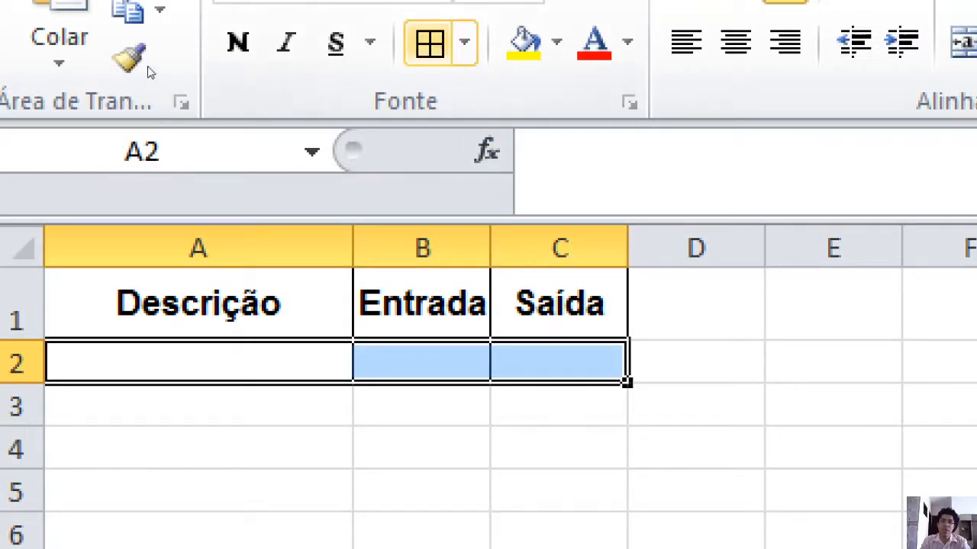
left_click(429, 43)
key("Down")
key("shift+Down")
key("shift+Down")
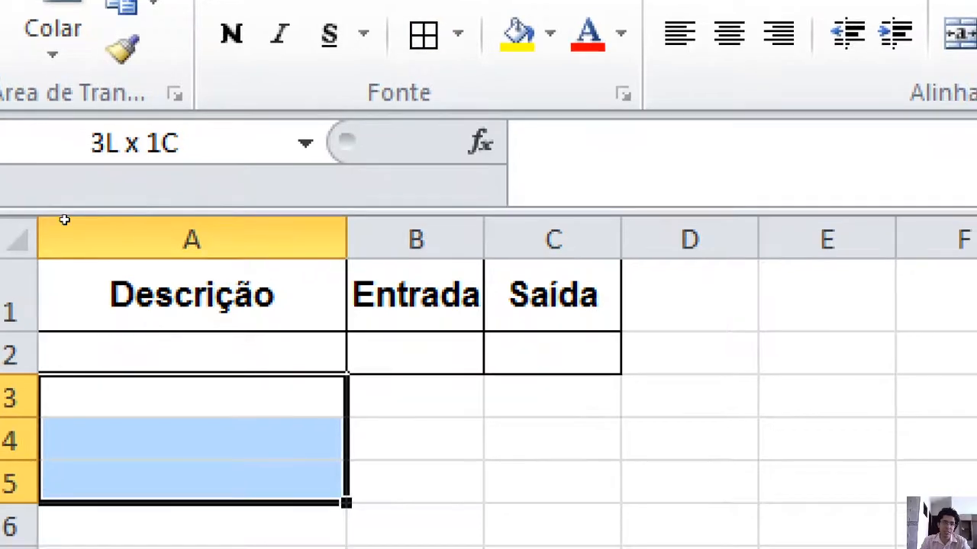
key("shift+Up")
key("shift+Right")
key("shift+Right")
key("shift+Down")
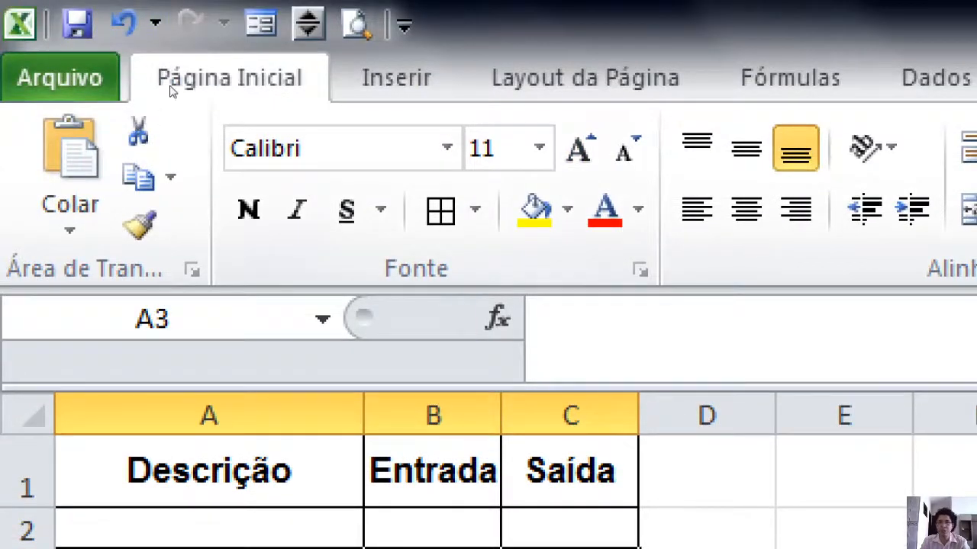
left_click(475, 211)
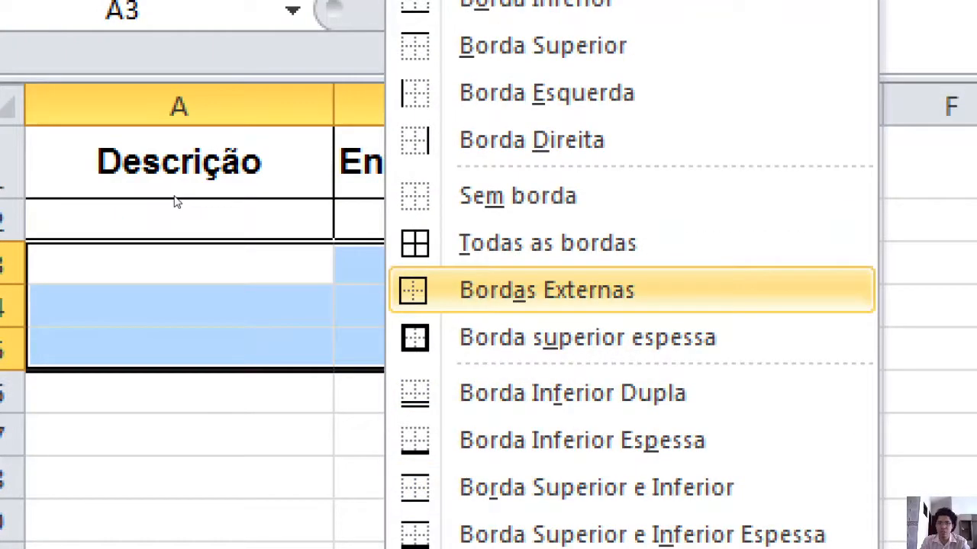
left_click(180, 306)
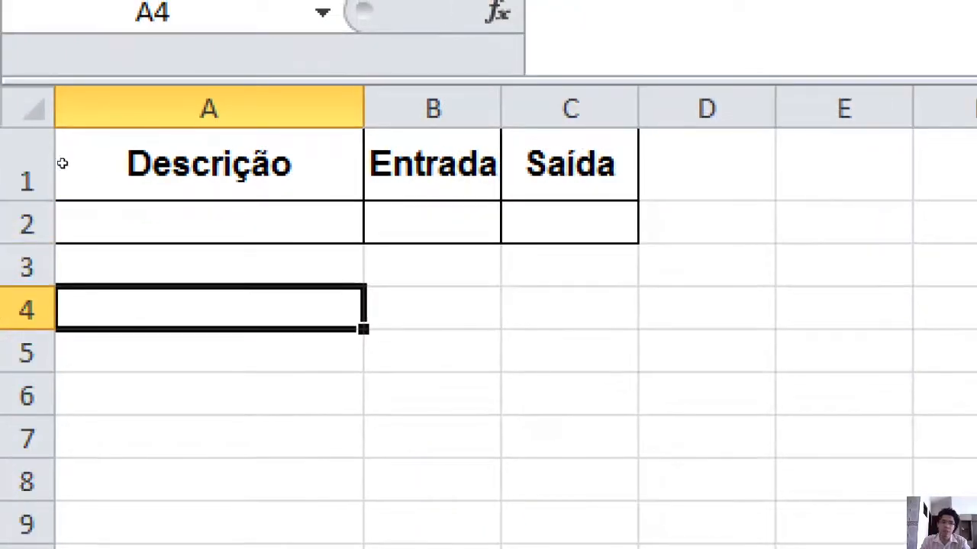
- Select the bordered row A2:C2 and fill its formatting down through row 5
key("Up")
key("Up")
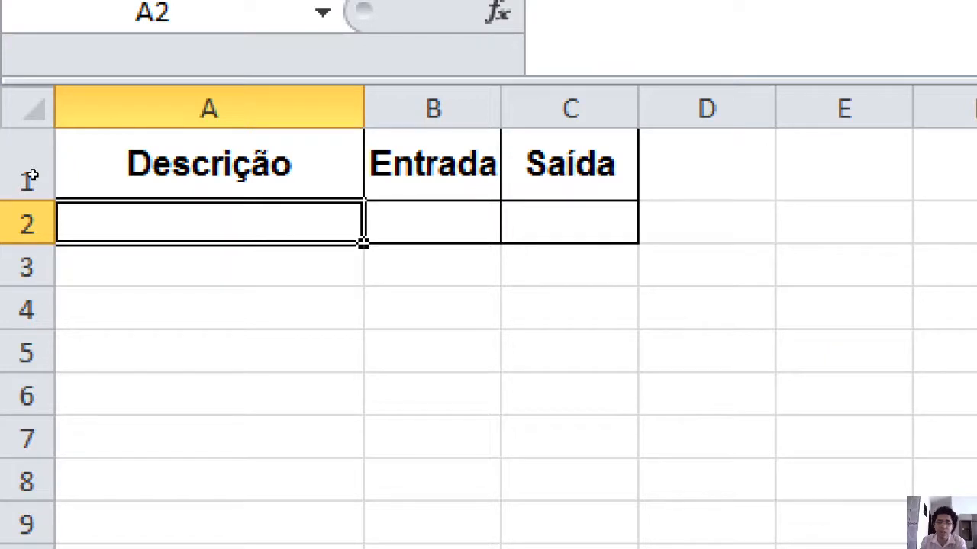
key("shift+Right")
key("shift+Right")
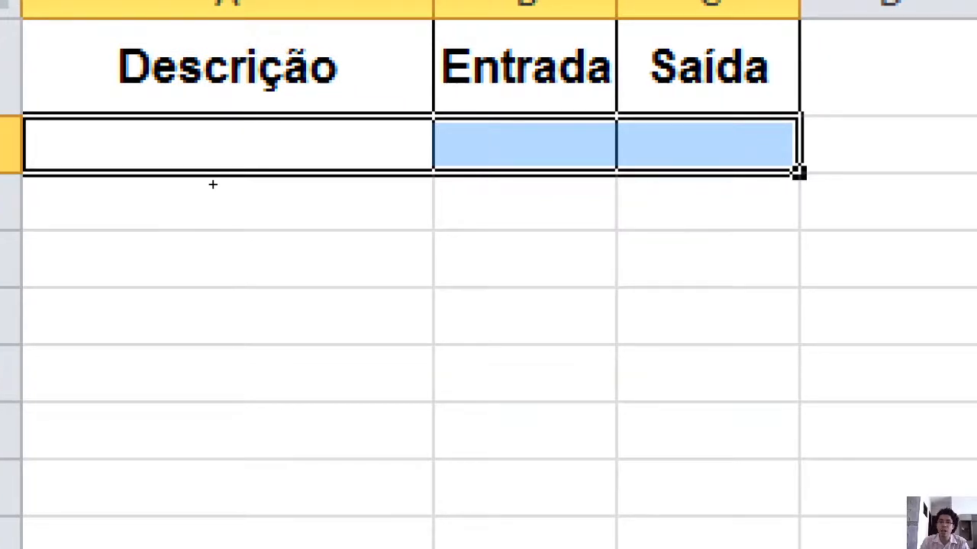
left_click_drag(212, 184, 0, 243)
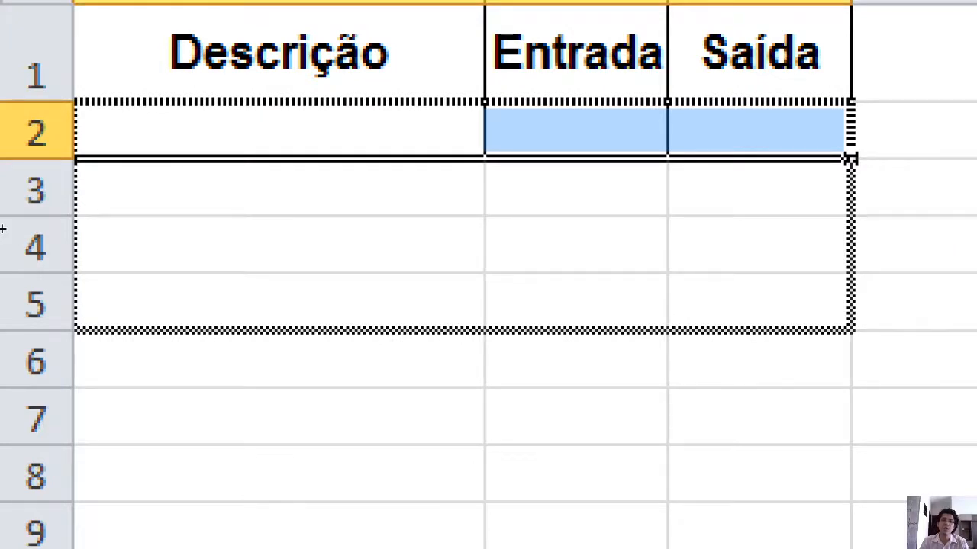
left_click_drag(3, 229, 0, 229)
left_click(62, 208)
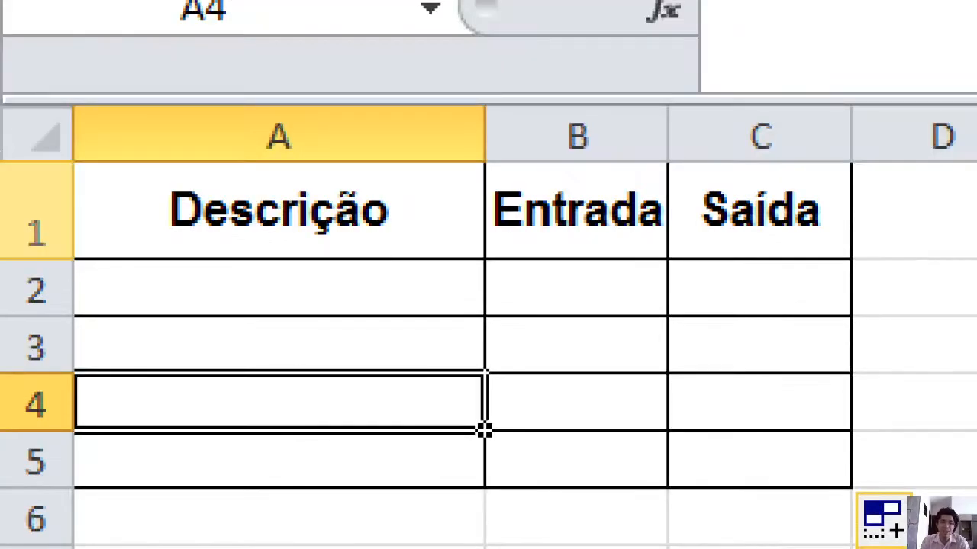
- Practise selecting the table body A2:C5 and clear the selection
left_click(92, 8)
key("Return")
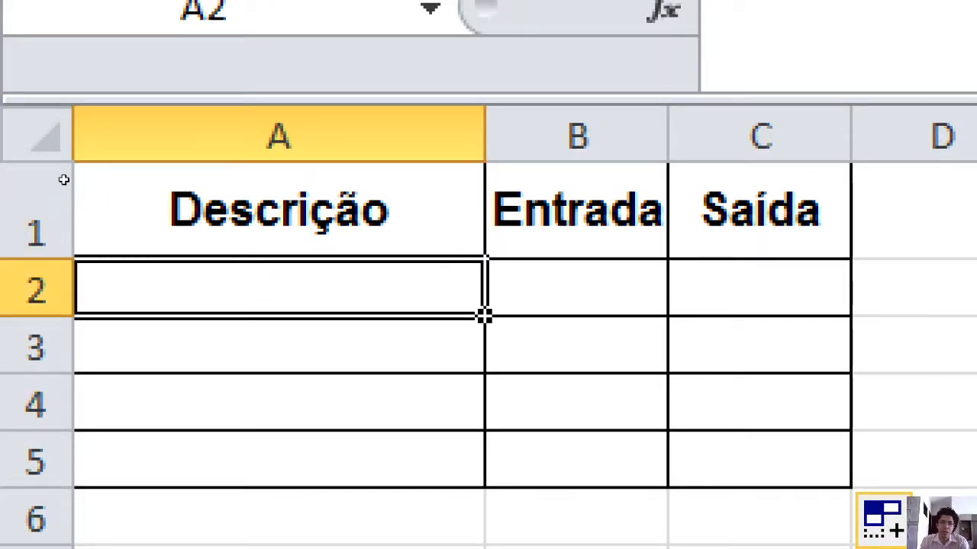
left_click_drag(64, 176, 180, 224)
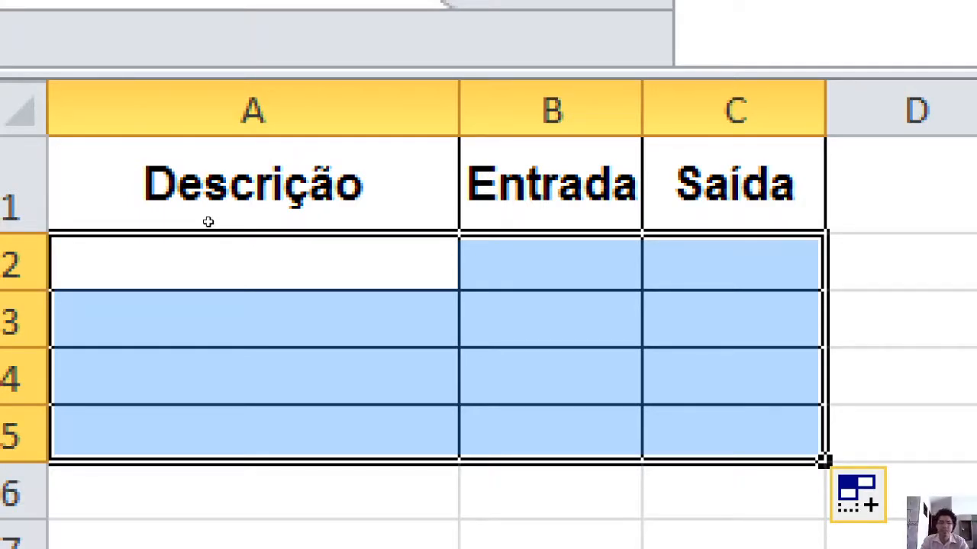
left_click(740, 435)
left_click(351, 379)
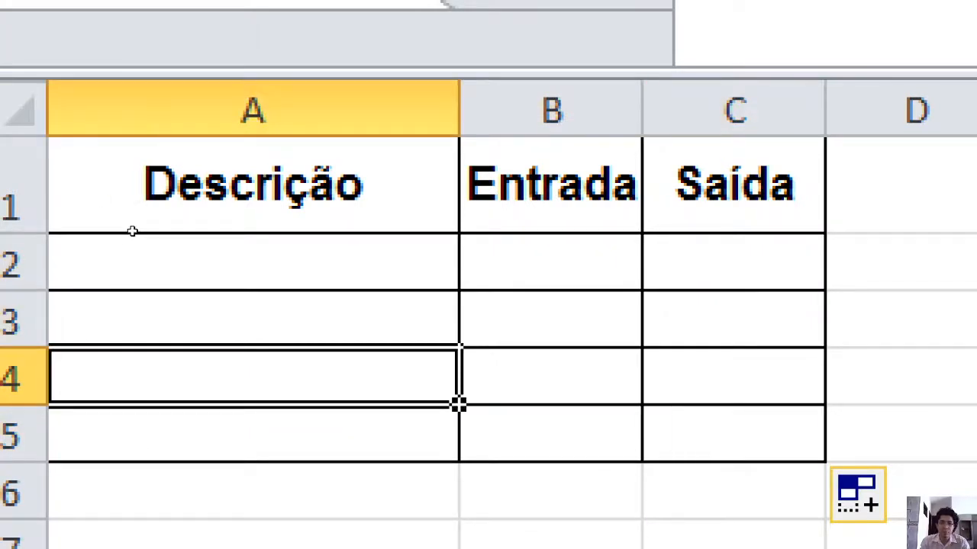
- Enter the label Total in cells B6 and C6 directly below the Entrada and Saída columns
left_click(519, 491)
scroll(138, 228, "down", 1)
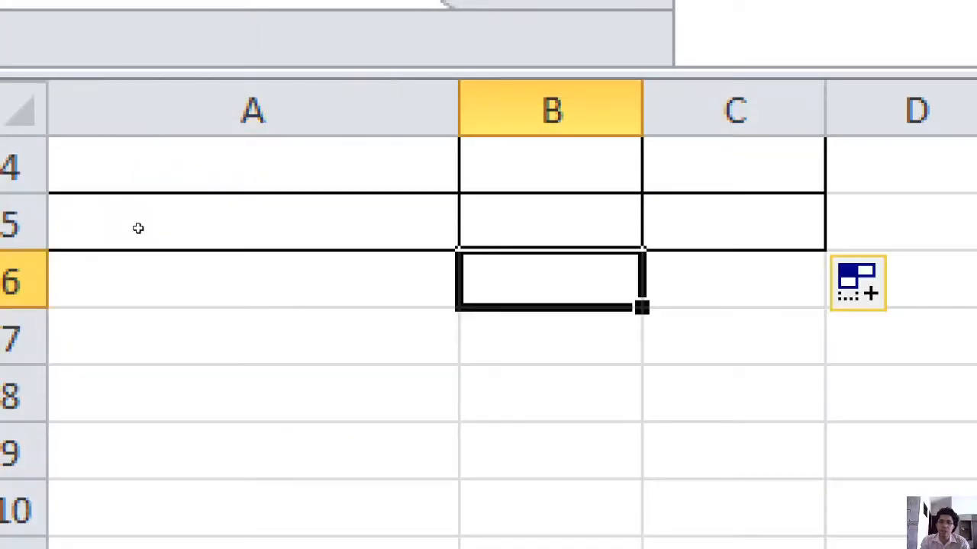
scroll(138, 228, "up", 1)
type("Totalz")
key("BackSpace")
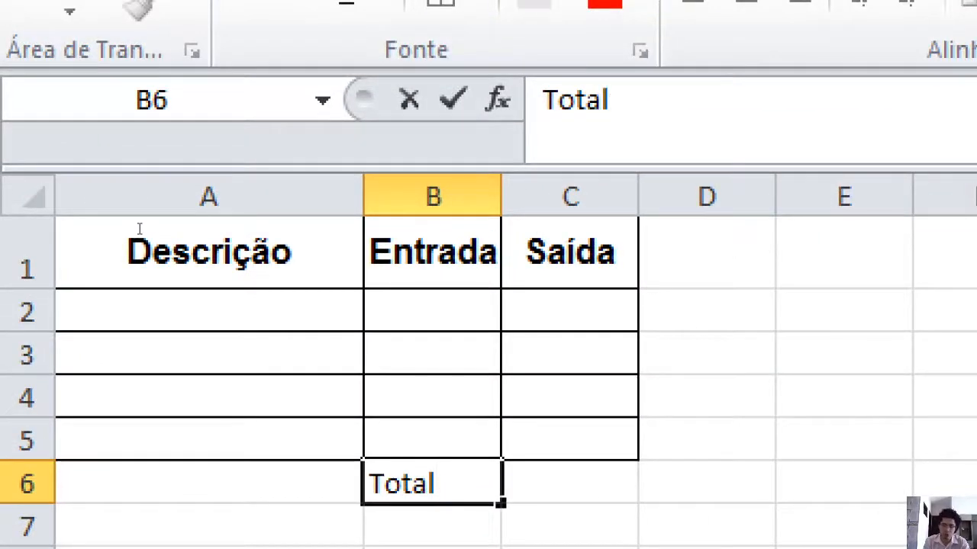
key("Tab")
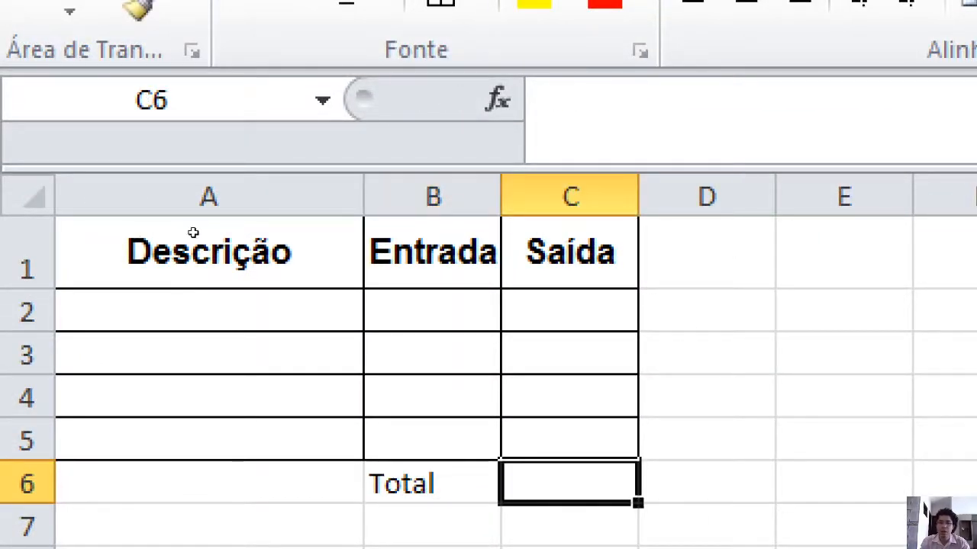
type("Total")
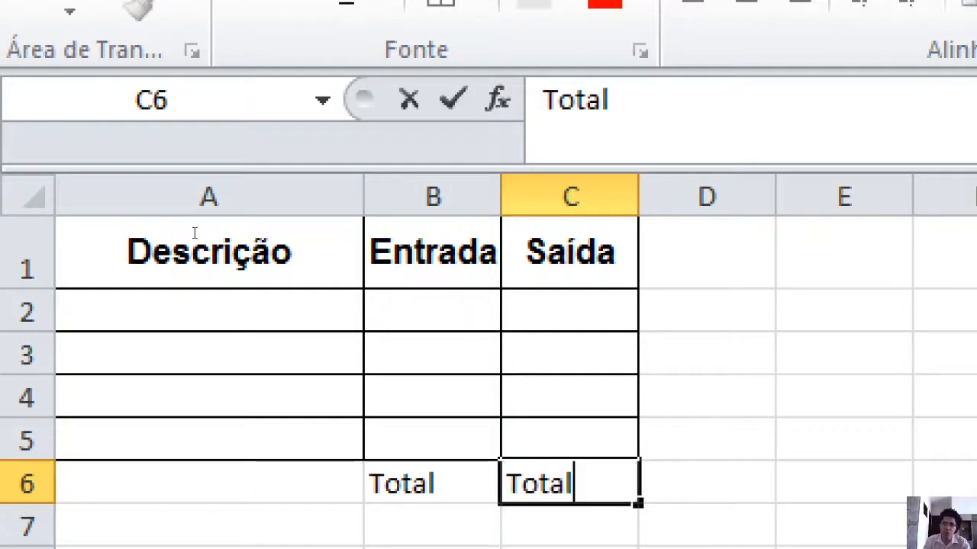
left_click(706, 396)
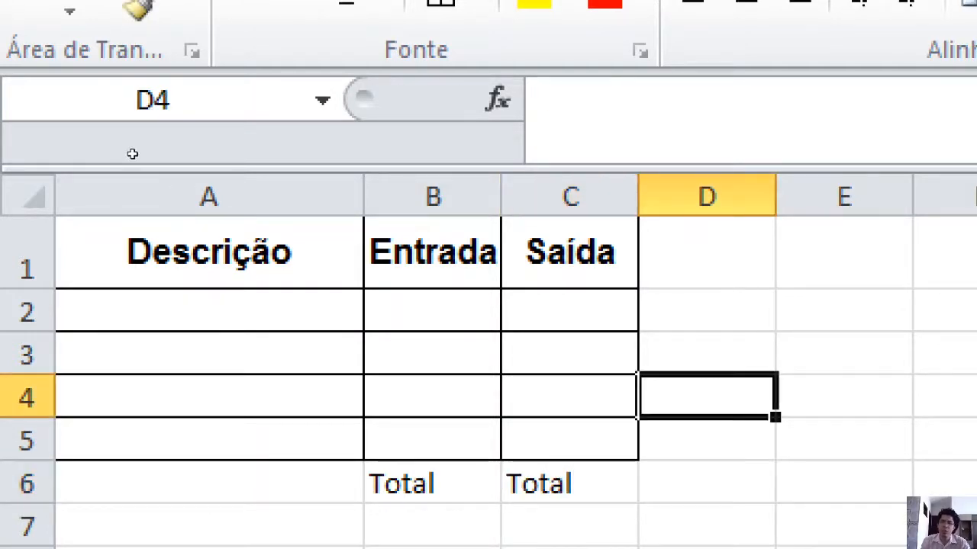
mouse_move(433, 252)
left_mouse_down()
mouse_move(432, 525)
mouse_move(416, 460)
left_mouse_up()
left_click_drag(557, 229, 557, 458)
left_click(565, 460)
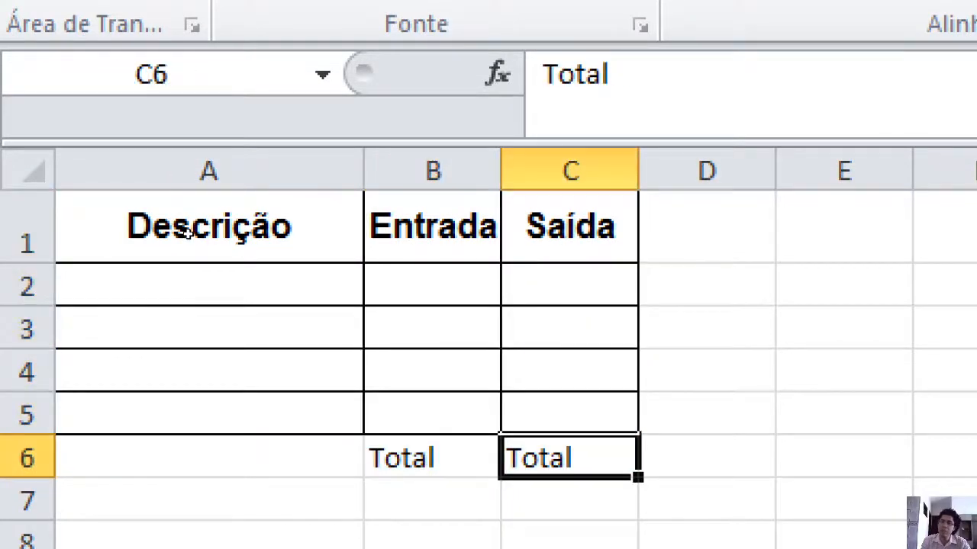
left_click(432, 500)
left_click(569, 500)
left_click(433, 500)
left_click(569, 500)
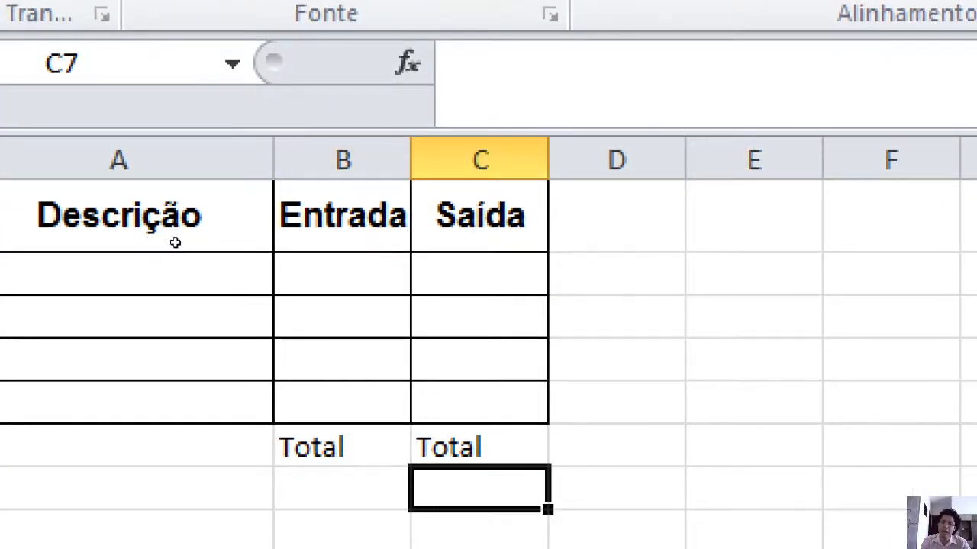
left_click(342, 447)
left_click(479, 447)
left_click(342, 447)
left_click(479, 447)
key("Left")
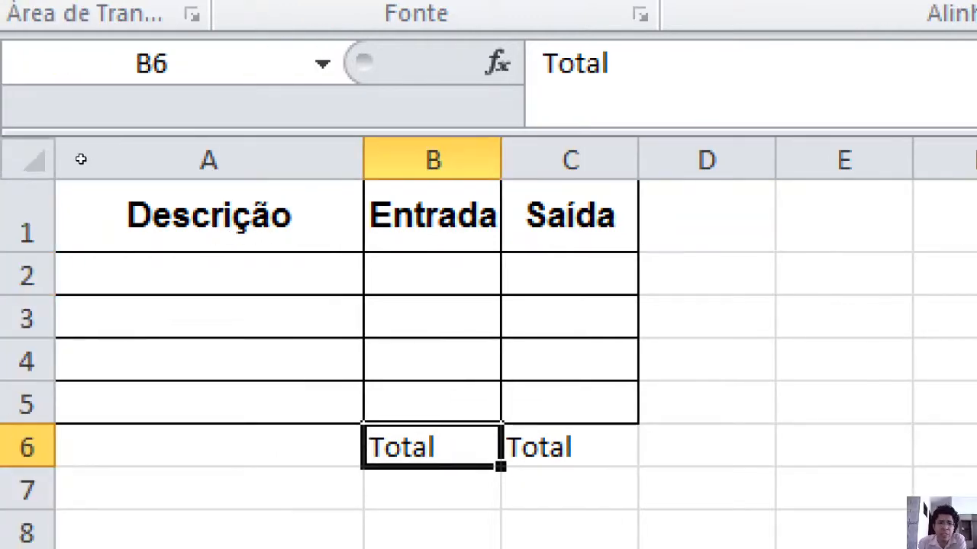
- Compare the font and alignment formatting of the header row A1:C1 with that of the Total labels in B6:C6
left_click(155, 212)
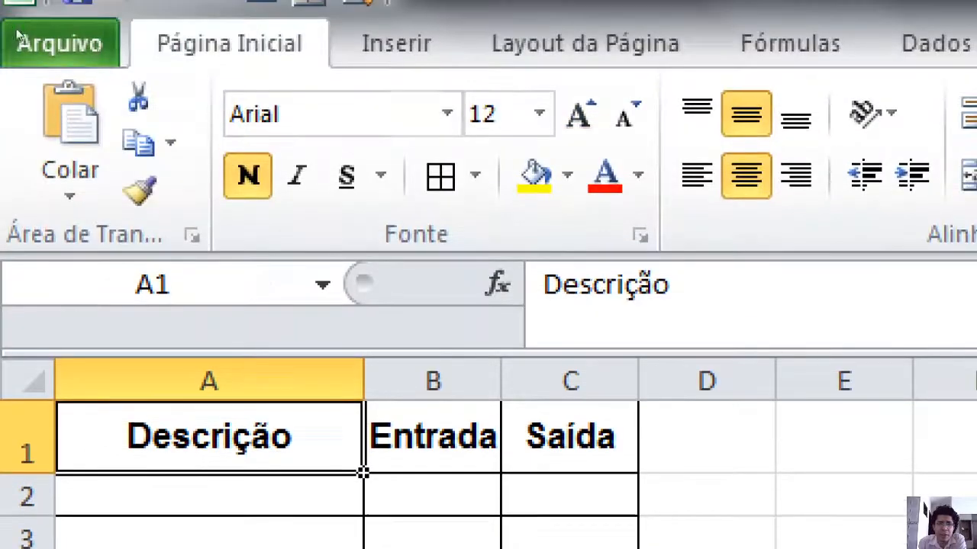
key("Right")
key("Down")
key("Down")
key("Down")
key("Down")
key("Down")
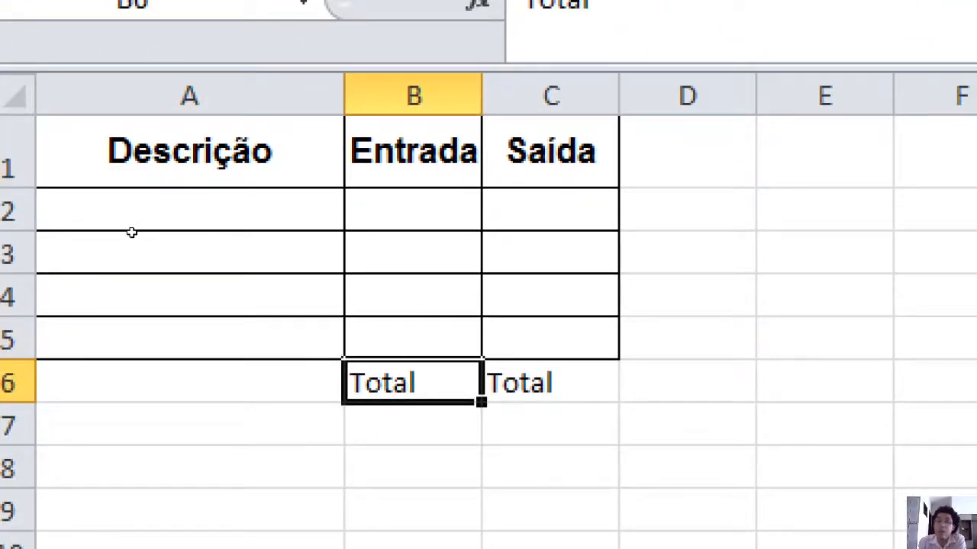
left_click_drag(183, 233, 144, 238)
left_click(190, 272)
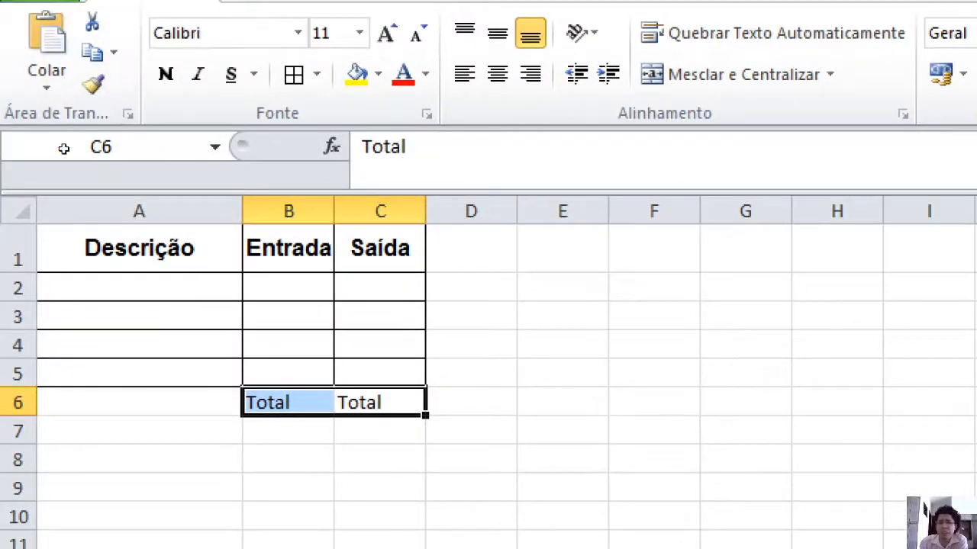
left_click_drag(148, 248, 363, 248)
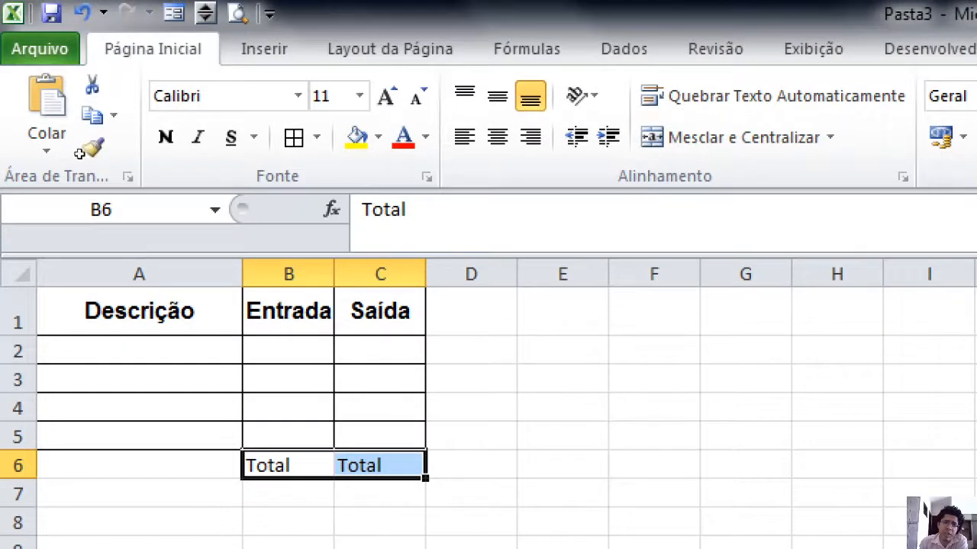
left_click_drag(153, 247, 305, 248)
left_click_drag(152, 152, 190, 157)
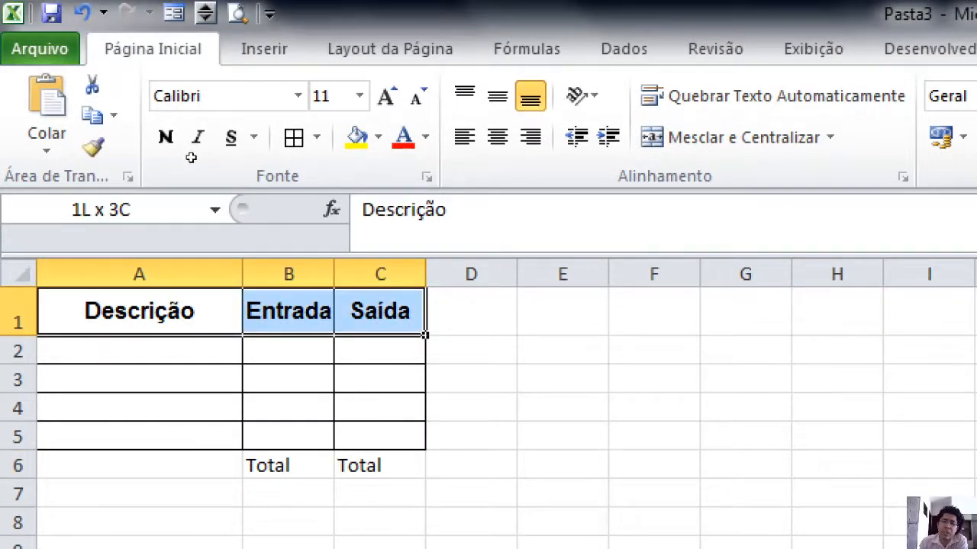
left_click_drag(191, 157, 190, 157)
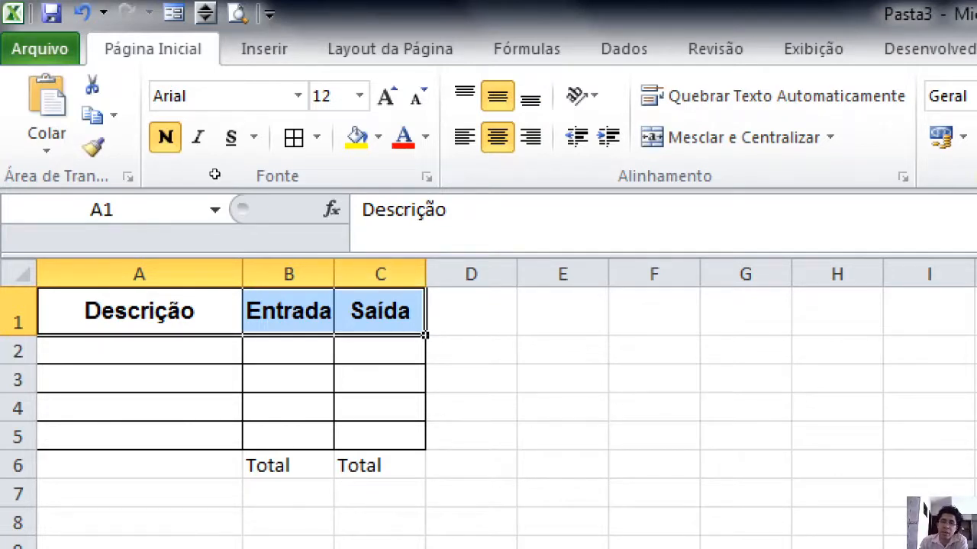
left_click(443, 350)
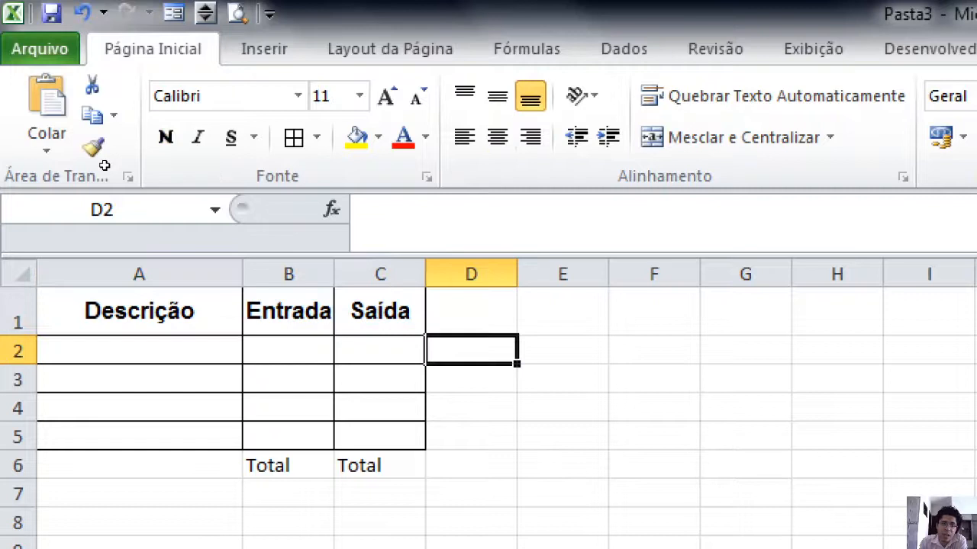
- Copy only the formatting of the Entrada and Saída headers in B1:C1 onto the Total cells B6:C6
left_click_drag(289, 311, 358, 308)
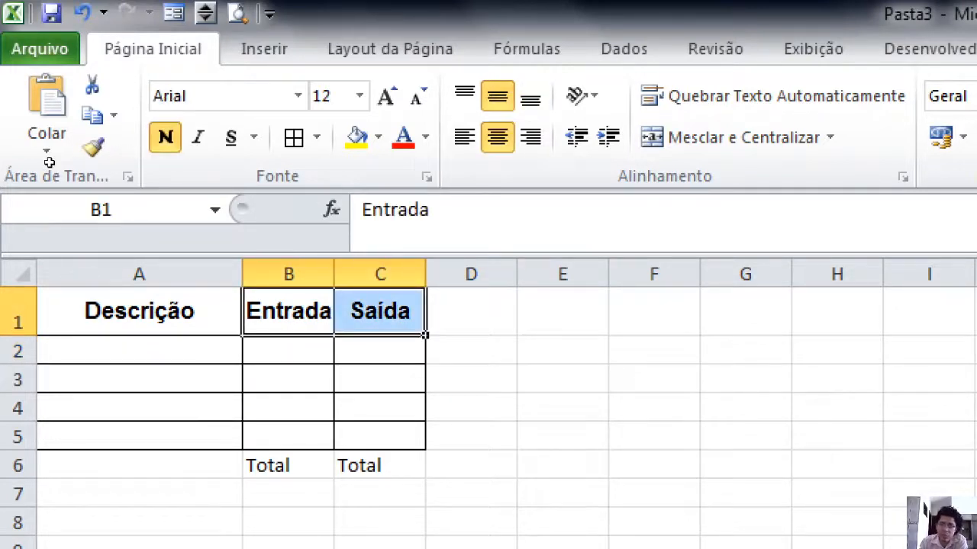
key("shift+Left")
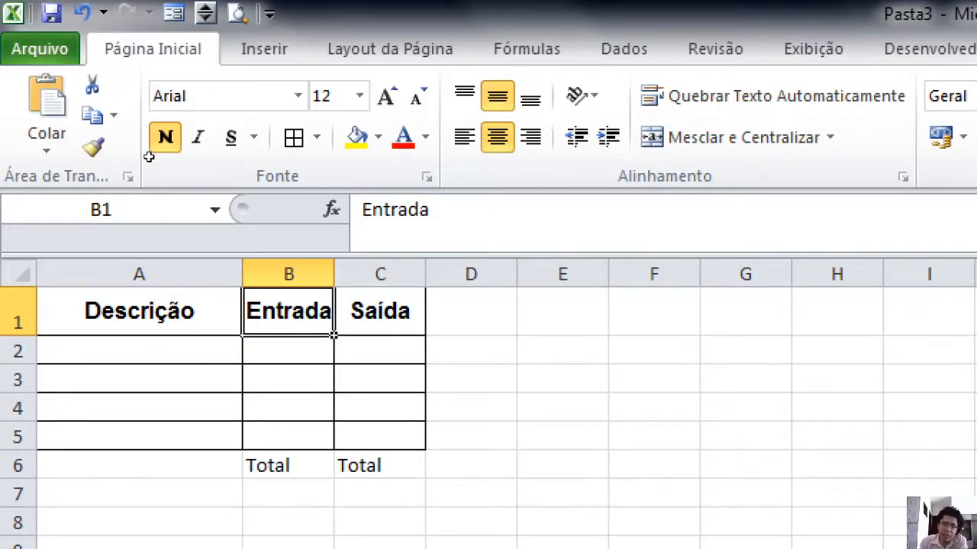
key("shift+Right")
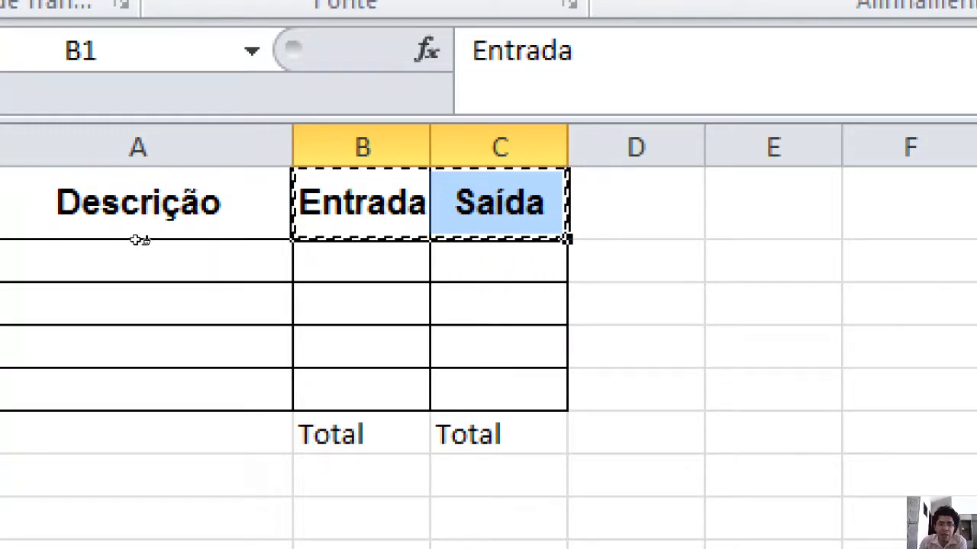
key("ctrl+Down")
key("shift+Right")
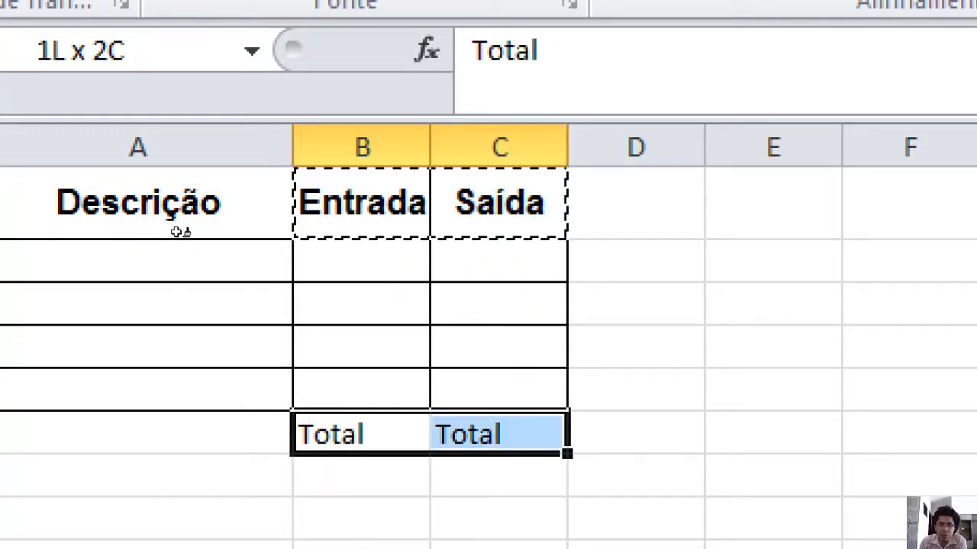
key("Return")
left_click(763, 305)
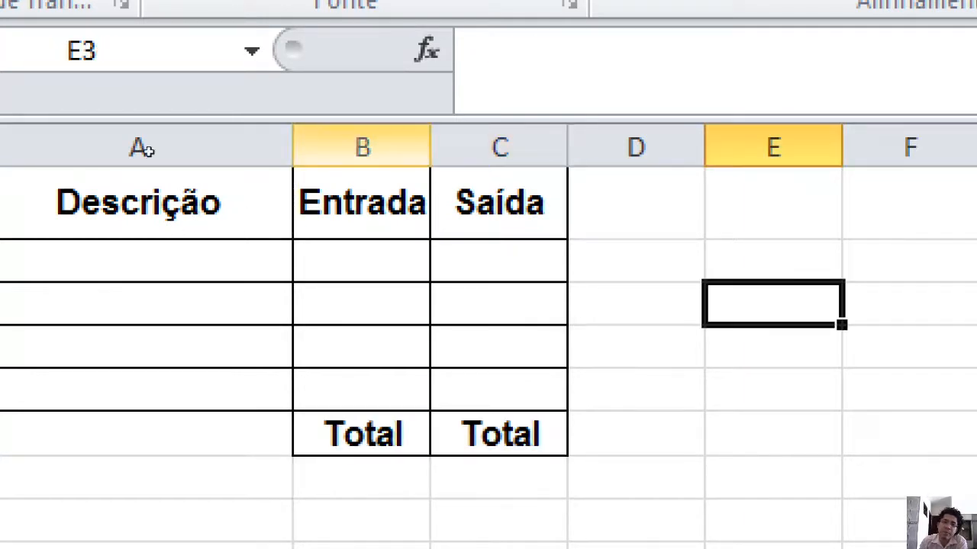
left_click(87, 135)
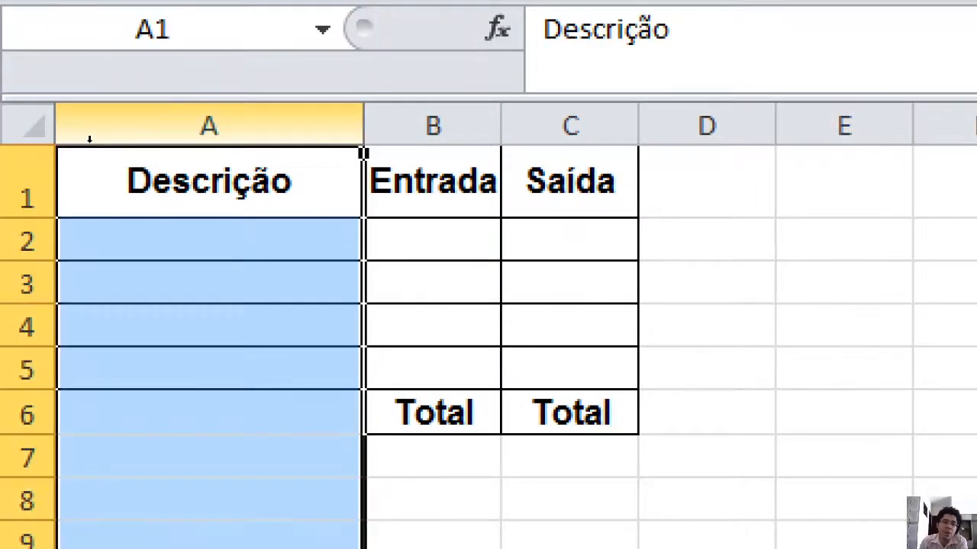
left_click(102, 167)
left_click(152, 248)
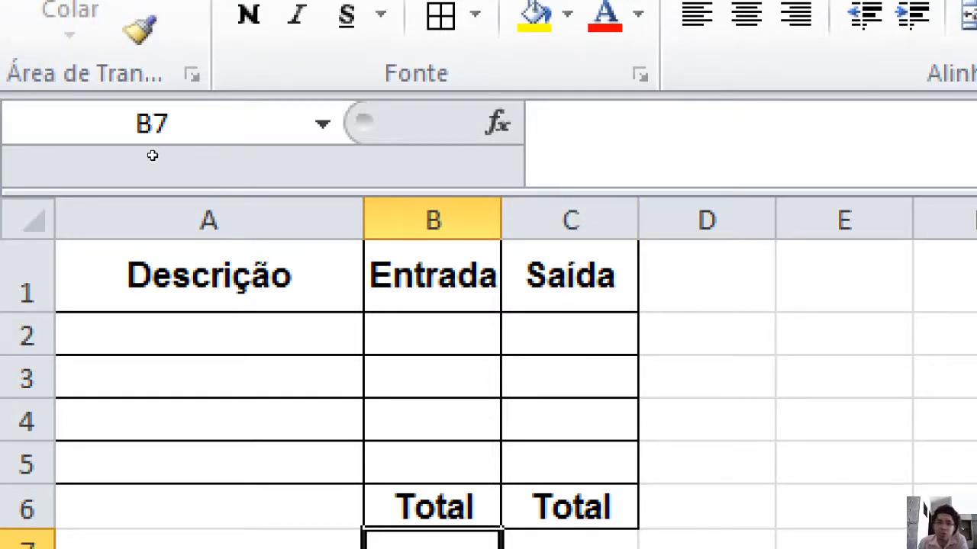
- Practise selecting the non-adjacent cells B1 and B6 together and jumping between them within column B
key("Up")
key("Up")
key("Up")
key("Up")
key("Up")
key("Up")
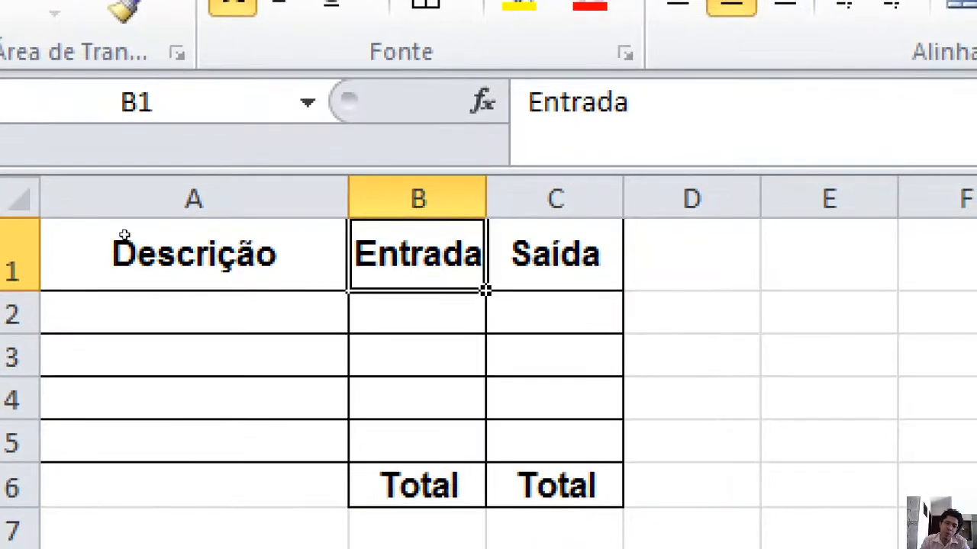
left_click(414, 483, "ctrl")
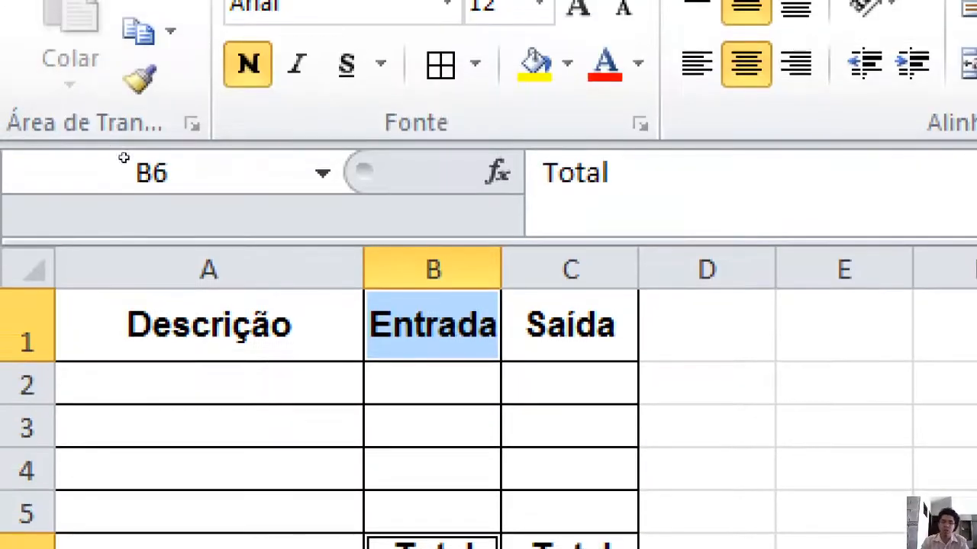
left_click(412, 325)
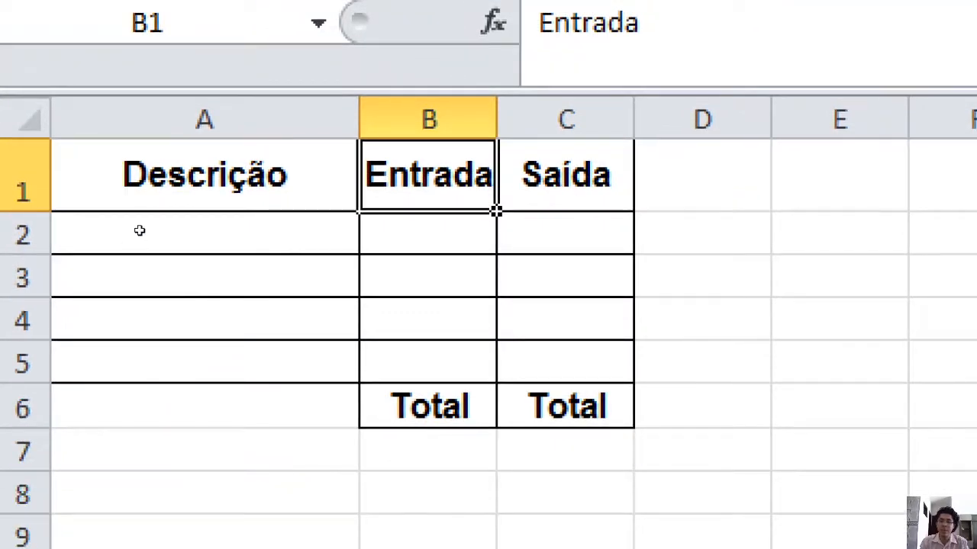
key("ctrl+Down")
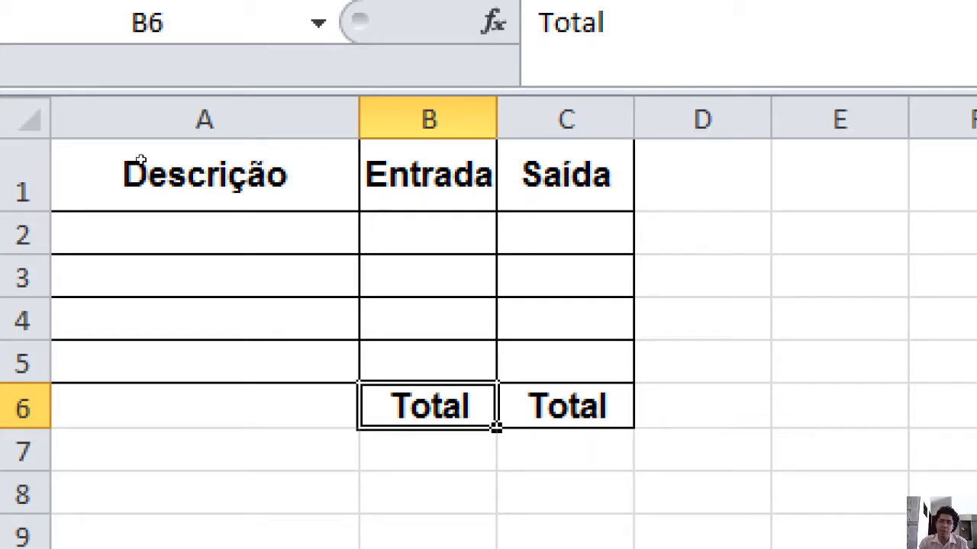
key("ctrl+Up")
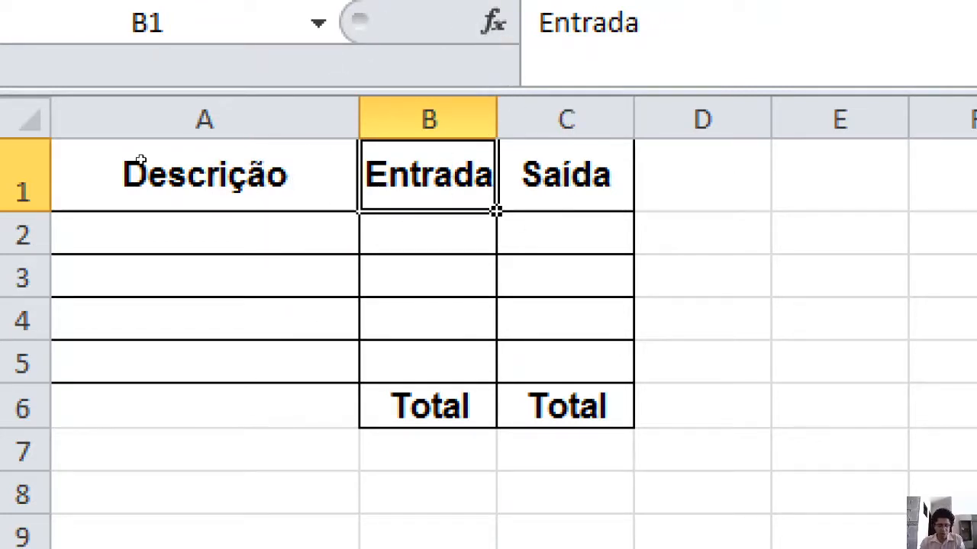
key("ctrl+c")
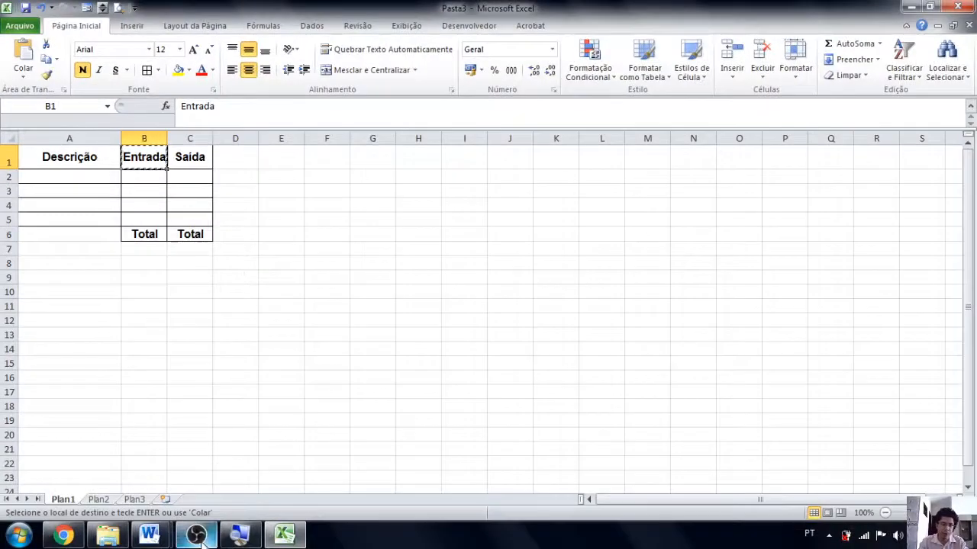
left_click(197, 534)
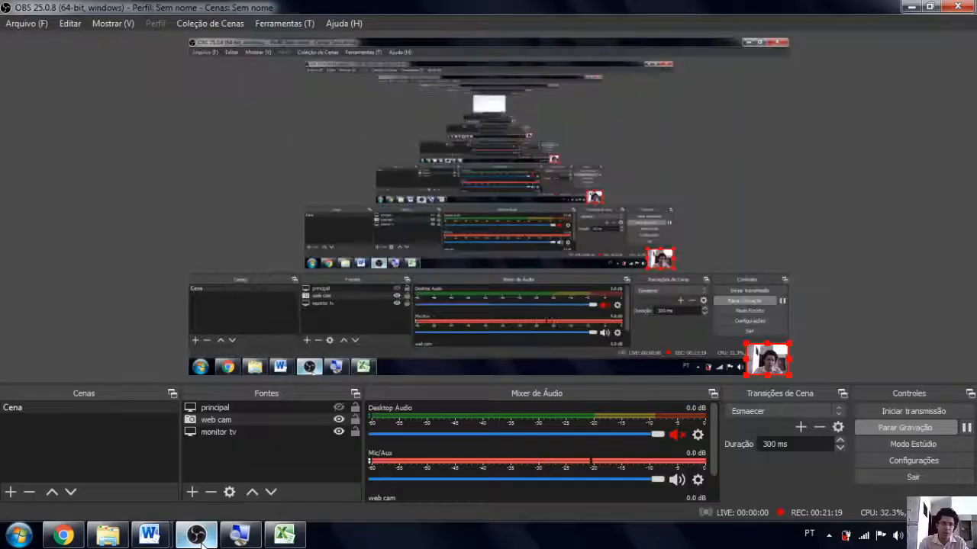
left_click(196, 534)
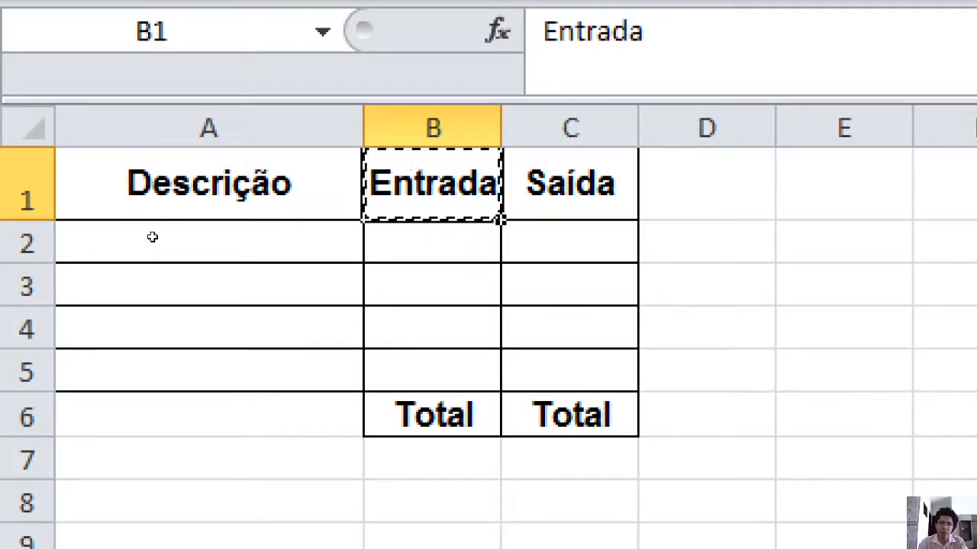
- Practise adding the Total cell B6 to the selection of the Entrada cell B1, and clear the selection
key("shift+F8")
key("ctrl+Down")
key("Escape")
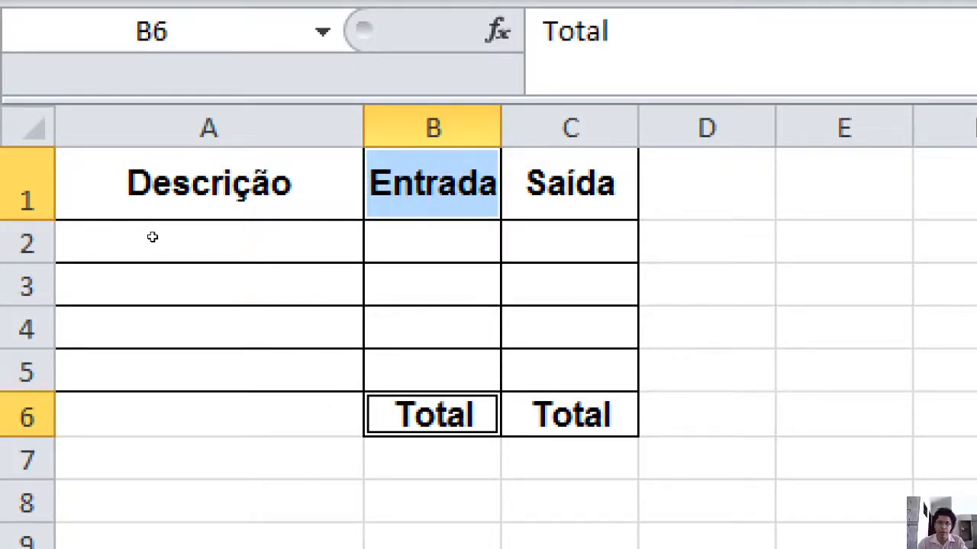
key("Right")
key("Right")
key("Right")
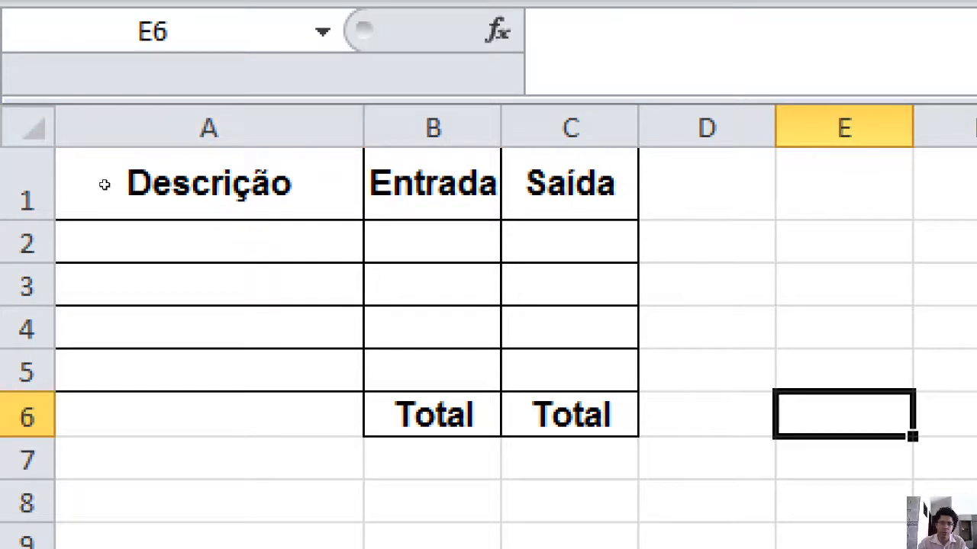
key("ctrl+Home")
key("Right")
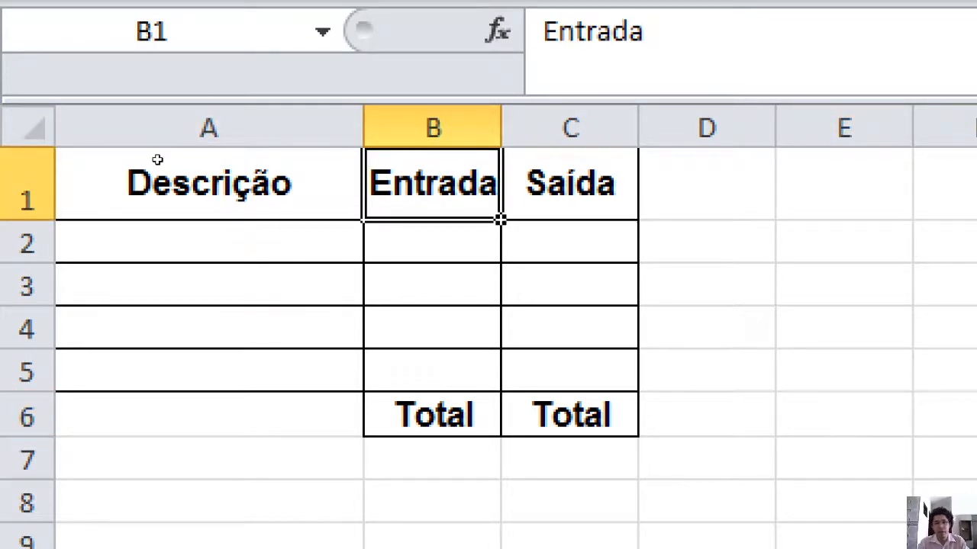
left_click(433, 393)
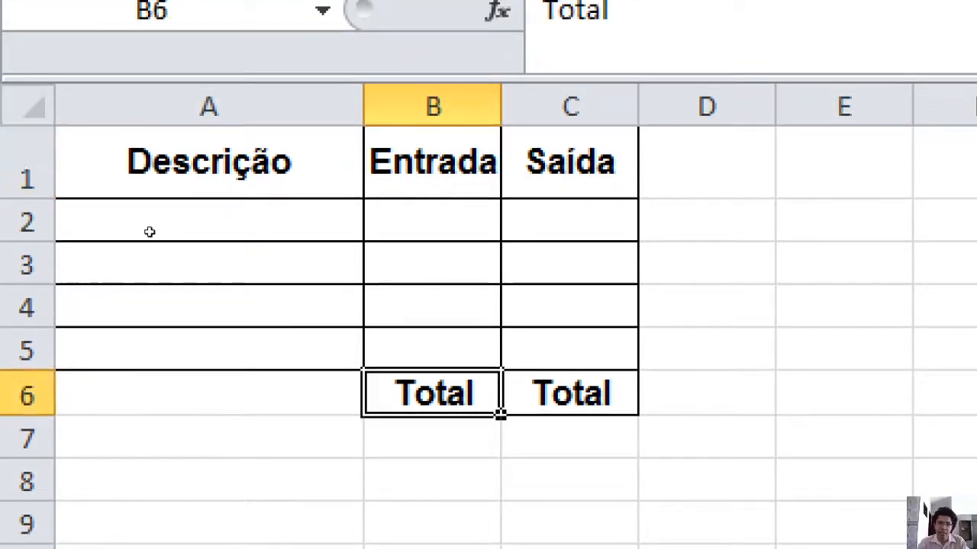
left_click(433, 106)
left_click(433, 161)
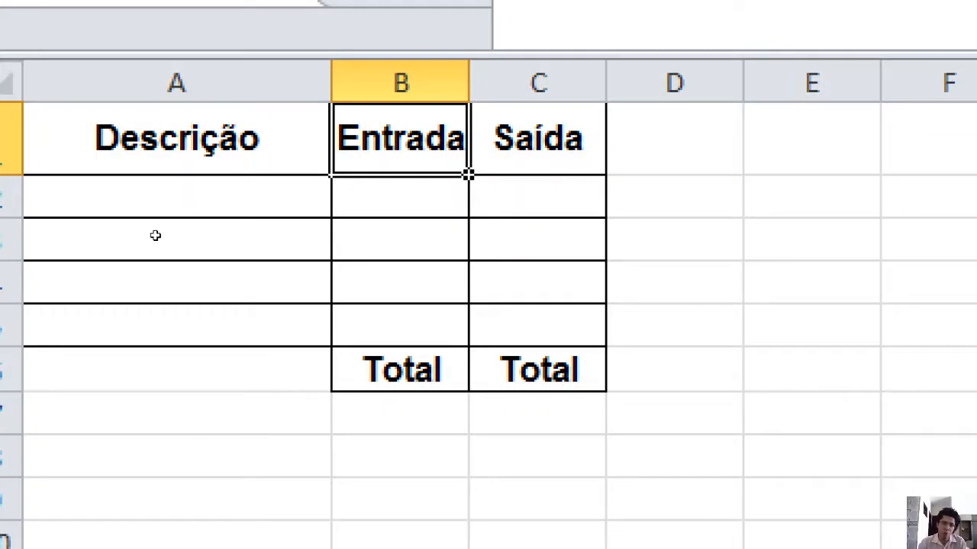
- Fill the Entrada header B1 and the Total cell B6 with the standard green colour
left_click(400, 369, "ctrl")
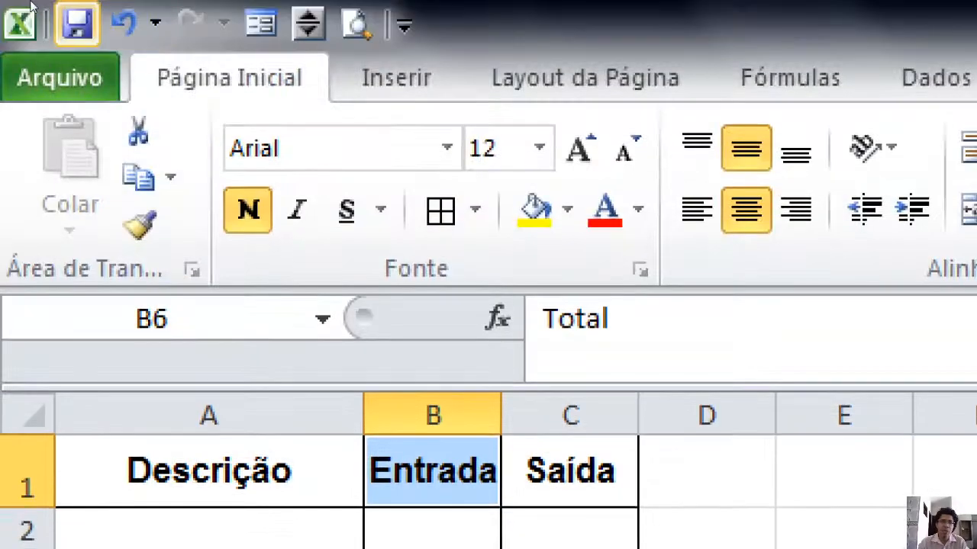
key("ctrl")
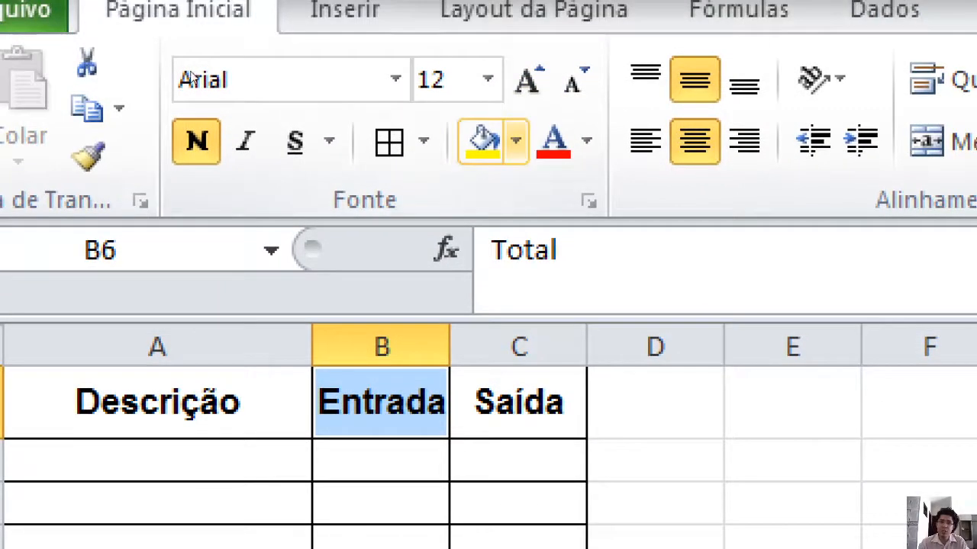
left_click(553, 17)
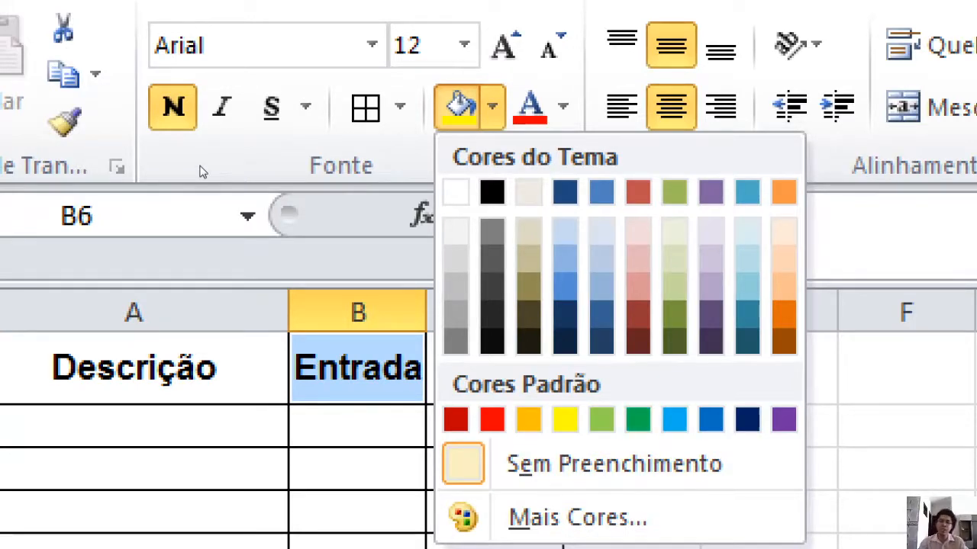
left_click(638, 420)
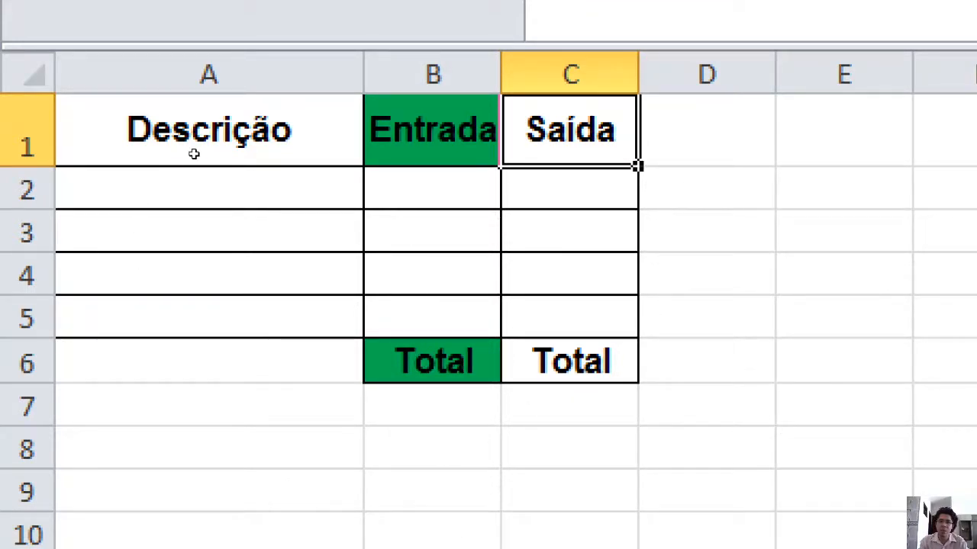
- Practise jumping between the header and Total cells of columns C and B, and selecting B1 and B6 together
key("ctrl+Down")
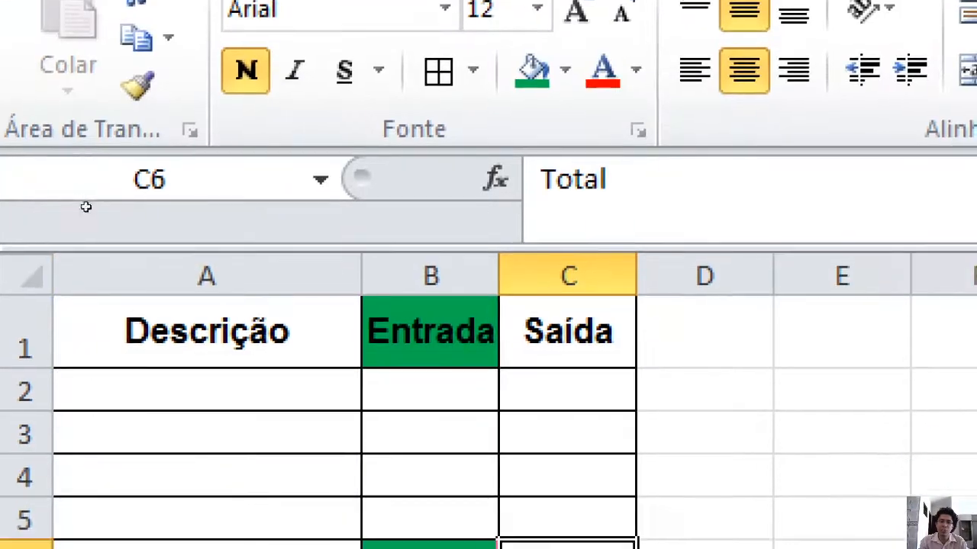
left_click(430, 332)
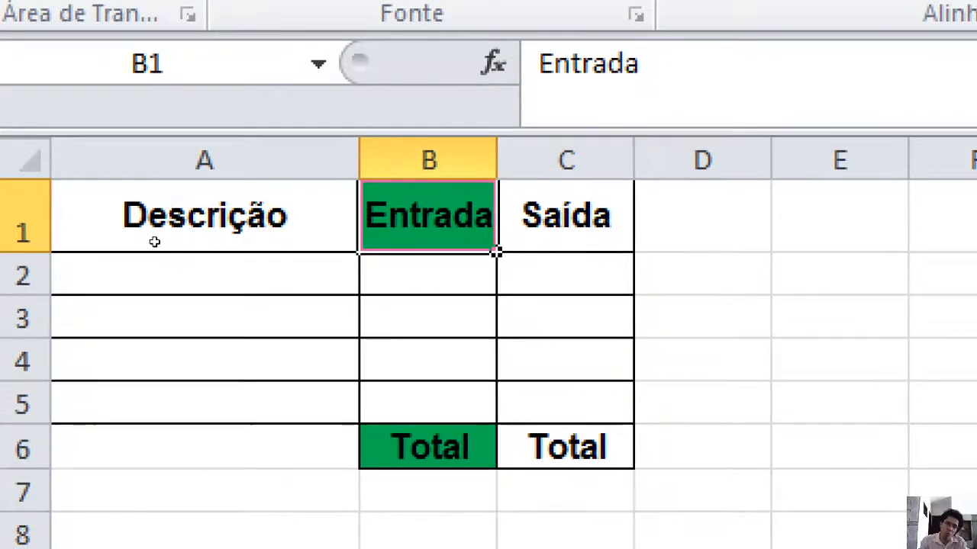
left_click(457, 451, "ctrl")
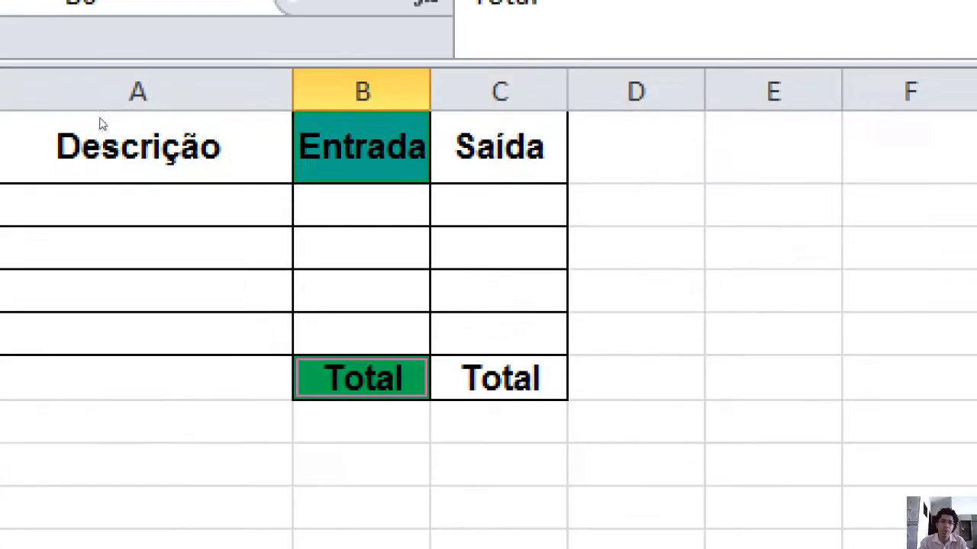
key("ctrl+Up")
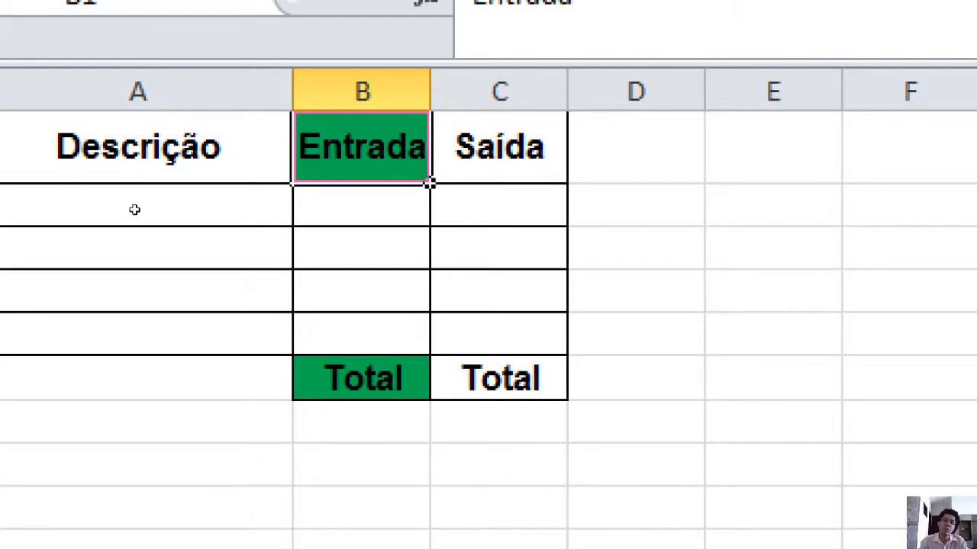
key("ctrl+Down")
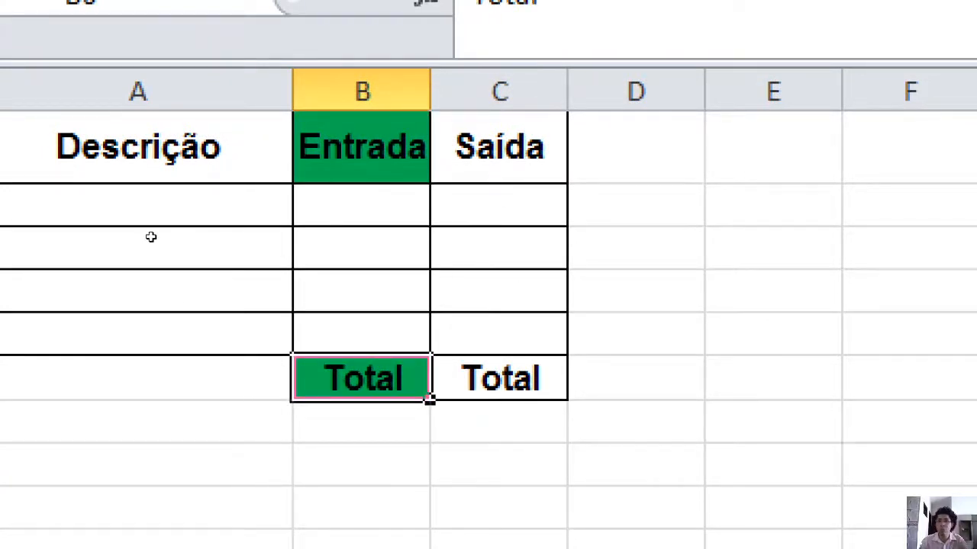
key("ctrl+Up")
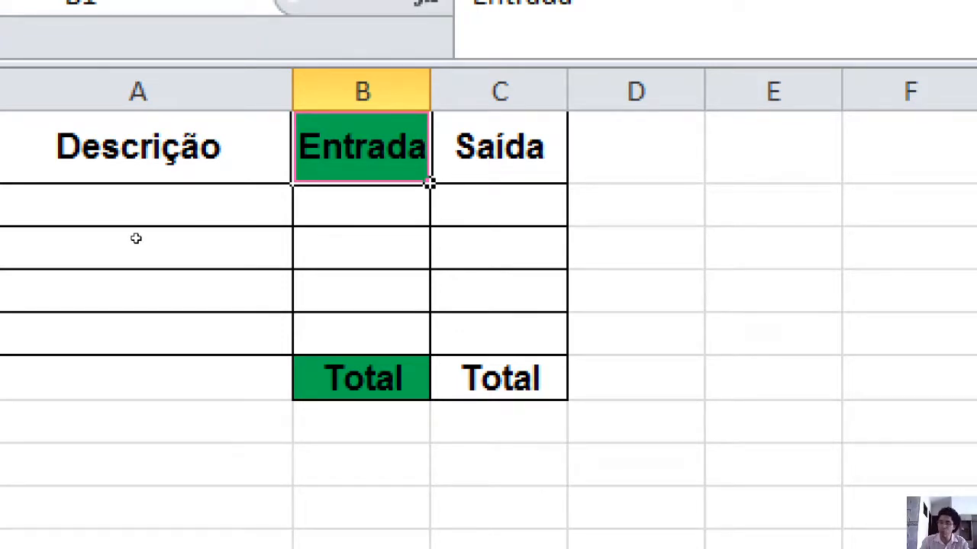
- Practise building a multiple selection of non-adjacent cells from the green cells, C1, C6 and scattered empty cells such as D3 and F6
key("ctrl+z")
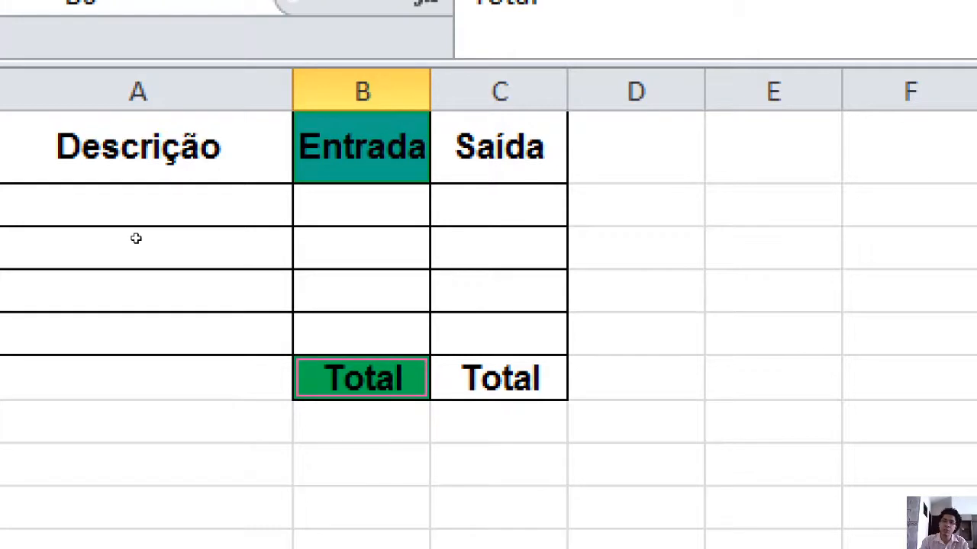
key("ctrl+z")
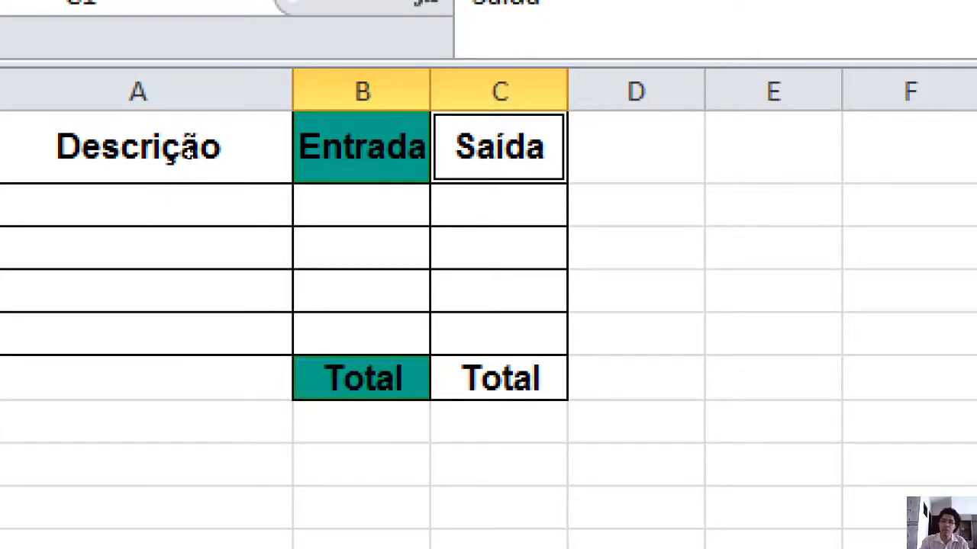
key("ctrl+z")
left_click_drag(636, 506, 637, 466)
left_click(636, 248, "ctrl")
left_click(910, 378, "ctrl")
left_click(636, 465, "ctrl")
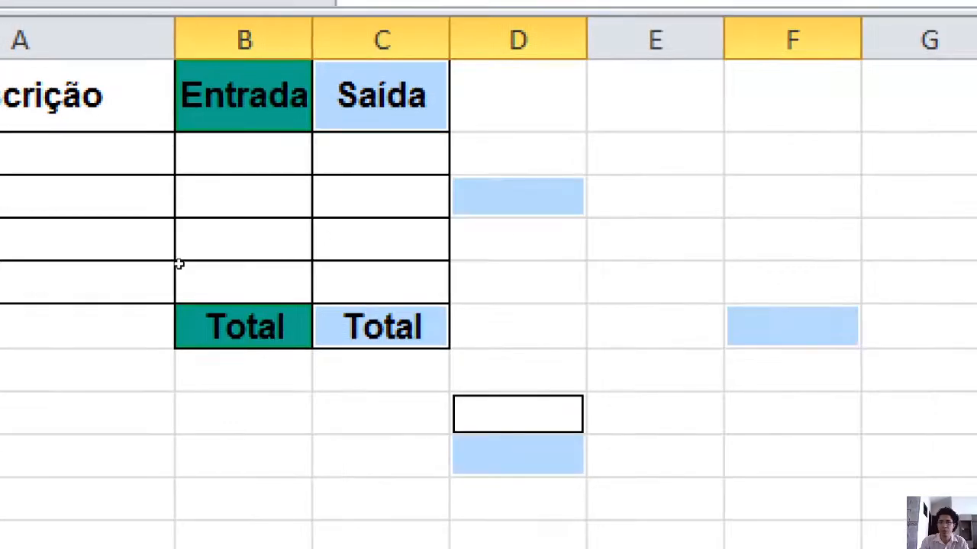
left_click(362, 507, "ctrl")
left_click(244, 498, "ctrl")
left_click(773, 334, "ctrl")
left_click(910, 146, "ctrl")
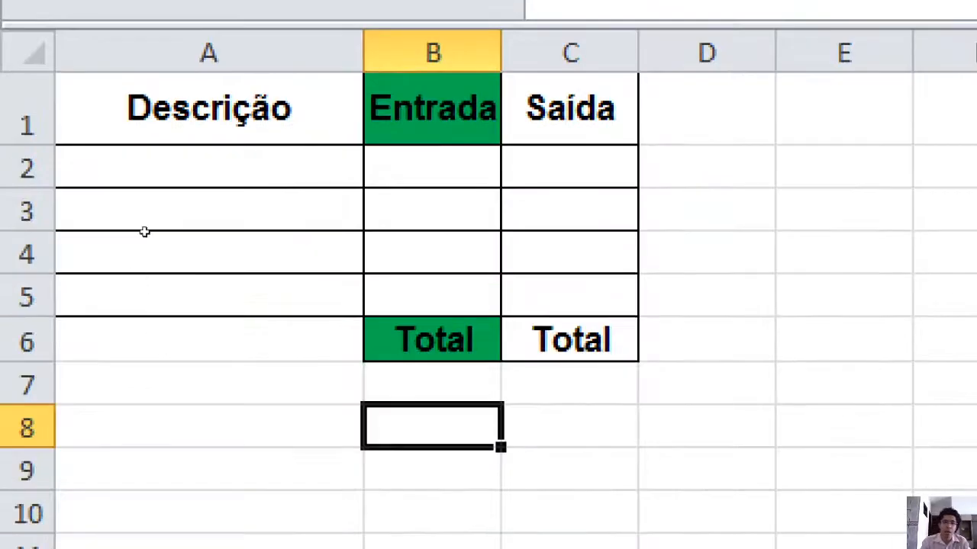
- Set the font colour of the Entrada header B1 and the Total cell B6 to white
left_click(428, 112, "ctrl")
left_click(453, 338, "ctrl")
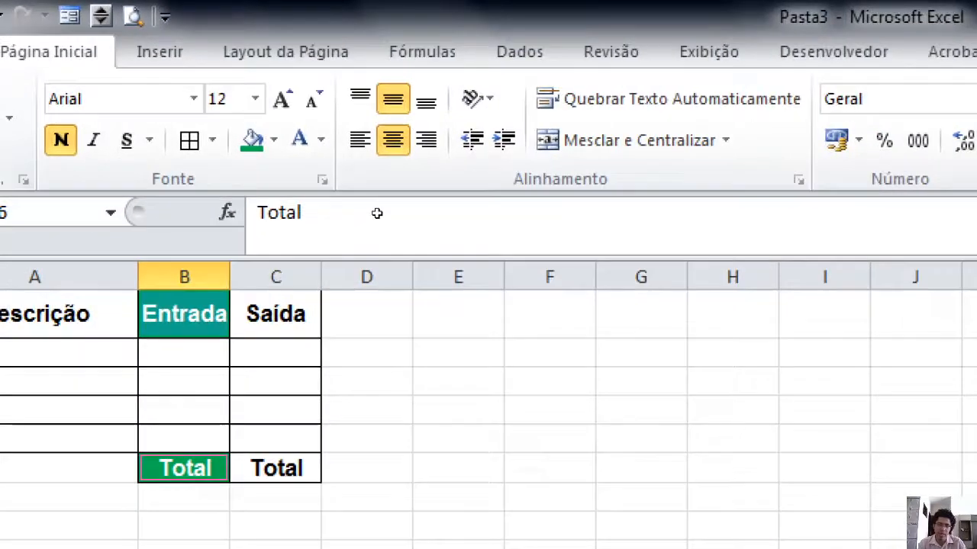
left_click(549, 439)
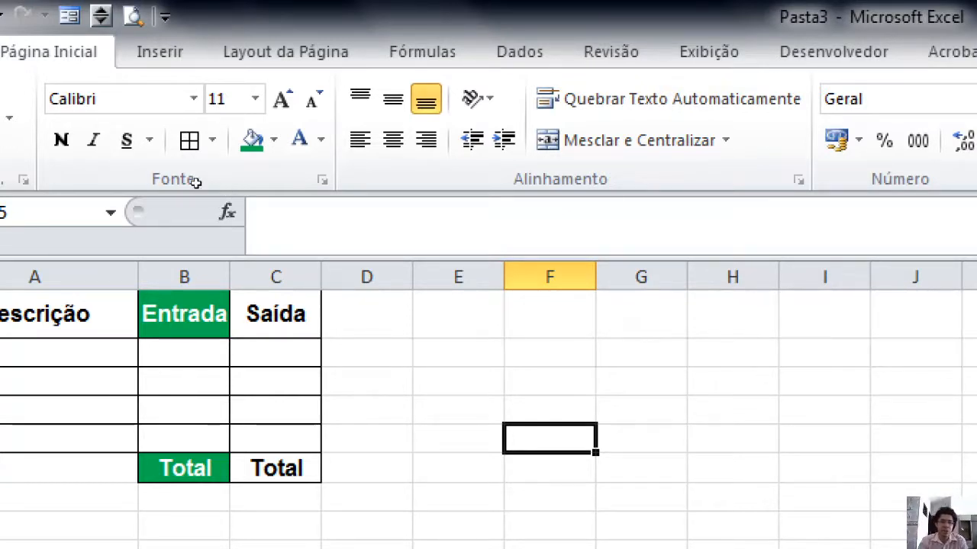
- Fill the Saída header C1 and the Total cell C6 with standard red and make their text white
left_click(276, 313)
left_click(275, 468, "ctrl")
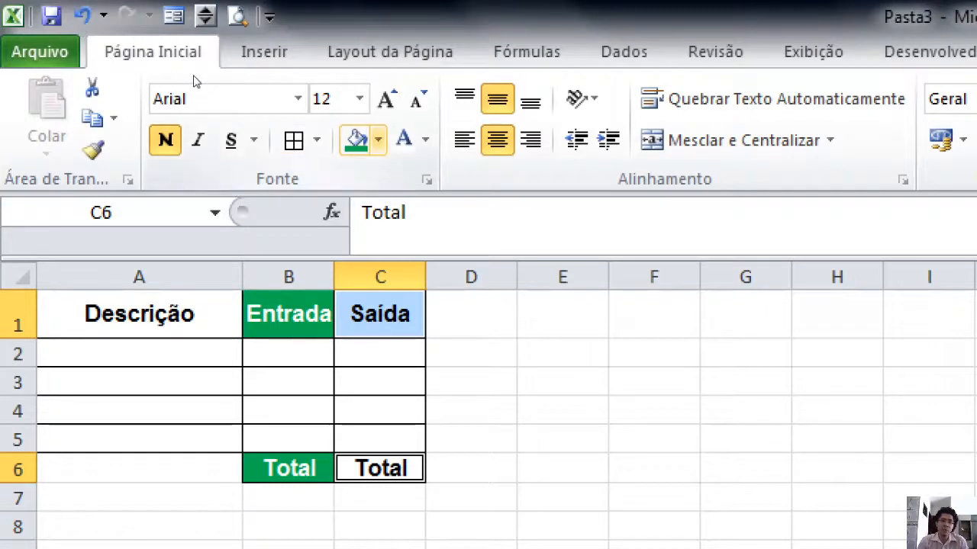
left_click(378, 140)
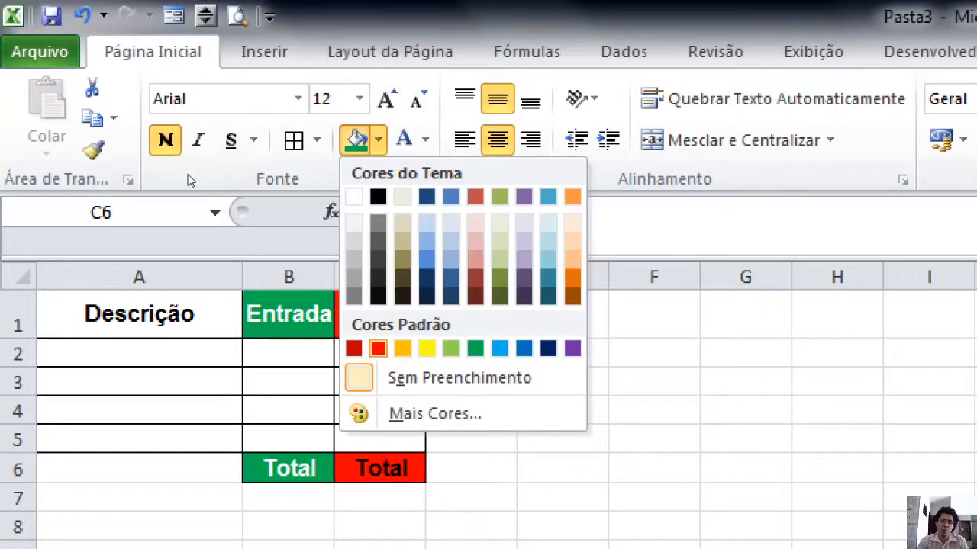
left_click(378, 348)
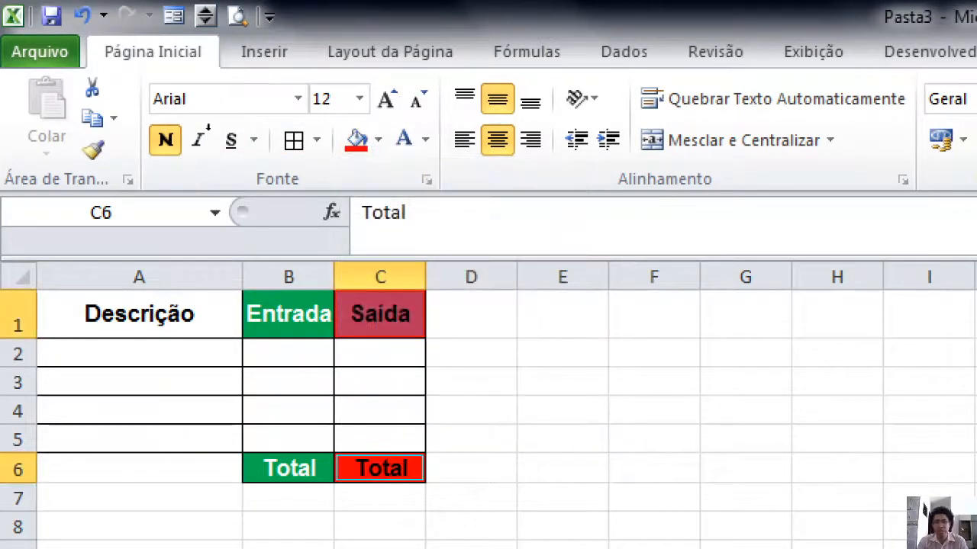
left_click(404, 140)
left_click(561, 498)
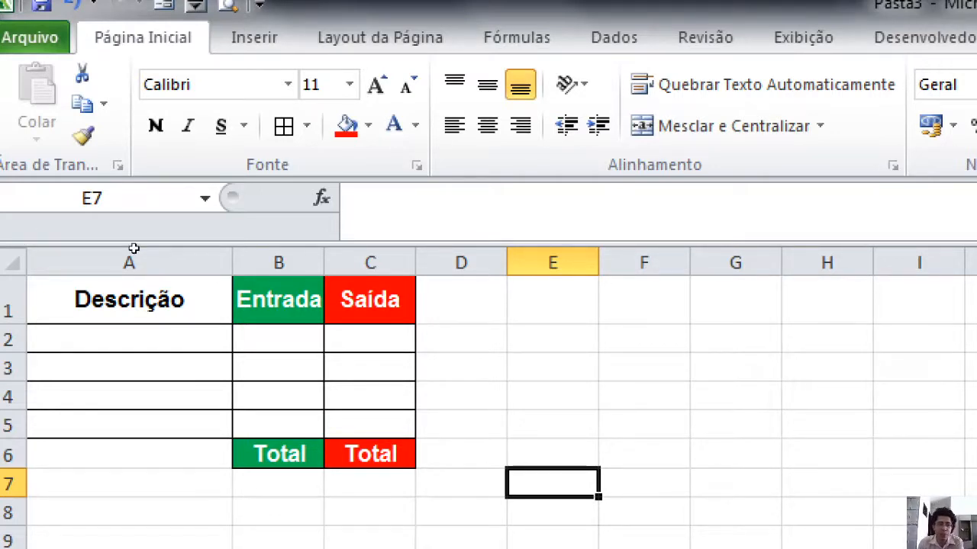
- Practise extending and shrinking a selection across the cells B7:C7 beneath the Total labels
key("Left")
key("Left")
key("Left")
key("shift+Right")
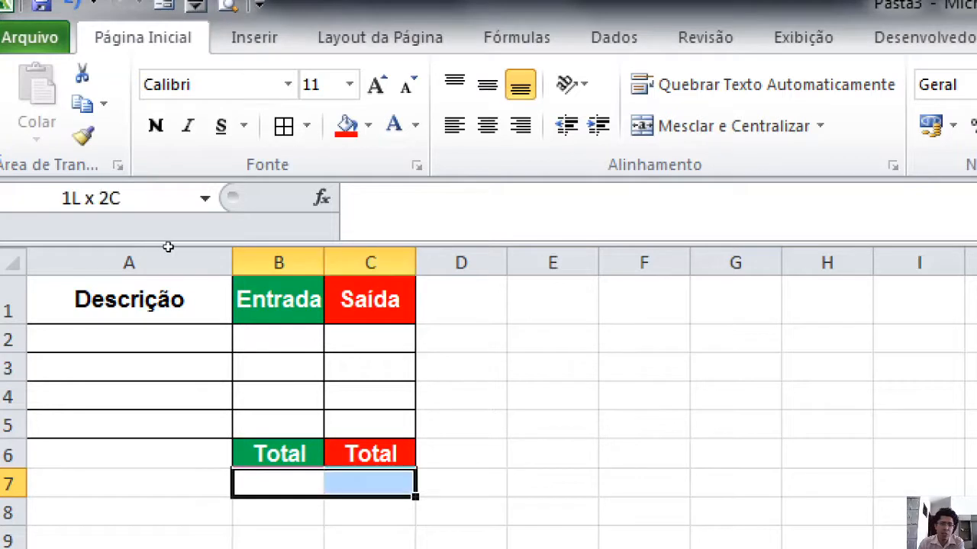
key("shift+Left")
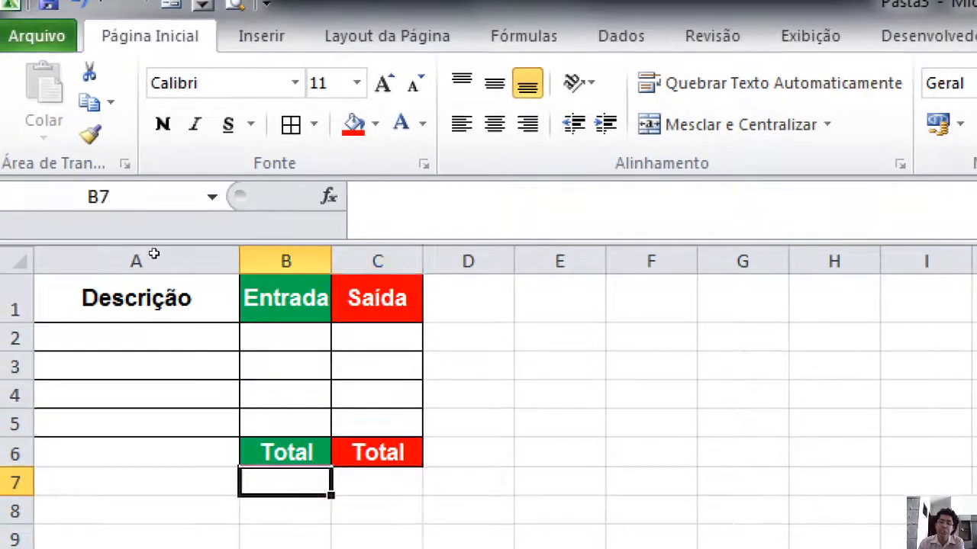
key("shift+Right")
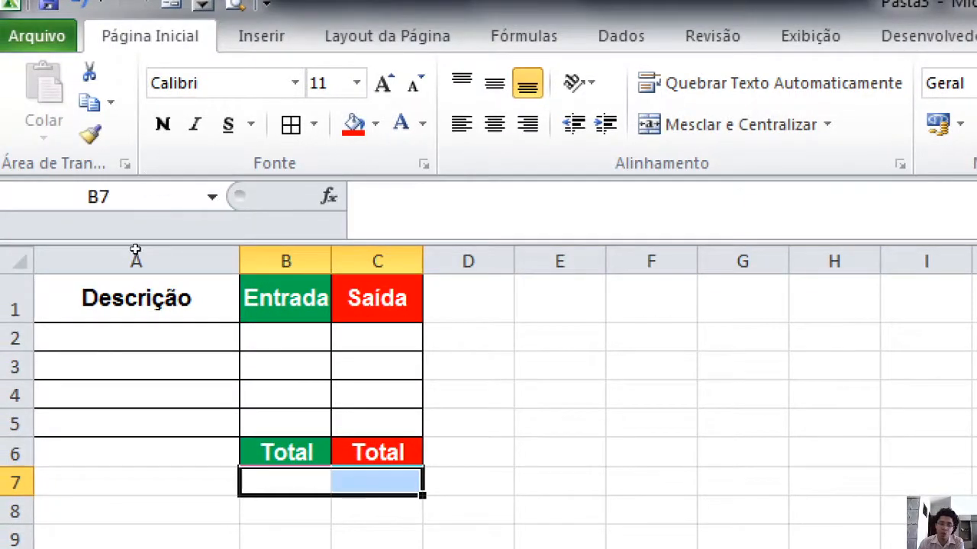
key("shift+Left")
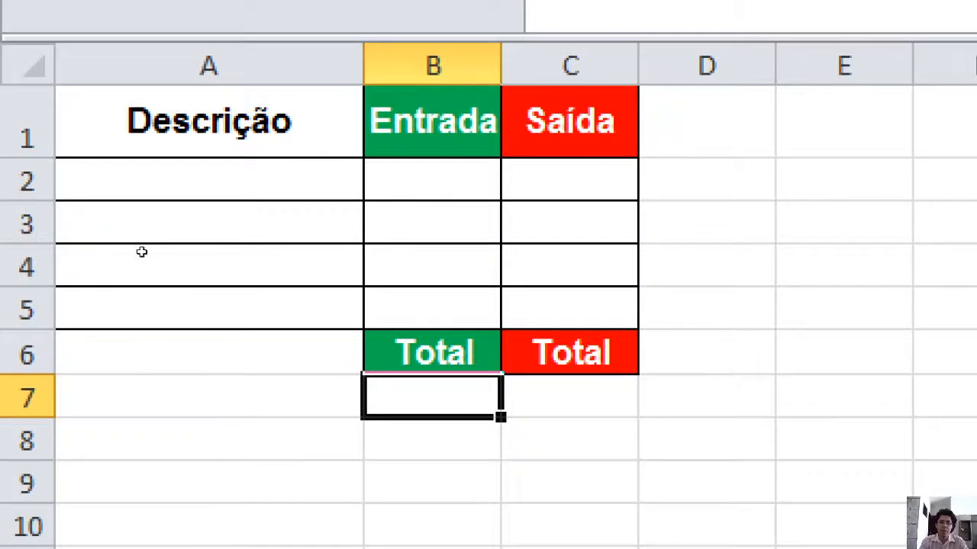
key("shift+Right")
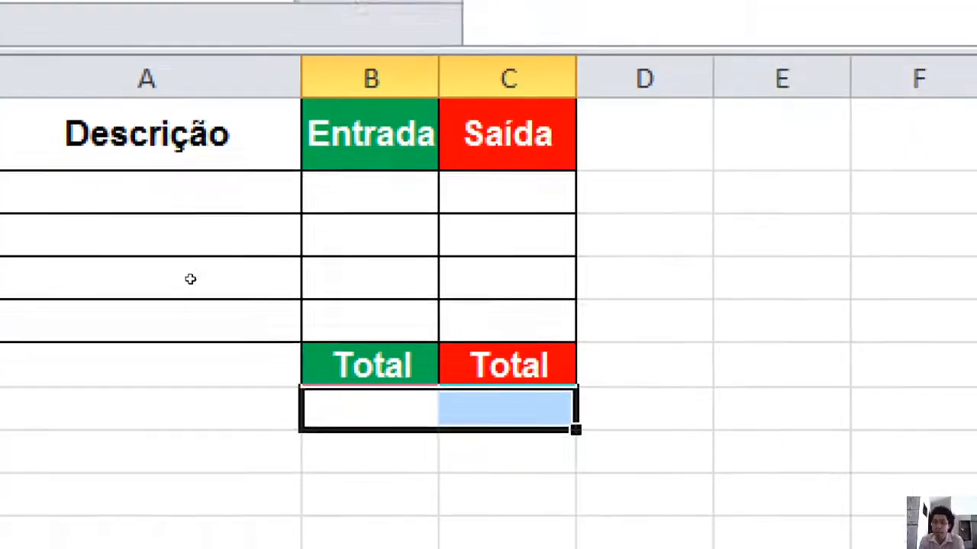
- Copy only the bordered formatting of cells B3:C3 onto the cells B7:C7 below the Total labels
left_click(507, 495)
key("ctrl+z")
key("ctrl+z")
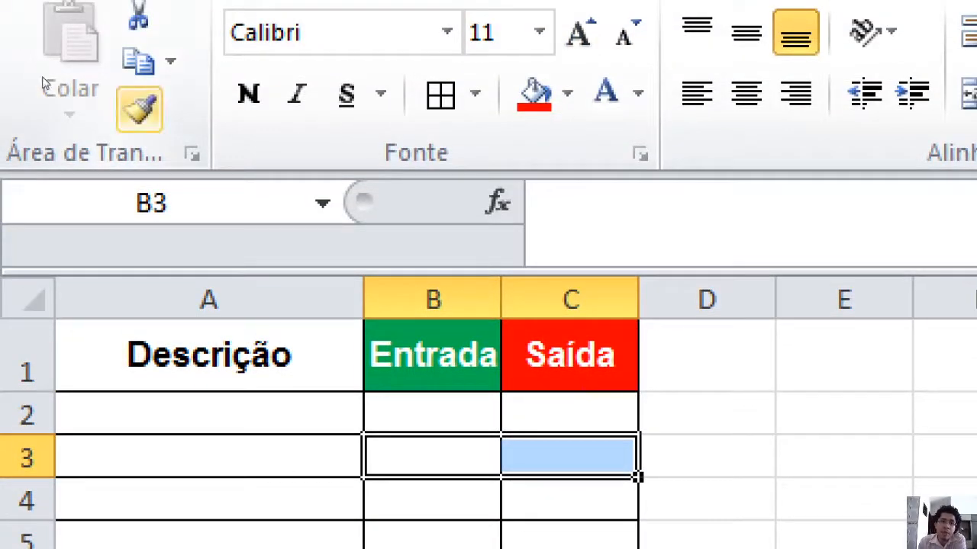
left_click(140, 109)
left_click_drag(291, 359, 430, 360)
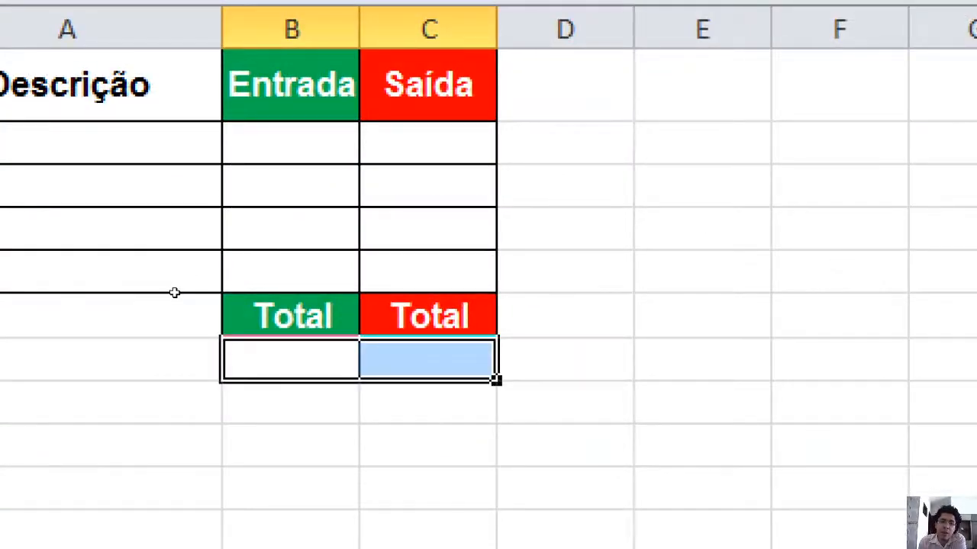
- Examine the Entrada column from its entry cells down to the total value cell B7
key("shift+Left")
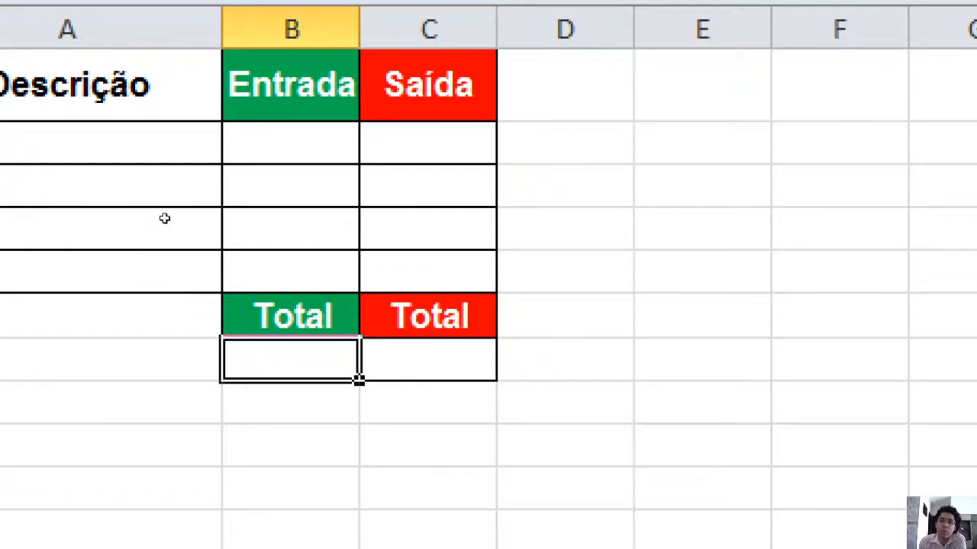
key("Up")
key("Up")
key("Up")
key("Down")
key("Down")
key("Down")
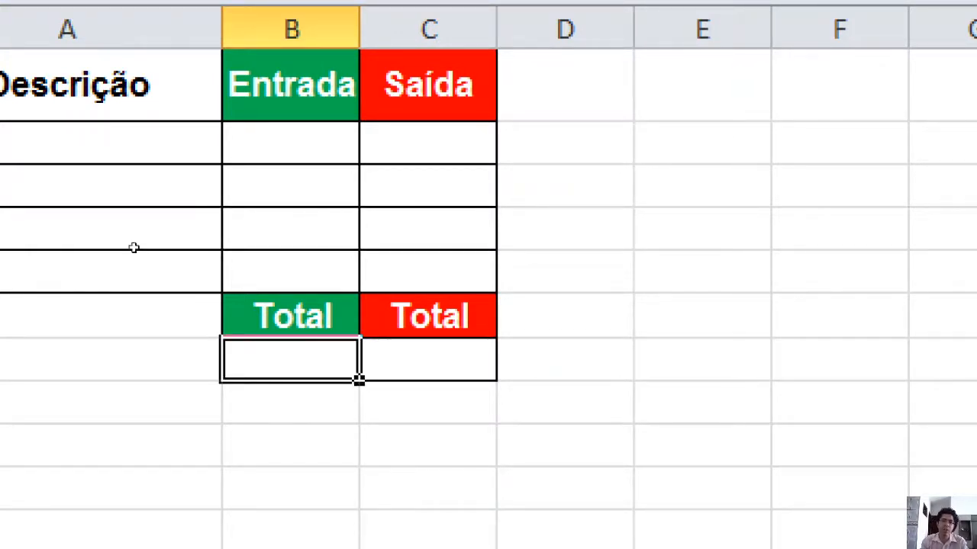
left_click_drag(39, 179, 52, 220)
left_click(145, 173)
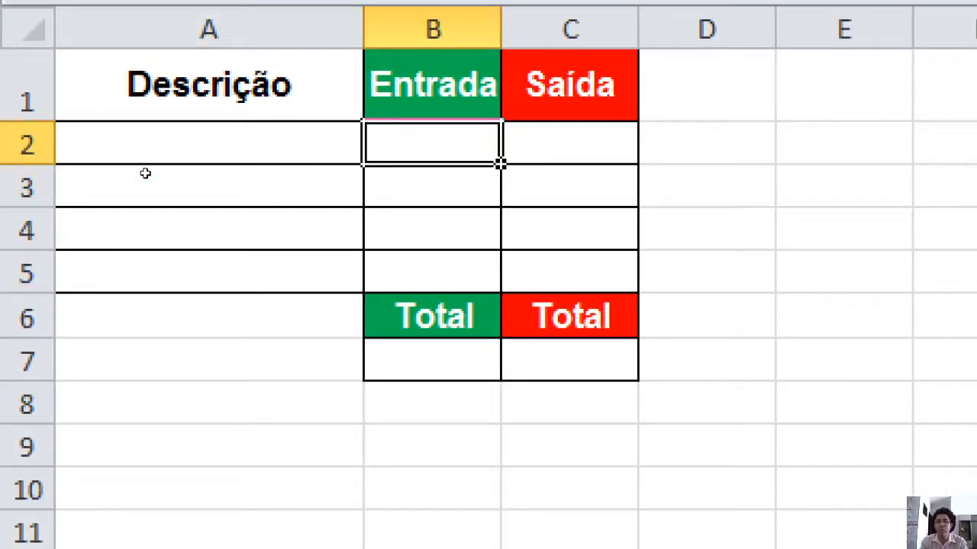
left_click(155, 251)
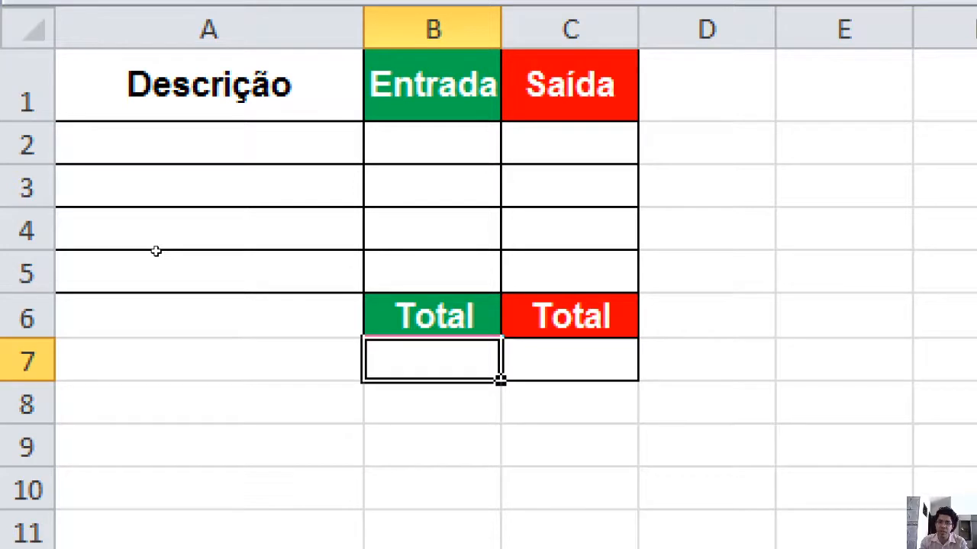
- Examine row 3 across the table and the Saída total value cell C7, and return to B7
left_click(54, 169)
left_click(57, 173)
left_click(72, 189)
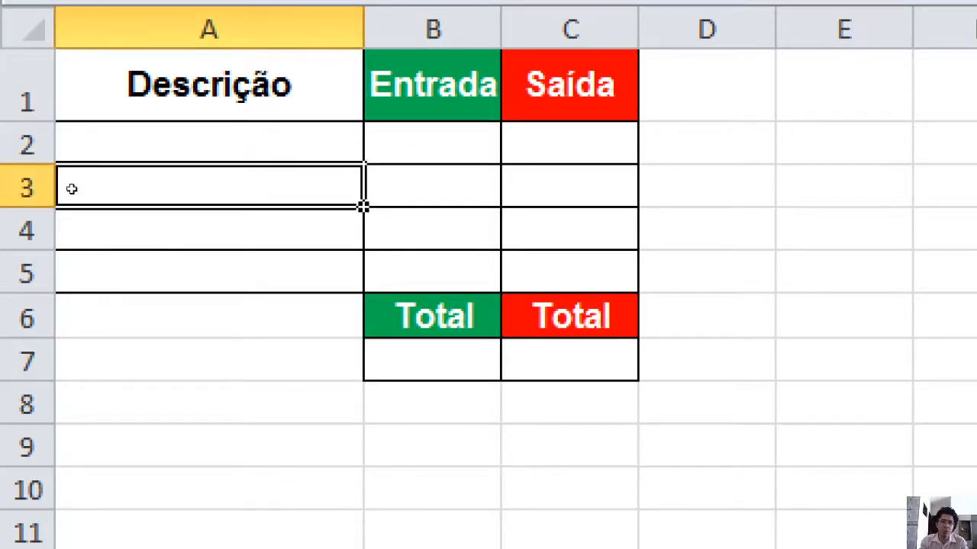
key("Right")
key("Right")
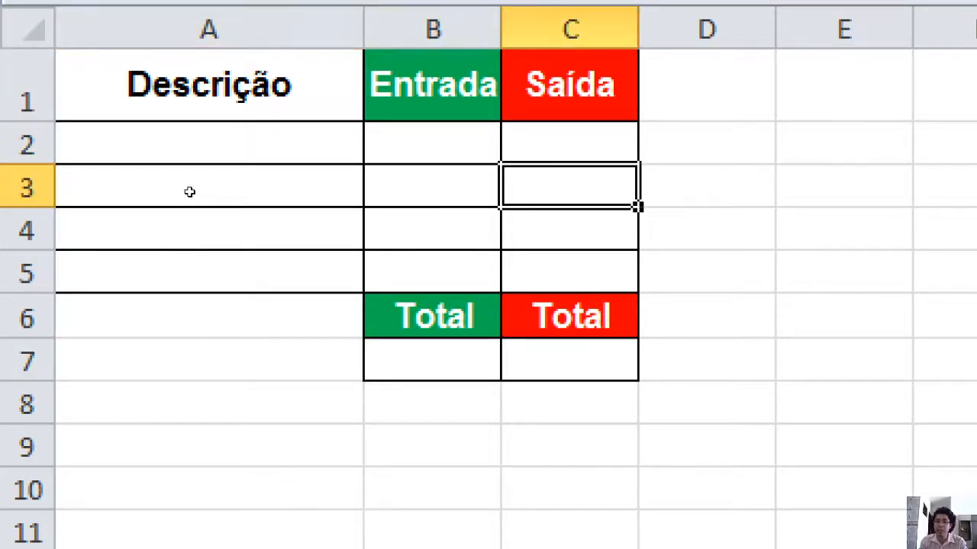
left_click(194, 252)
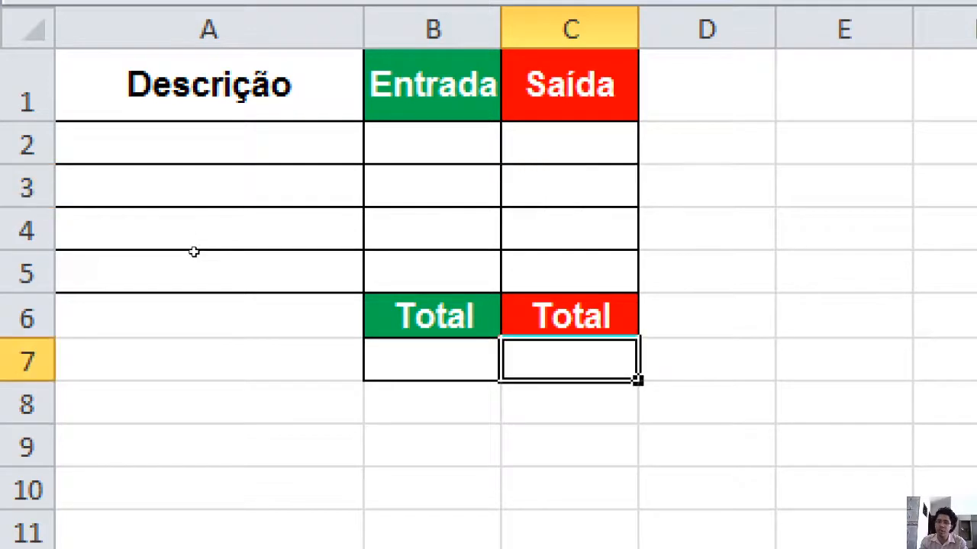
key("Left")
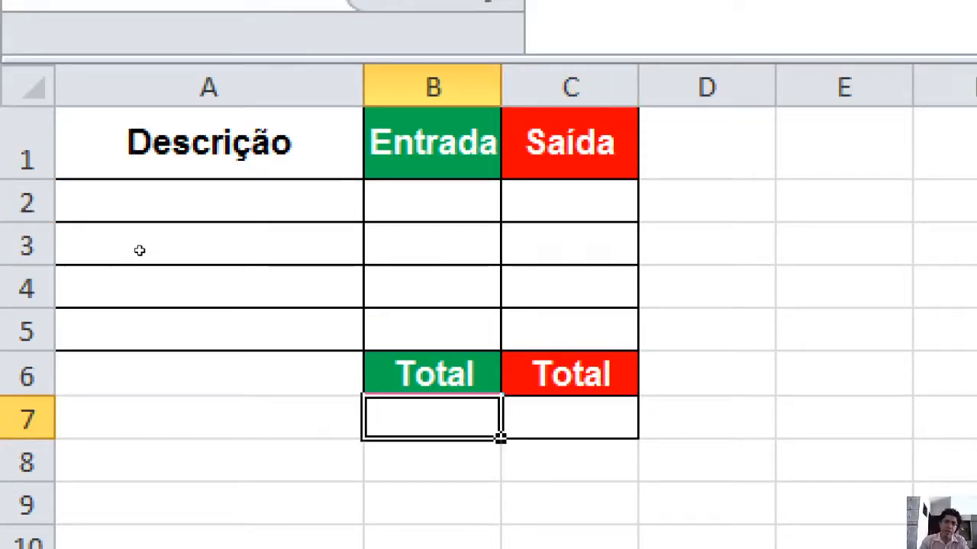
- Enter a formula in B7 that sums the Entrada cells, =soma(B2:B5)
left_click_drag(151, 168, 151, 211)
left_click(161, 245)
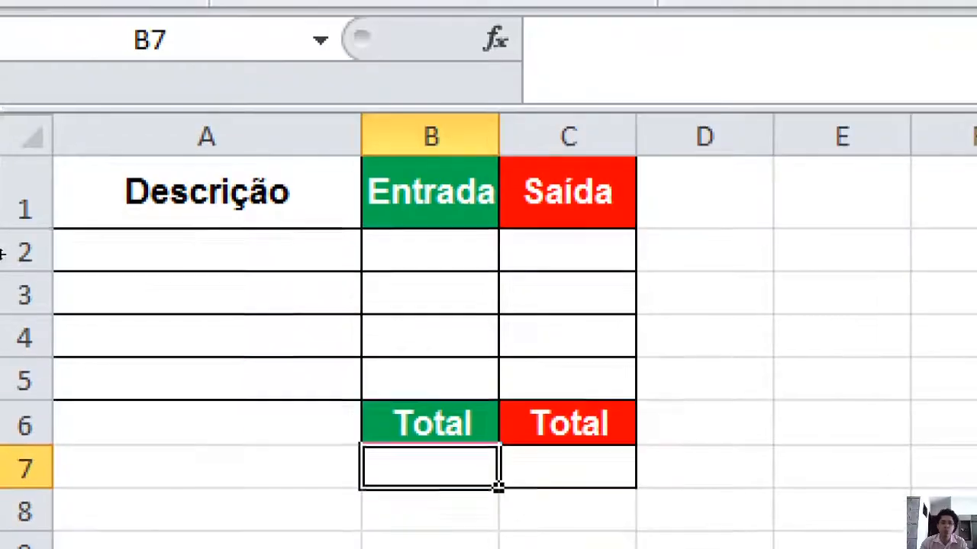
type("=")
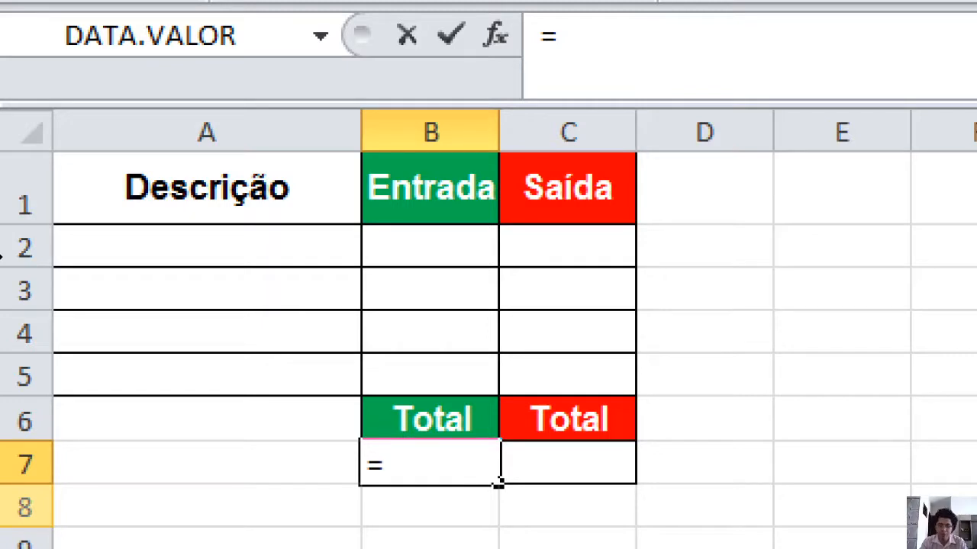
type("soma(")
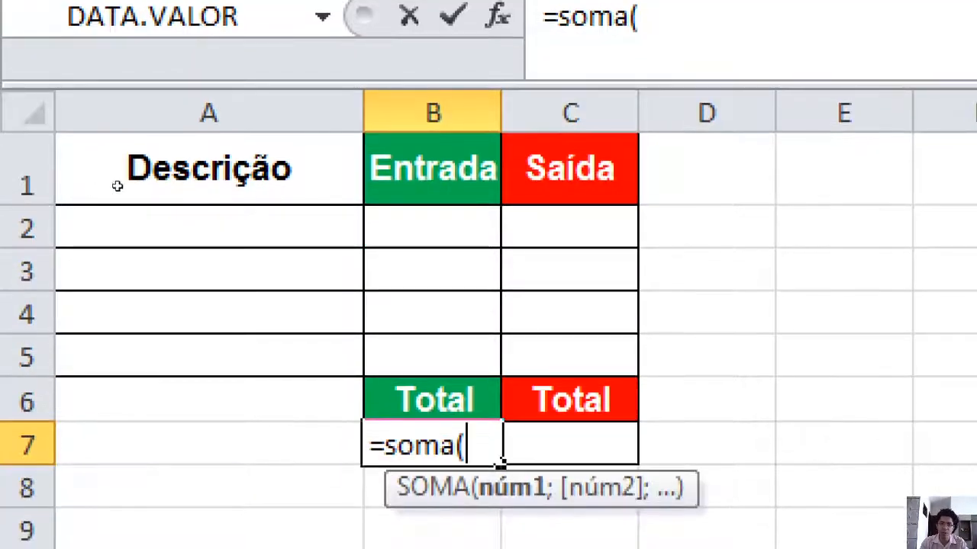
key("Up")
key("Up")
key("Up")
key("Up")
key("Up")
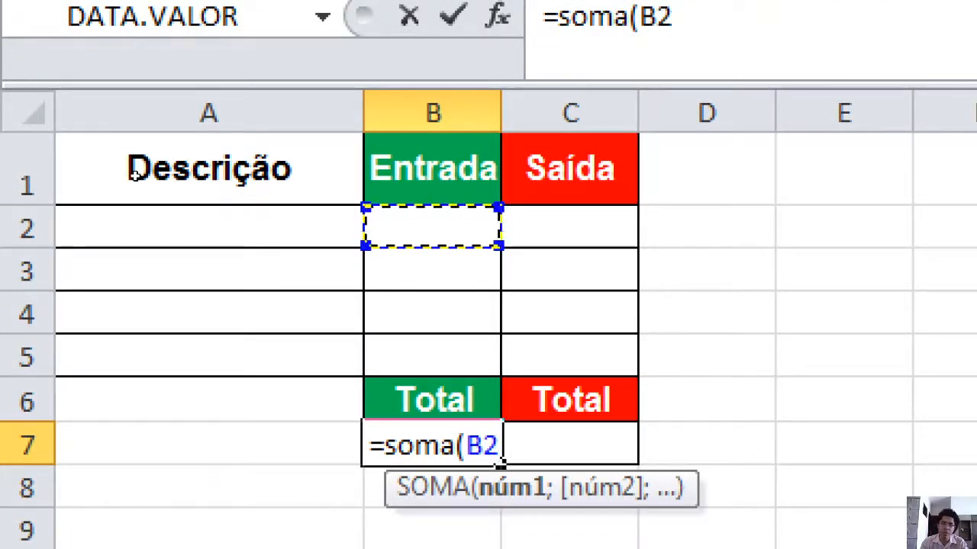
key("shift+Down")
key("shift+Down")
key("shift+Down")
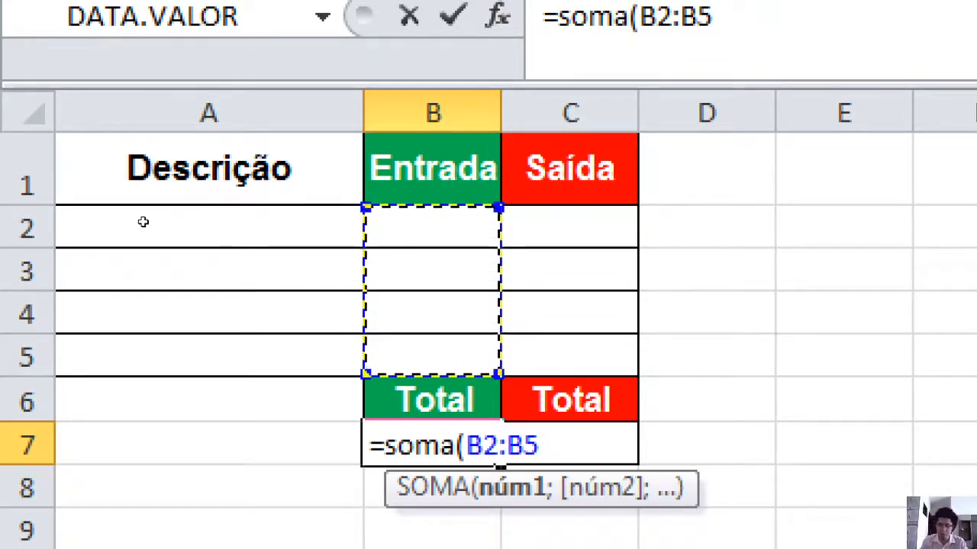
type(")")
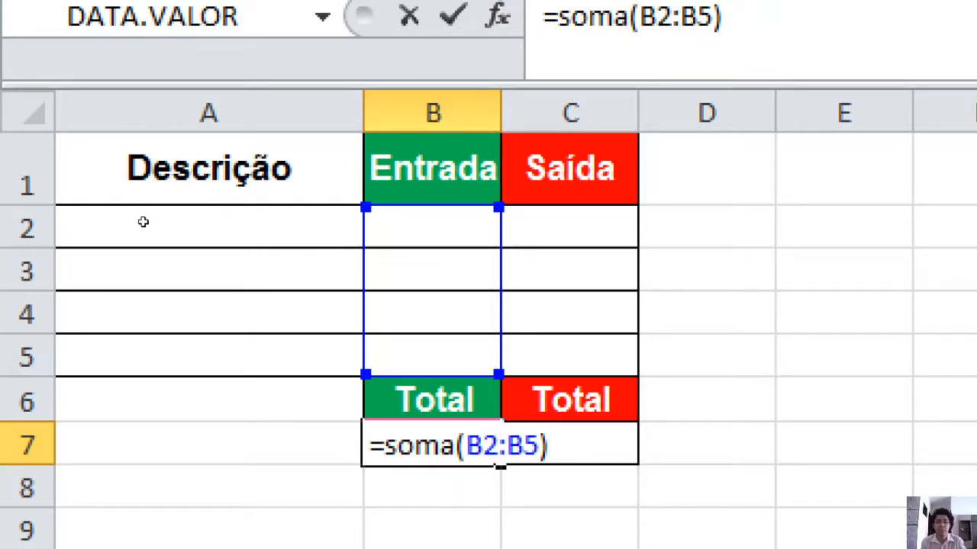
key("Return")
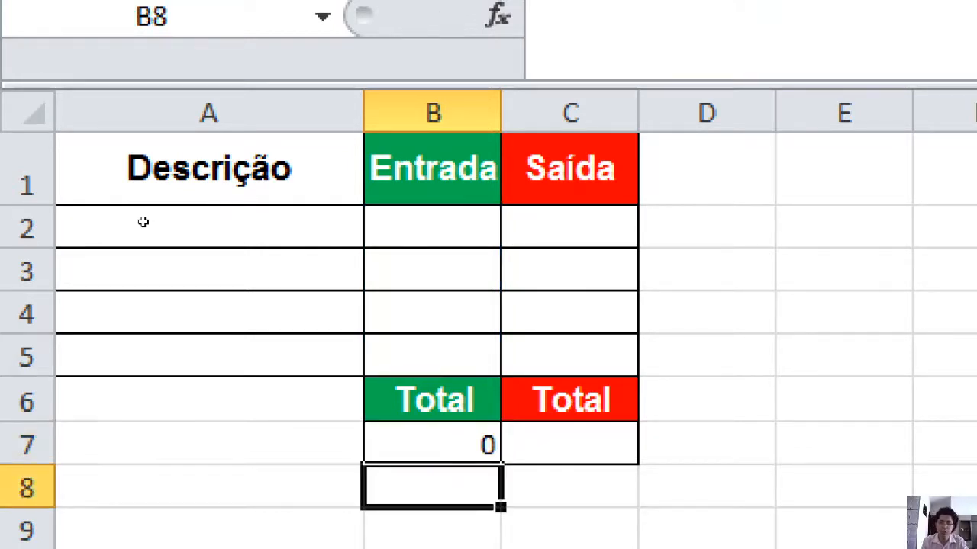
- Examine the Entrada total in B7 with its range B2:B5, and the corresponding Saída cells C2:C5 and C7
left_click(432, 444)
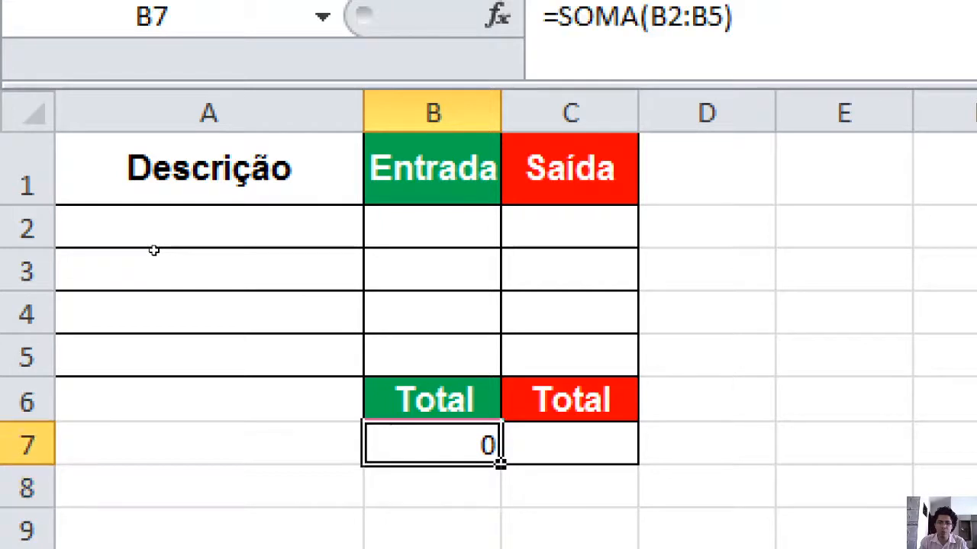
left_click_drag(432, 228, 433, 357)
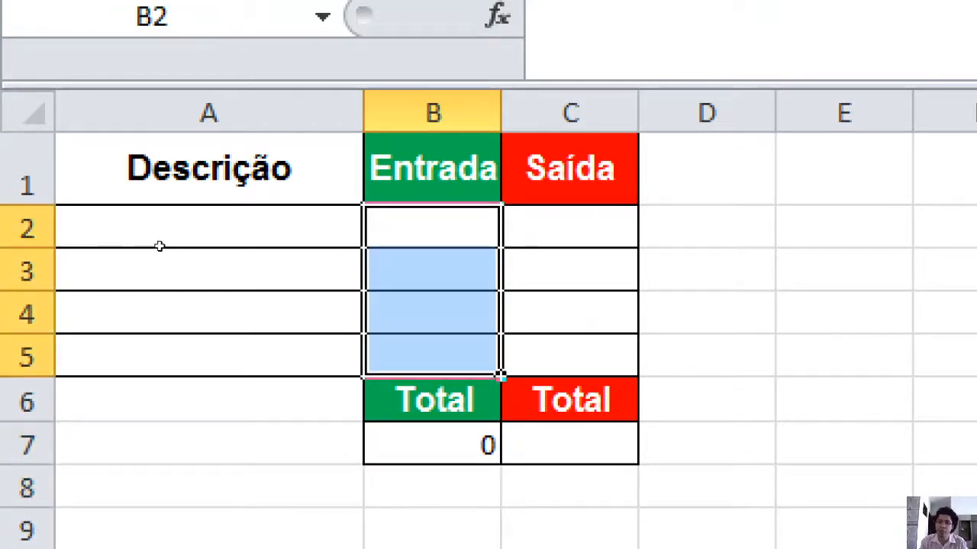
left_click(433, 444)
left_click(571, 444)
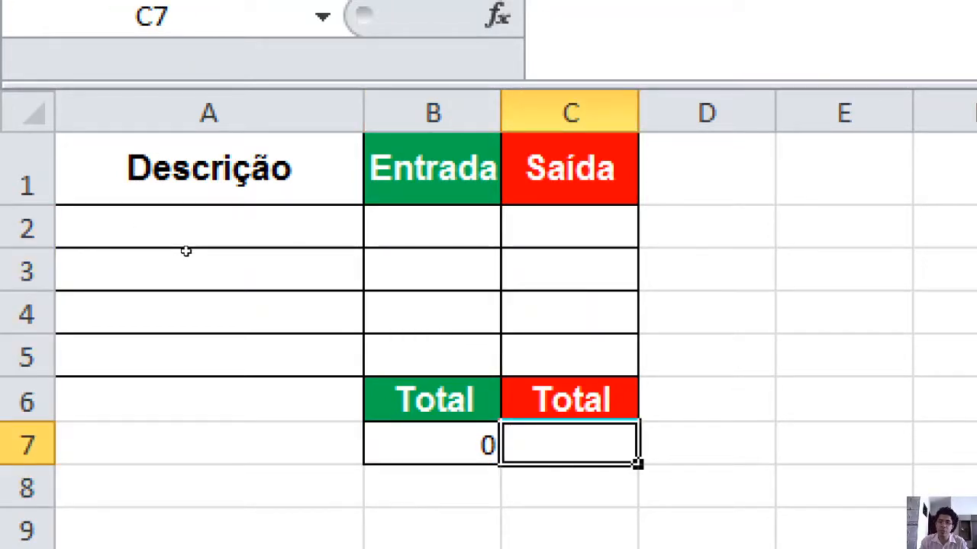
left_click_drag(570, 227, 571, 357)
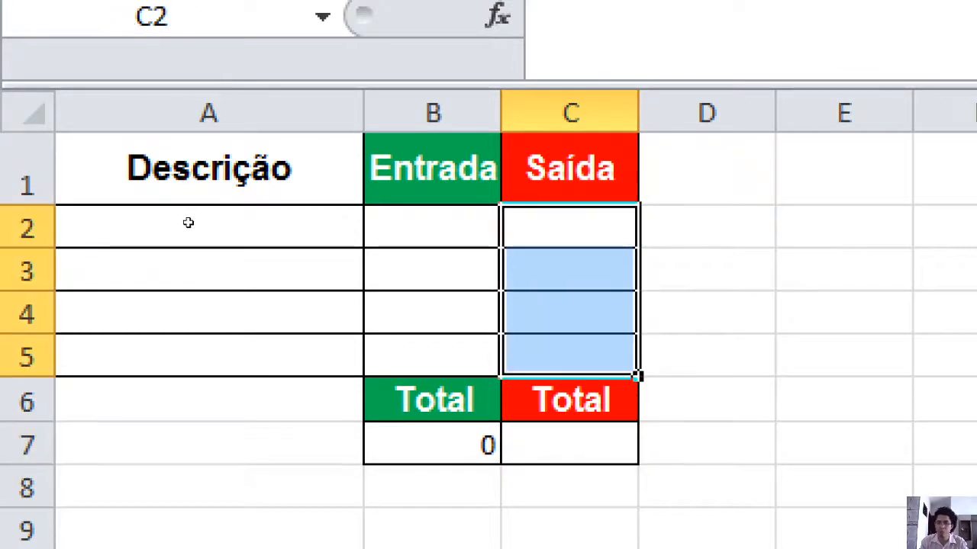
left_click(570, 228)
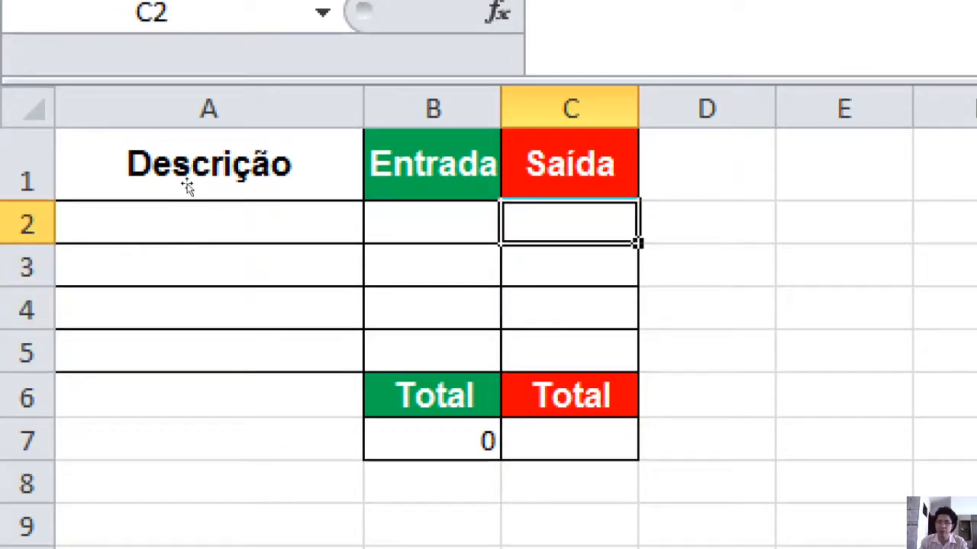
left_click_drag(571, 227, 571, 267)
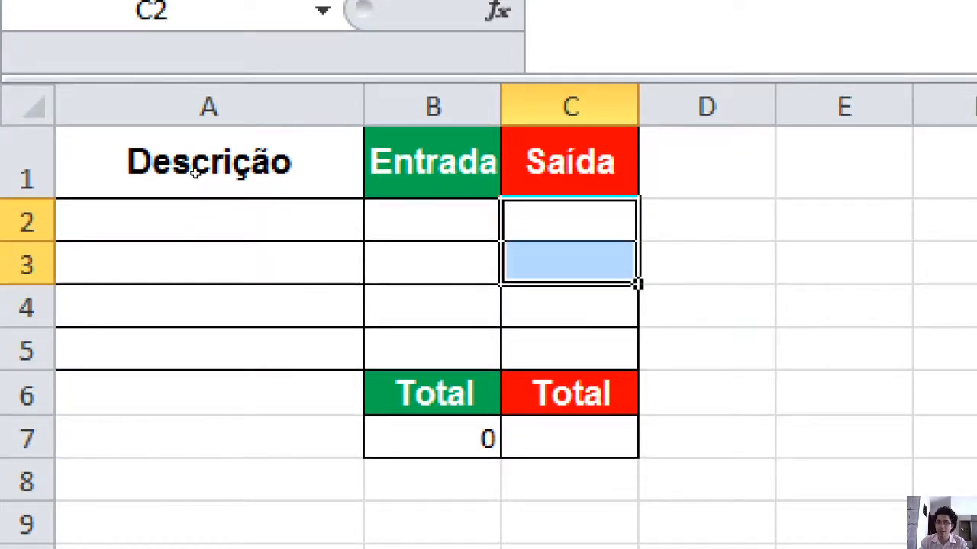
left_click(571, 437)
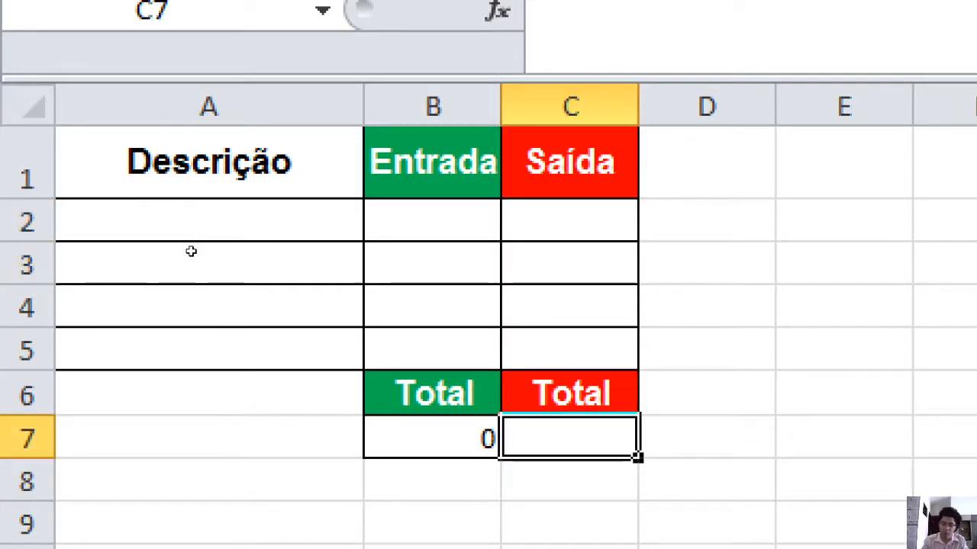
type("=so")
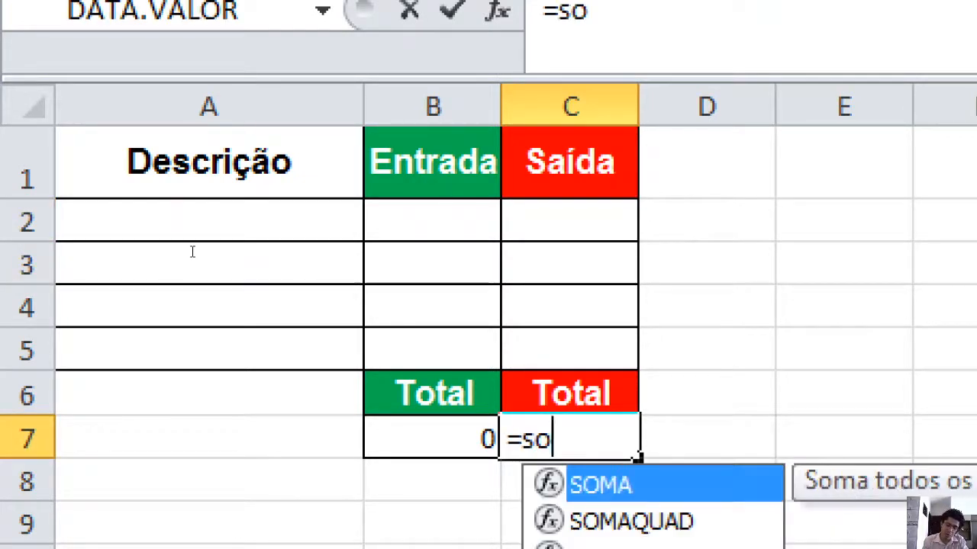
type("ma(")
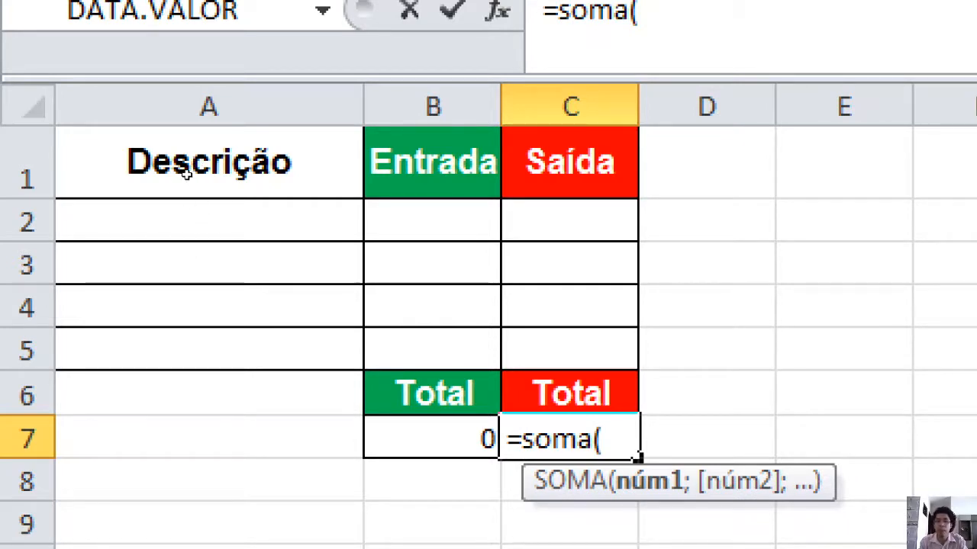
key("Up")
key("Up")
key("Up")
key("Up")
key("Up")
key("shift+Down")
key("shift+Down")
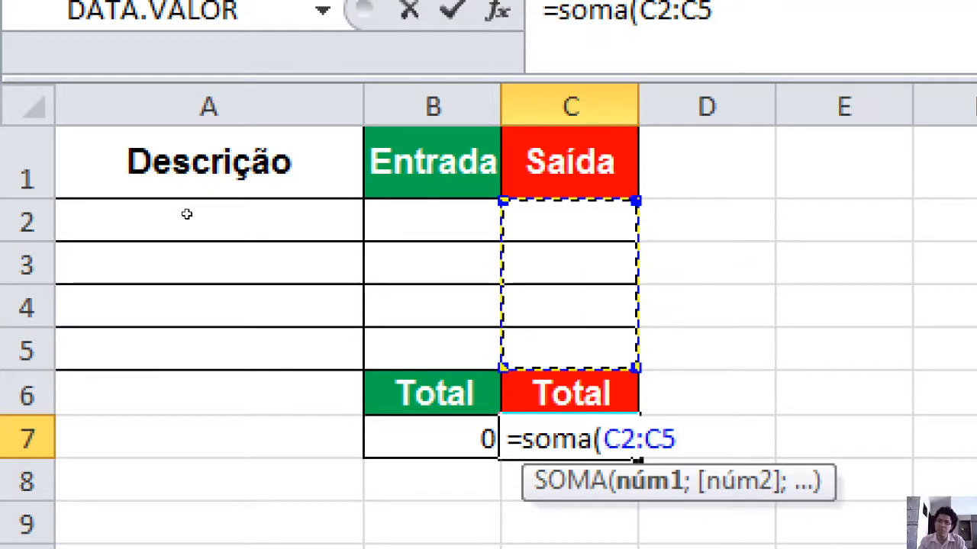
key("BackSpace")
key("BackSpace")
key("BackSpace")
key("BackSpace")
key("BackSpace")
key("BackSpace")
key("BackSpace")
key("BackSpace")
key("BackSpace")
key("BackSpace")
key("BackSpace")
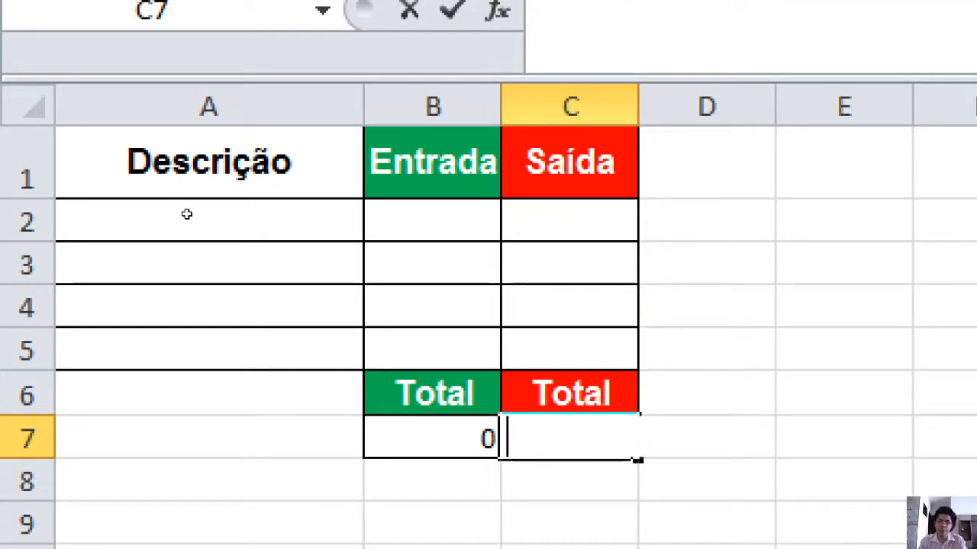
key("Escape")
- Examine the parts of the sum formula in B7, both inside the cell and in the formula bar
key("Left")
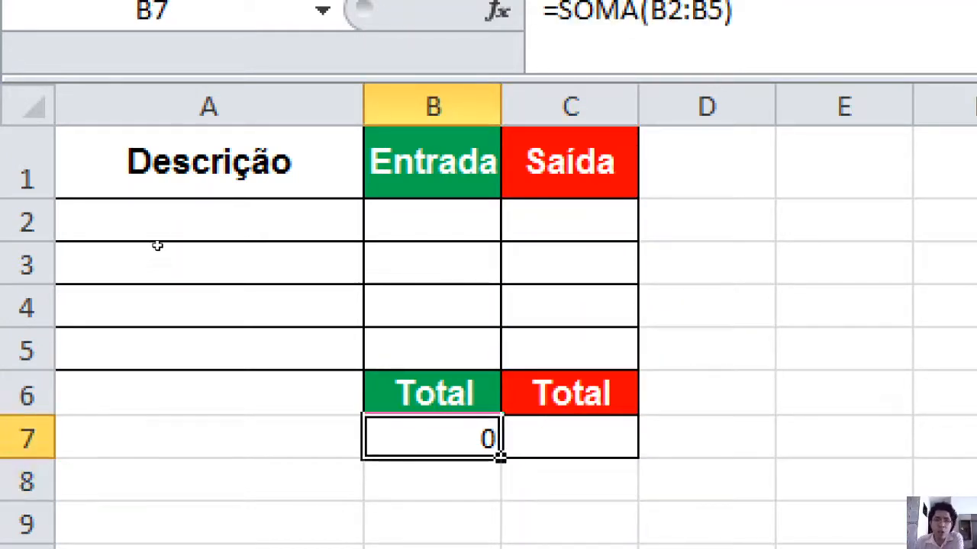
key("F2")
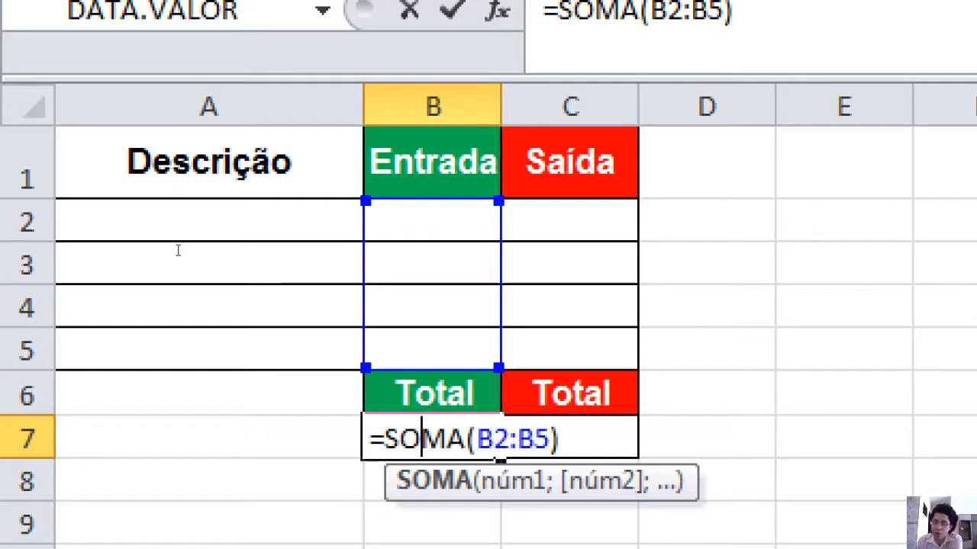
key("Right")
key("Right")
key("Right")
key("Right")
key("Right")
key("Right")
key("Right")
key("Left")
key("Left")
key("Left")
key("Left")
key("Left")
key("Left")
key("Left")
key("Left")
key("Left")
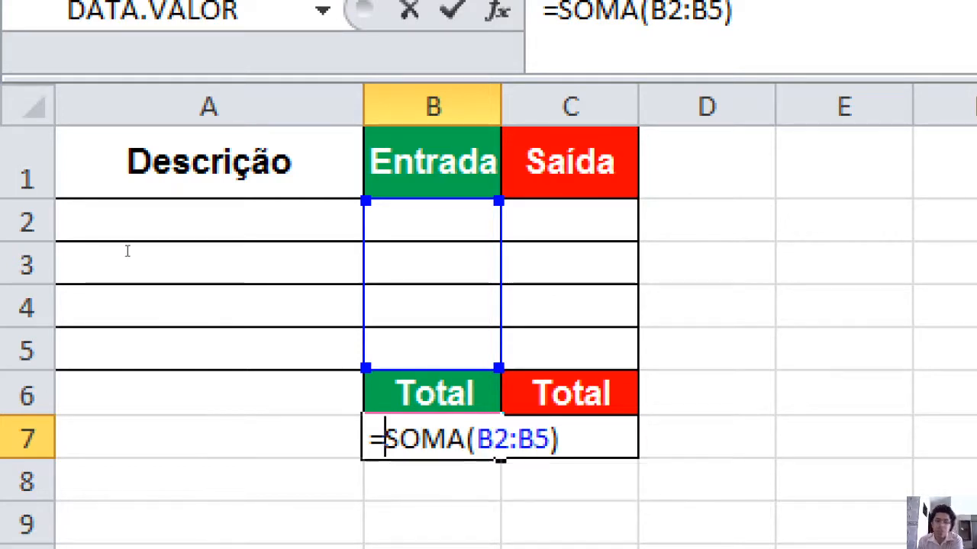
key("Return")
key("Up")
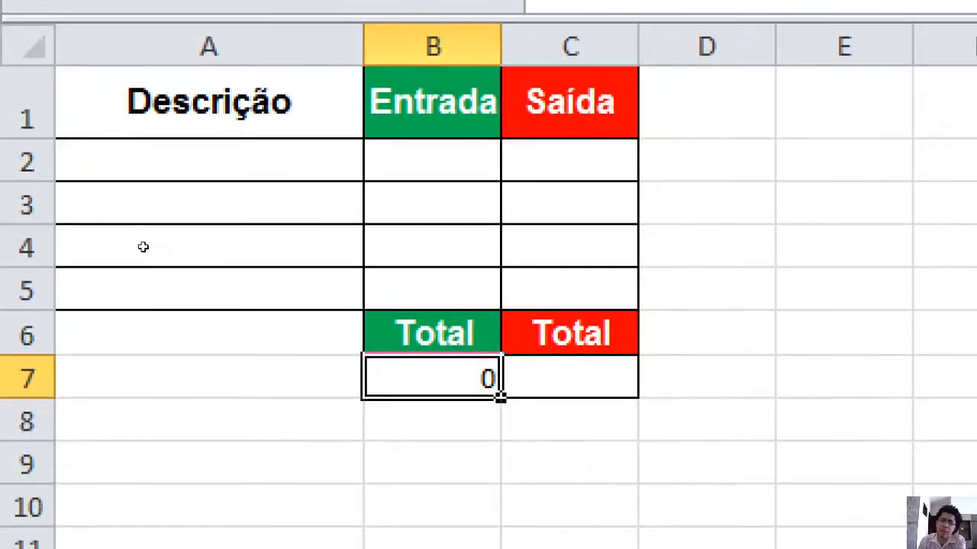
left_click_drag(668, 100, 723, 99)
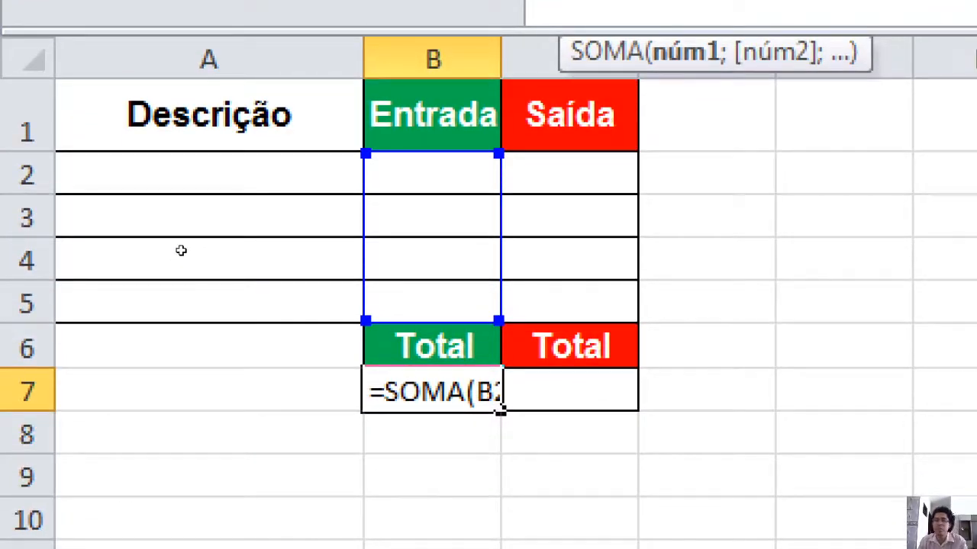
key("ctrl+Return")
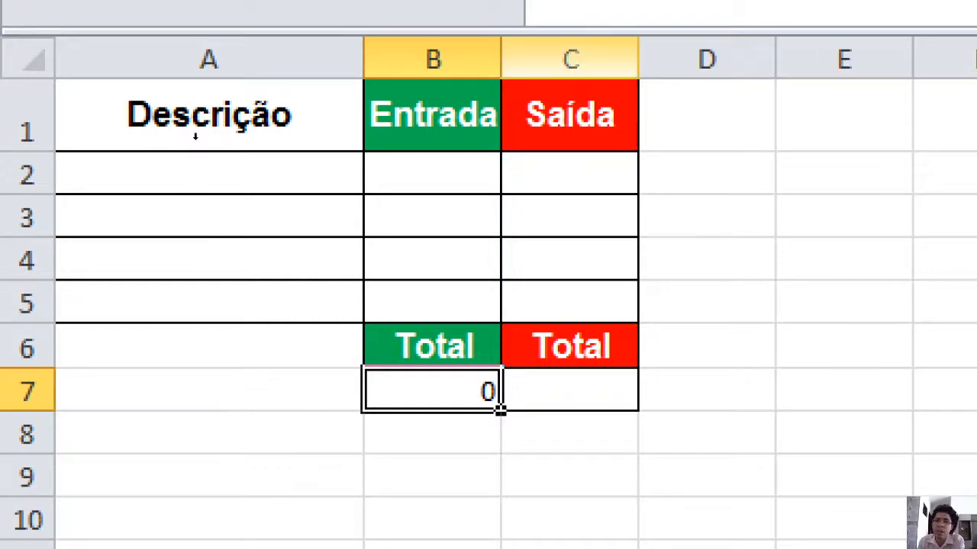
- Fill the Entrada sum formula from B7 across into the Saída total cell C7
left_click(570, 59)
left_click(433, 434)
left_click(433, 392)
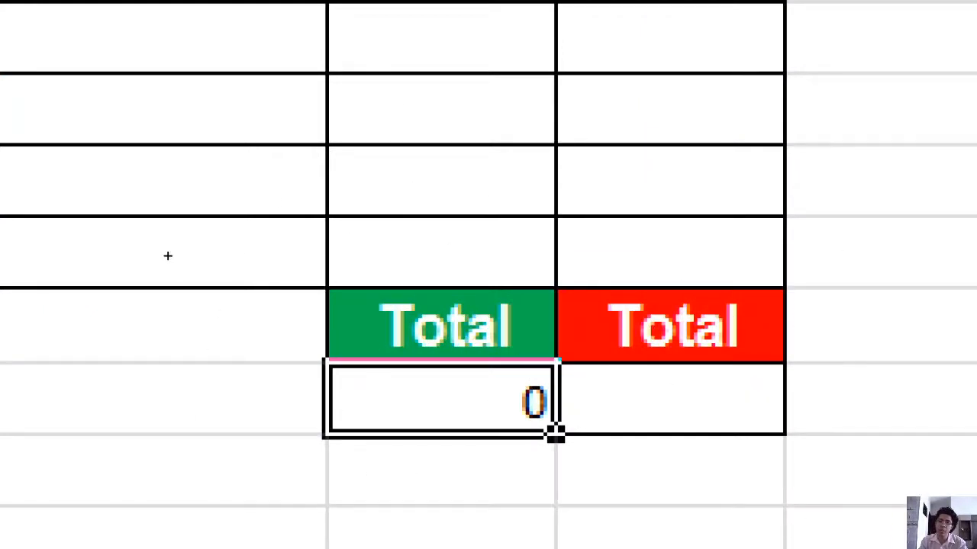
left_click_drag(555, 432, 783, 432)
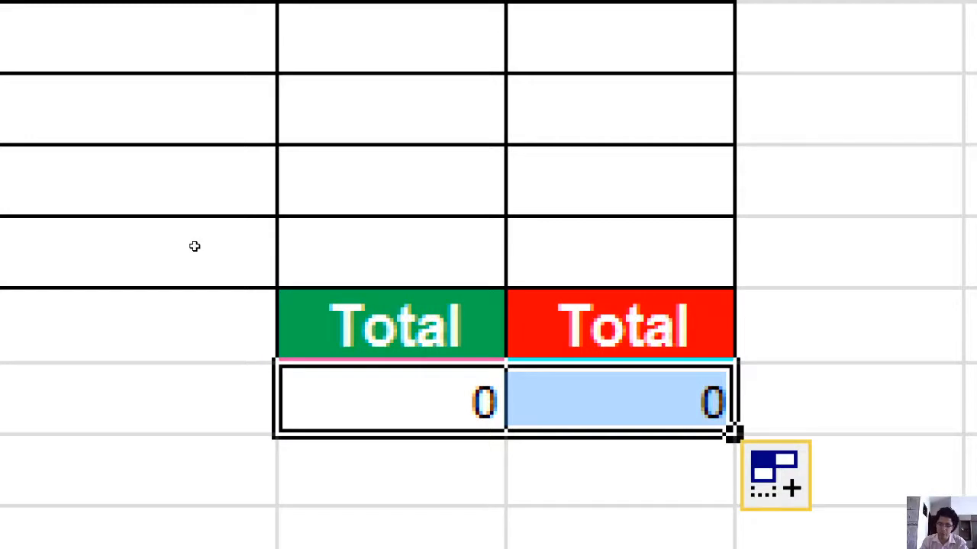
- Inspect the copied formula in C7 and the range of Saída cells it refers to
key("Right")
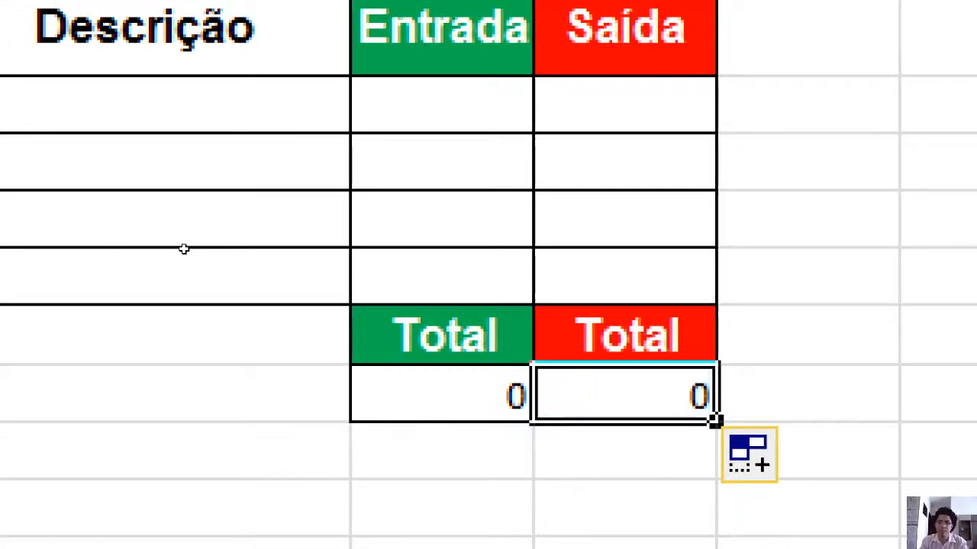
key("alt+equal")
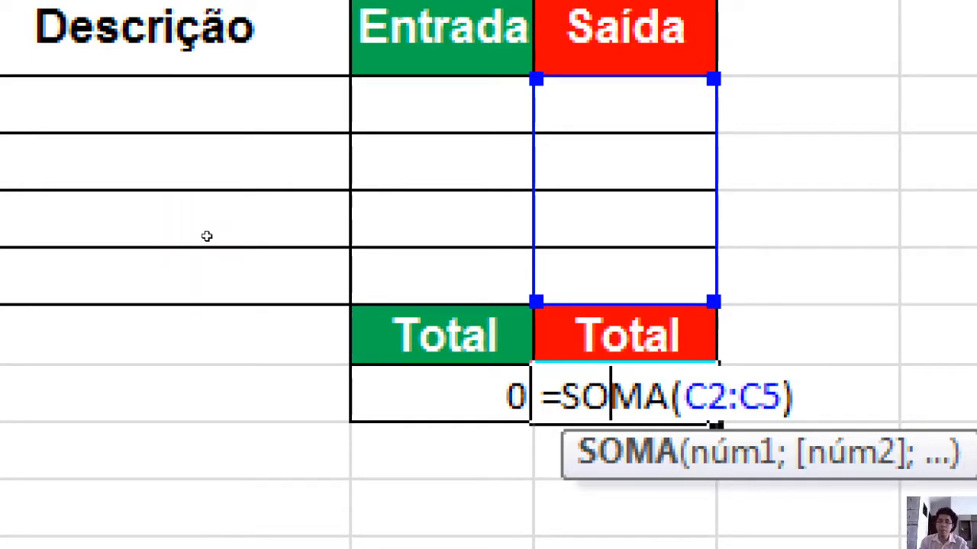
key("Right")
key("Right")
key("Right")
key("Right")
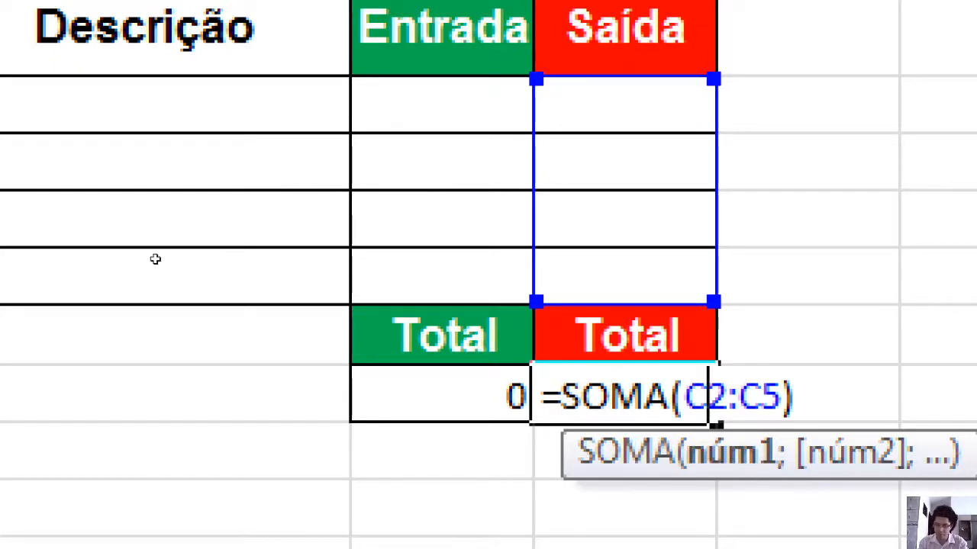
key("Return")
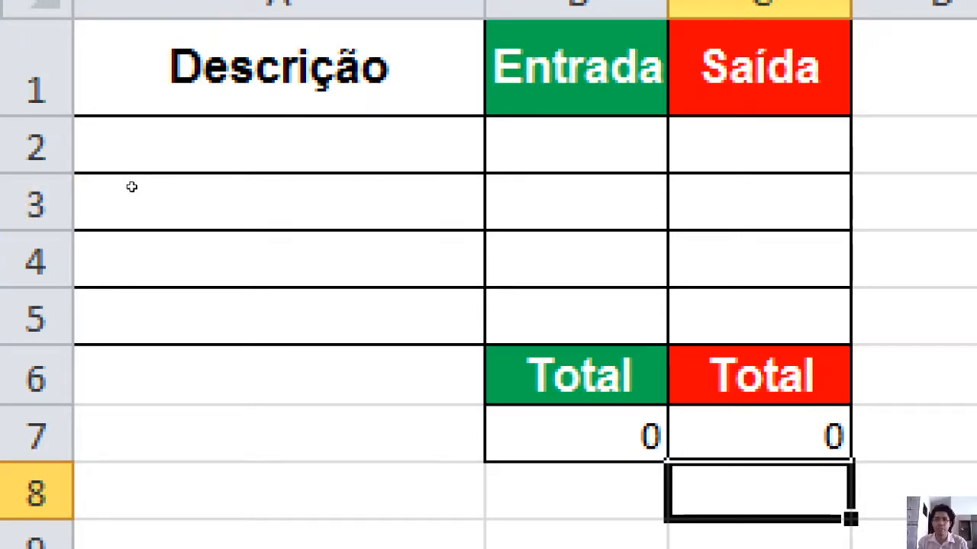
- Enter Salário as the first description in cell A2
left_click(75, 174)
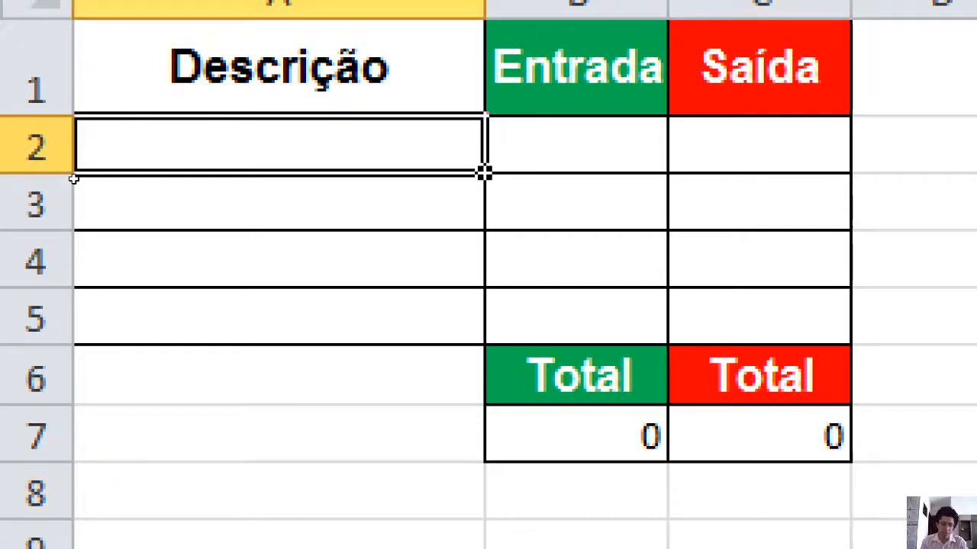
type("Sláv")
key("BackSpace")
key("BackSpace")
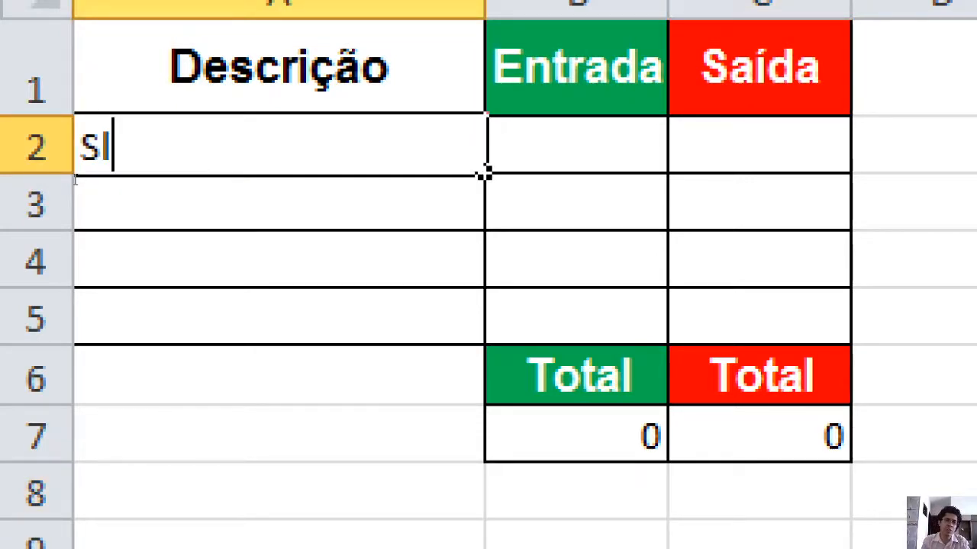
key("BackSpace")
type("álrio")
key("BackSpace")
key("BackSpace")
key("BackSpace")
key("BackSpace")
key("BackSpace")
type("alário")
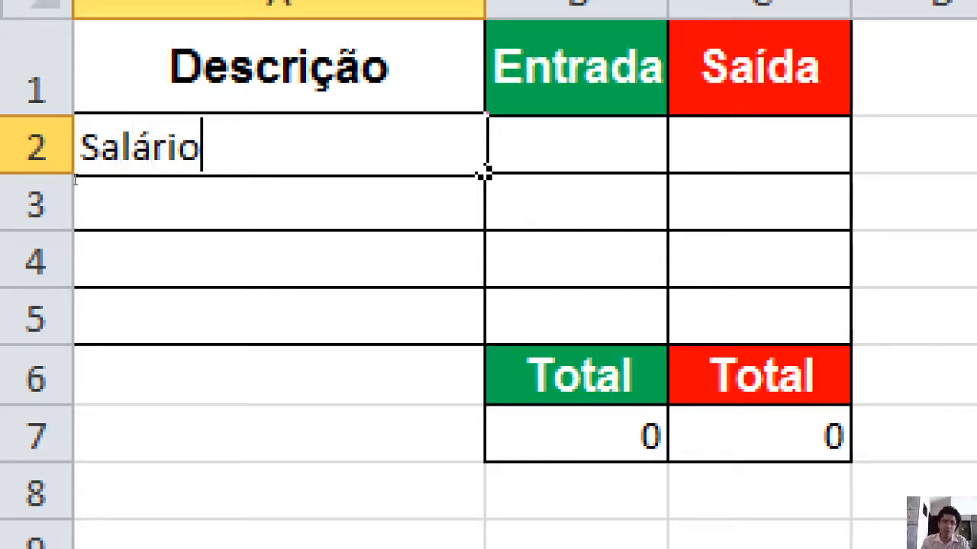
key("Tab")
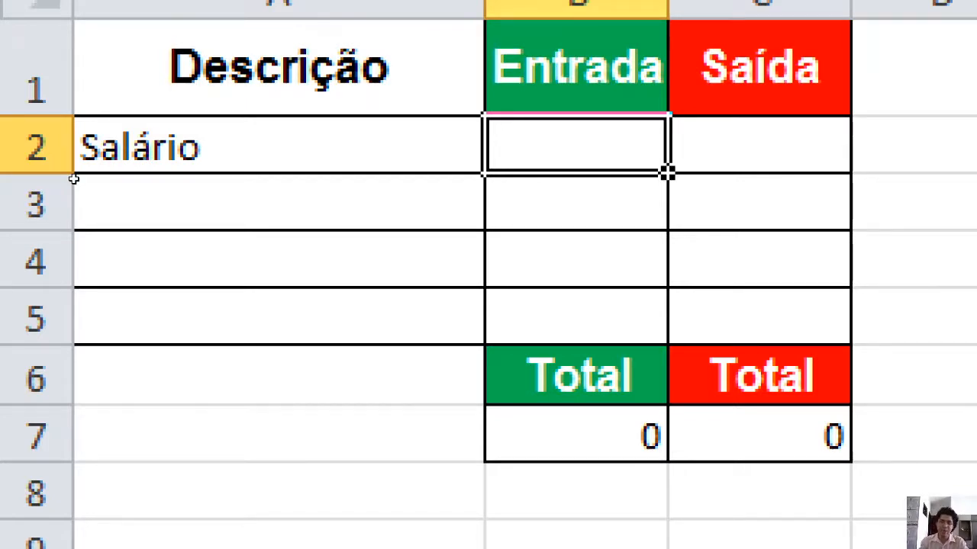
- Enter 1000 as the Entrada amount for Salário in cell B2
type("6--")
key("BackSpace")
key("BackSpace")
key("BackSpace")
type("1000")
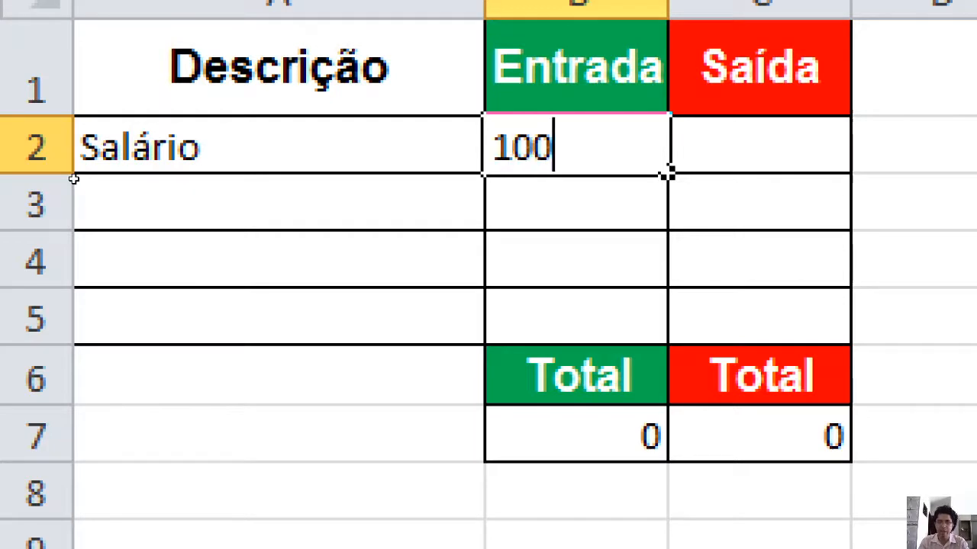
left_click(73, 178)
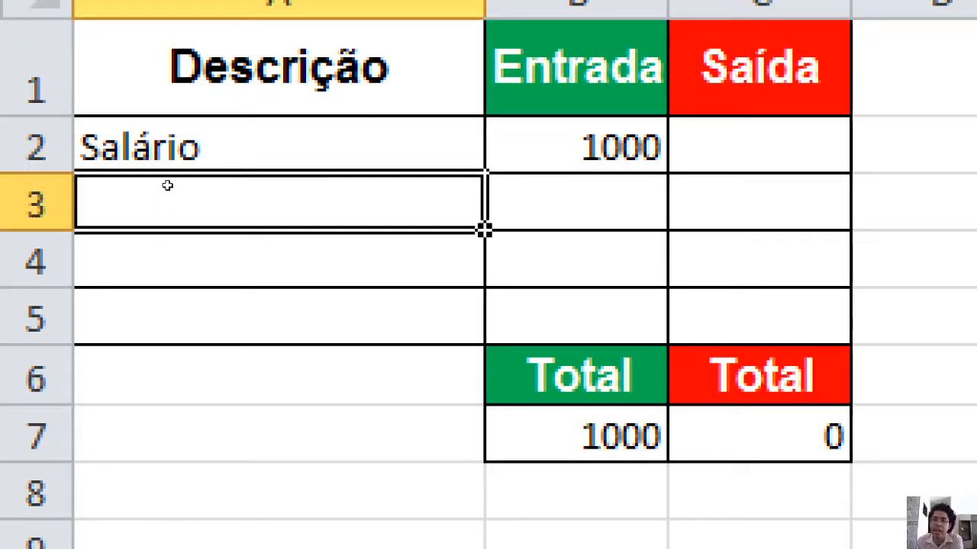
key("Up")
key("Right")
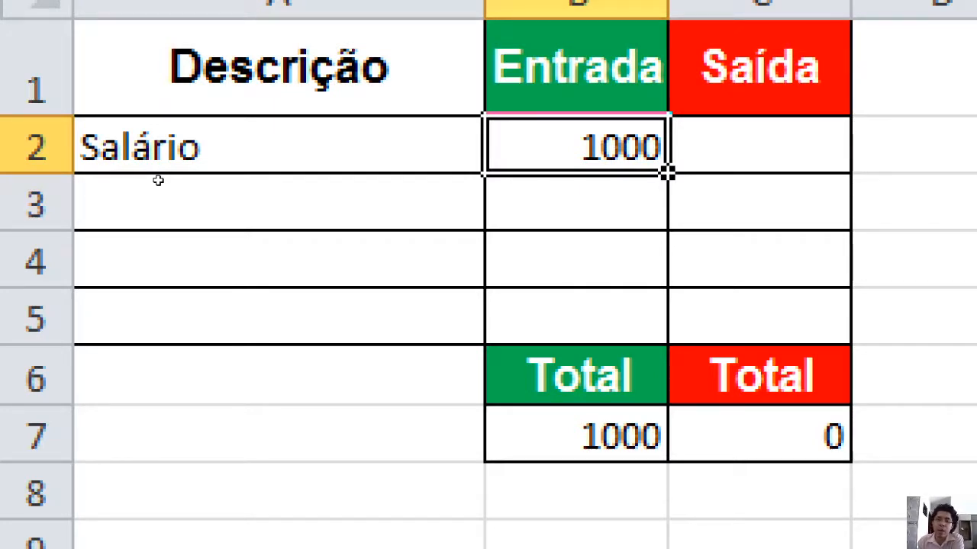
key("Down")
key("Down")
key("Right")
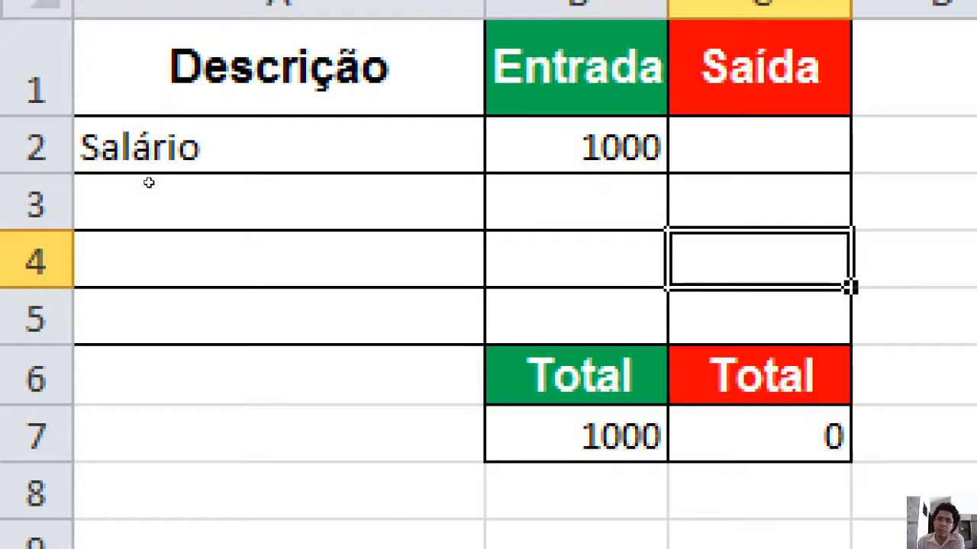
key("Up")
key("Up")
key("Left")
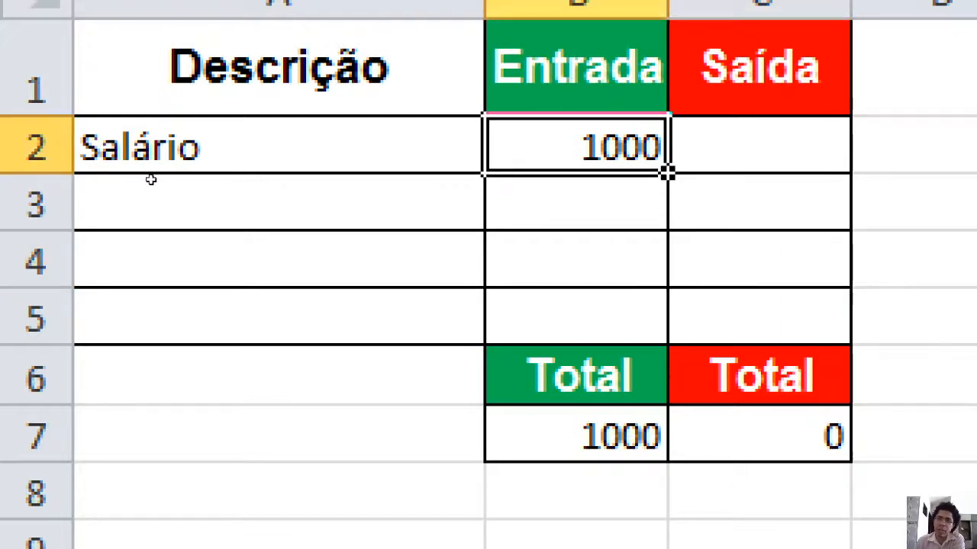
key("shift+Down")
key("shift+Down")
key("shift+Right")
key("shift+Down")
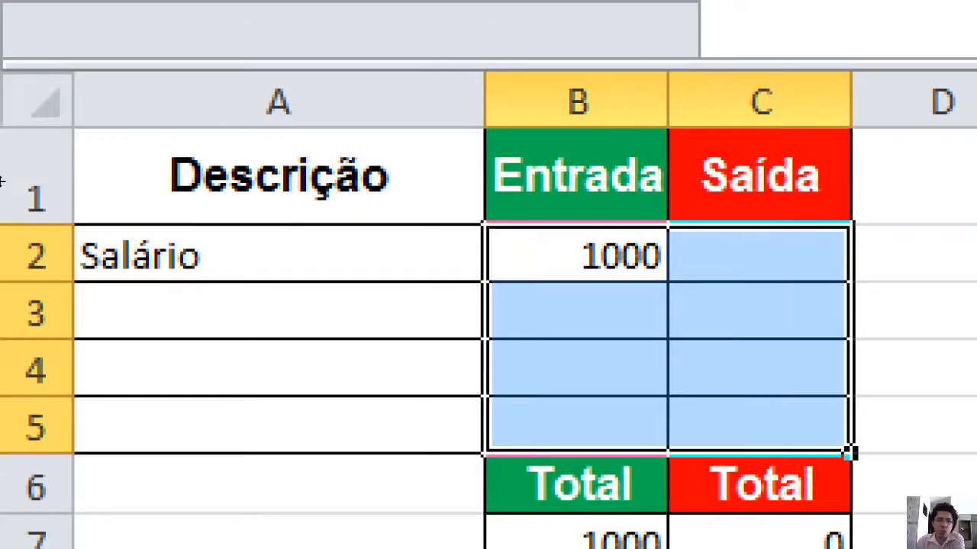
key("Down")
key("Up")
- Apply the R$ currency format to the amount cells B2:C5 together with the total cells B7:C7
key("shift+Down")
key("shift+Down")
key("shift+Right")
key("shift+Down")
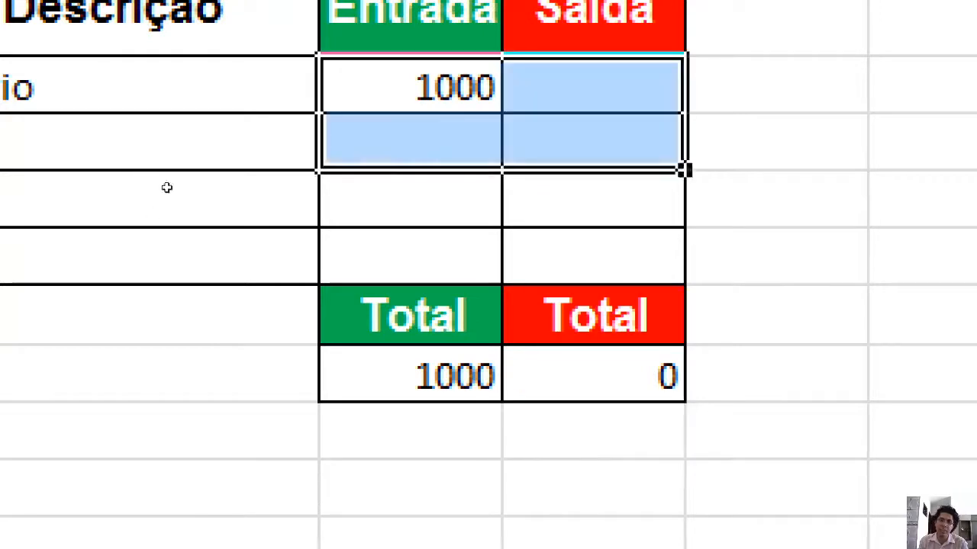
key("shift+Down")
key("shift+Down")
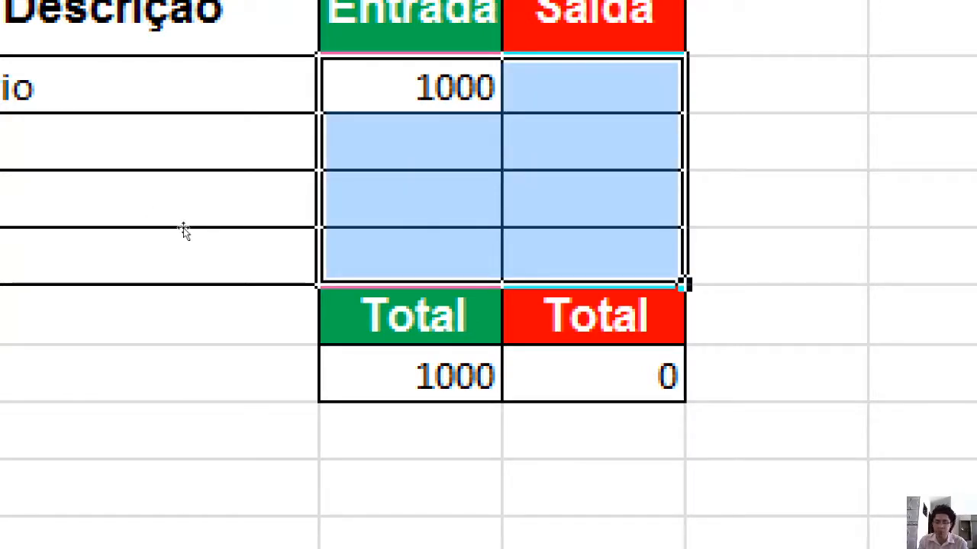
left_click_drag(127, 176, 192, 223)
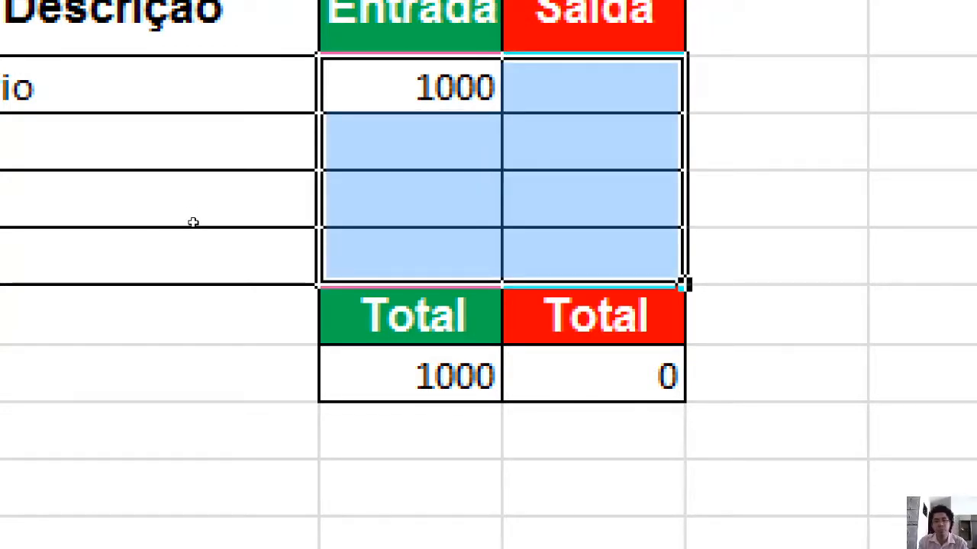
left_click_drag(142, 246, 191, 254)
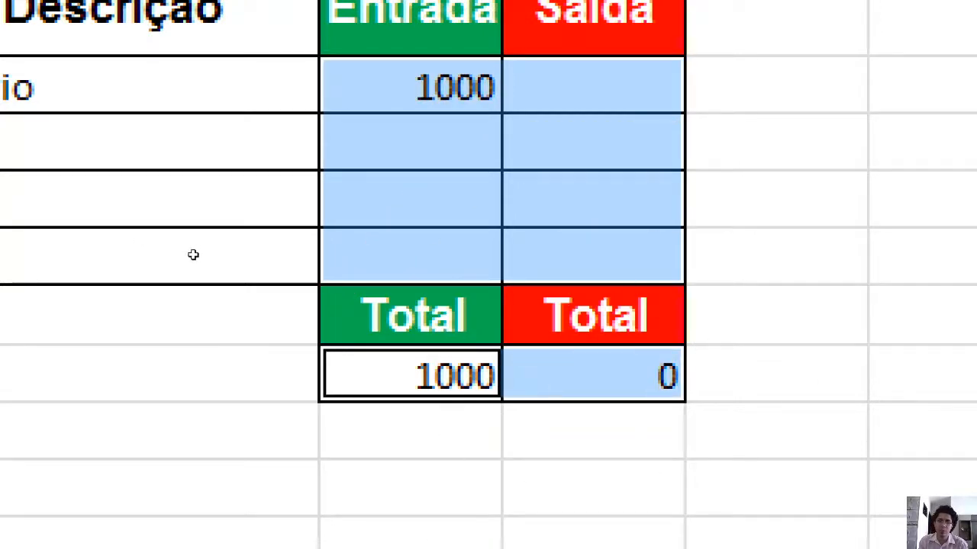
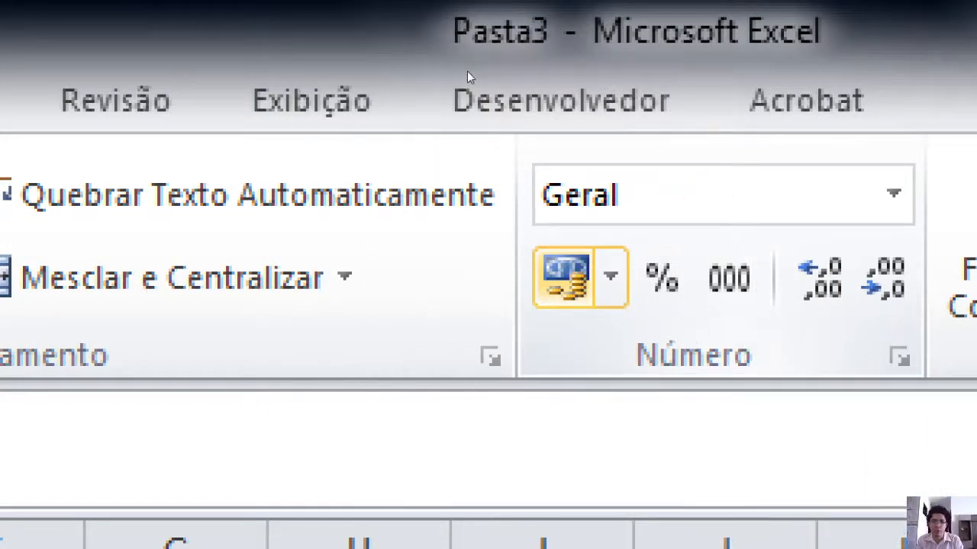
left_click(564, 277)
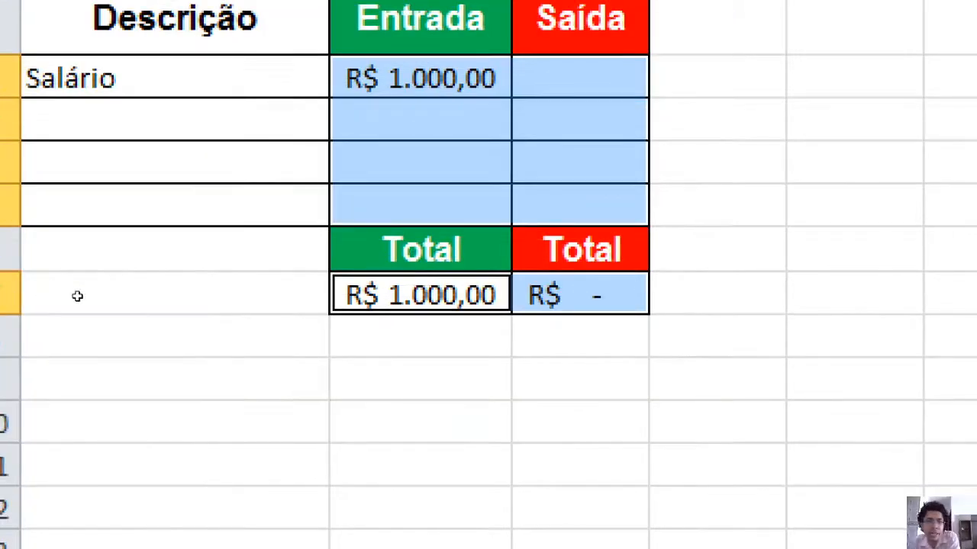
- Enter Crédito no celular as the description in cell A3
left_click(111, 512)
key("ctrl+Up")
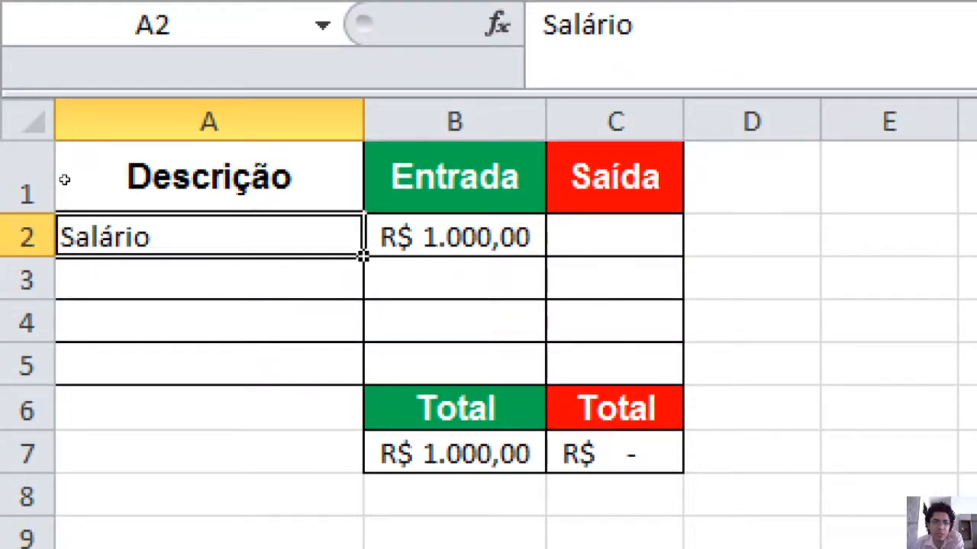
key("Right")
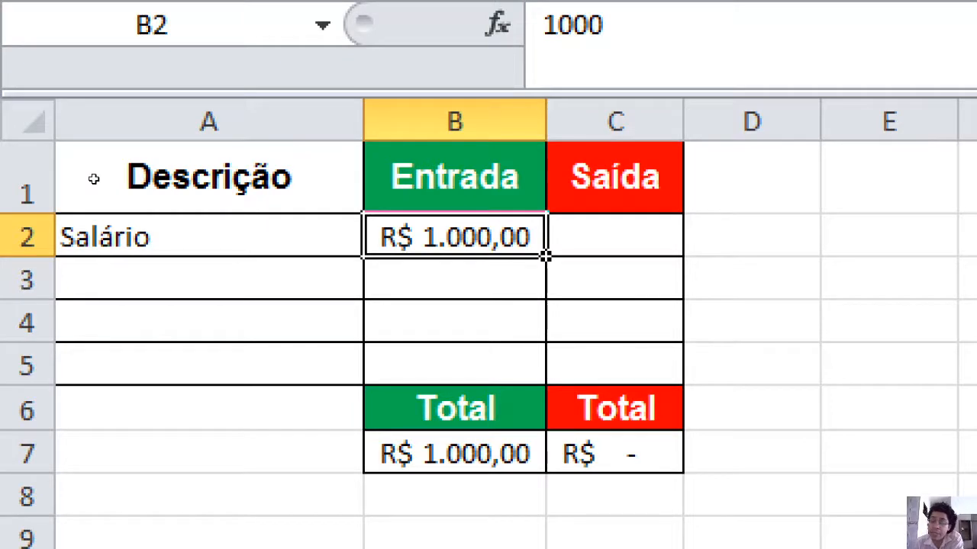
key("Down")
key("Left")
type("Cr")
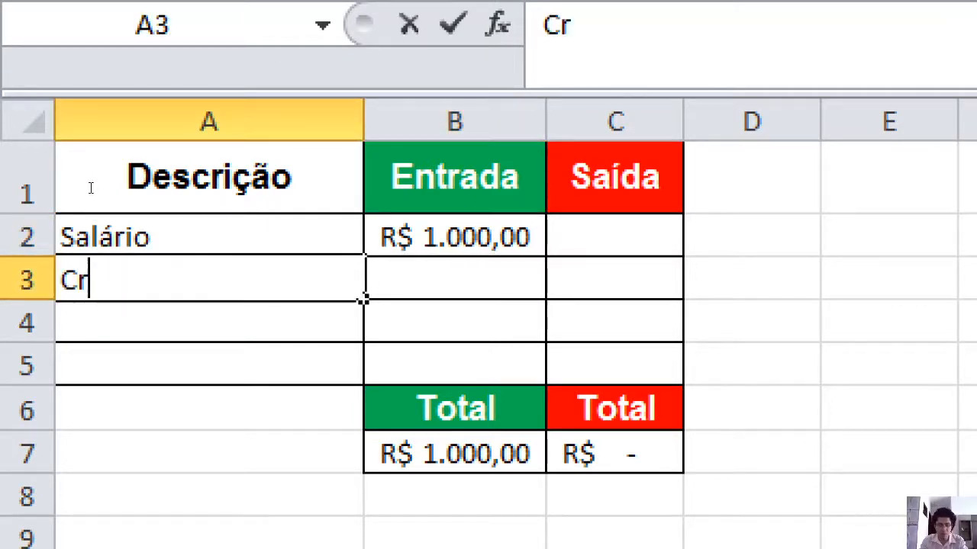
type("édito")
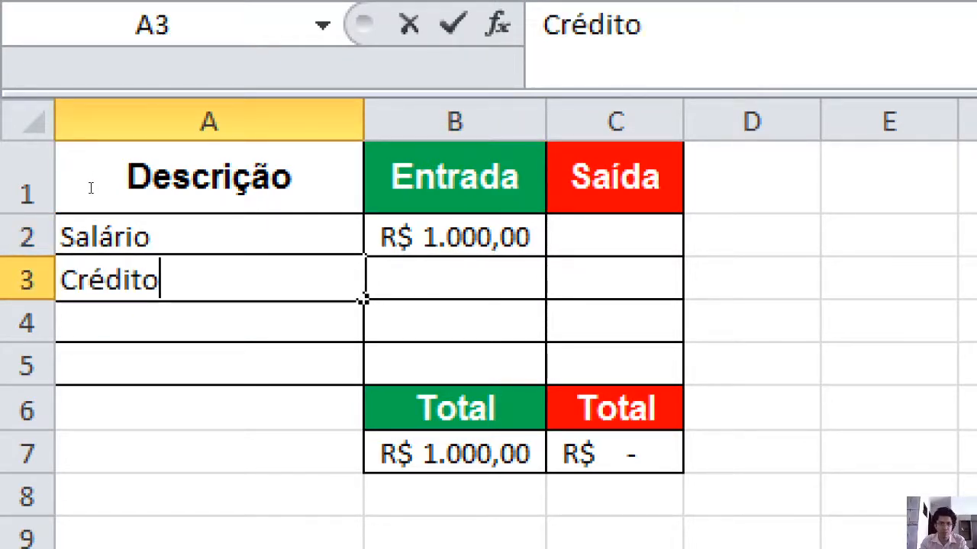
type(" no celular")
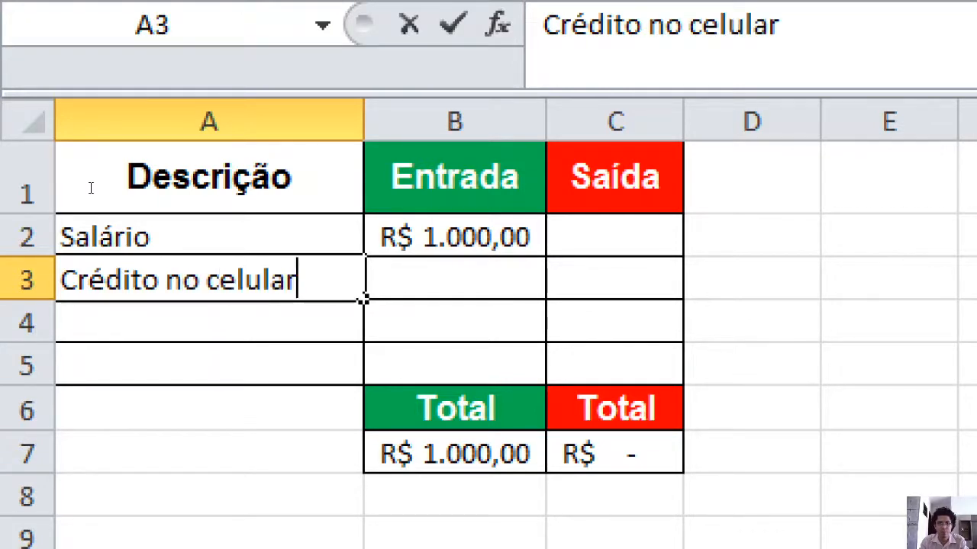
key("Tab")
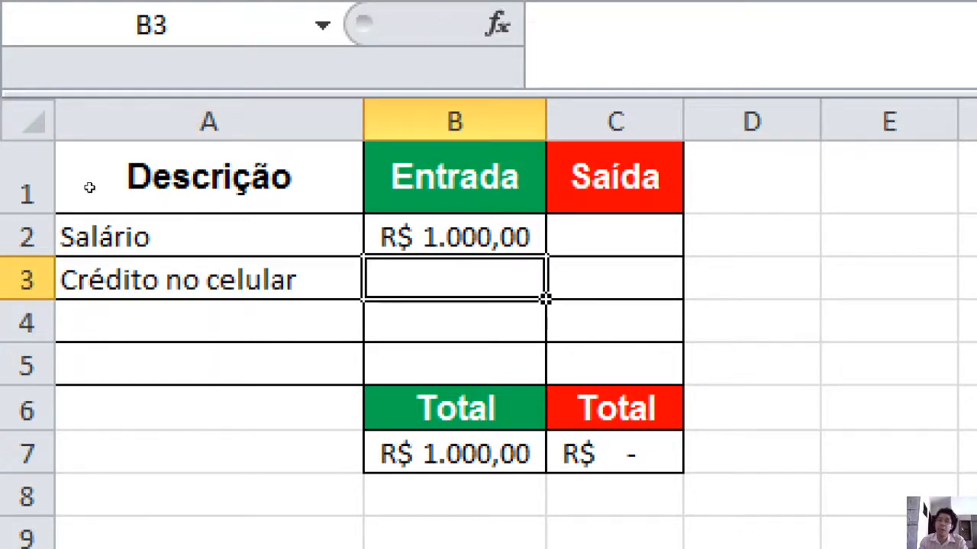
- Enter 20 as the Saída amount for Crédito no celular in C3 and check the Saída total in C7
key("Tab")
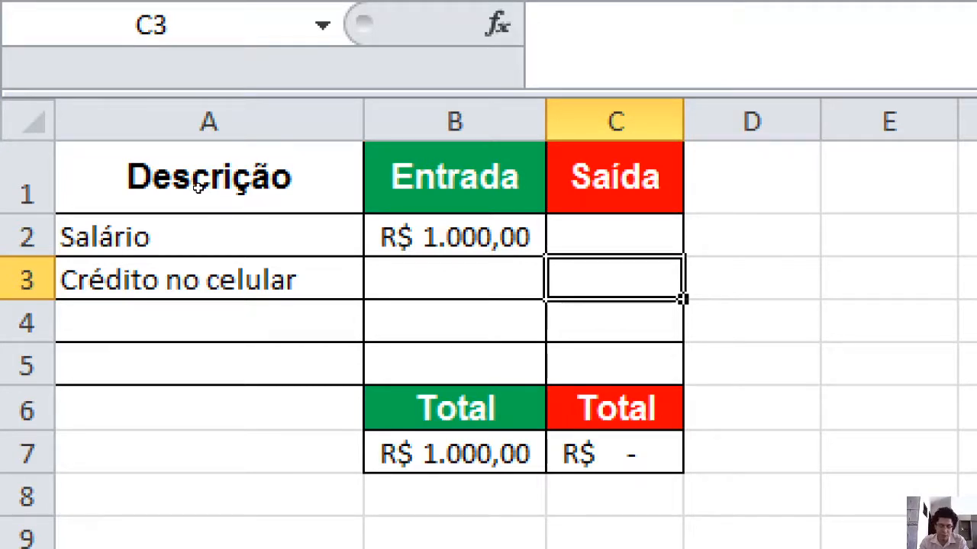
type("30")
key("BackSpace")
key("BackSpace")
type("20")
key("Return")
key("Up")
type("20")
key("Return")
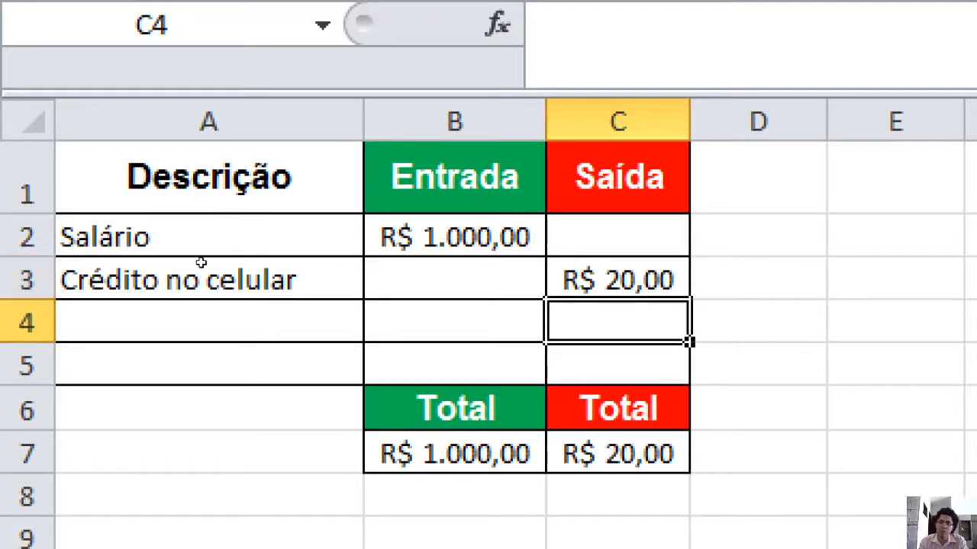
key("Down")
key("Down")
key("Down")
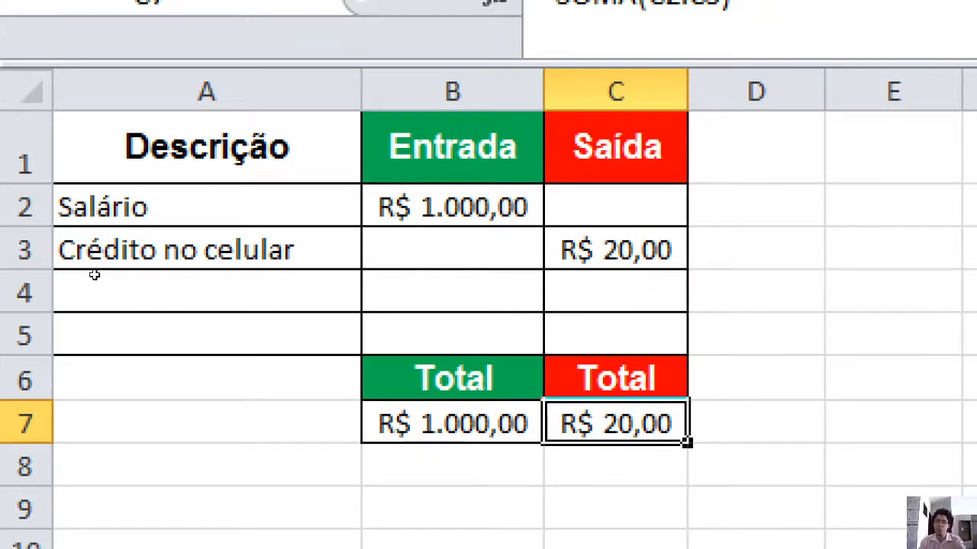
- Add an Energia entry in row 4 with a Saída amount of 150
left_click(84, 232)
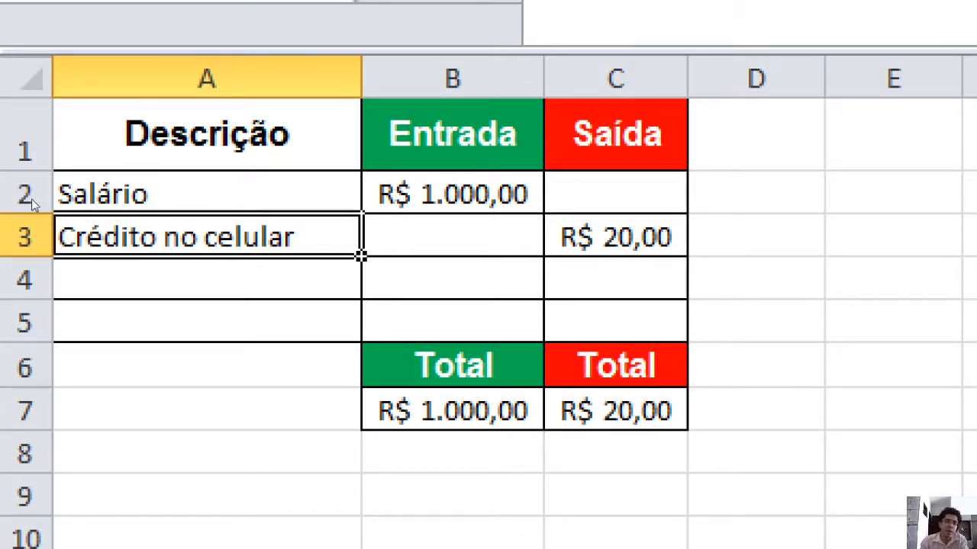
key("Return")
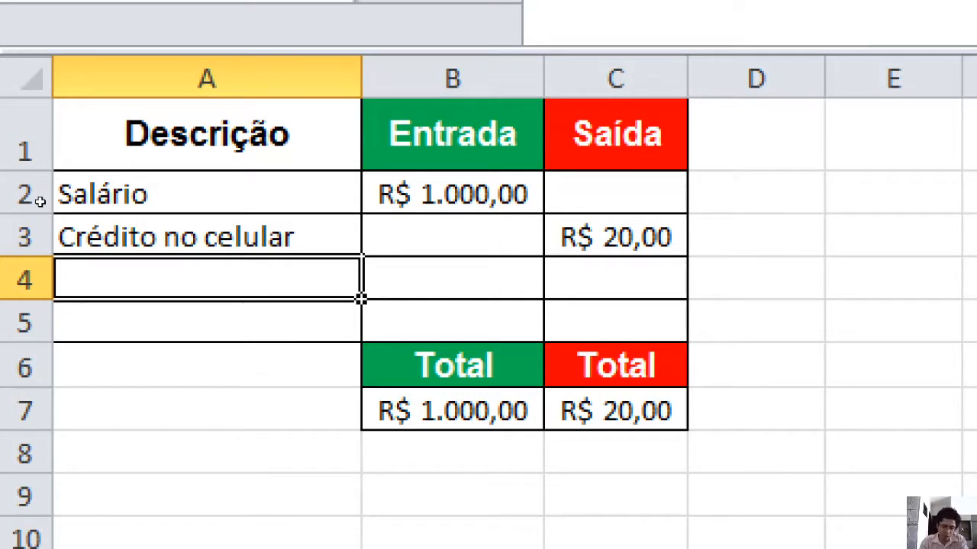
type("Gast")
key("BackSpace")
key("BackSpace")
key("BackSpace")
key("BackSpace")
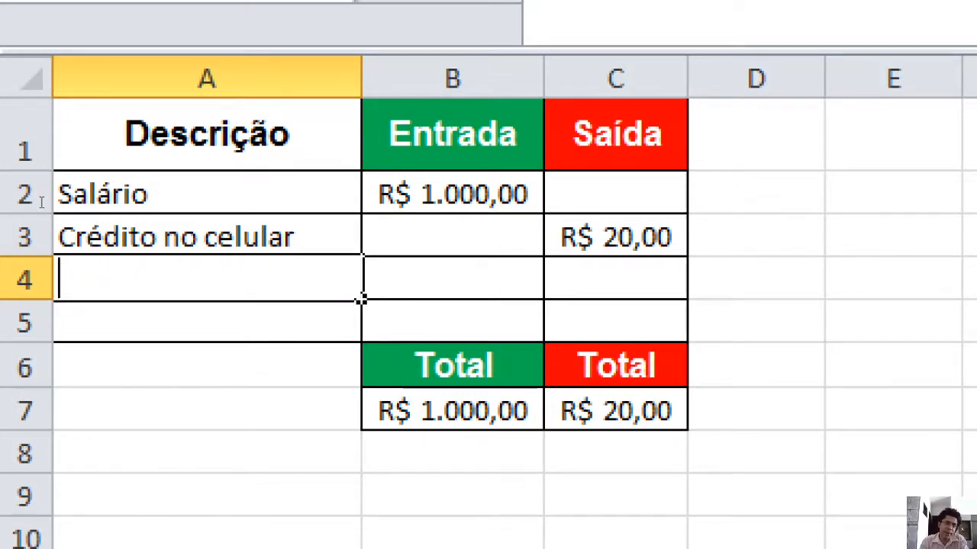
type("Energia")
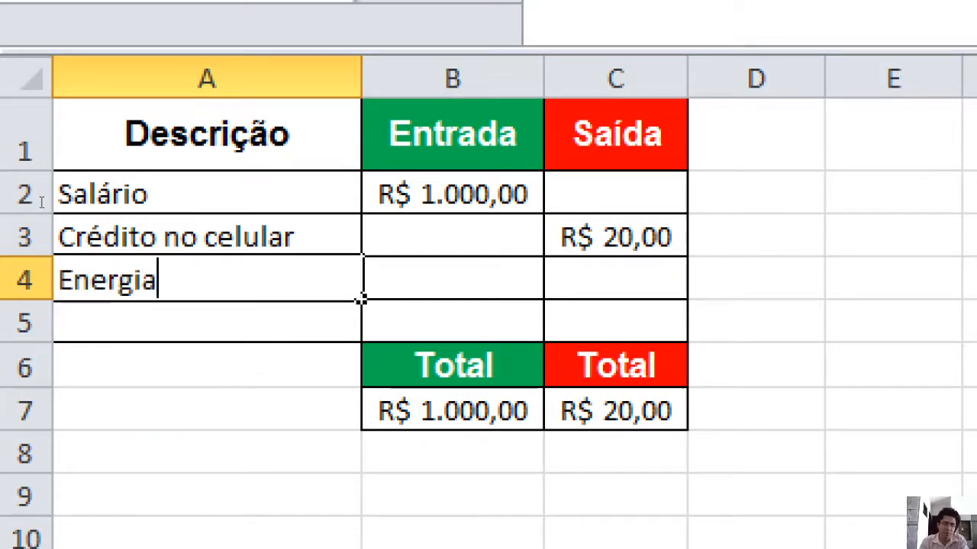
key("Tab")
key("Tab")
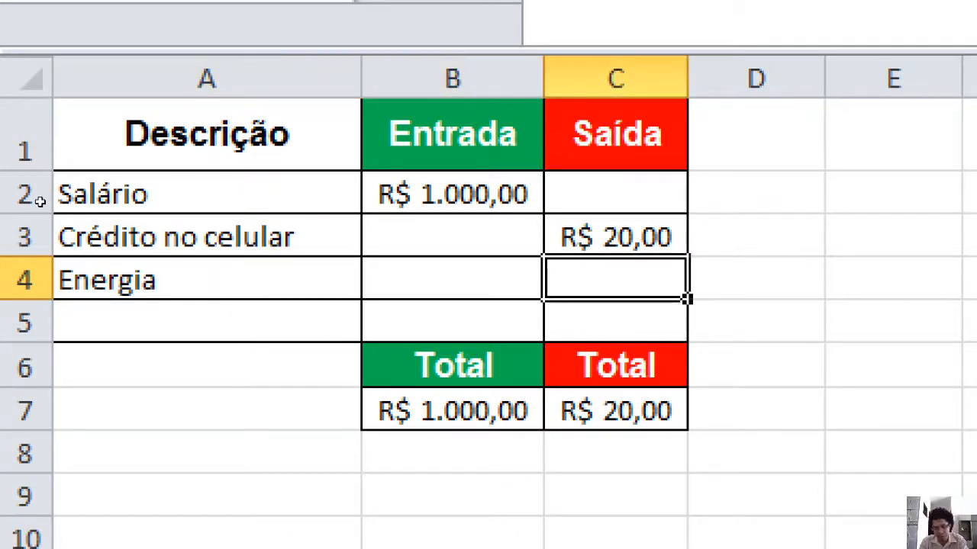
type("150")
key("Return")
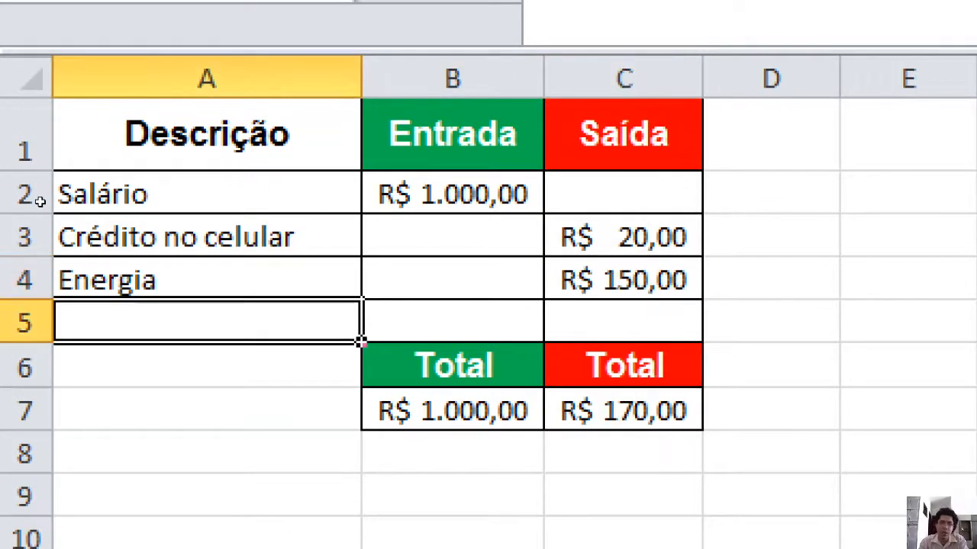
- Add an entry named Água, with a capital initial, in row 5 with a Saída amount of 50
type("água")
key("Tab")
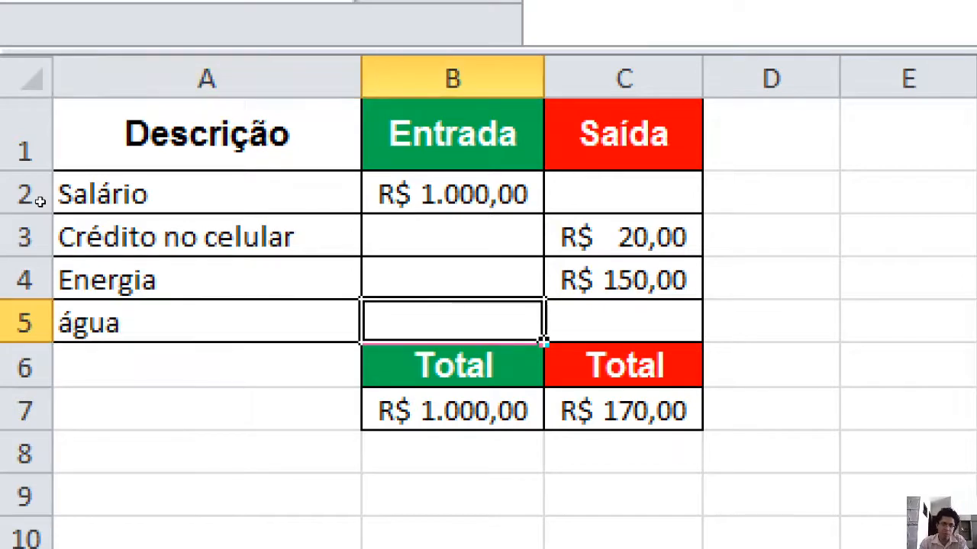
key("Left")
type("ÁGU")
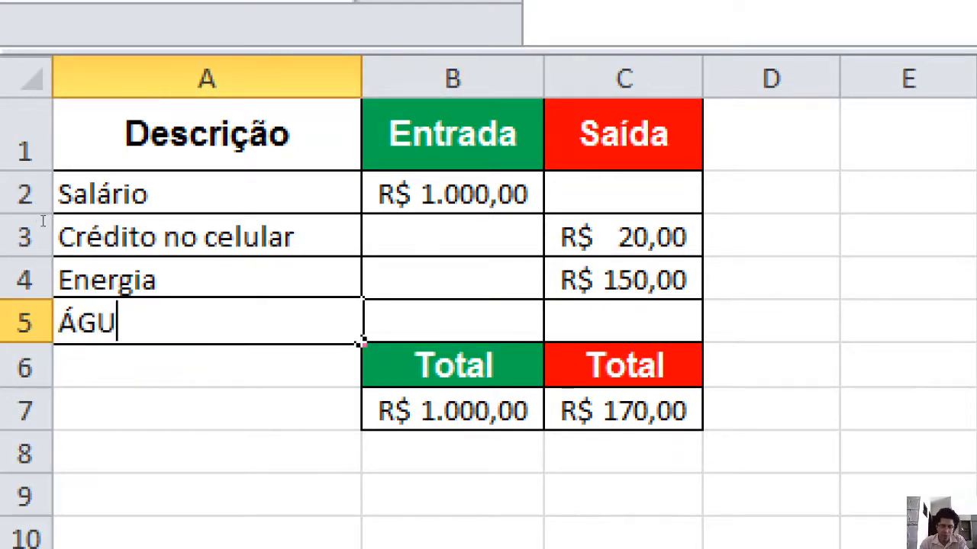
key("BackSpace")
key("BackSpace")
type("gua")
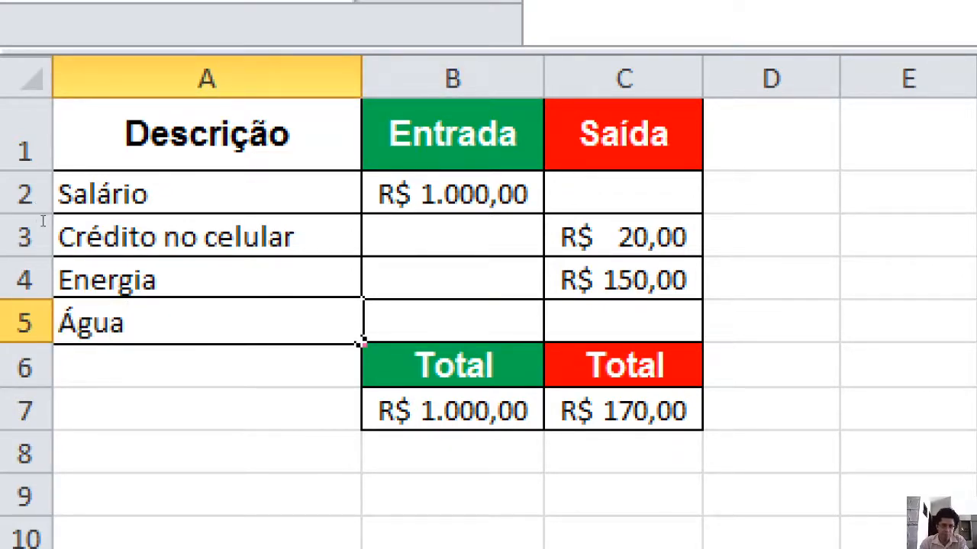
key("Tab")
key("Tab")
type("50")
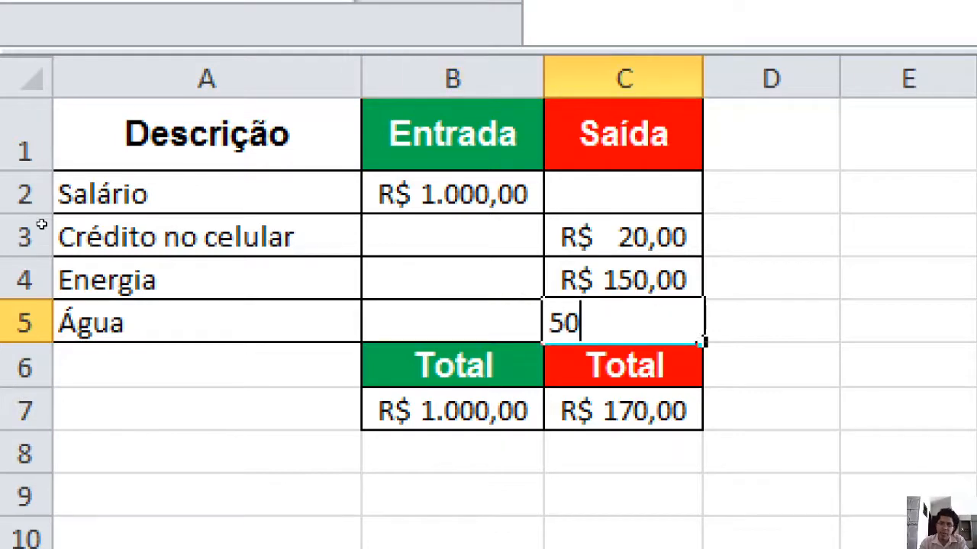
key("Return")
key("Return")
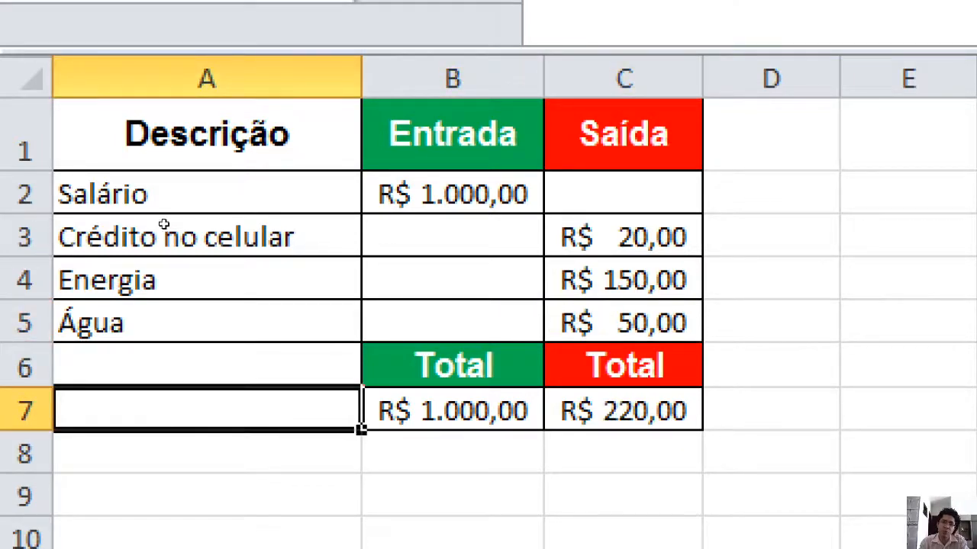
- Insert a blank row above the Água entry in row 5
key("Up")
key("Up")
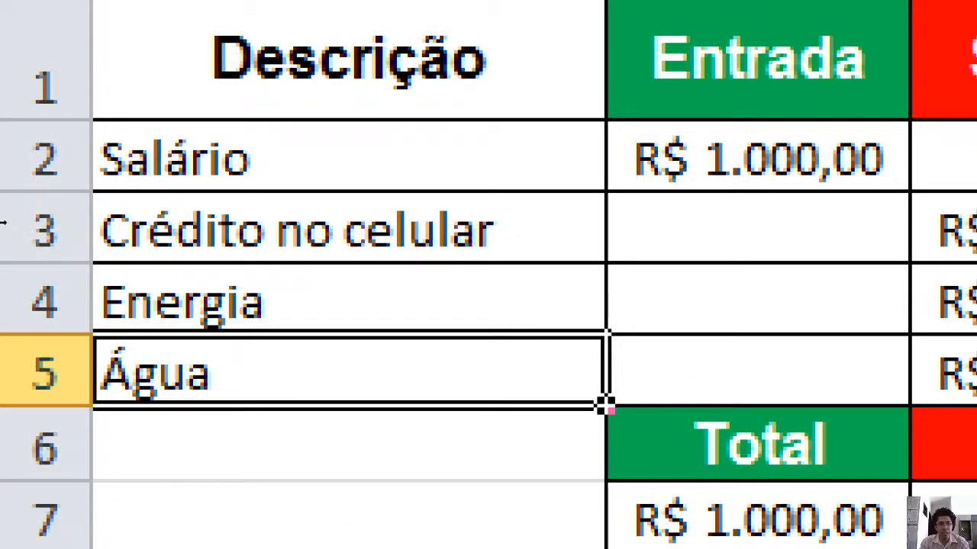
right_click(43, 386)
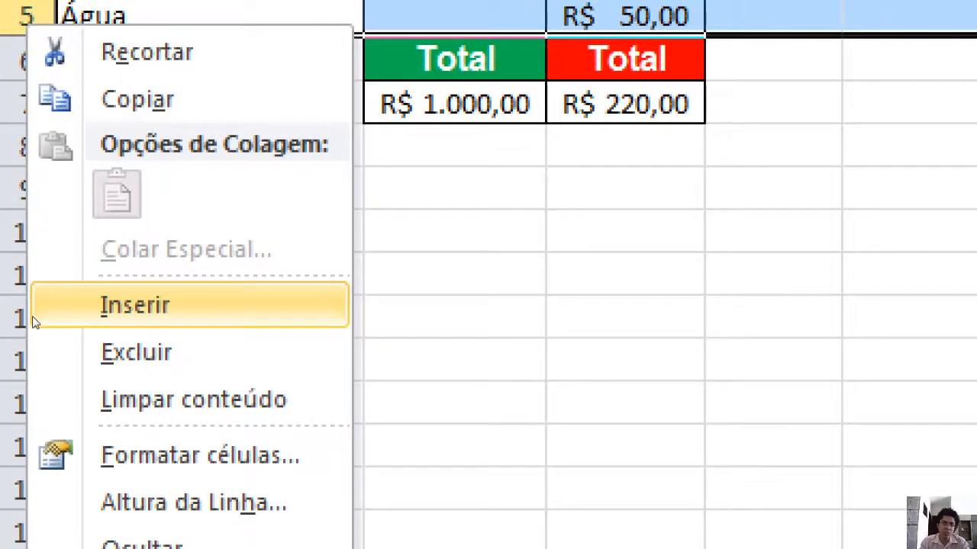
left_click(34, 321)
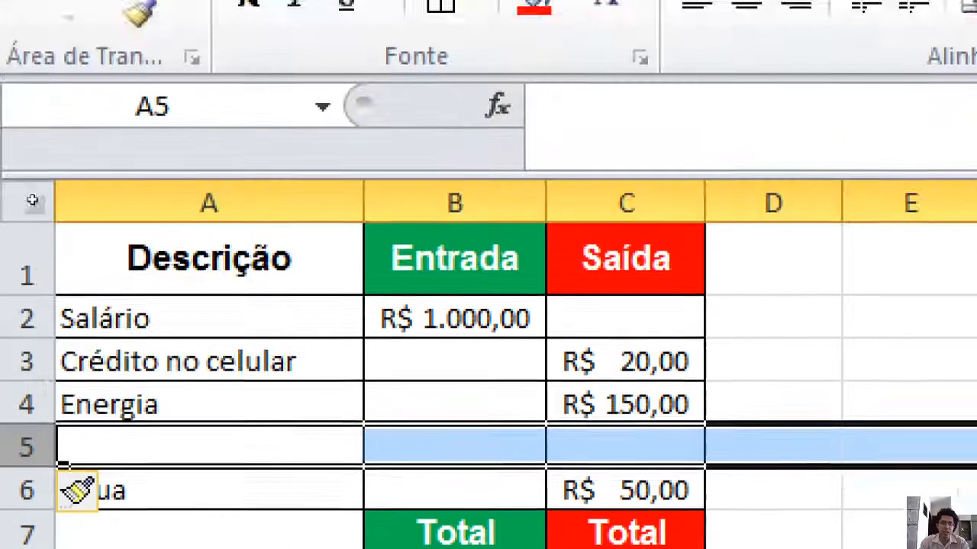
- Undo the last row insertion and try the Inserir Linhas na Planilha command on the Água row
key("ctrl+z")
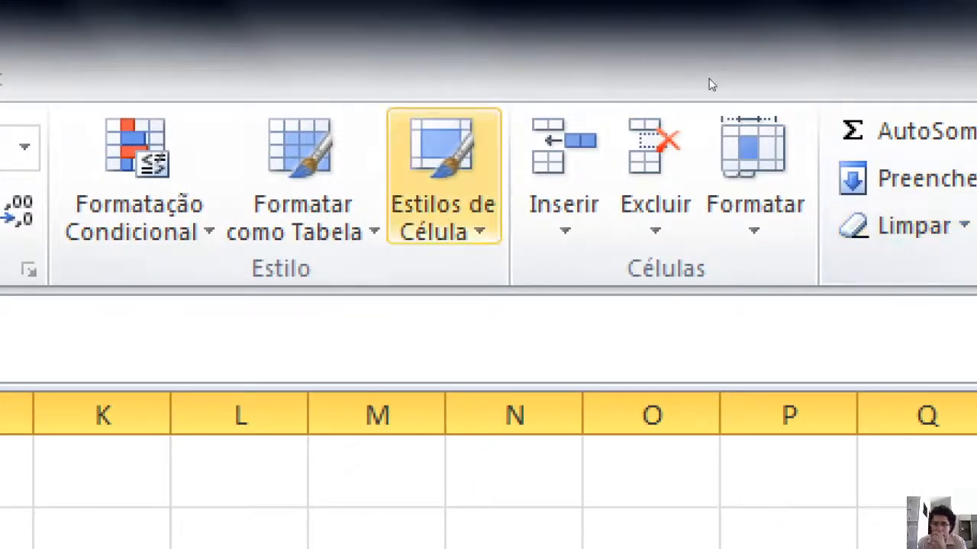
left_click(565, 175)
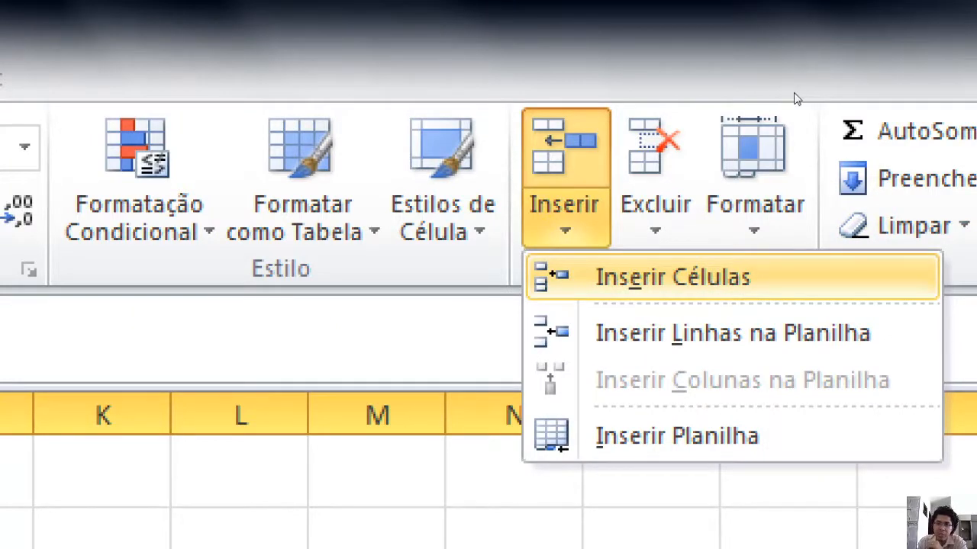
key("Down")
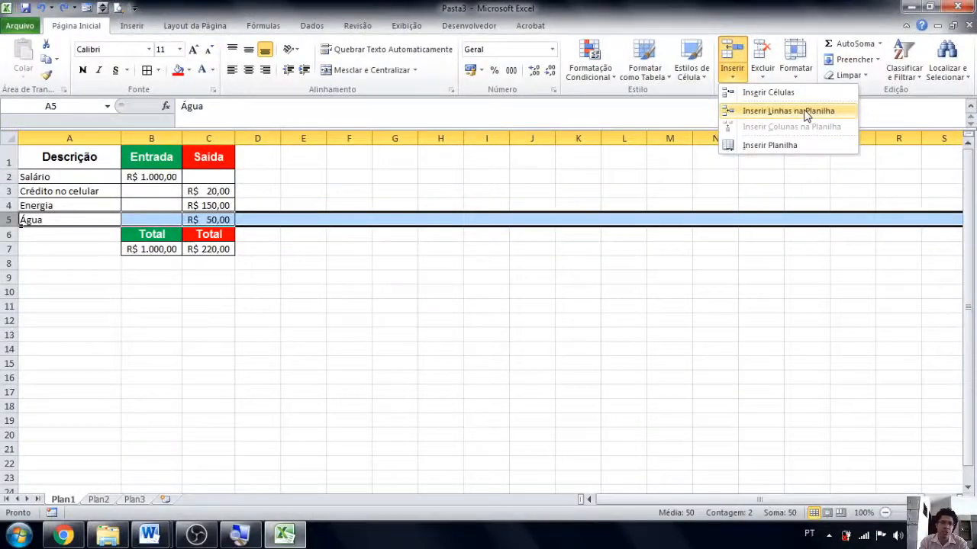
left_click(806, 114)
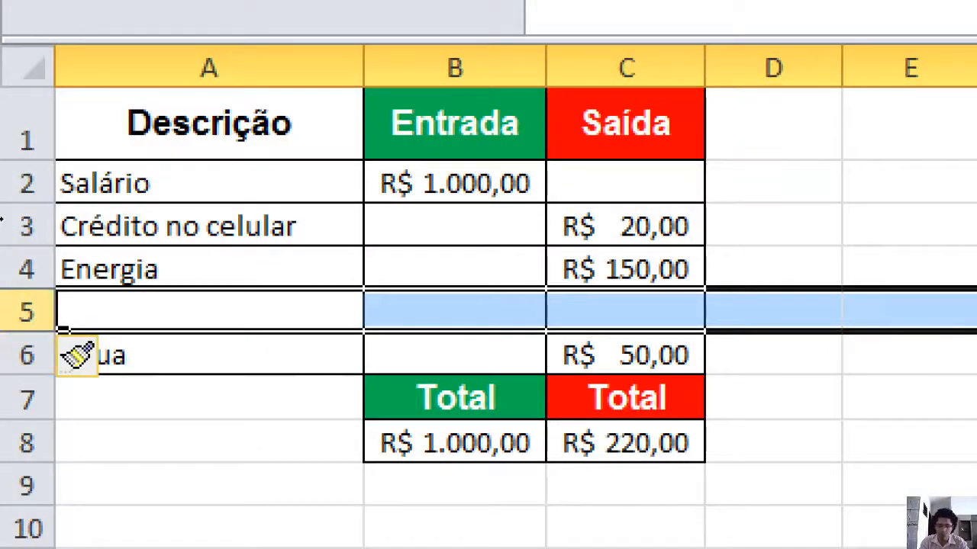
key("ctrl+z")
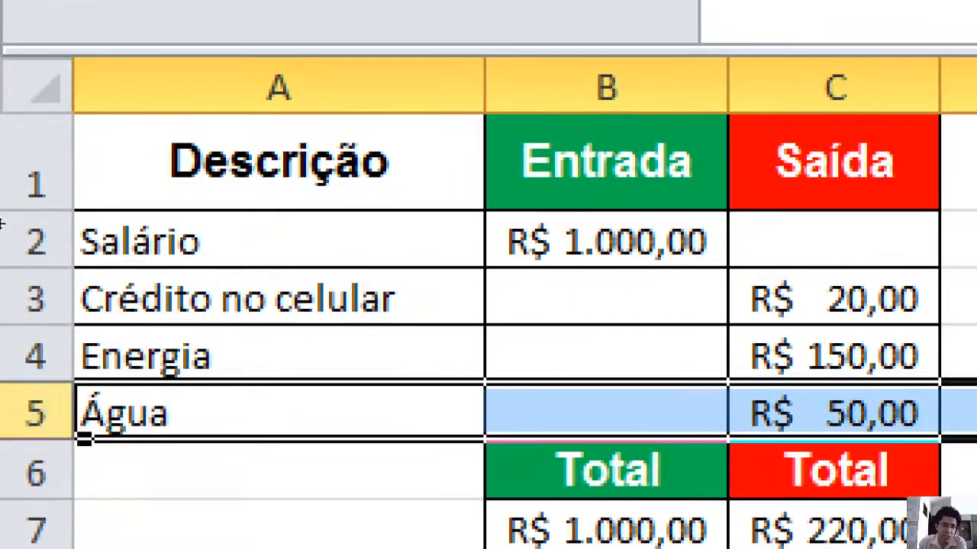
- Try inserting a blank row above the Água entry and selecting its cells A5:C5
right_click(35, 448)
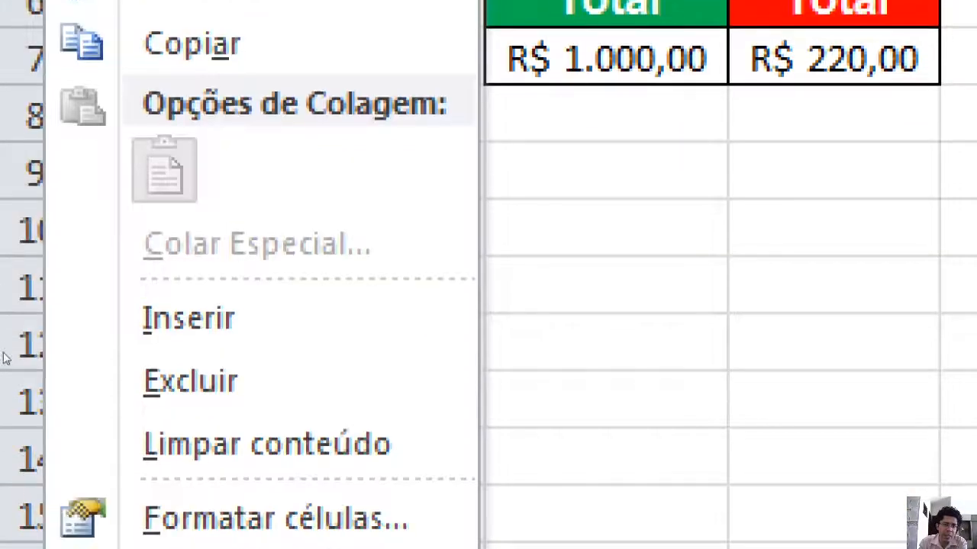
left_click(40, 319)
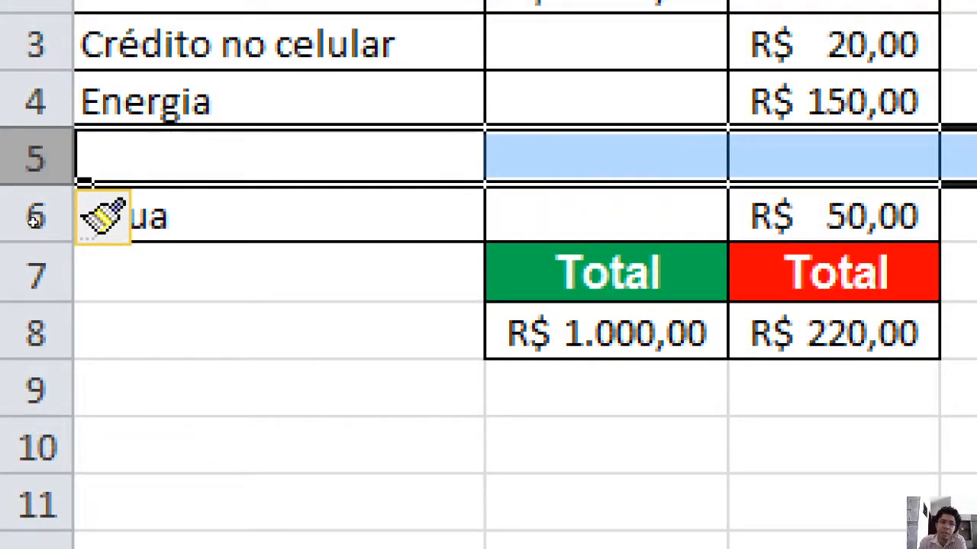
key("Left")
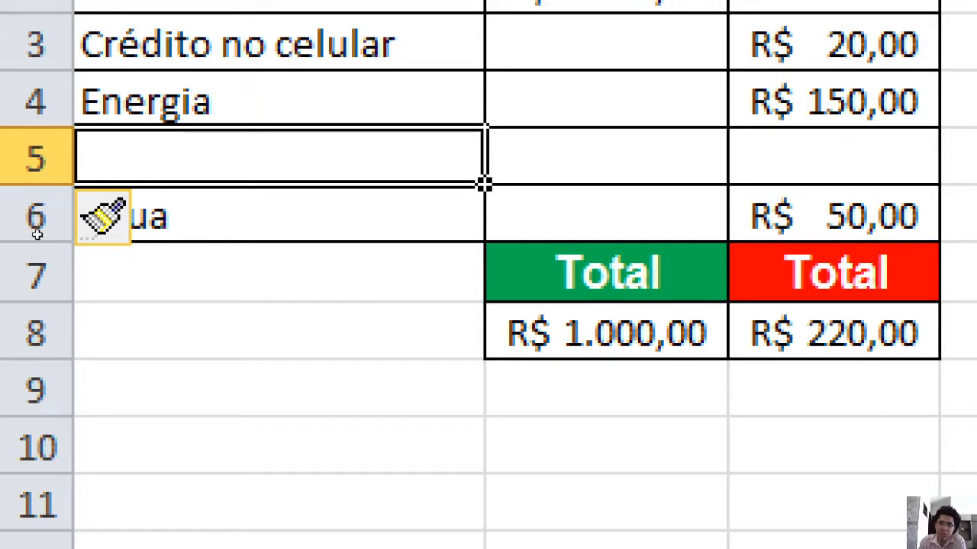
key("shift+Right")
key("shift+Right")
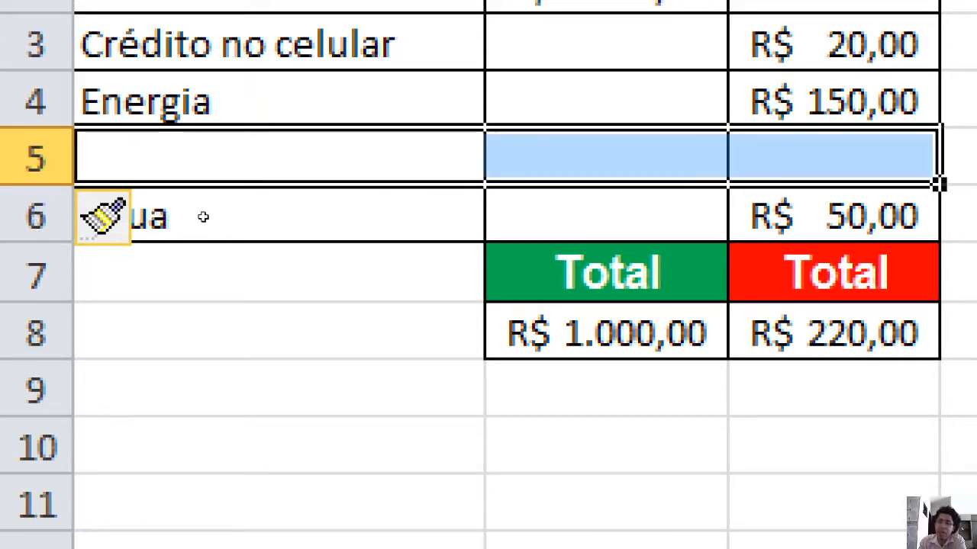
left_click(97, 229)
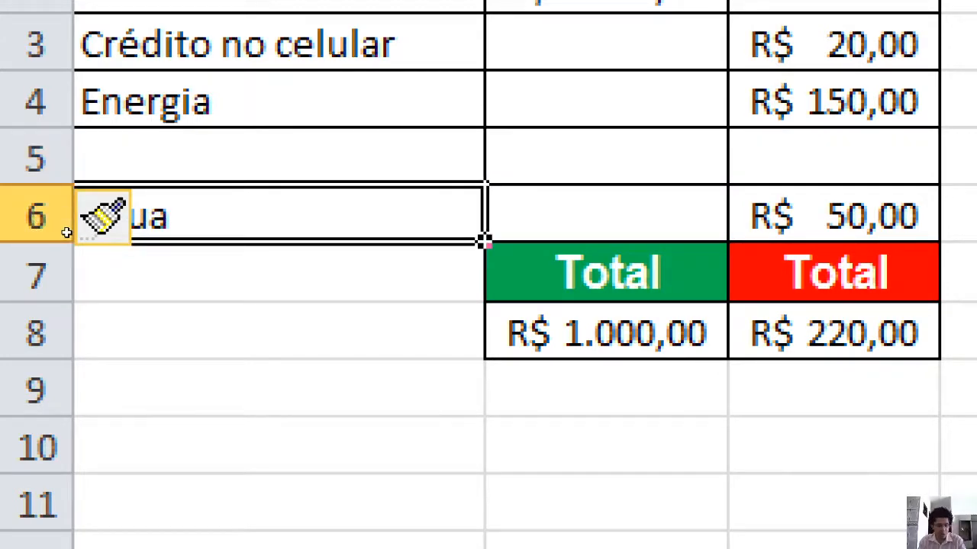
key("ctrl+z")
- Try inserting a blank row directly above the Total labels in row 6
left_click(3, 233)
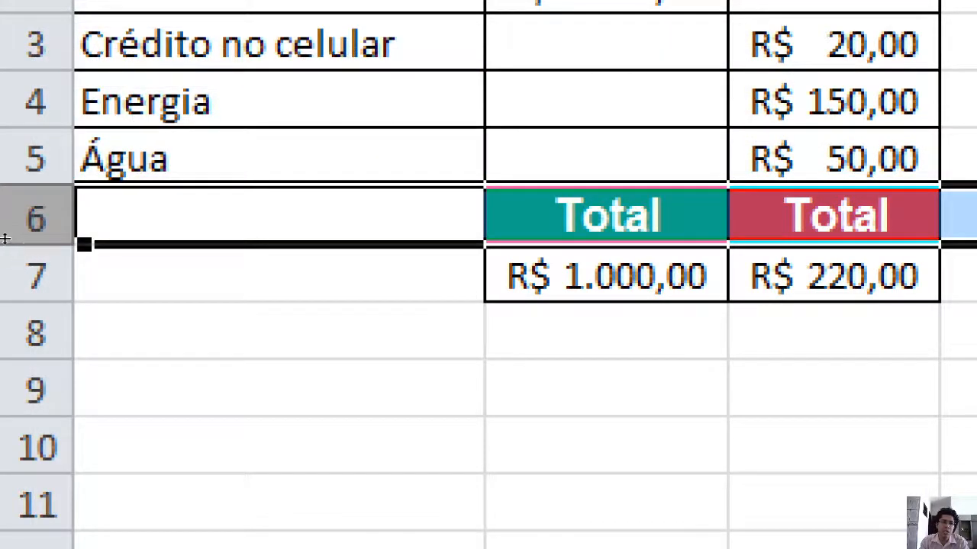
right_click(6, 242)
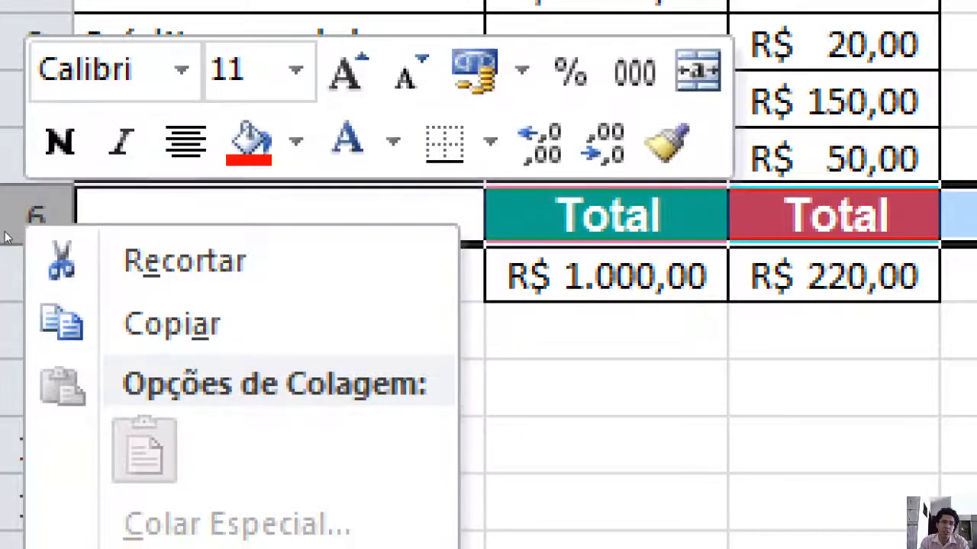
right_click(5, 235)
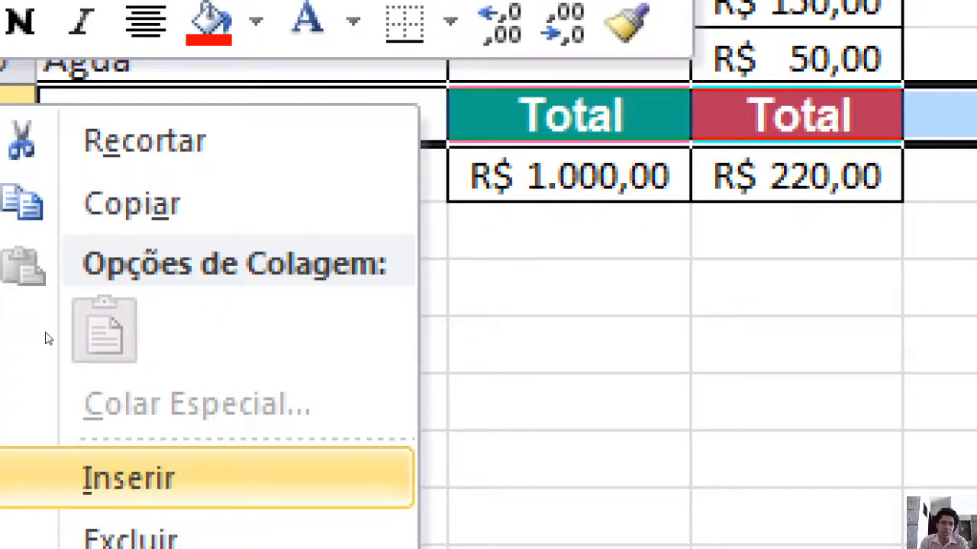
left_click(172, 546)
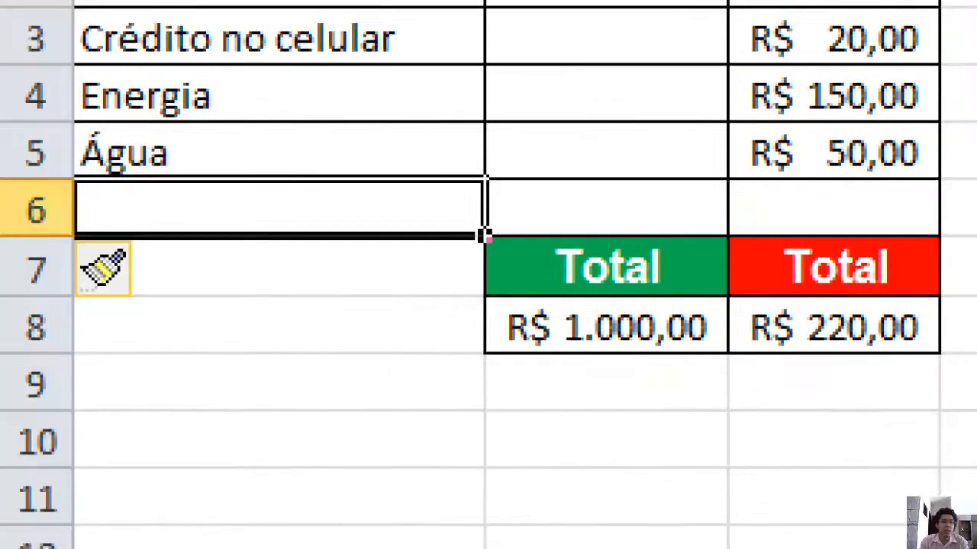
key("Up")
left_click(162, 231)
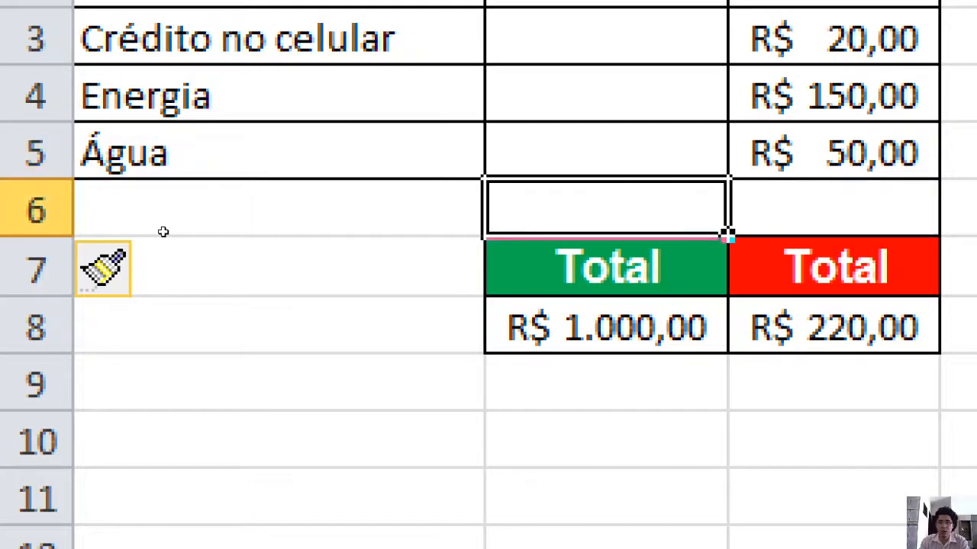
left_click_drag(97, 247, 147, 247)
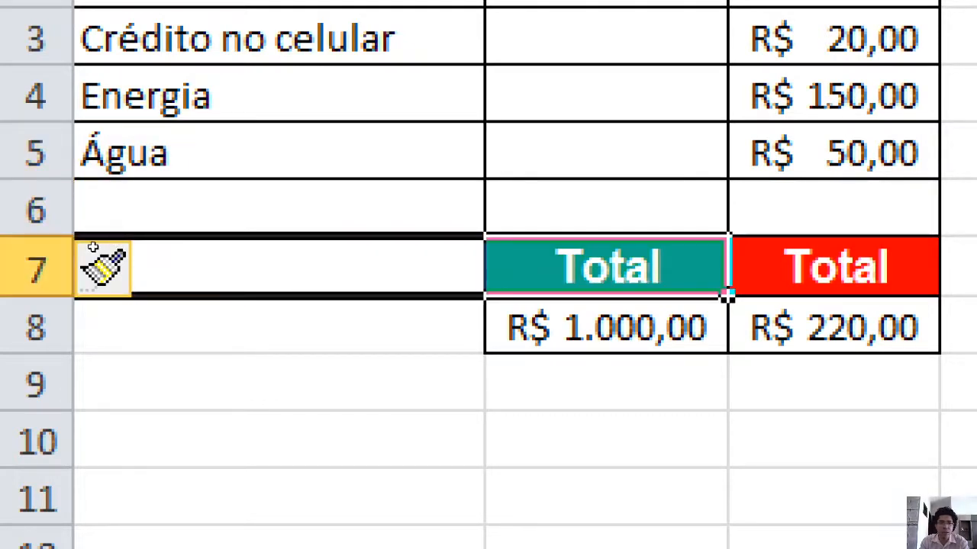
key("ctrl+z")
- Examine the Total cells B6:C7 and the last entry row above them as the boundary for new rows
left_click_drag(173, 233, 200, 244)
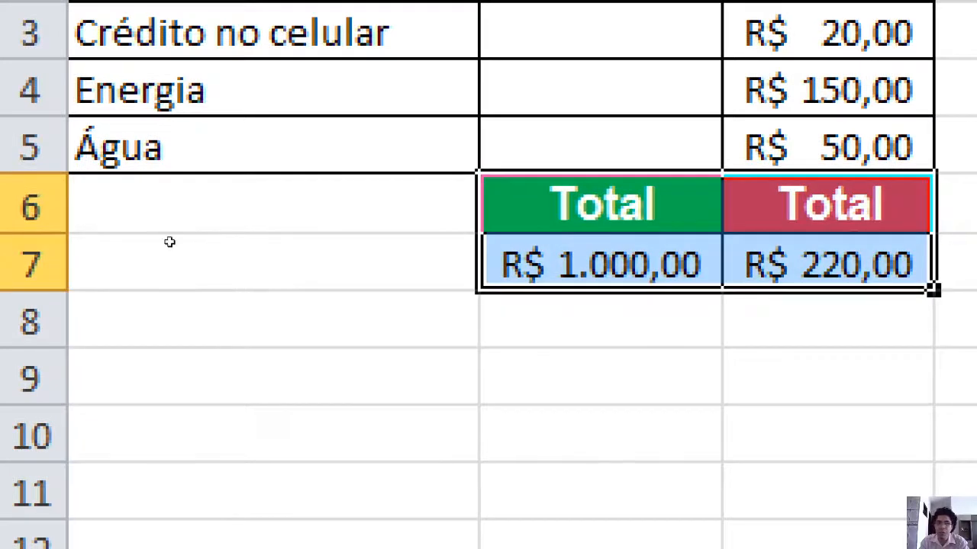
left_click(40, 233)
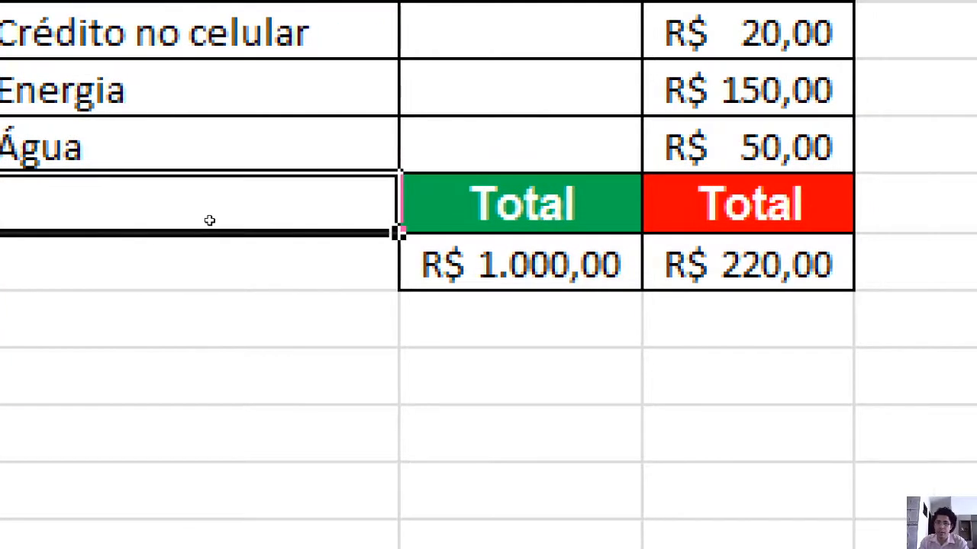
key("Up")
key("Right")
key("Right")
key("shift+Left")
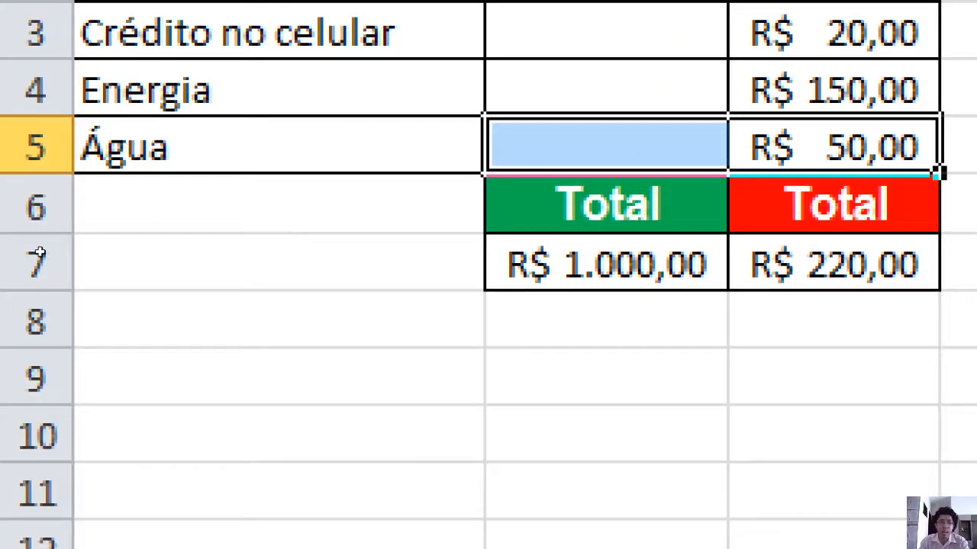
key("Left")
key("Down")
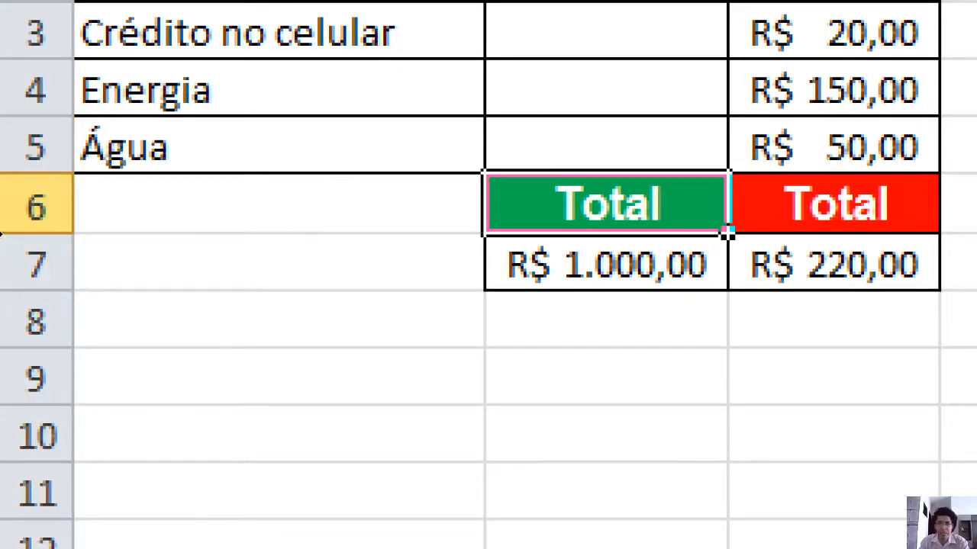
left_click(3, 230)
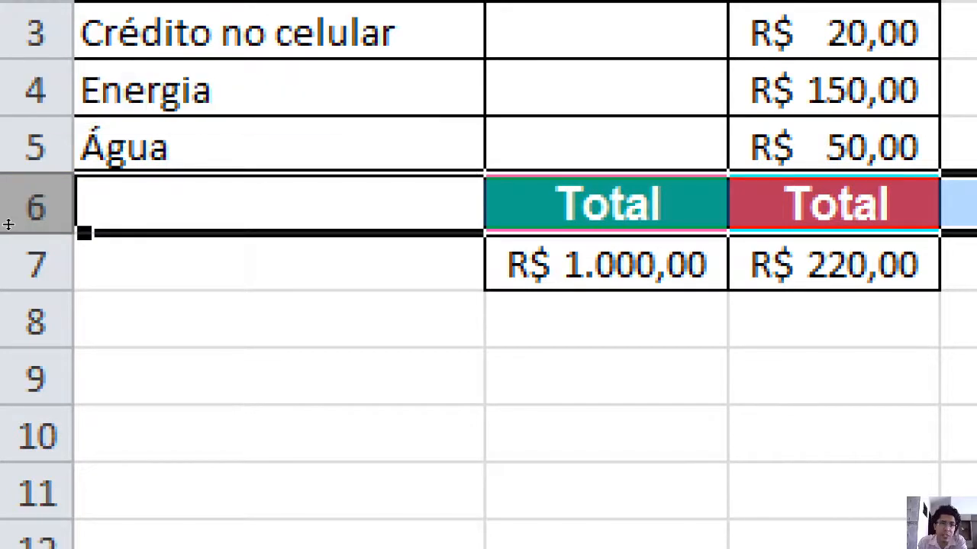
- Try inserting a blank row at row 5, between the Energia and Água entries
right_click(45, 169)
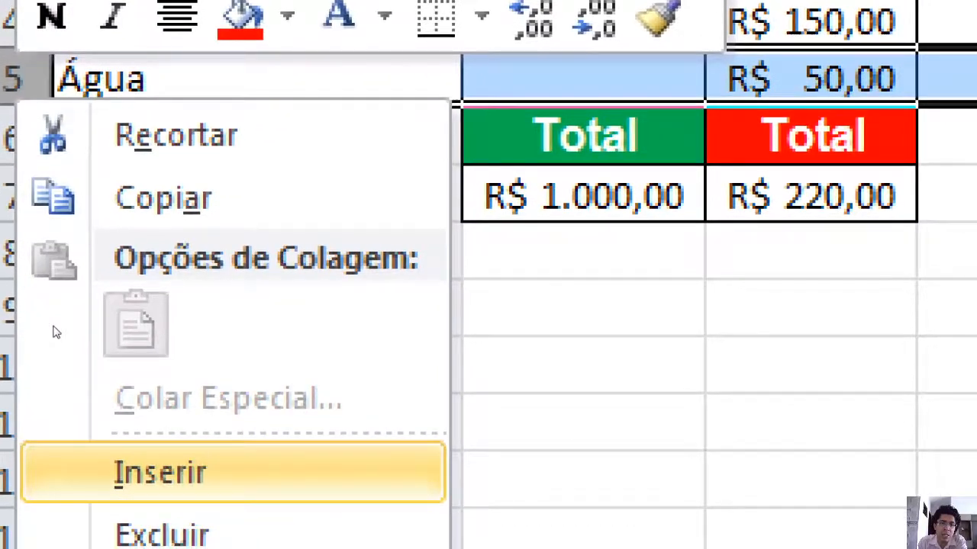
left_click(179, 536)
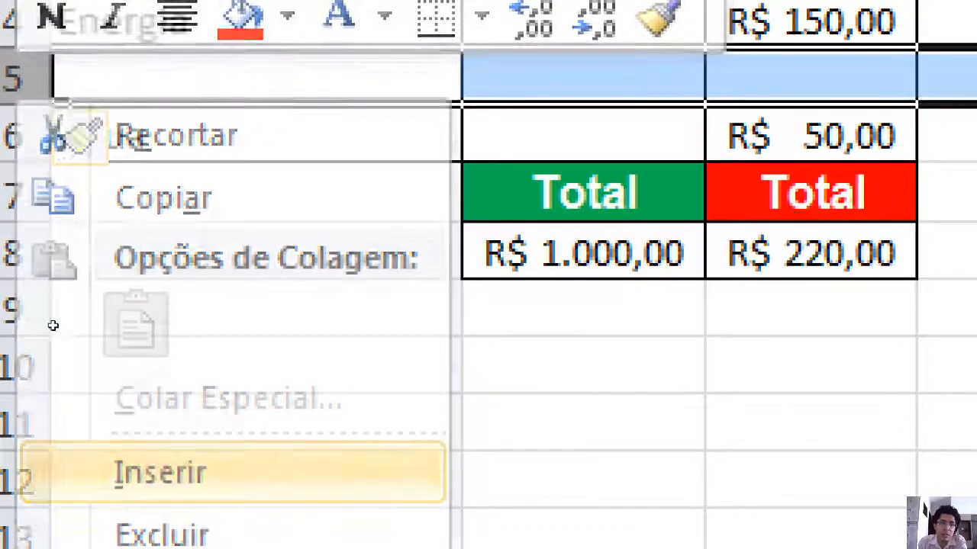
left_click(96, 283)
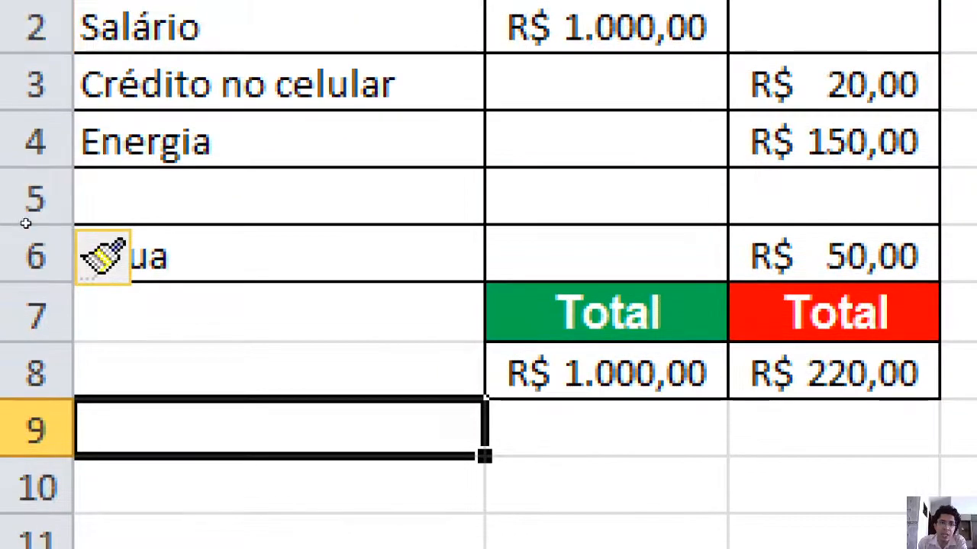
left_click(26, 224)
left_click(50, 229)
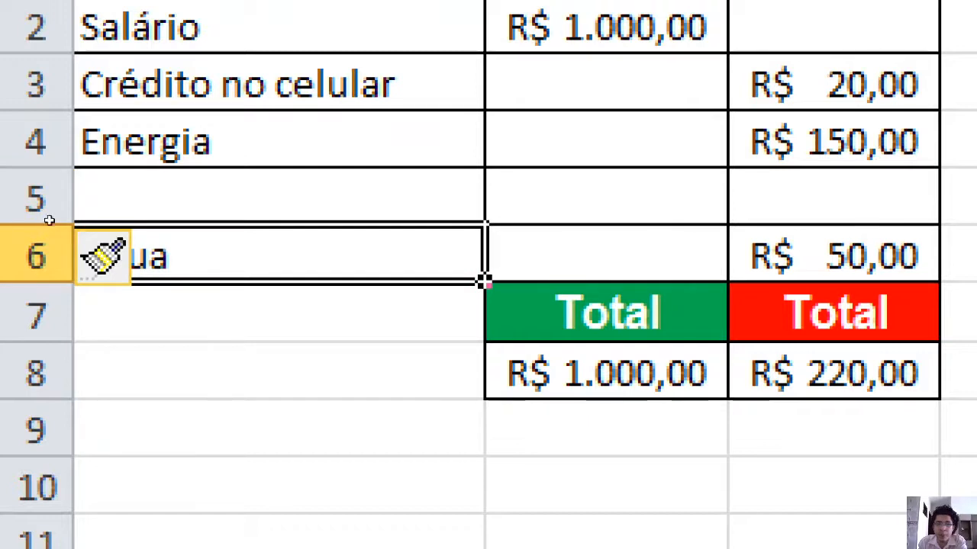
left_click(48, 219)
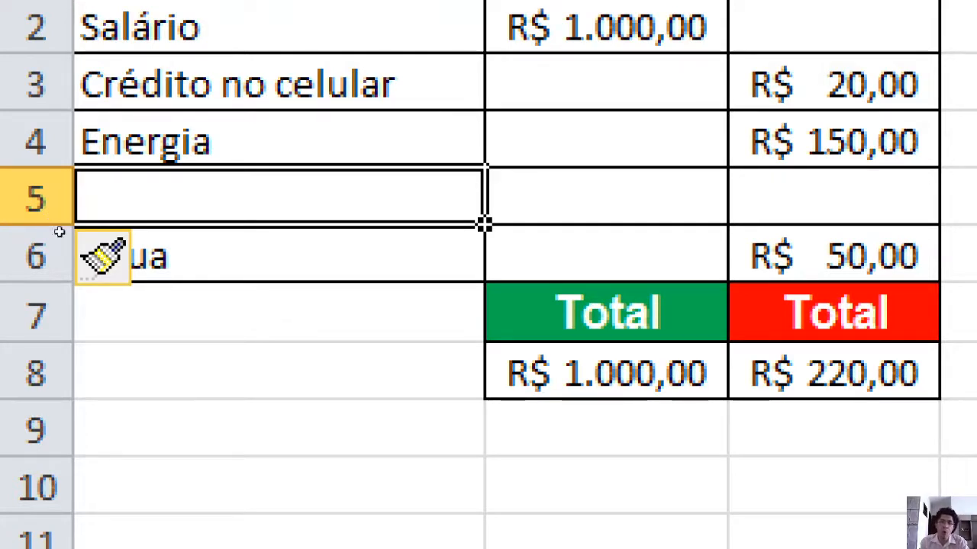
key("ctrl+z")
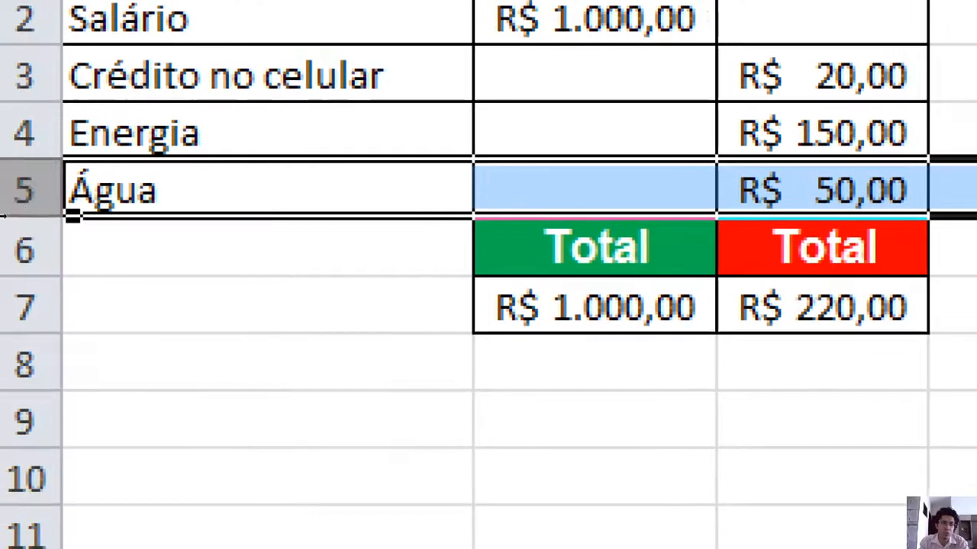
- Try clearing the Água entry's contents in row 5 and inserting another blank row there
key("Delete")
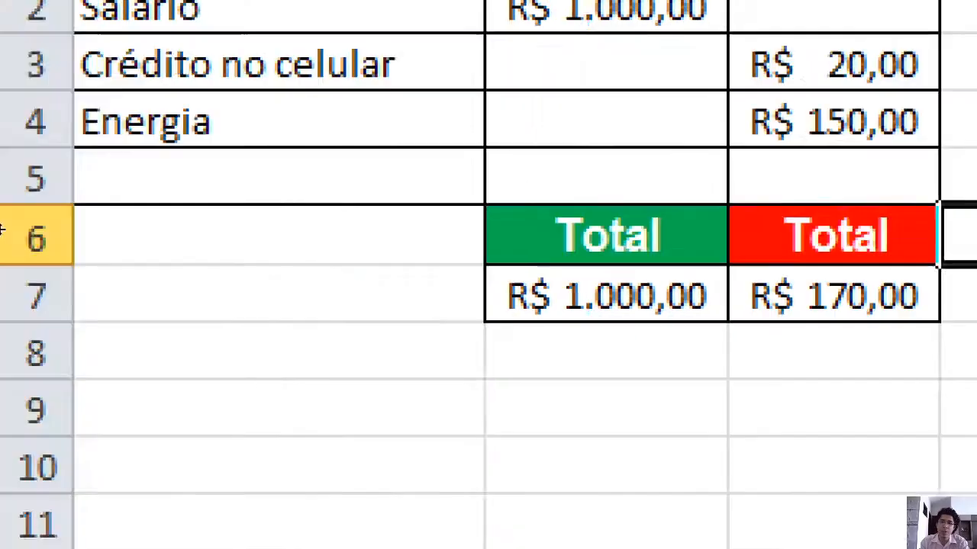
left_click(35, 176)
right_click(34, 178)
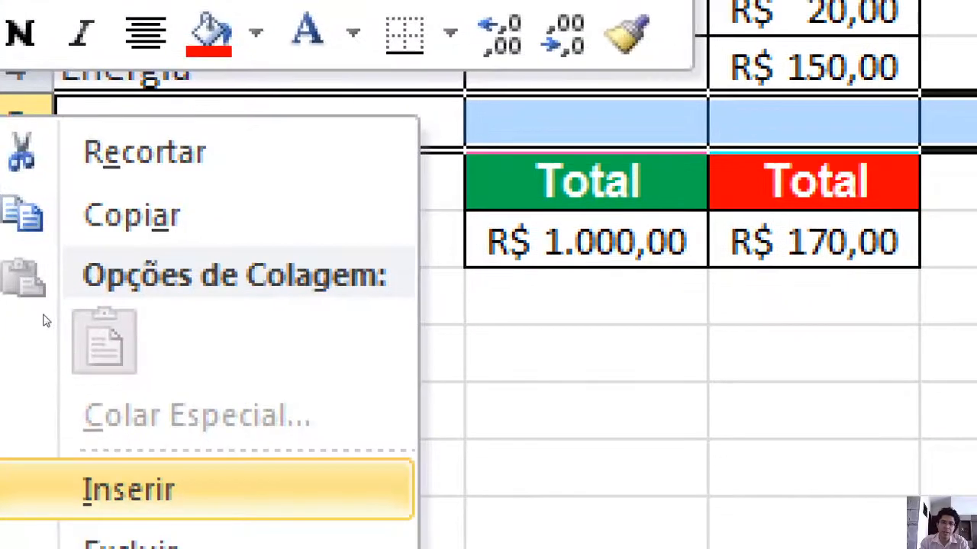
left_click(149, 542)
key("Down")
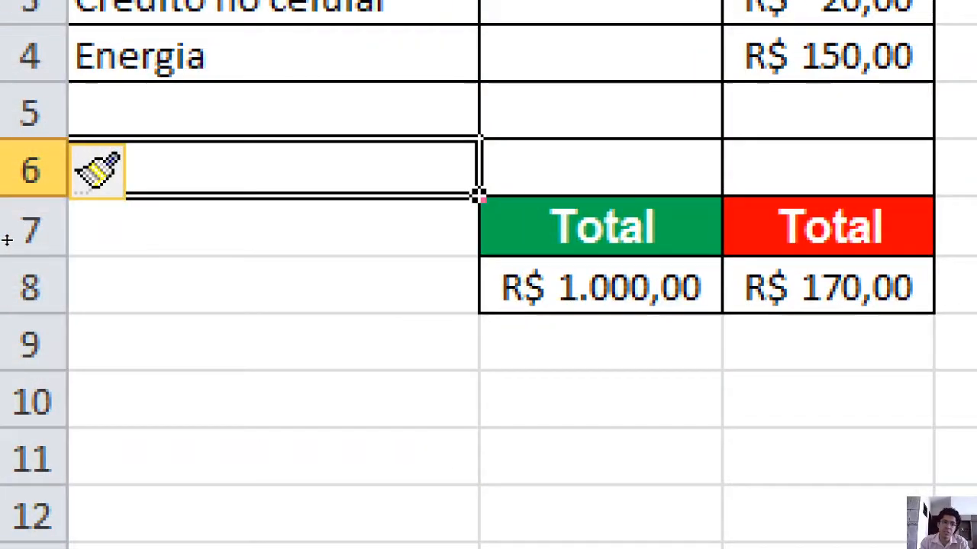
key("ctrl+z")
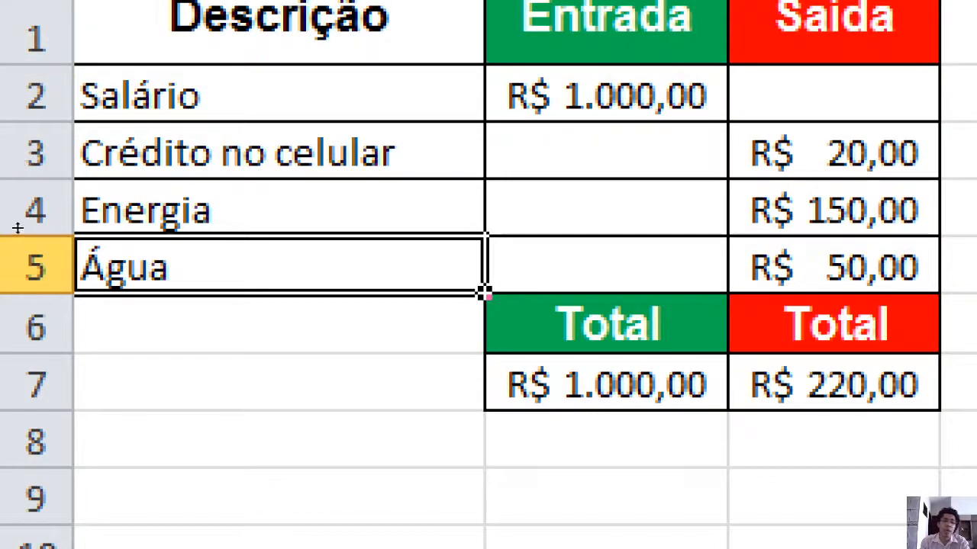
- Insert a blank row above the Água entry and make A5 the active cell
key("shift+space")
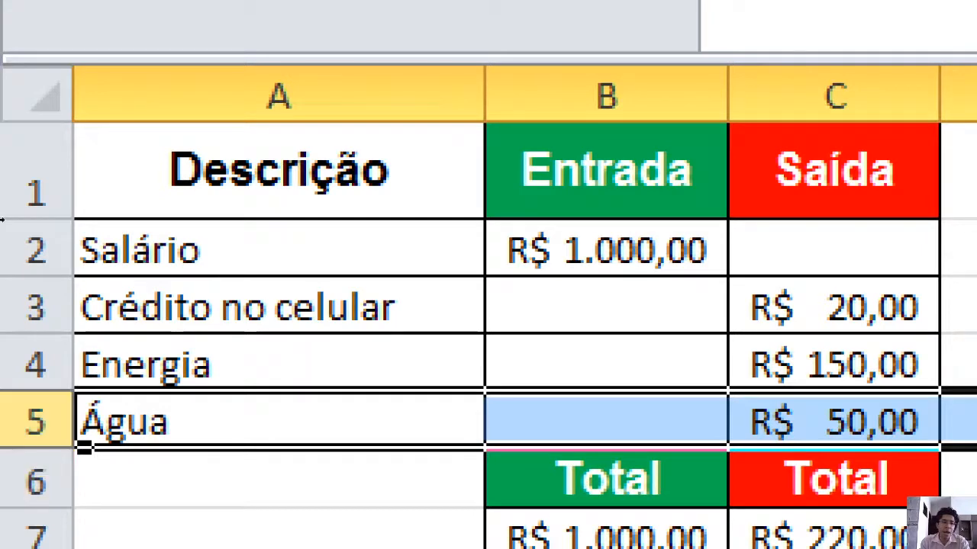
right_click(82, 429)
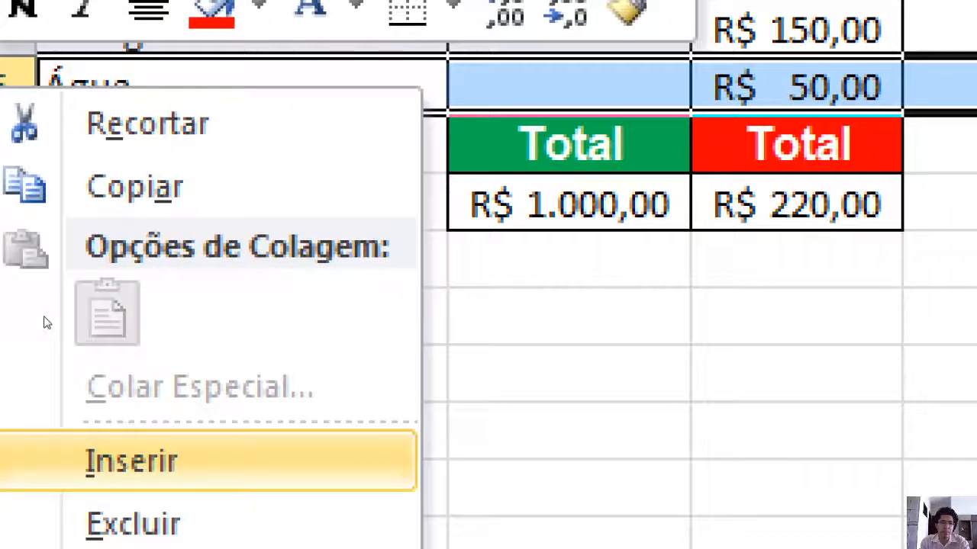
left_click(132, 462)
key("Left")
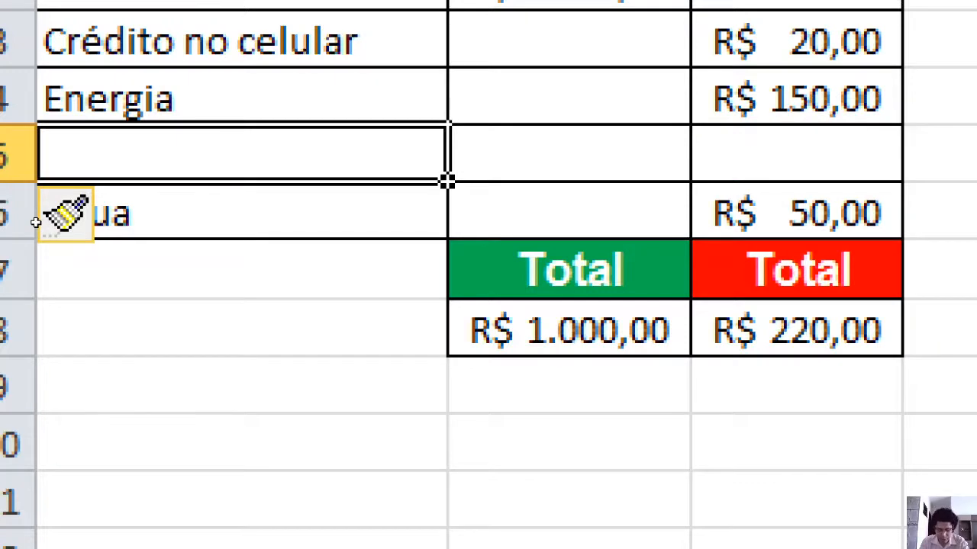
- Enter a Roupa expense in row 5 with a Saída value of 500
type("Roupa")
key("Tab")
key("Tab")
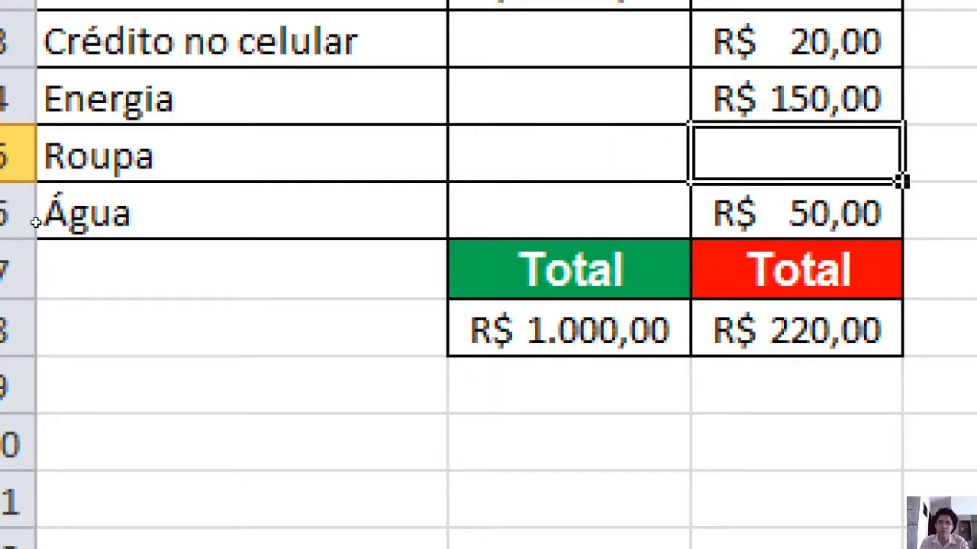
type("500")
key("Return")
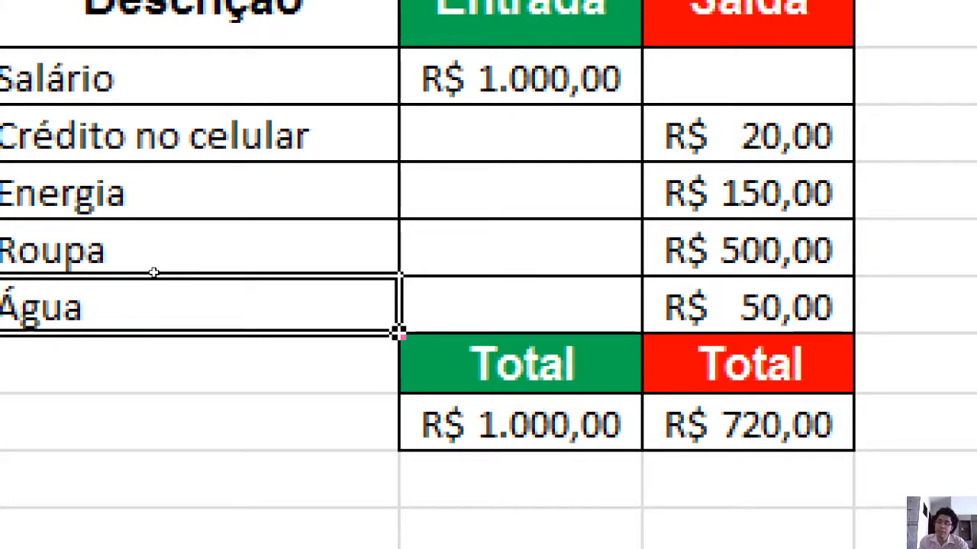
- Examine the Entrada and Saída totals in B8 and C8 and the empty cells beneath them
key("Down")
key("Down")
key("Down")
key("Right")
key("Right")
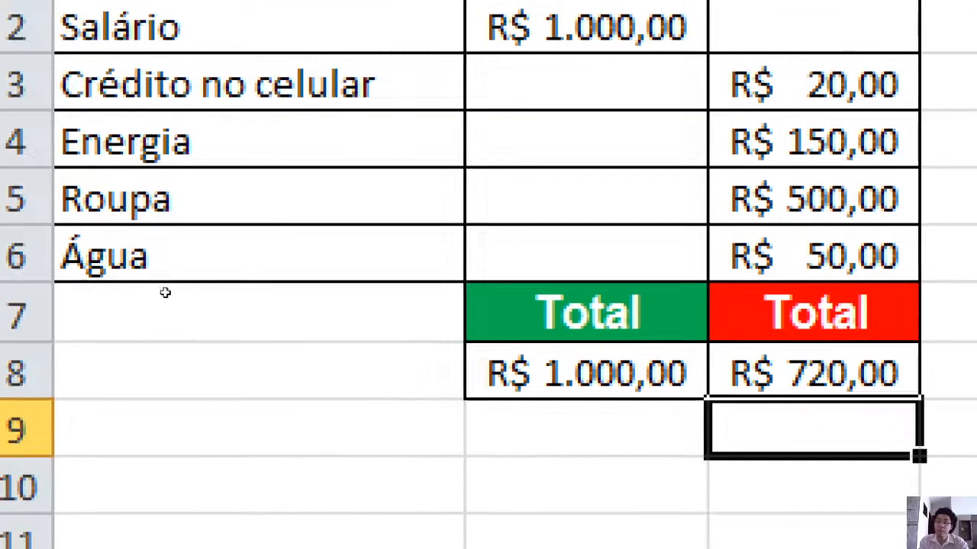
key("Down")
key("Left")
key("shift+Right")
key("Up")
key("Up")
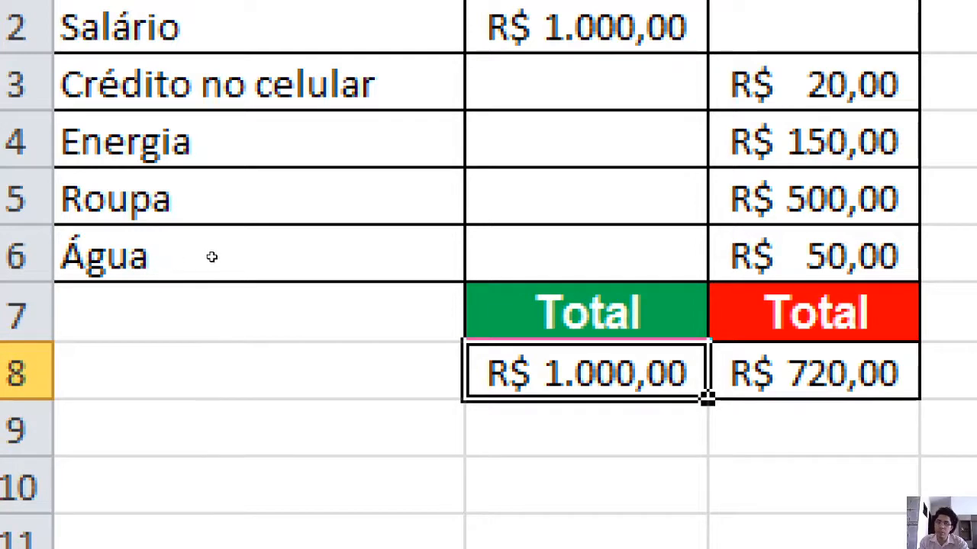
key("Right")
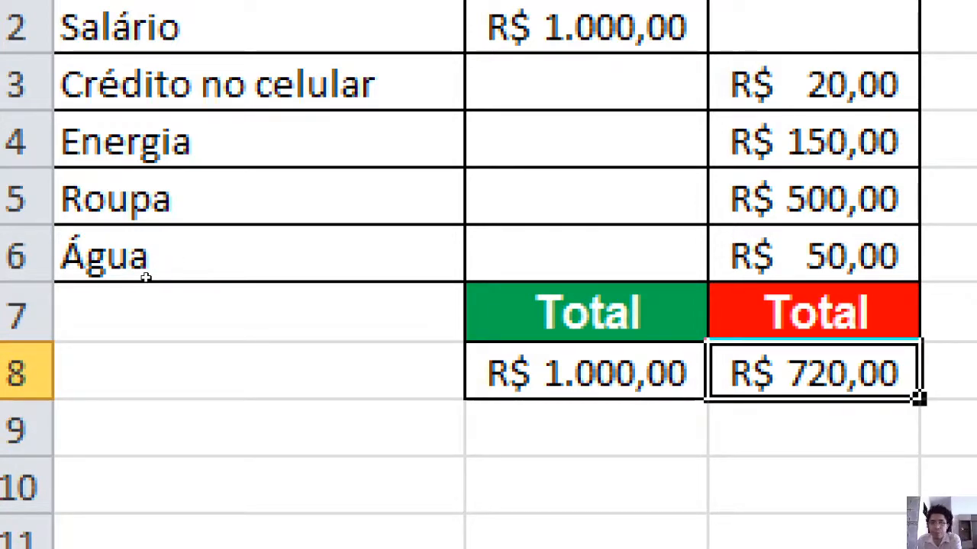
- Merge and center cells B9:C9 directly below the two totals
key("Down")
key("Left")
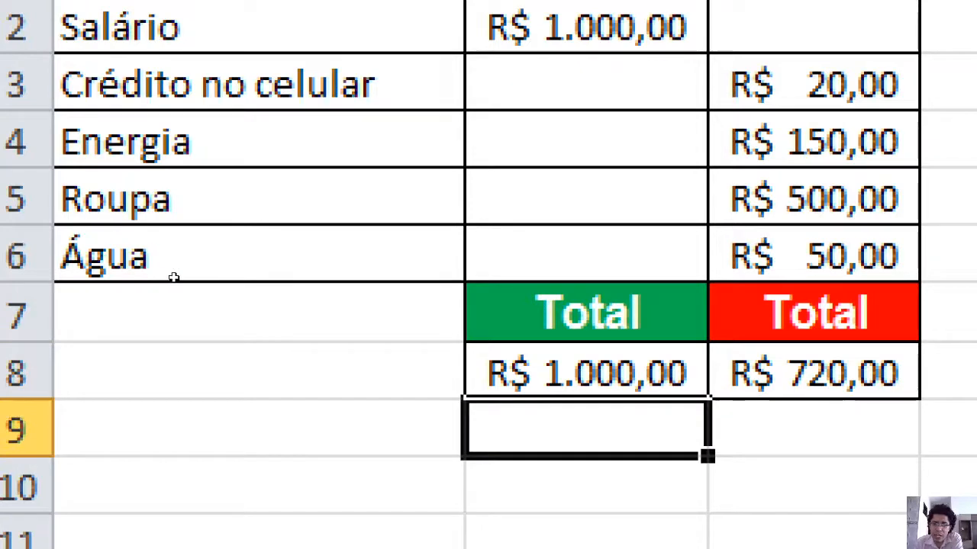
key("shift+Right")
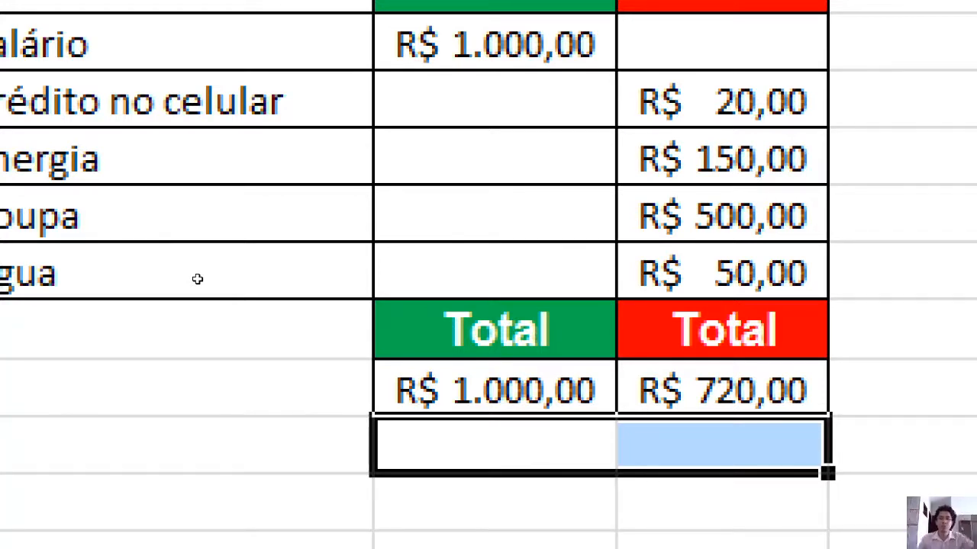
key("shift+Left")
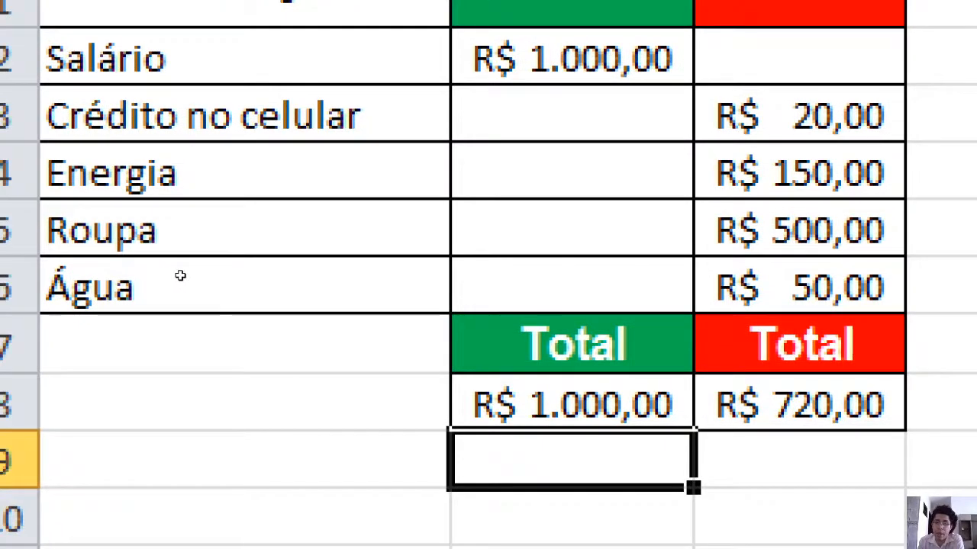
key("shift+Right")
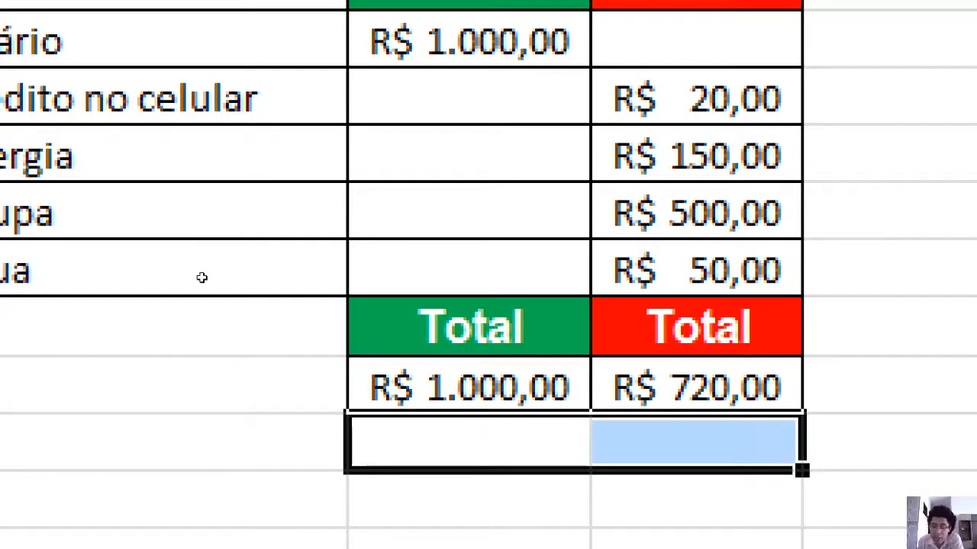
right_click(673, 447)
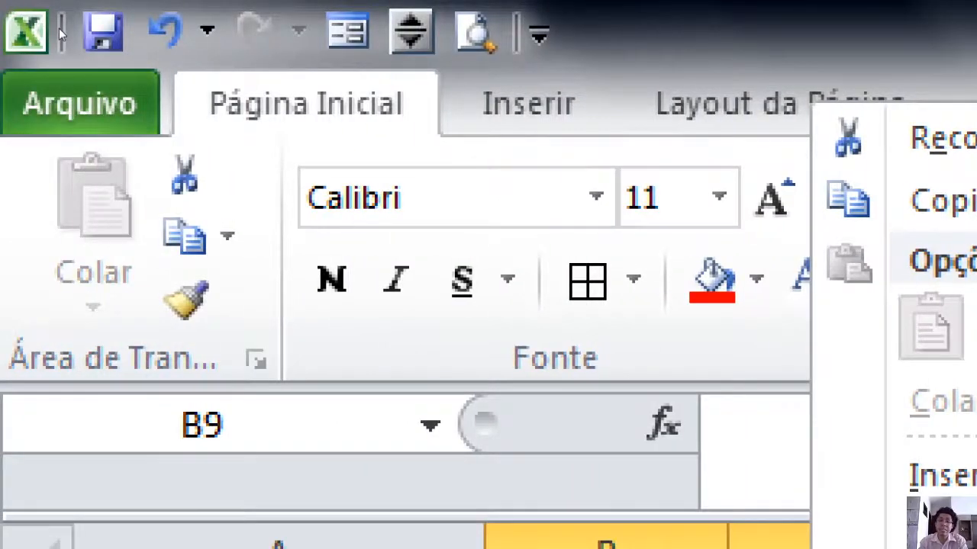
left_click(59, 28)
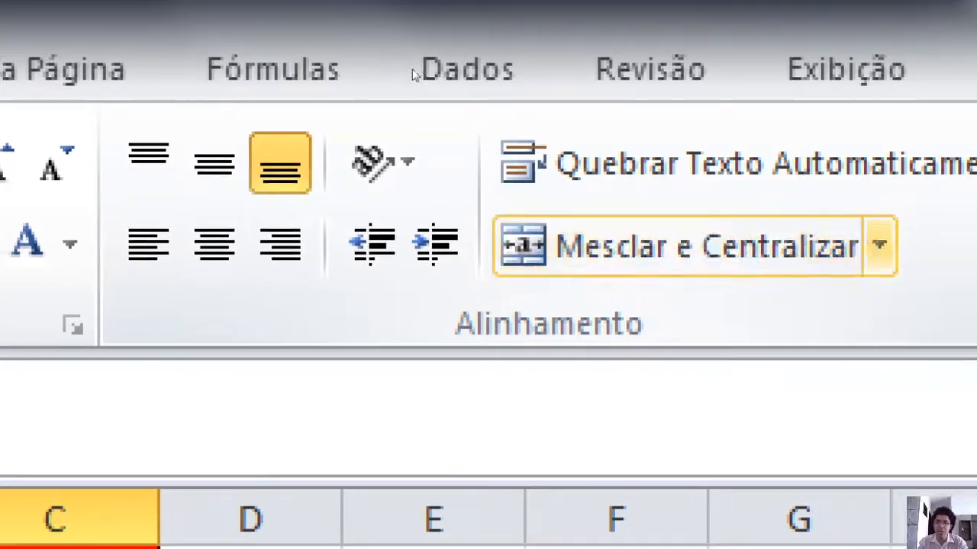
left_click(879, 245)
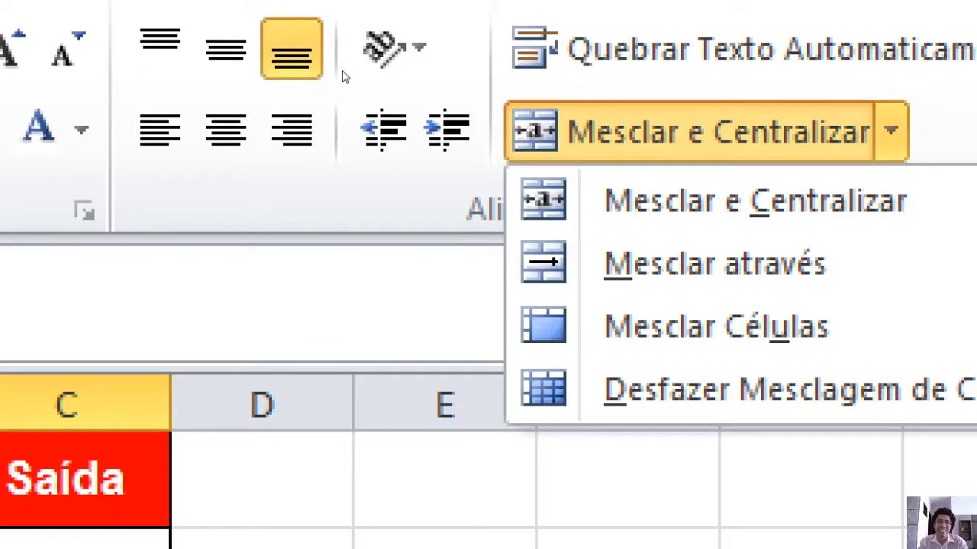
left_click(611, 133)
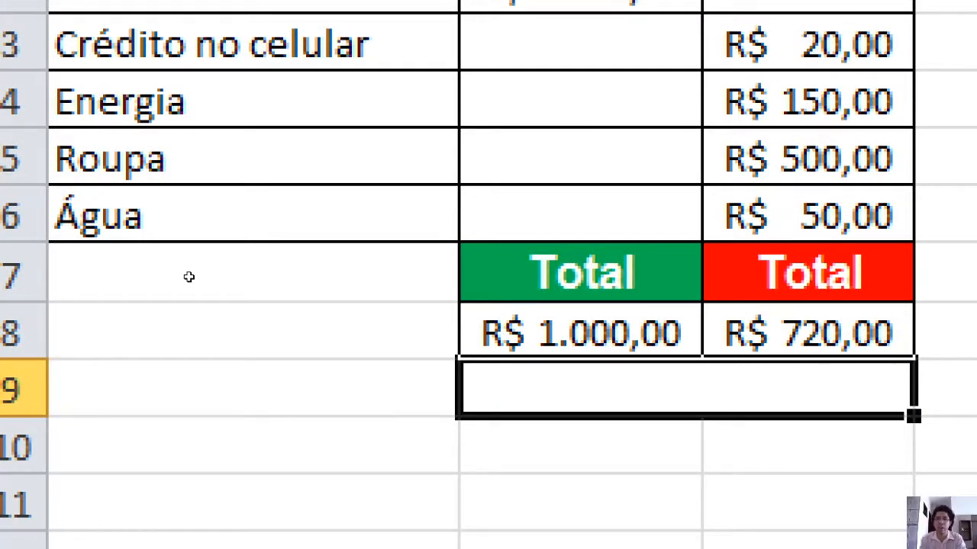
- Compare the merged B9:C9 cell with the separate cells above and below it
key("Up")
key("Up")
key("Down")
key("Down")
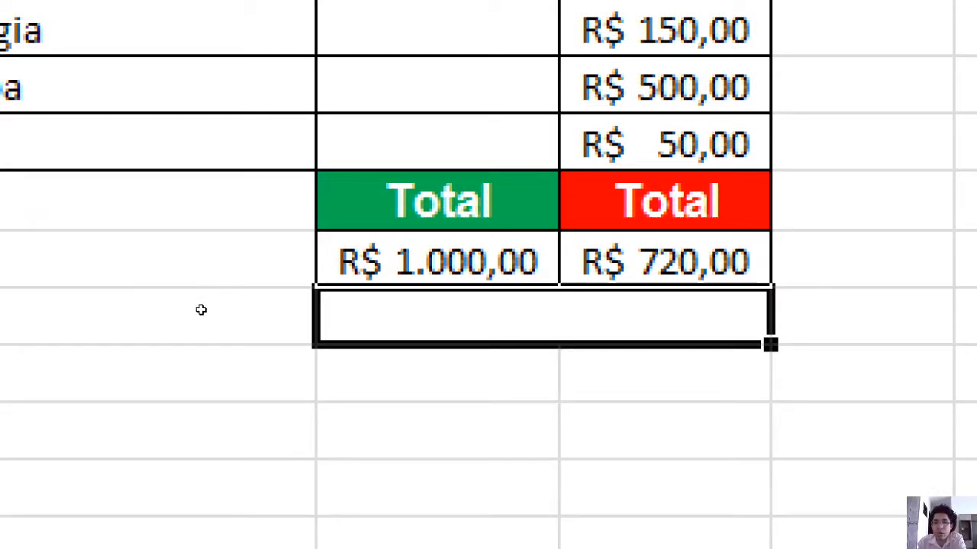
key("Down")
key("Down")
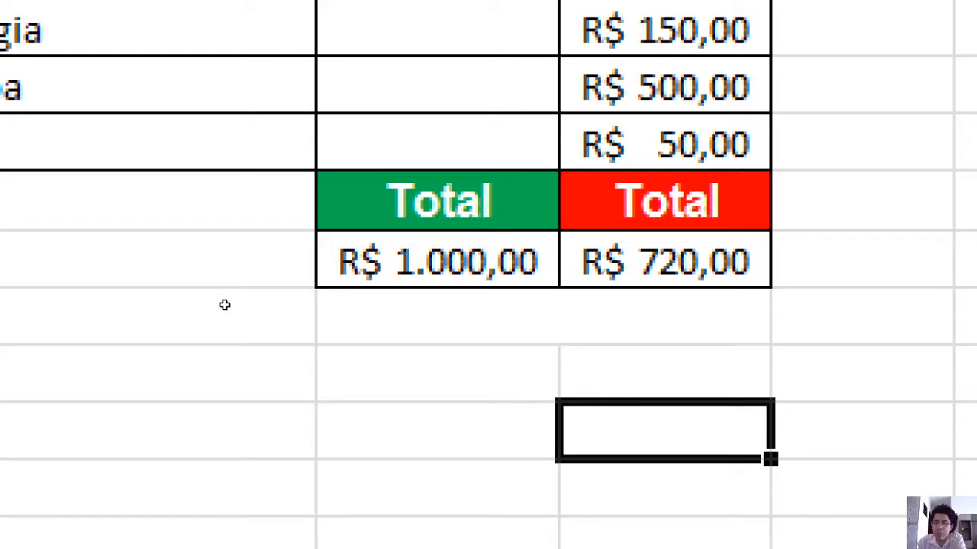
key("shift+Right")
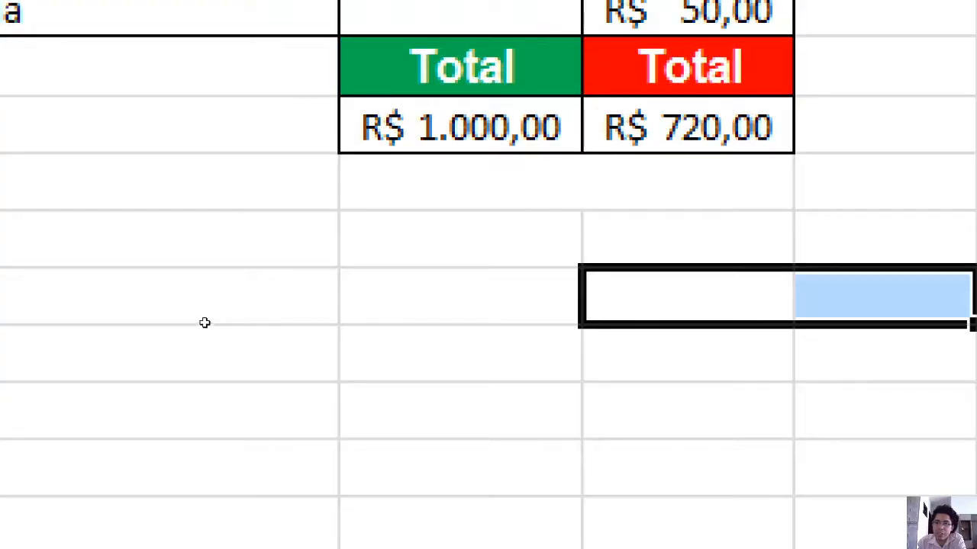
key("shift+Left")
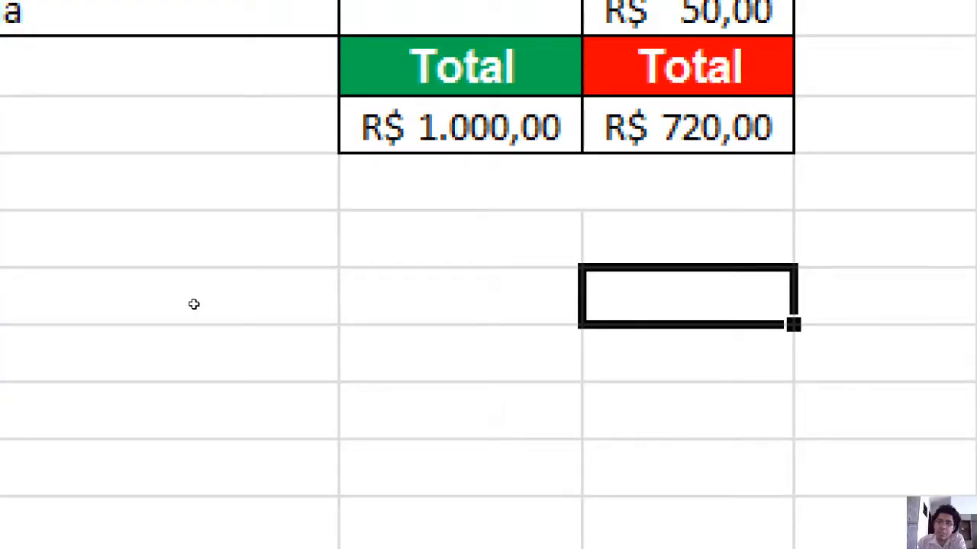
key("shift+Left")
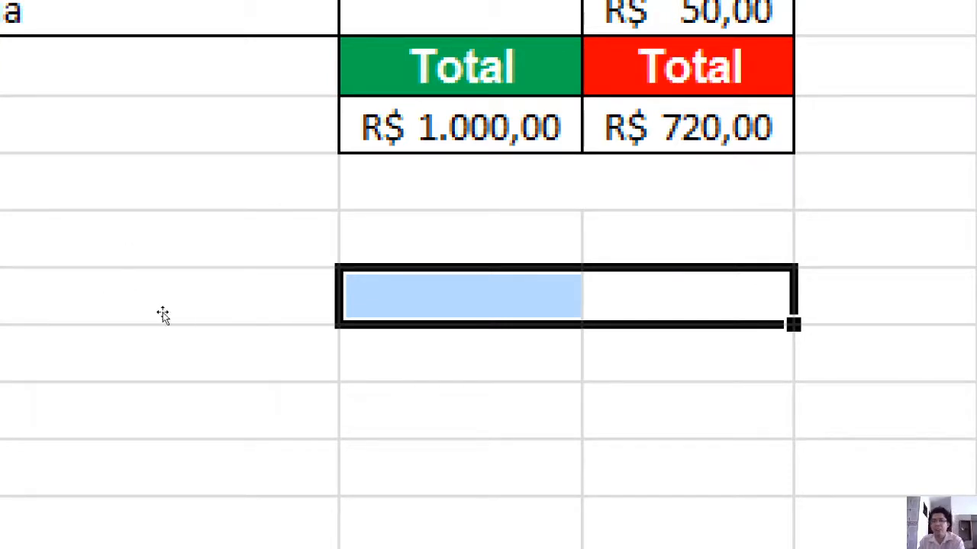
left_click(687, 524)
- Enter the label "Lucro ou resto" in the merged cell below the totals
left_click(567, 181)
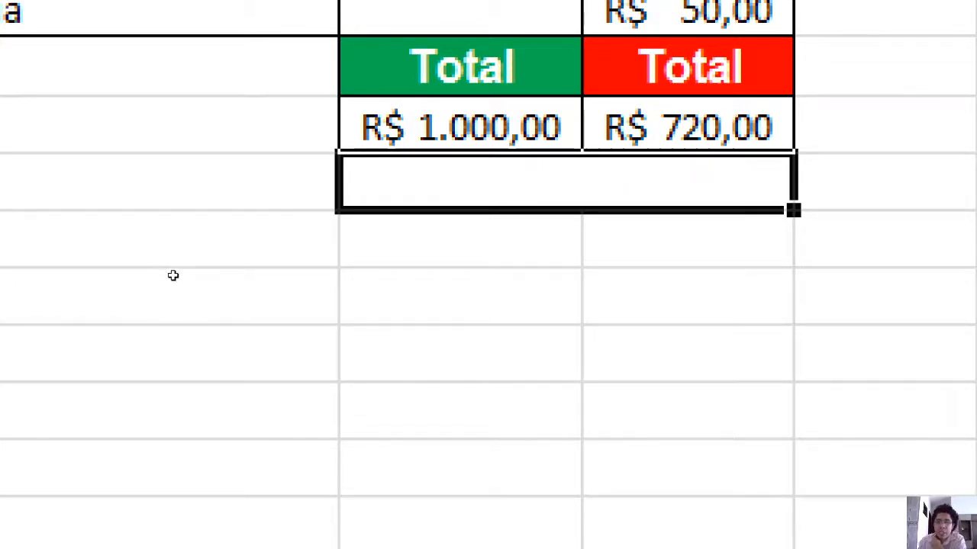
type("Li")
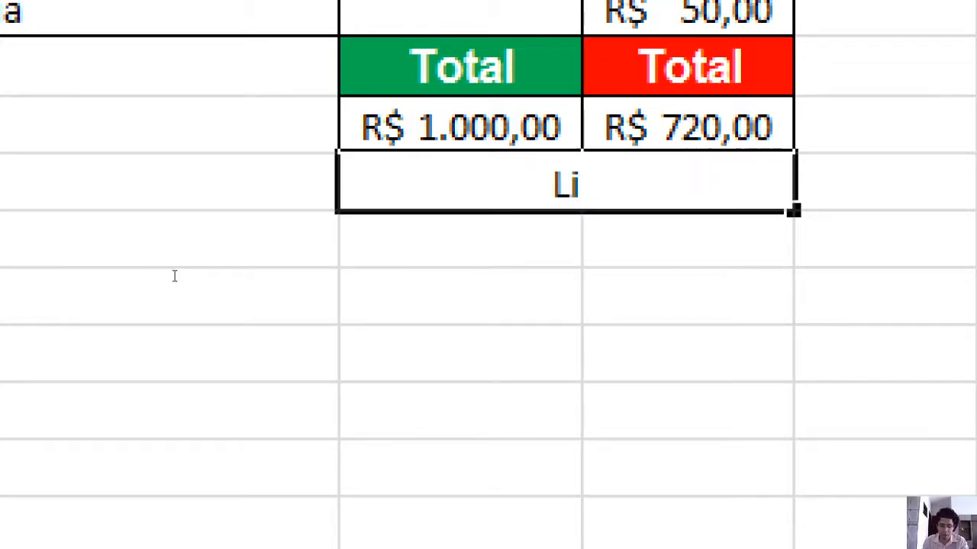
key("BackSpace")
key("BackSpace")
type("Luc")
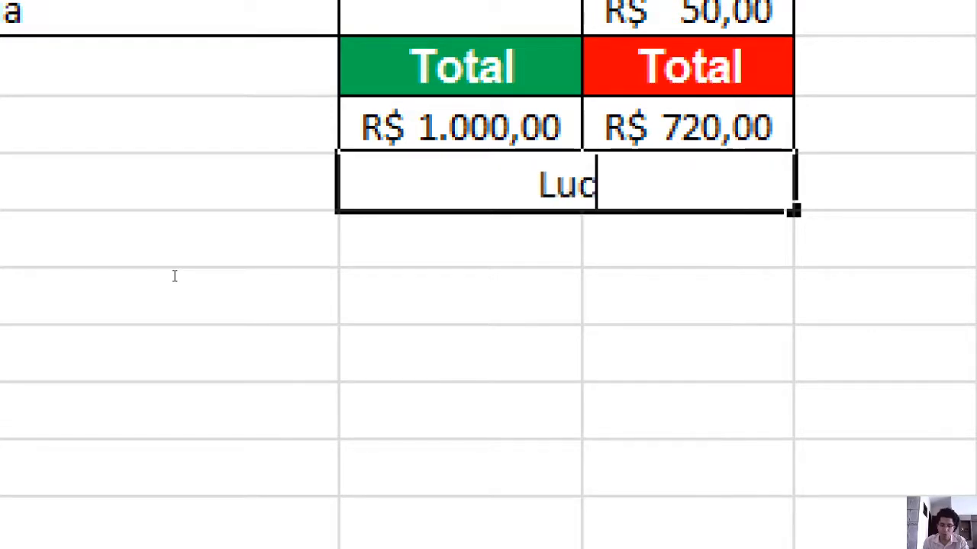
type("ro ou rest")
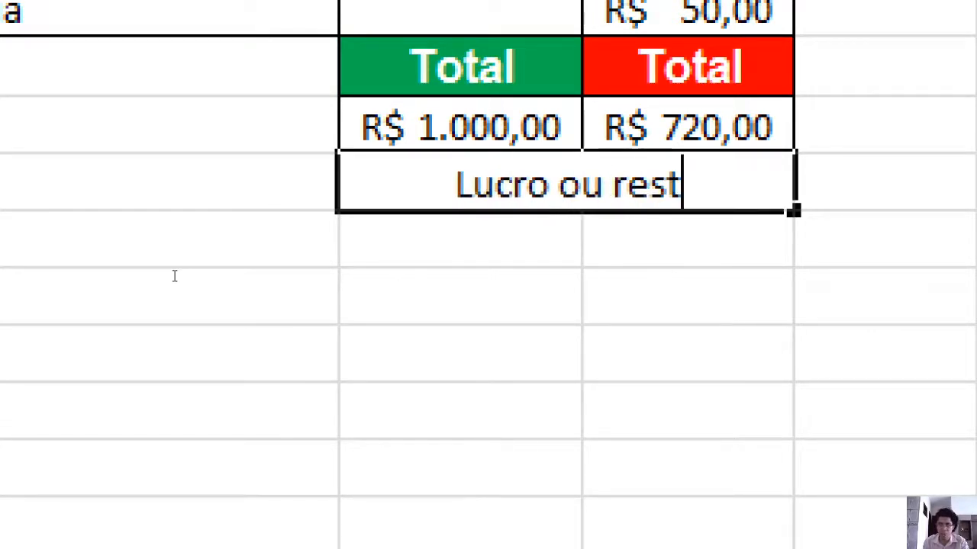
type("0")
key("BackSpace")
type("o")
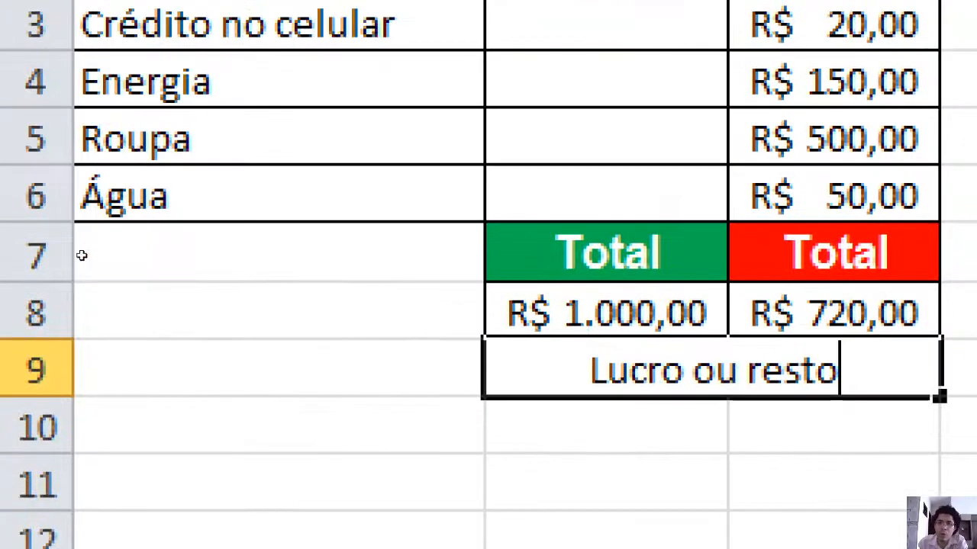
left_click(2, 100)
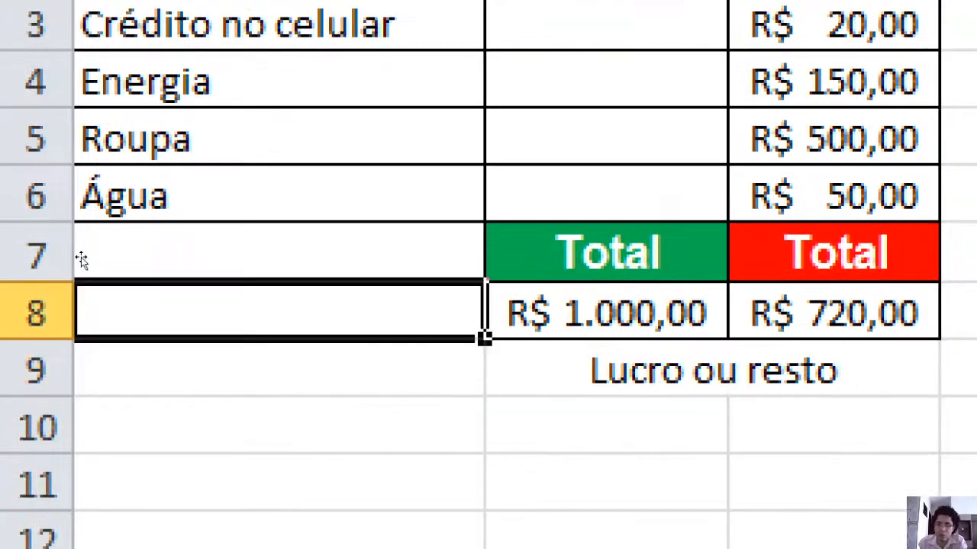
- Copy the Descrição header's formatting onto the "Lucro ou resto" cell with the Format Painter
key("Down")
key("Right")
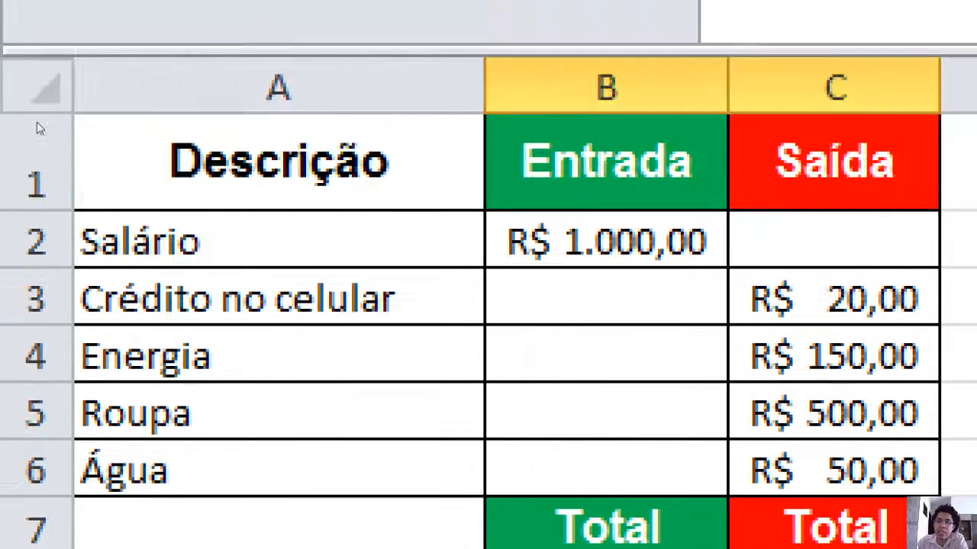
left_click(86, 159)
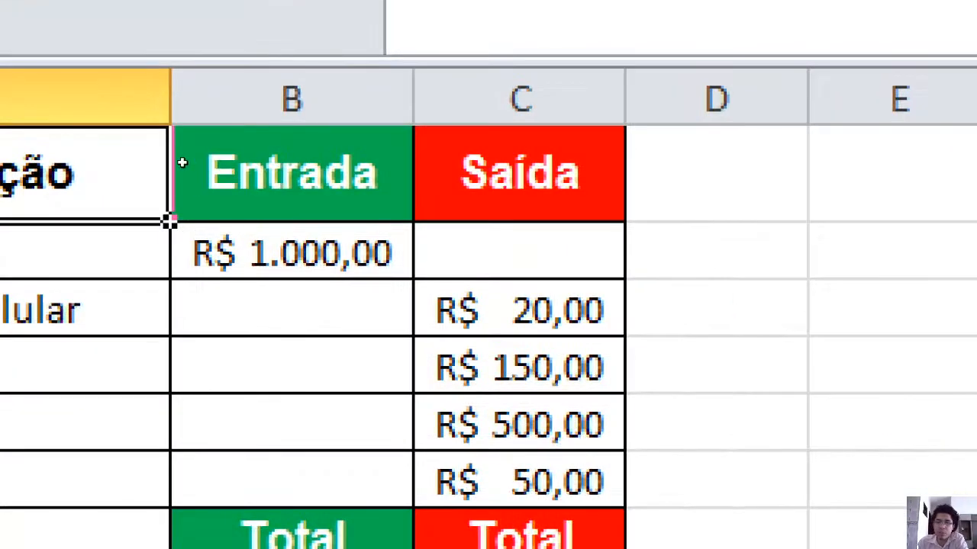
left_click(173, 160)
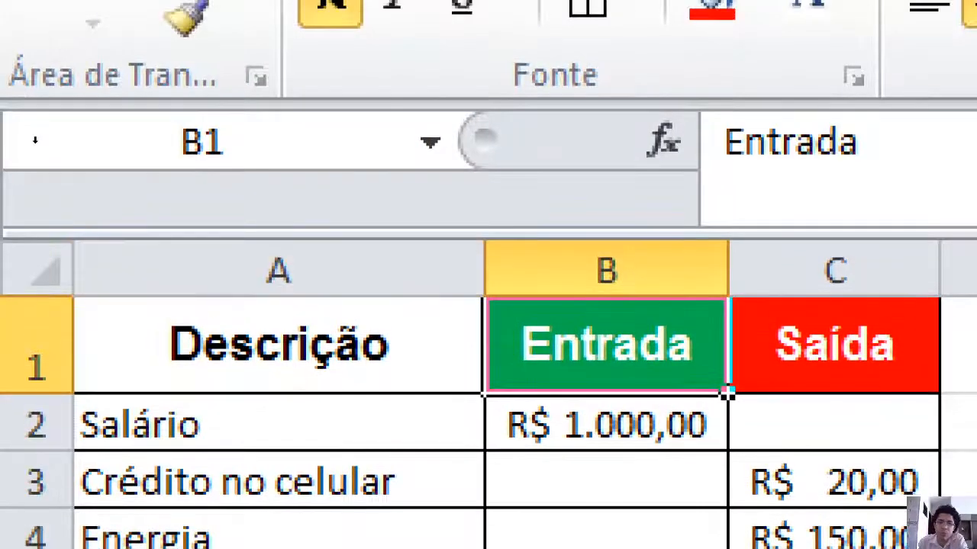
key("Left")
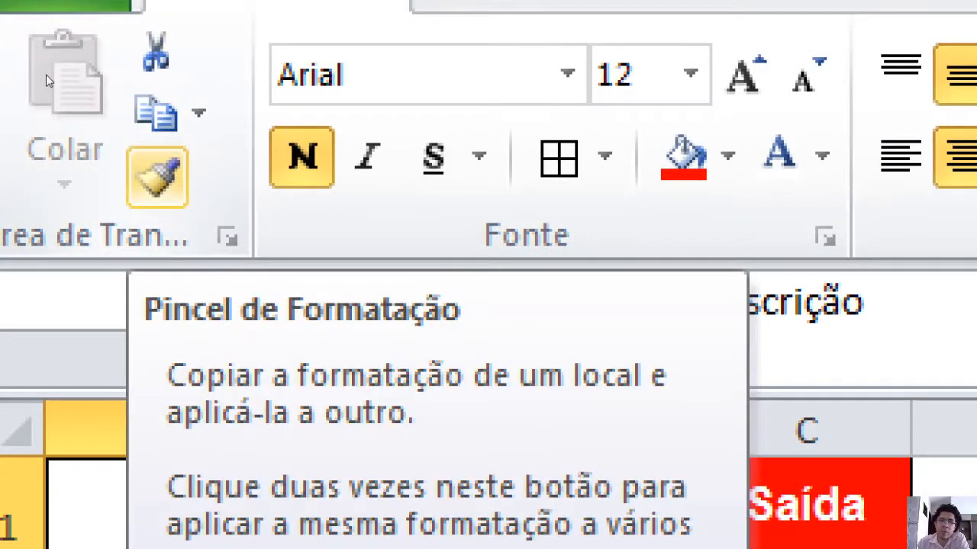
left_click(156, 175)
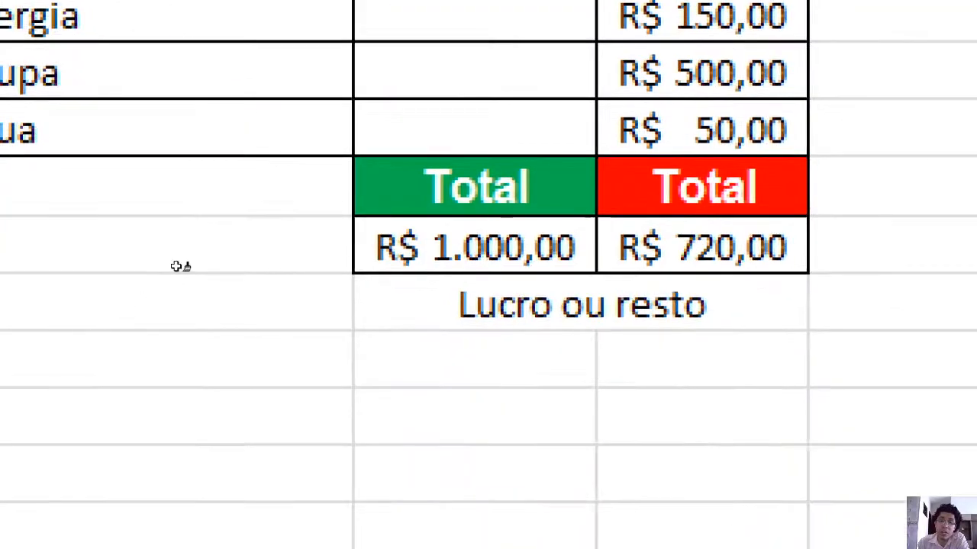
left_click(180, 323)
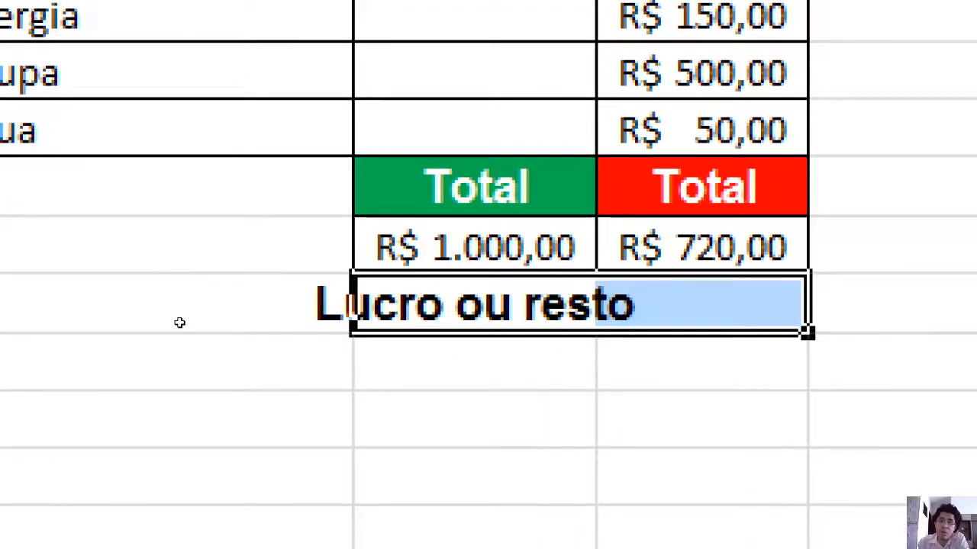
- Check whether B9 and C9 under the totals are still merged around the "Lucro ou resto" label
key("Down")
key("Down")
key("Down")
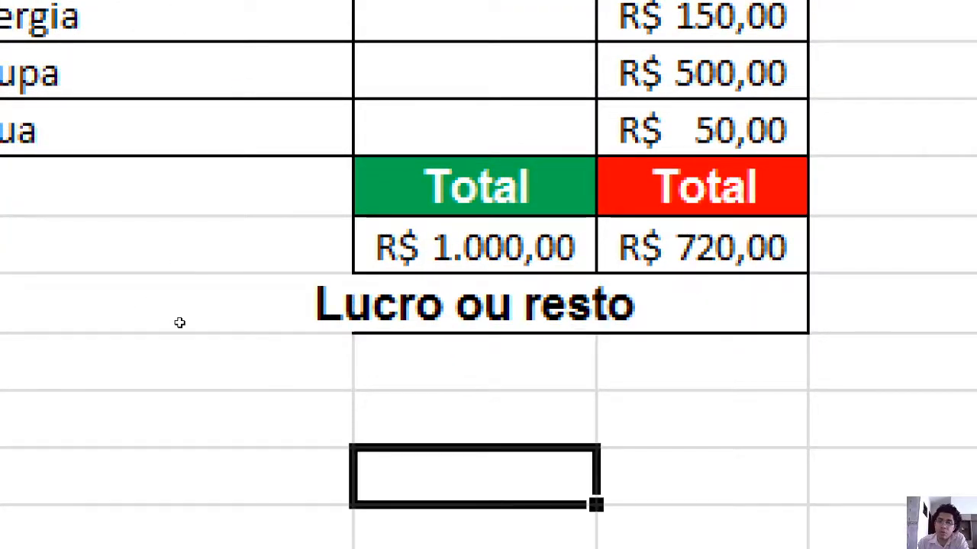
key("Up")
key("Up")
key("Up")
key("Right")
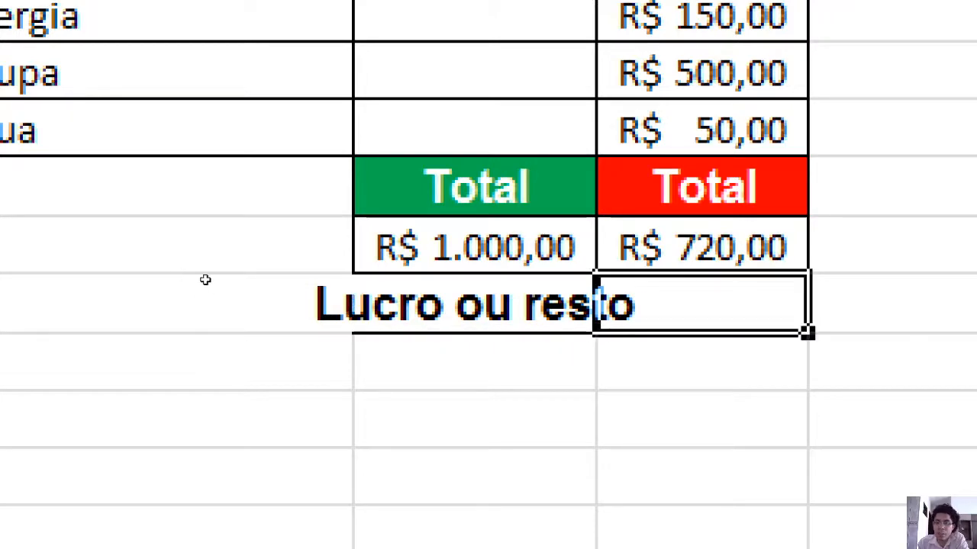
key("ctrl+Home")
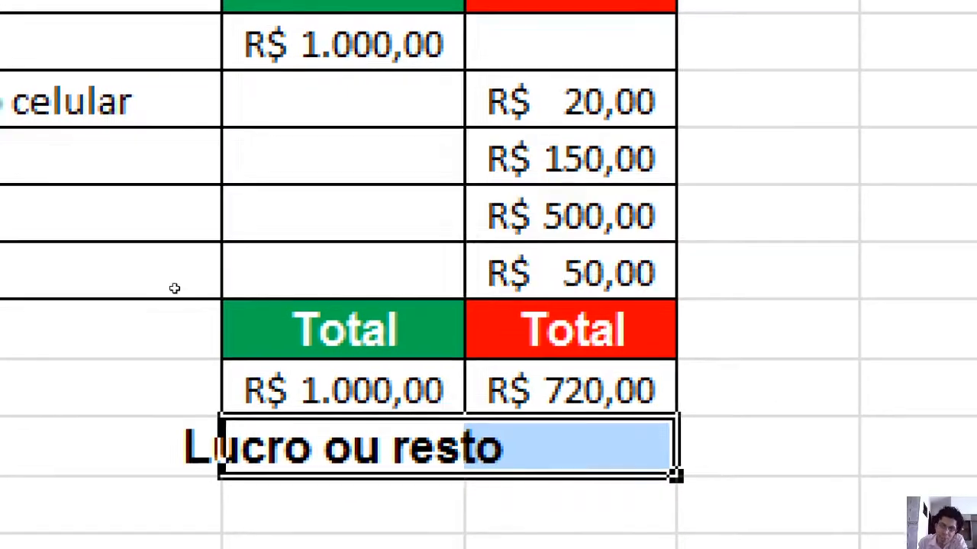
- Merge and center cells B9:C9 again around the "Lucro ou resto" label
key("Right")
key("Left")
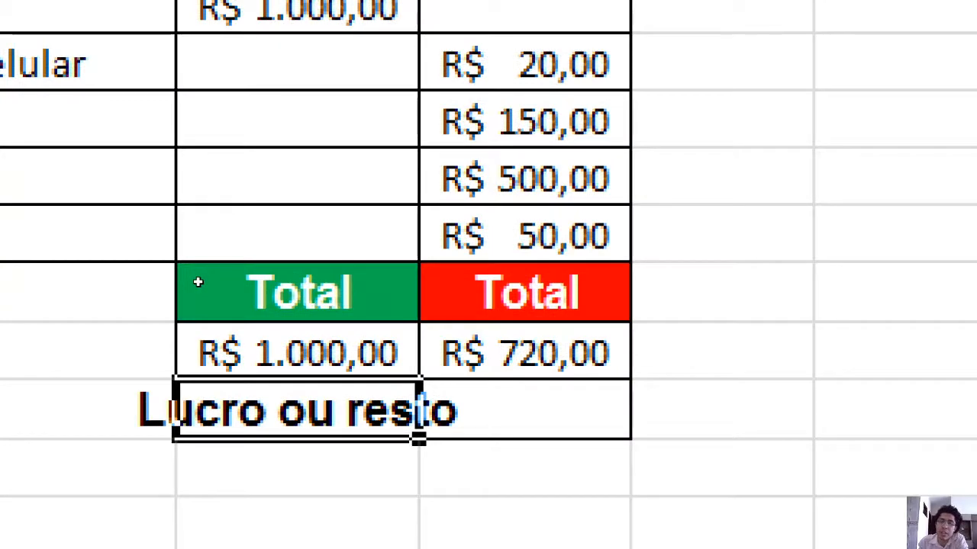
key("shift+Right")
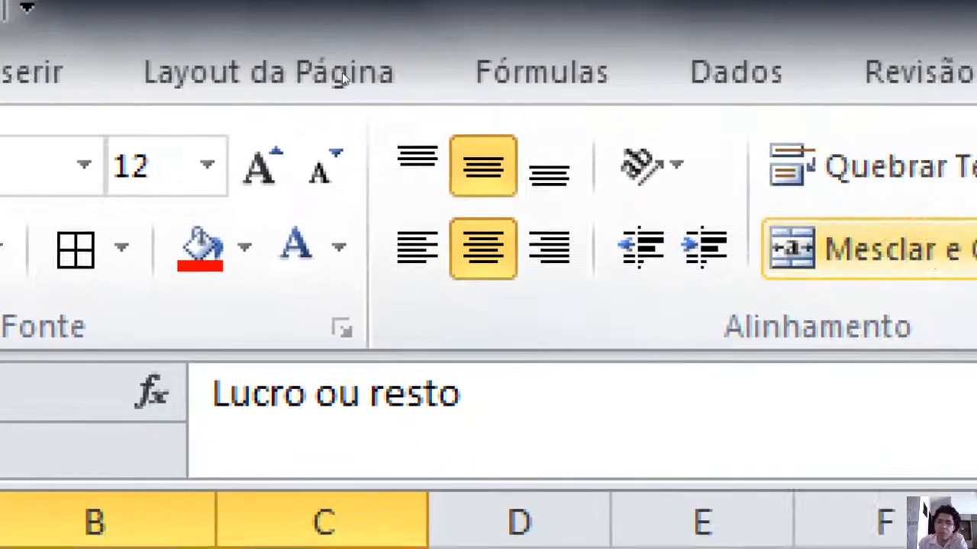
key("Return")
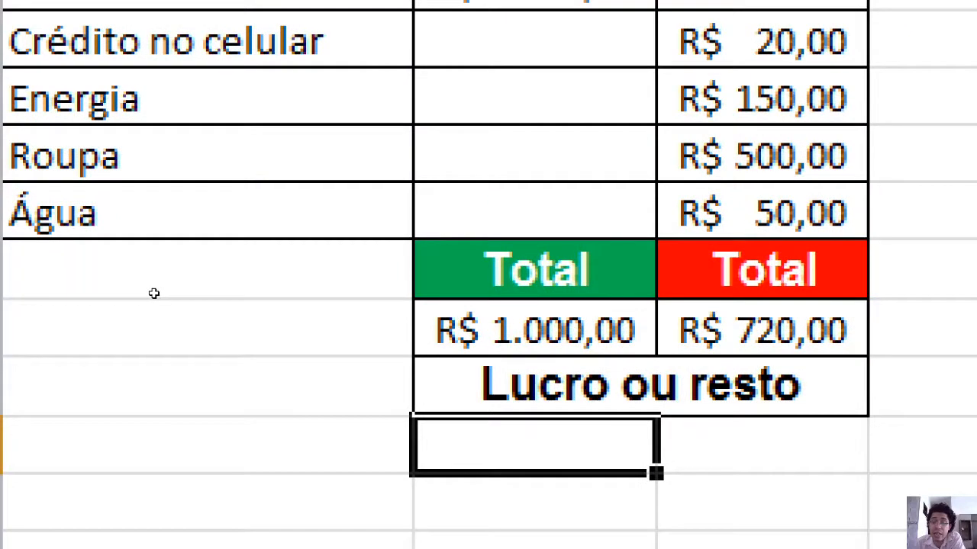
- Compare the separate cells B10 and C10 with the merged "Lucro ou resto" cell above them
key("shift+Right")
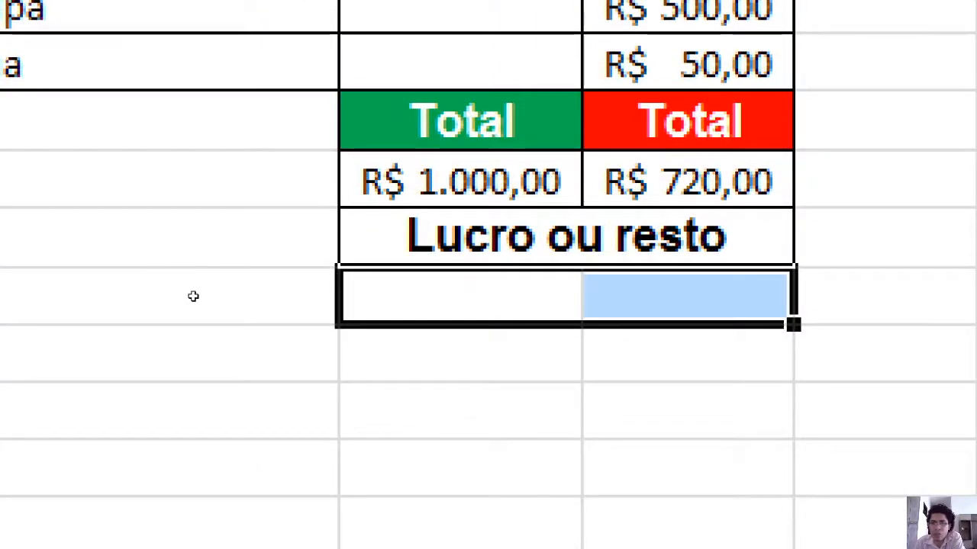
key("shift+Left")
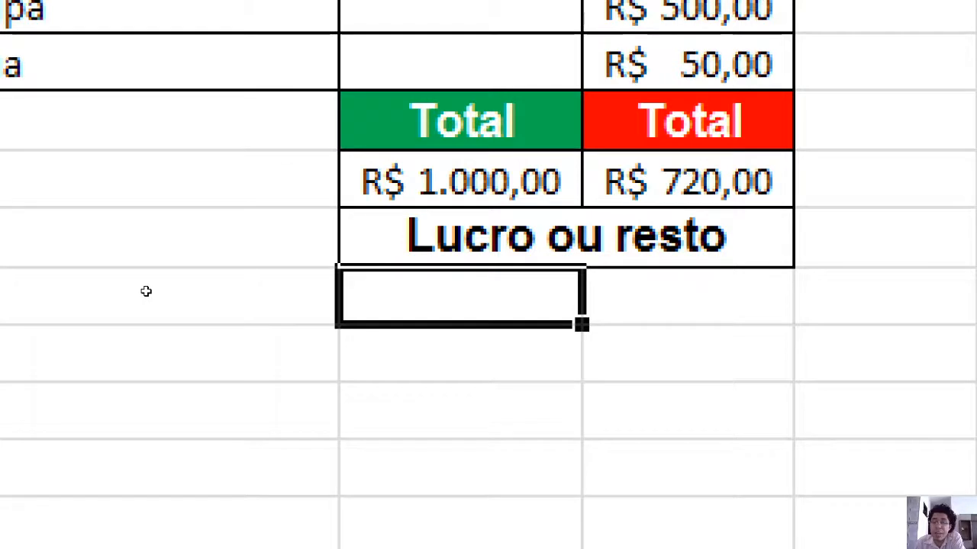
key("shift+Right")
key("shift+Left")
key("shift+Right")
key("shift+Left")
key("shift+Right")
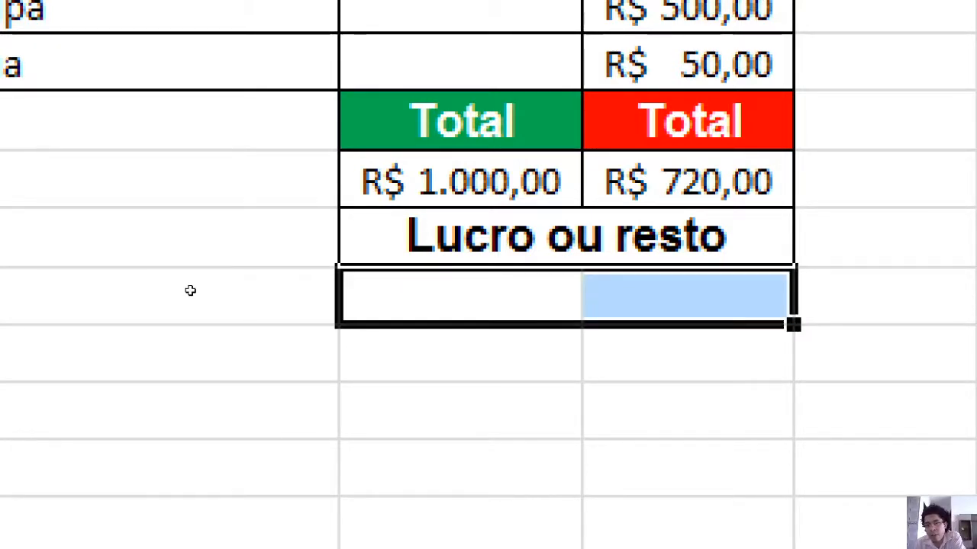
key("Up")
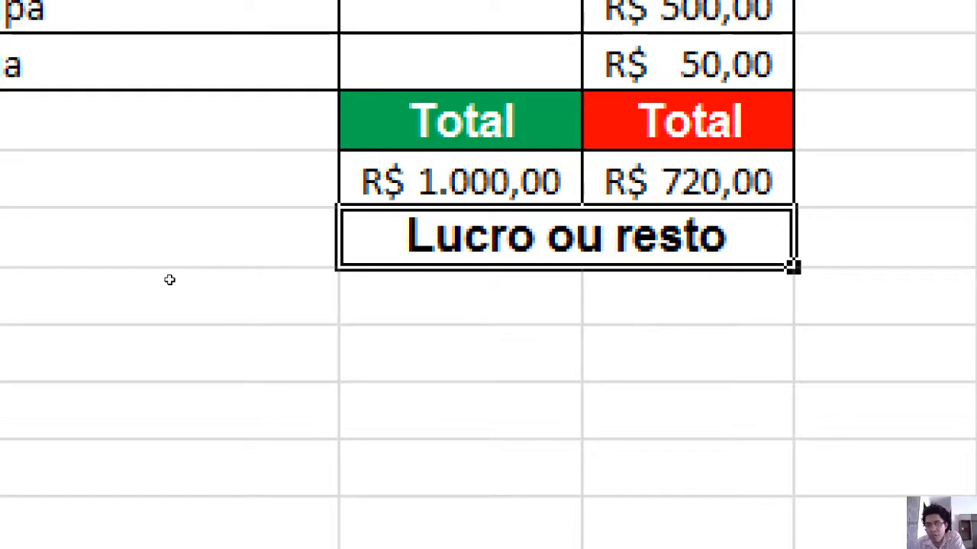
key("Down")
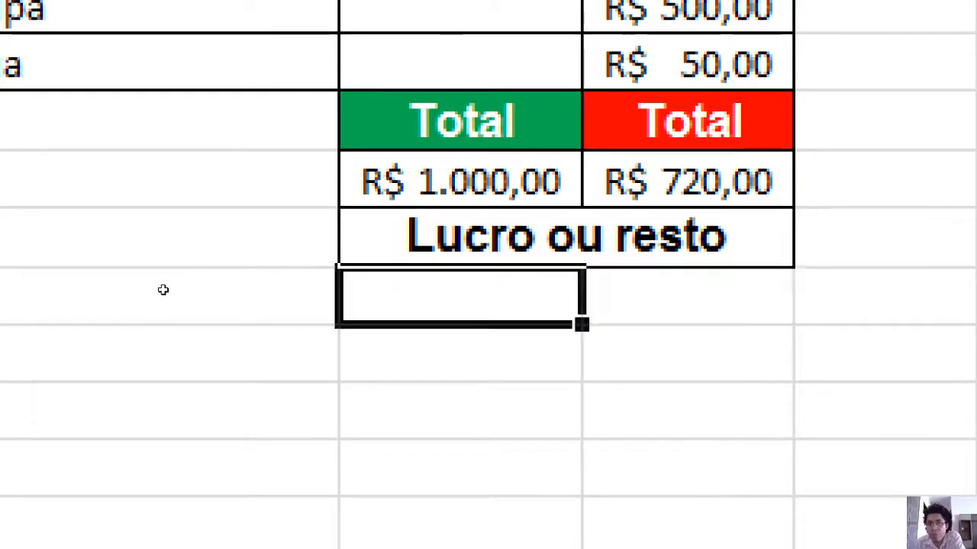
key("shift+Right")
key("shift+Left")
key("shift+Right")
- Fill the merged "Lucro ou resto" cell down one row and clear the copied text from the new merged cell
key("Up")
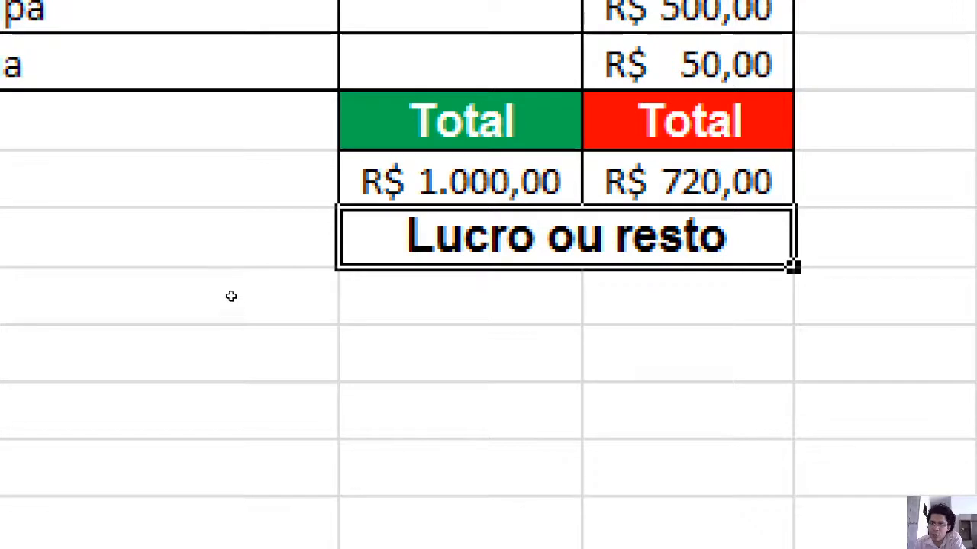
mouse_move(793, 266)
left_mouse_down()
mouse_move(798, 316)
mouse_move(801, 307)
left_mouse_up()
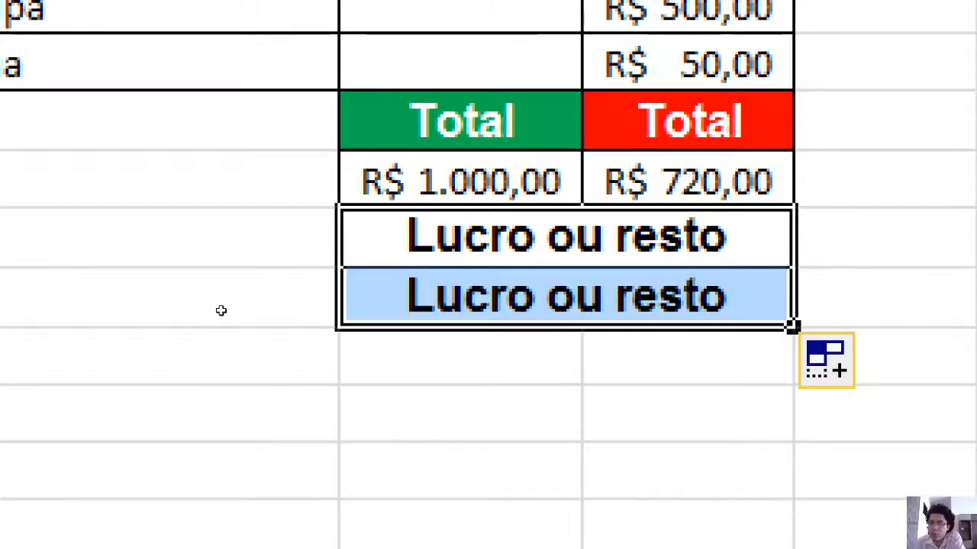
left_click(687, 356)
left_click(656, 299)
key("Delete")
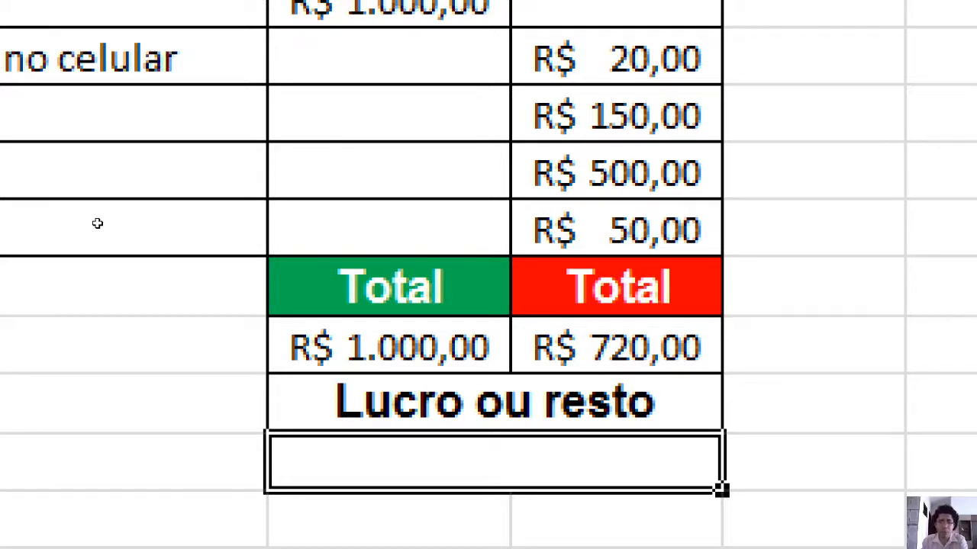
- Enter the formula =B8-C8 in the merged cell under "Lucro ou resto"
type("=")
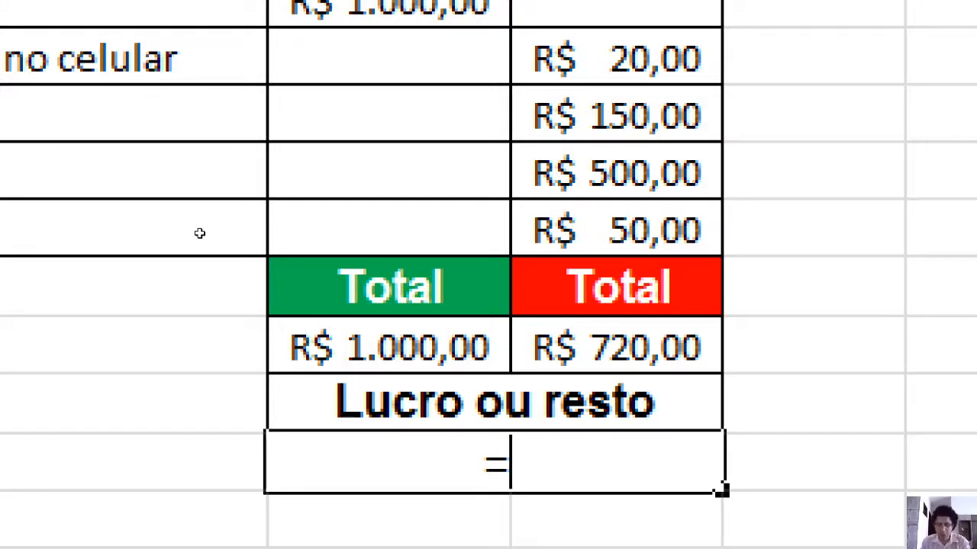
type("SU")
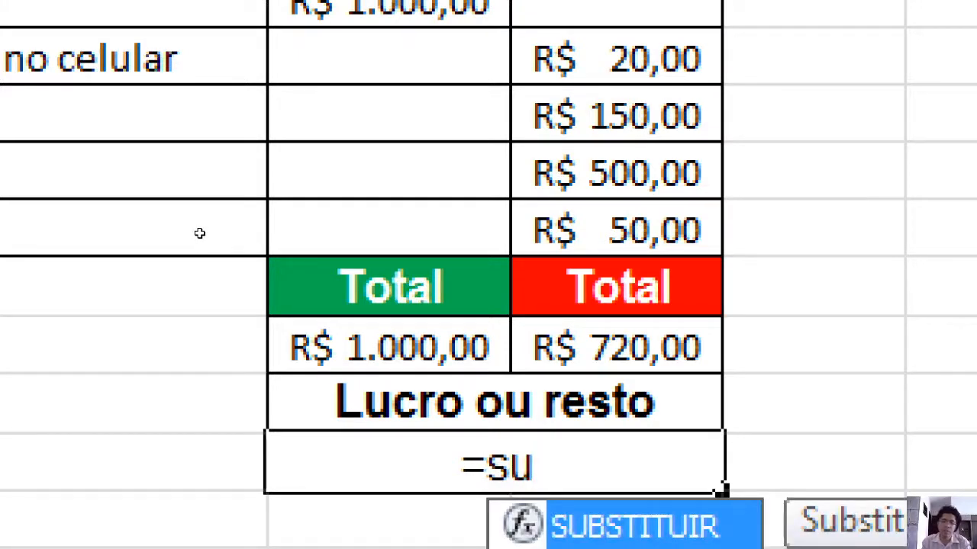
key("BackSpace")
key("BackSpace")
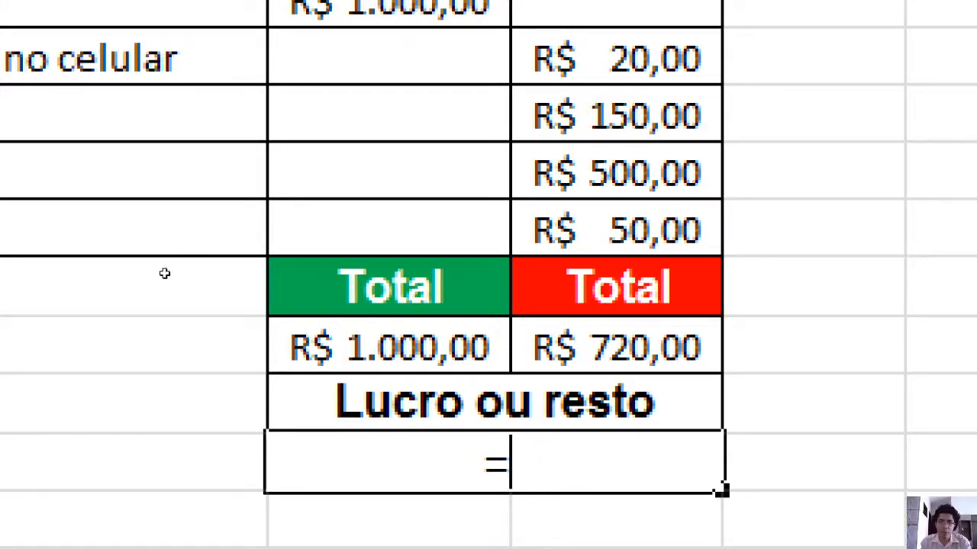
type("B8")
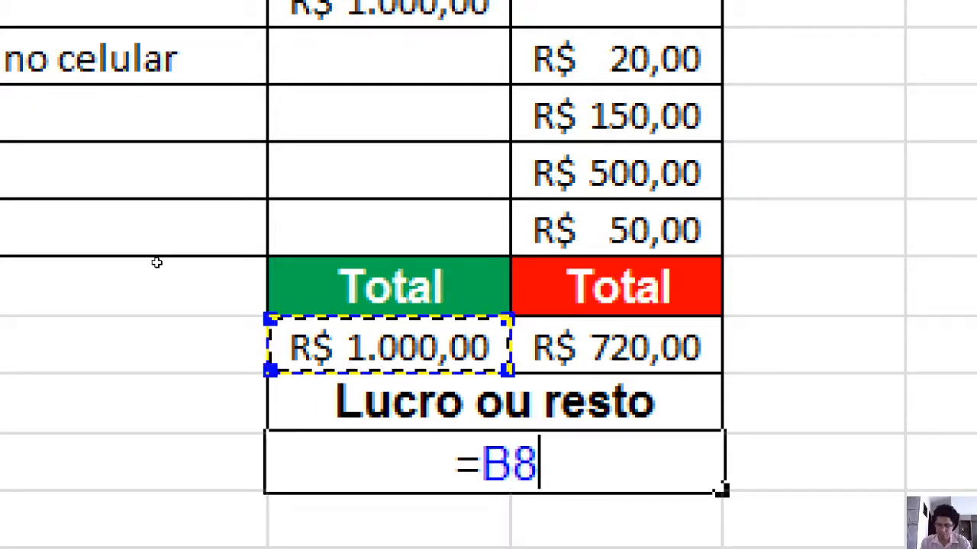
type("-C8")
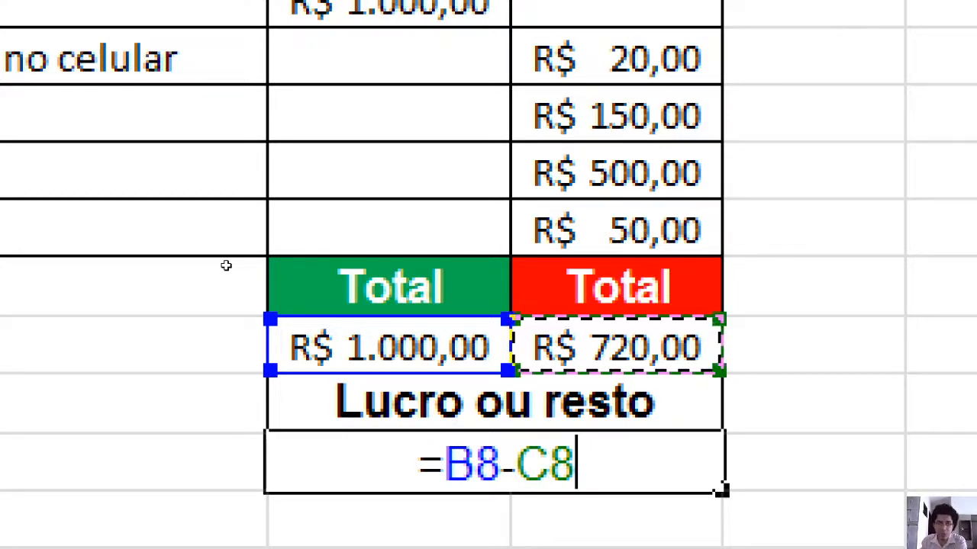
key("Return")
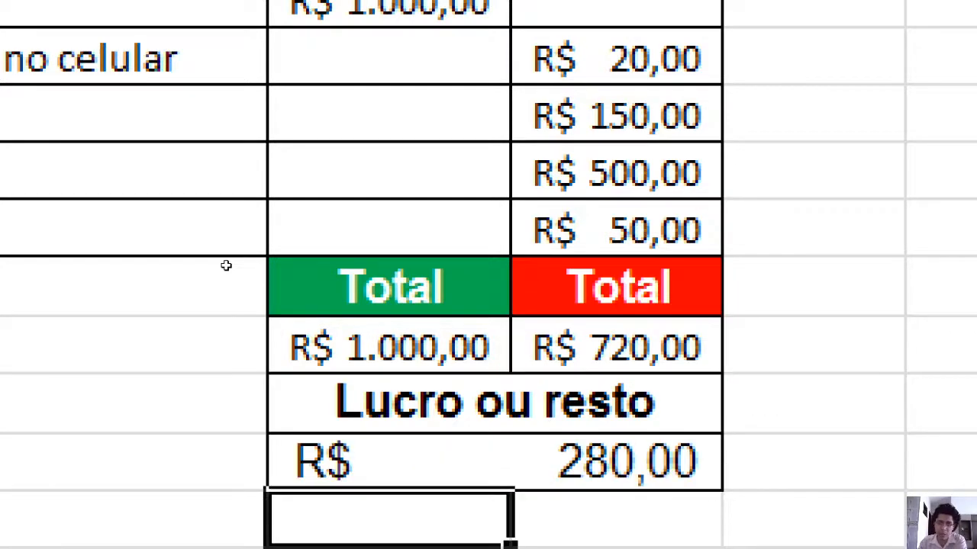
key("Up")
key("shift+Down")
key("shift+Up")
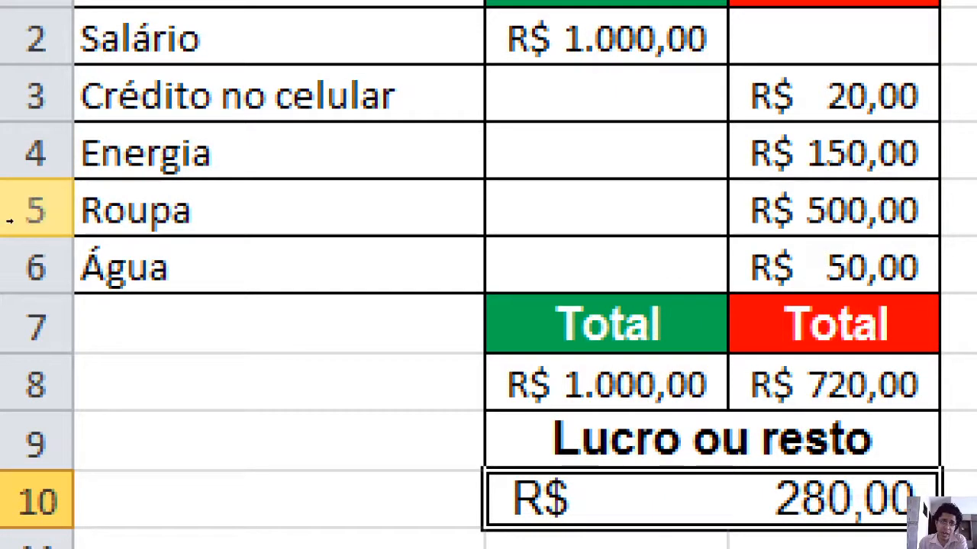
- Set the Saída value of the Roupa expense to 800
left_click(9, 221)
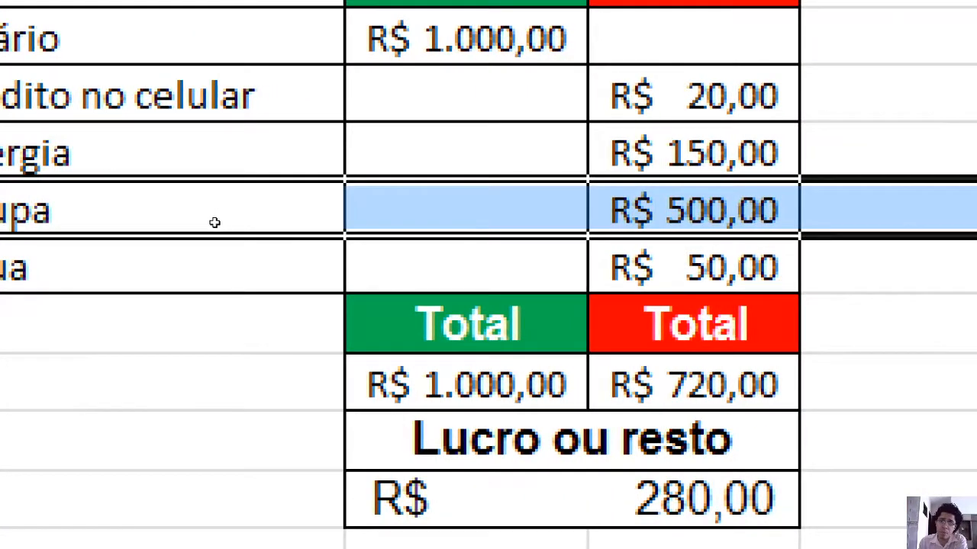
key("Right")
key("Right")
type("800")
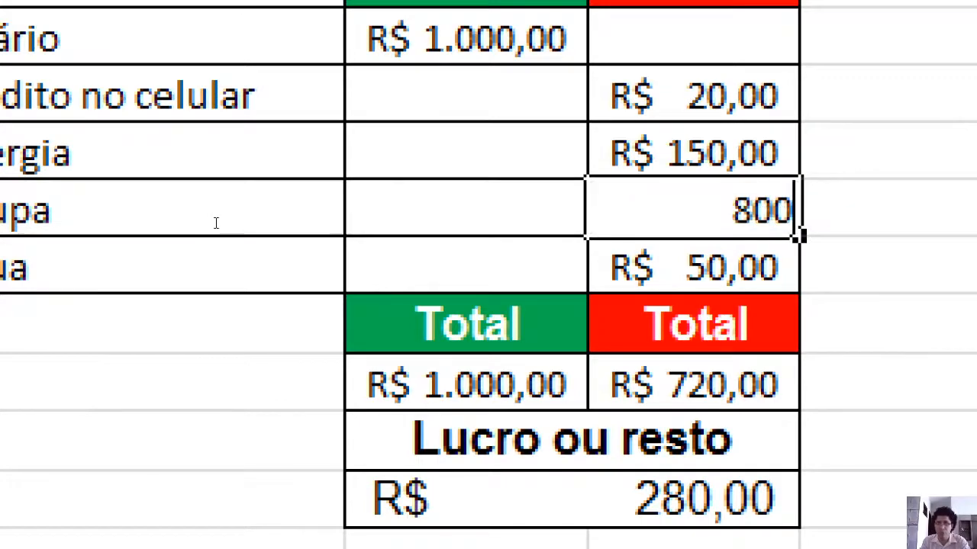
key("Return")
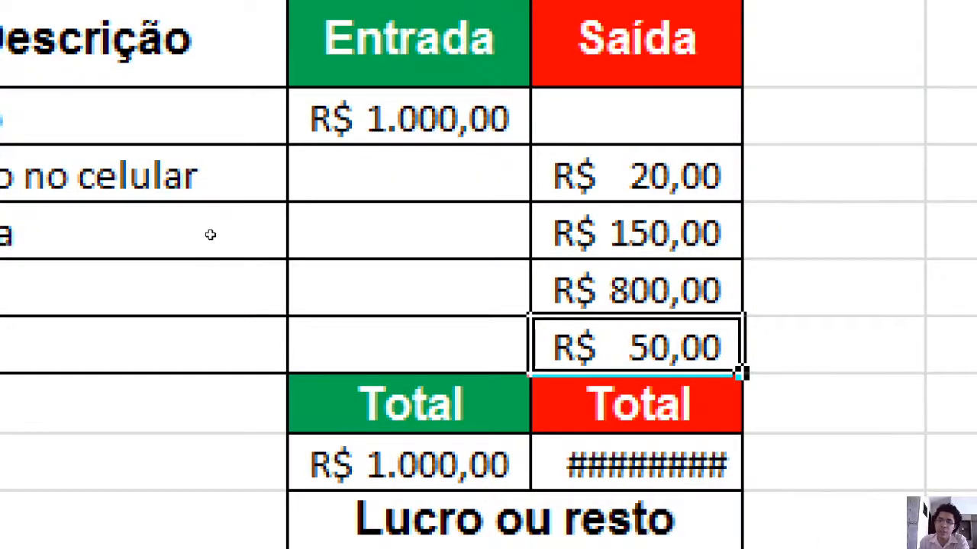
- AutoFit the width of the Saída column so its total fits in the cell
key("super")
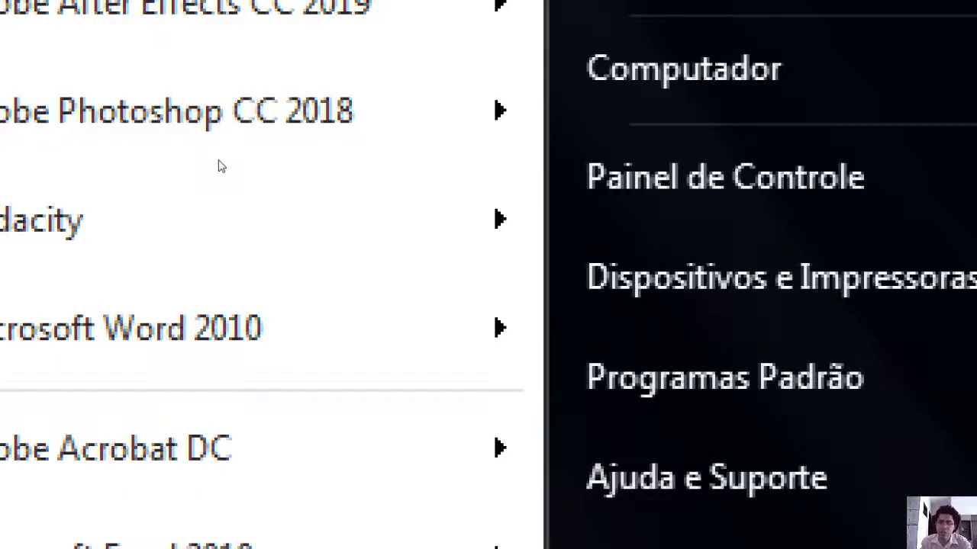
key("super")
key("super+minus")
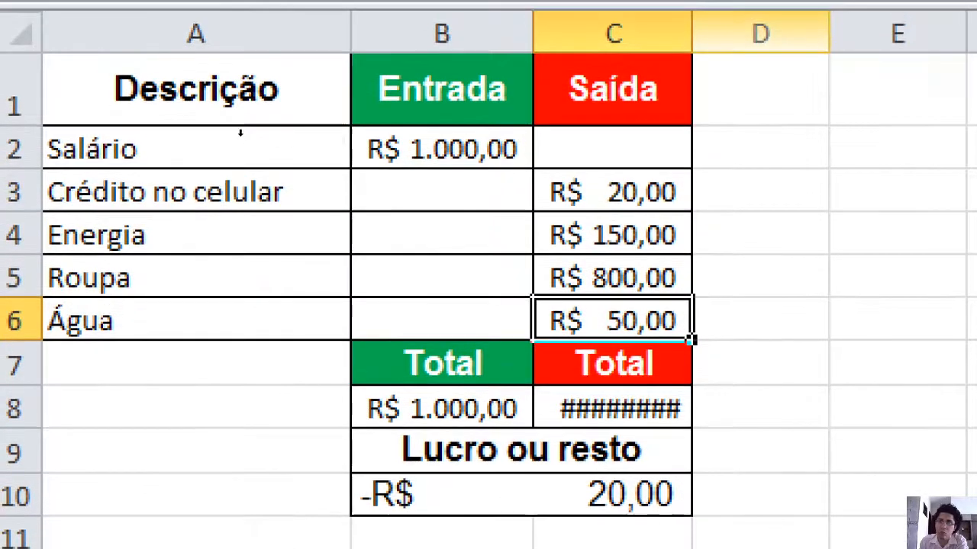
left_click_drag(692, 18, 720, 19)
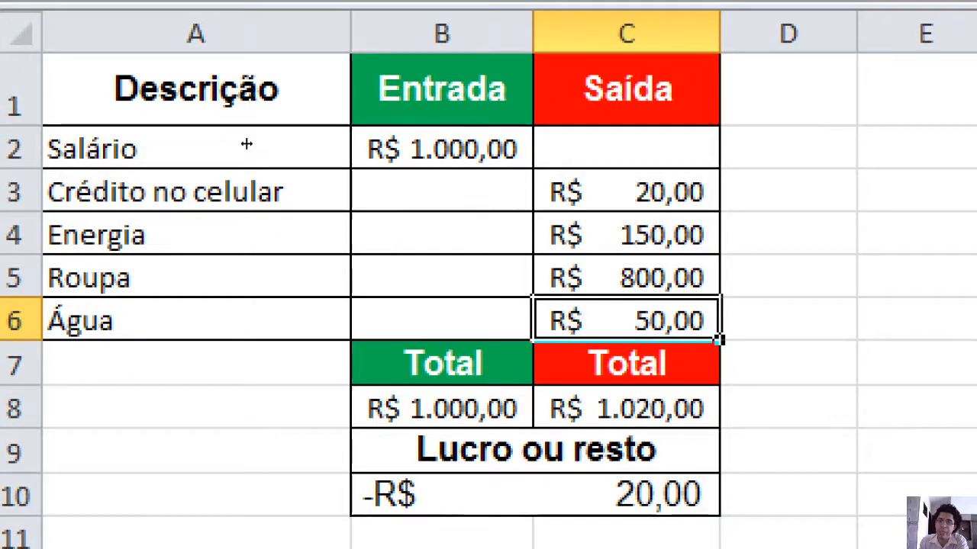
key("ctrl+z")
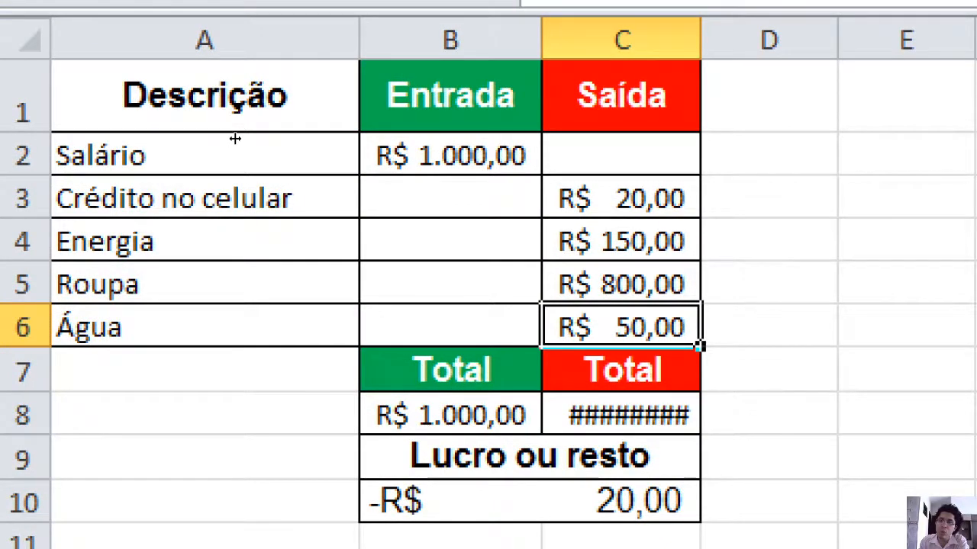
double_click(701, 40)
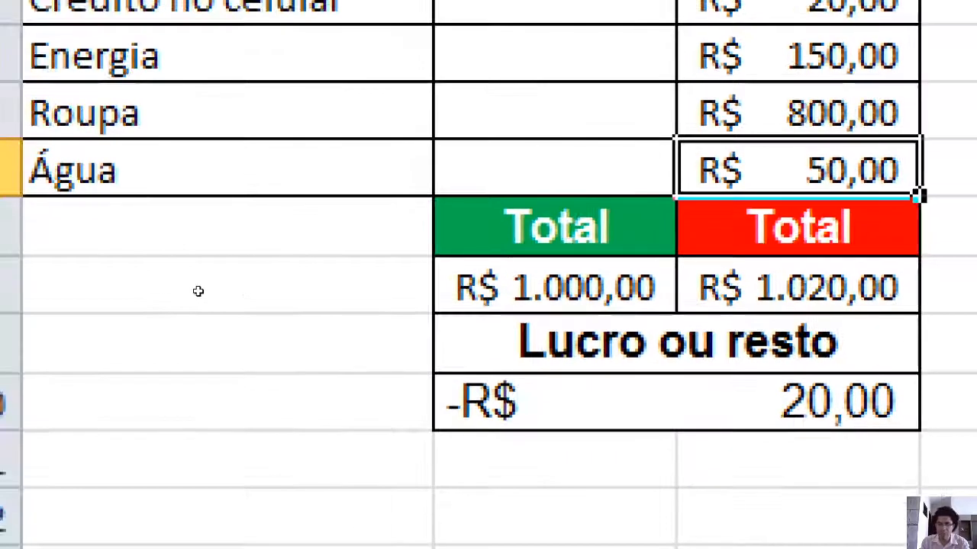
- Look for the "Formatar células" command among the options for the "Lucro ou resto" result cell
key("Down")
key("Down")
key("Down")
key("Down")
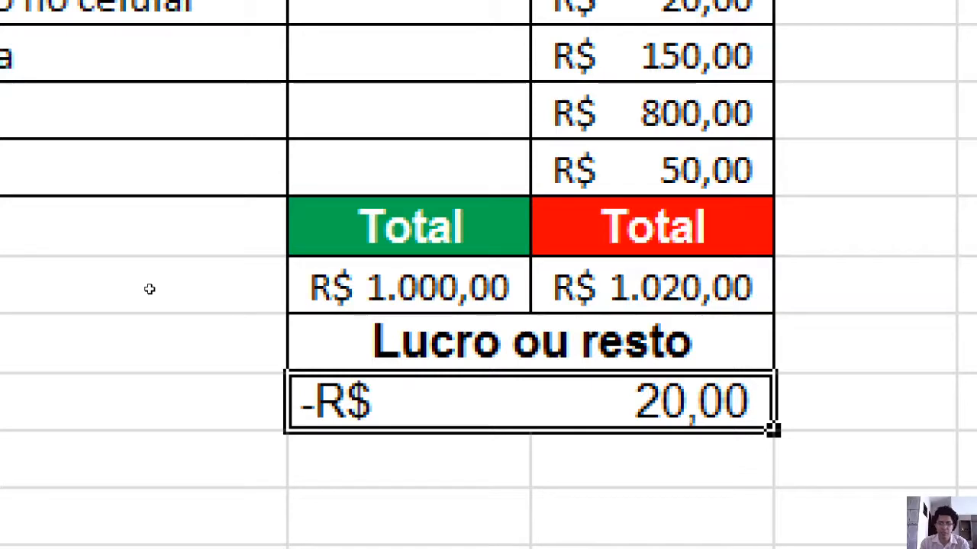
key("Menu")
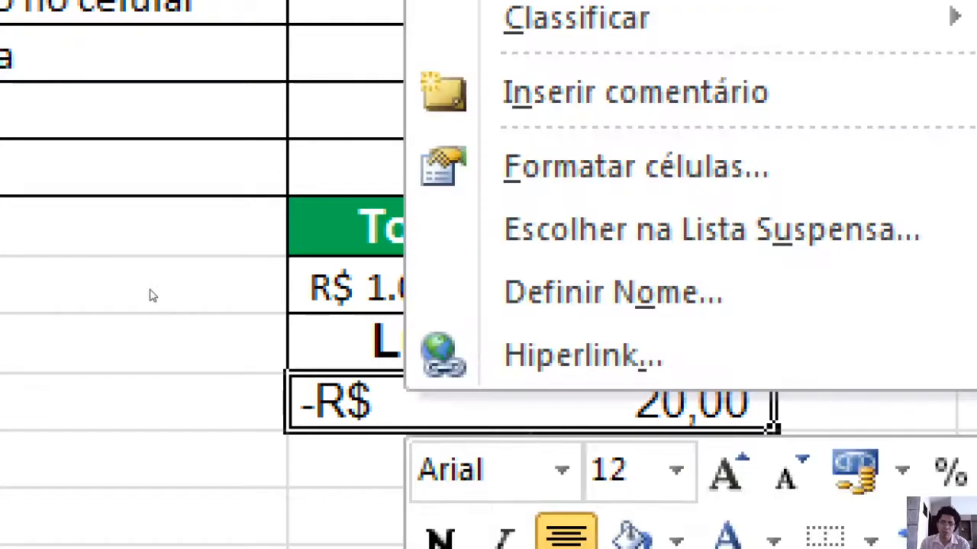
key("Escape")
key("Menu")
key("Up")
key("Up")
key("Up")
key("Up")
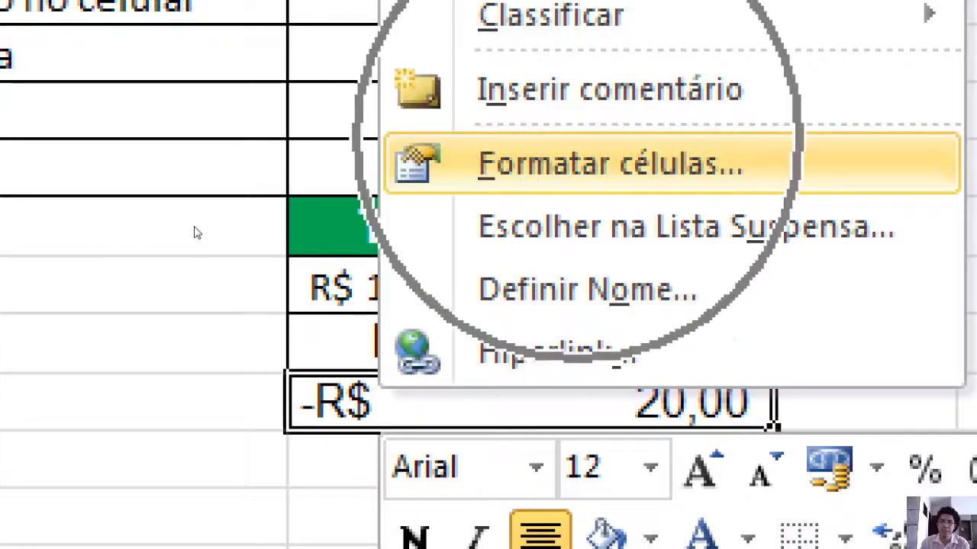
key("Escape")
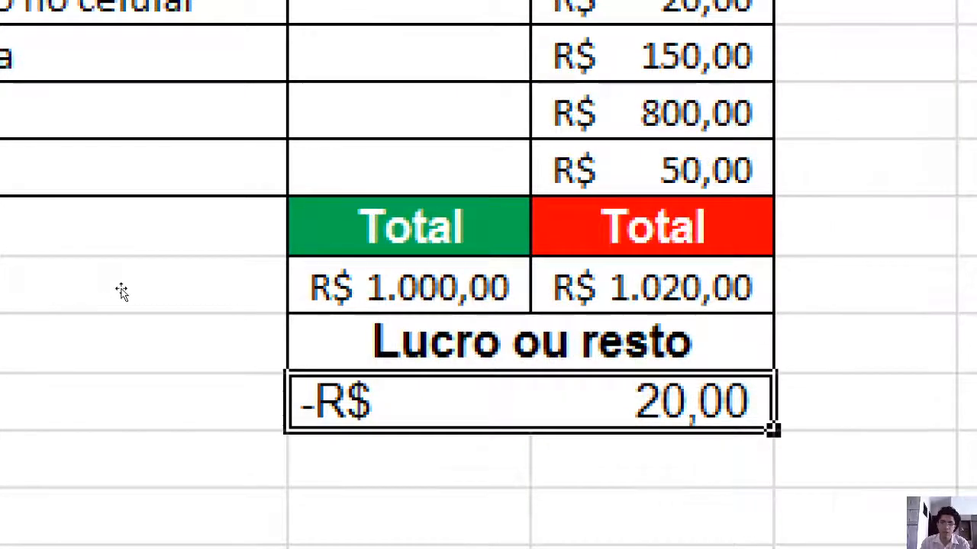
key("ctrl+0")
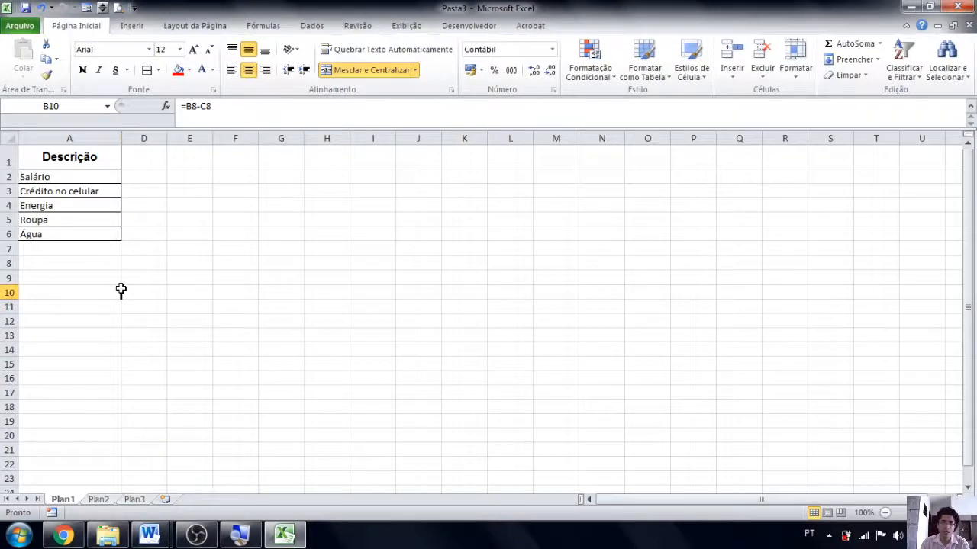
left_click(111, 307)
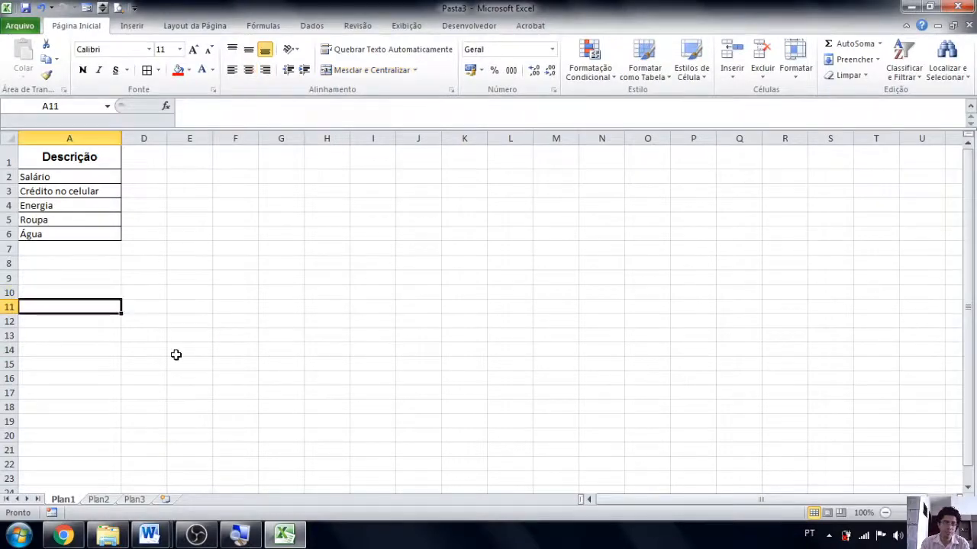
key("ctrl+z")
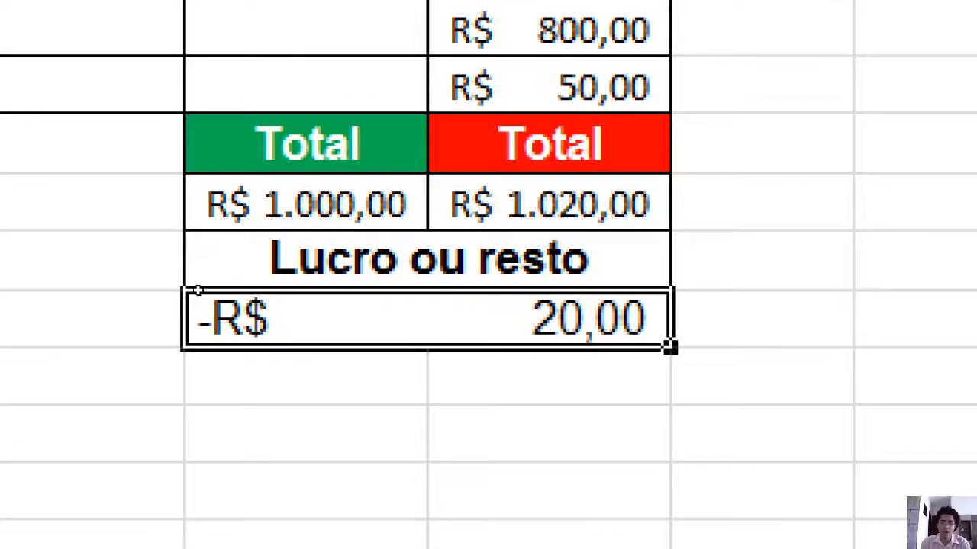
right_click(201, 298)
key("Escape")
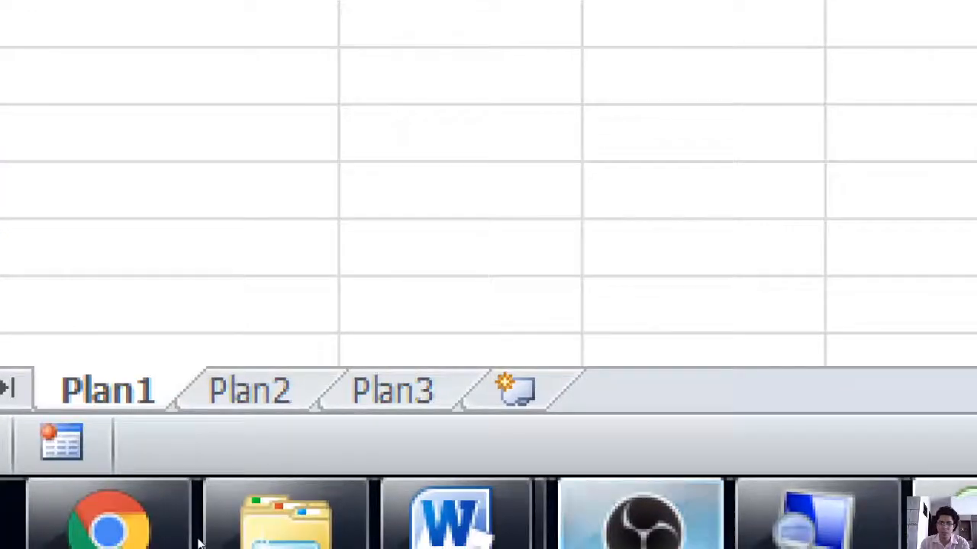
- Switch to the OBS window
left_click(777, 492)
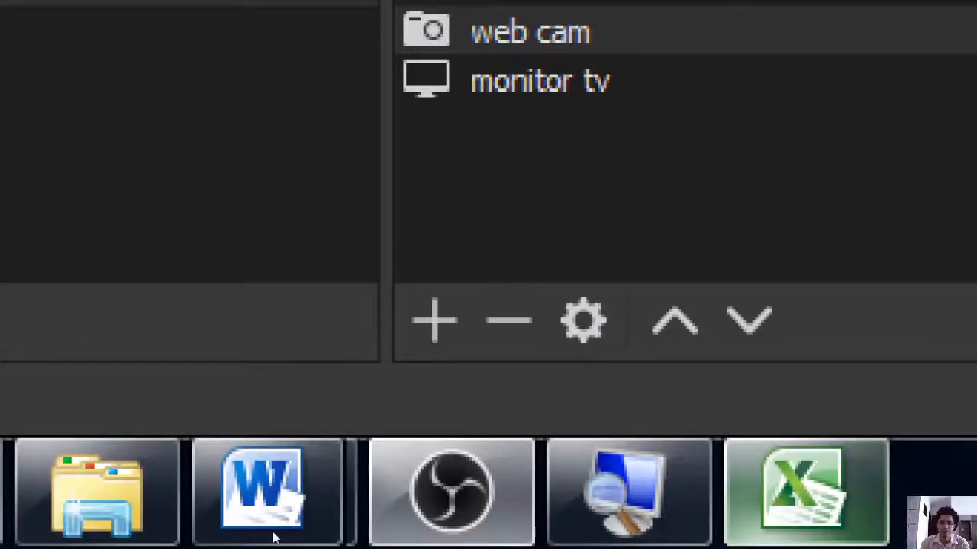
- Switch back to Excel and open the "Formatar células" dialog for the "Lucro ou resto" result cell
left_click(806, 492)
left_click(441, 347)
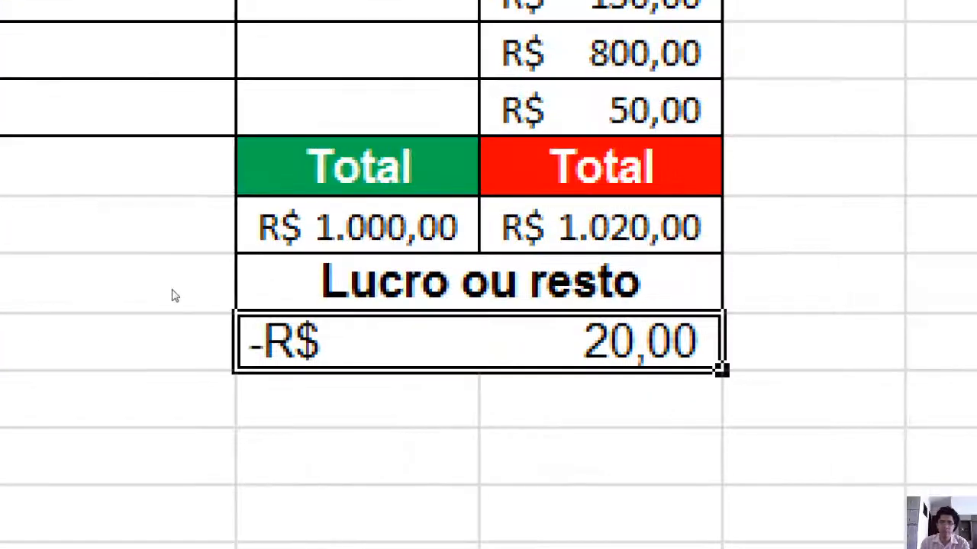
right_click(441, 347)
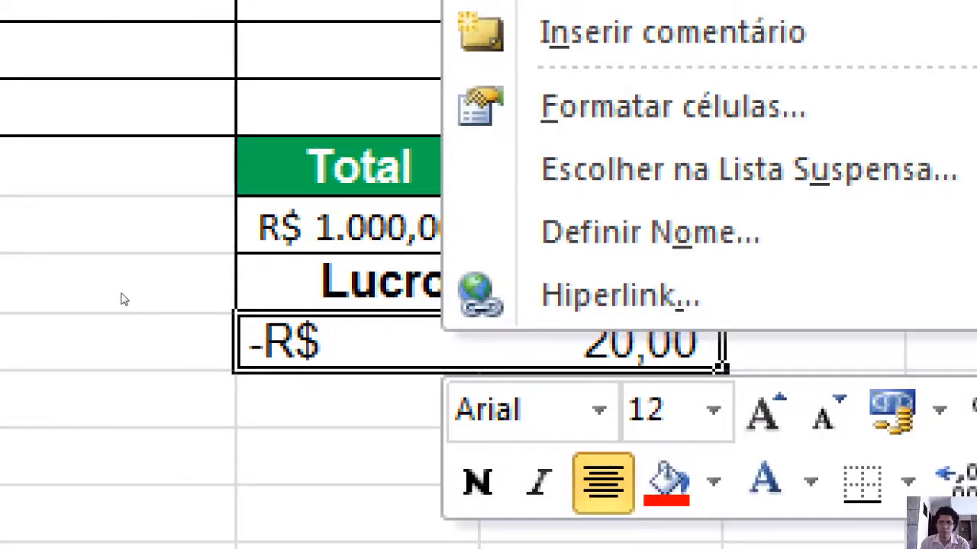
key("Up")
key("Up")
key("Up")
key("Up")
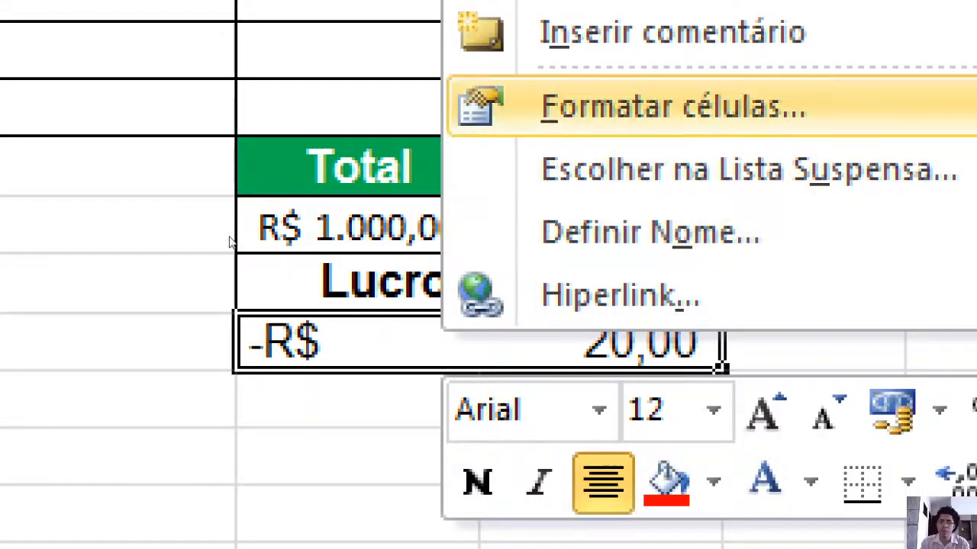
key("Return")
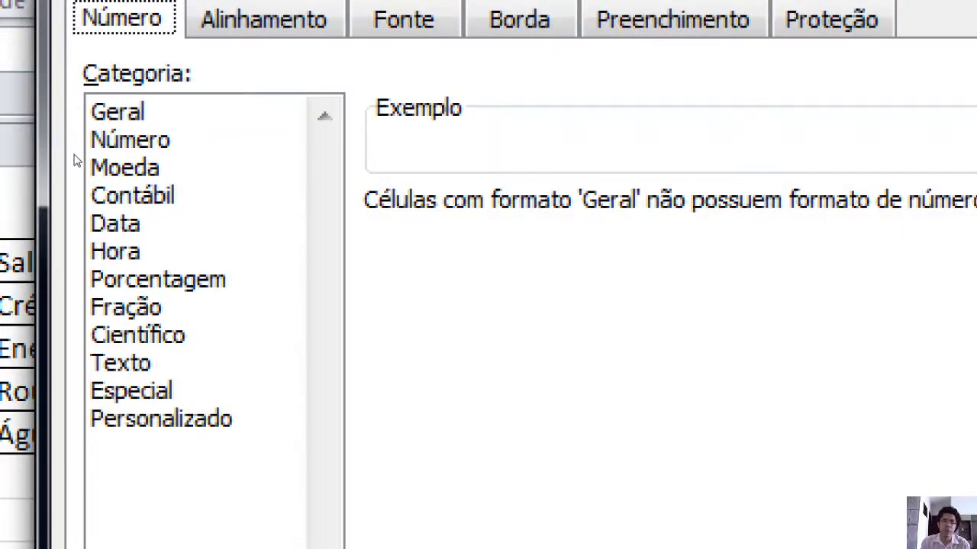
- Choose the Contábil number category with the R$ symbol for the result cell
left_click(132, 195)
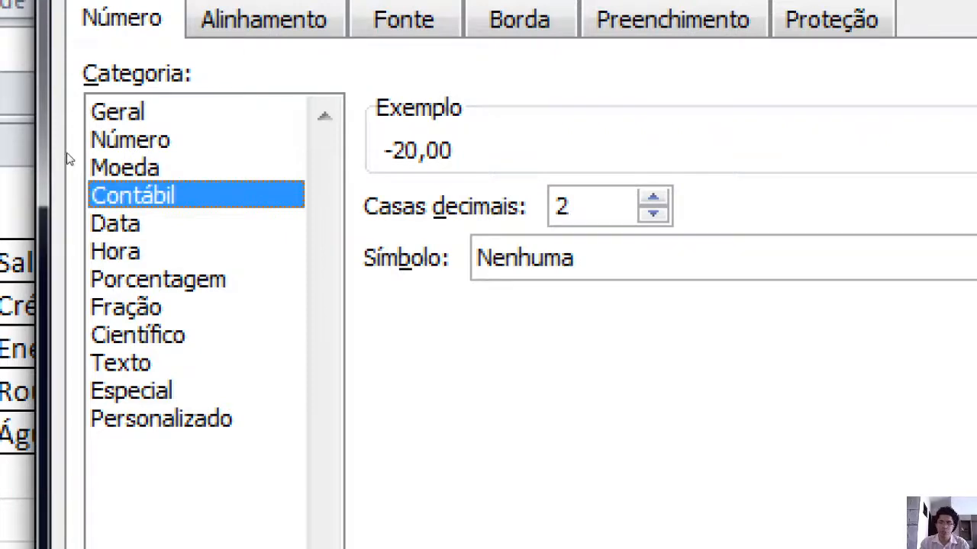
key("Up")
key("Down")
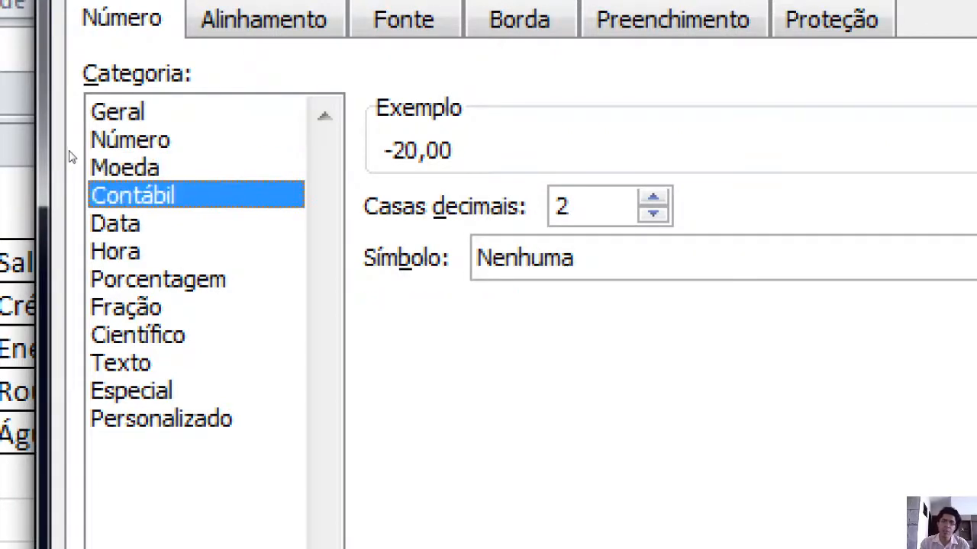
left_click(534, 258)
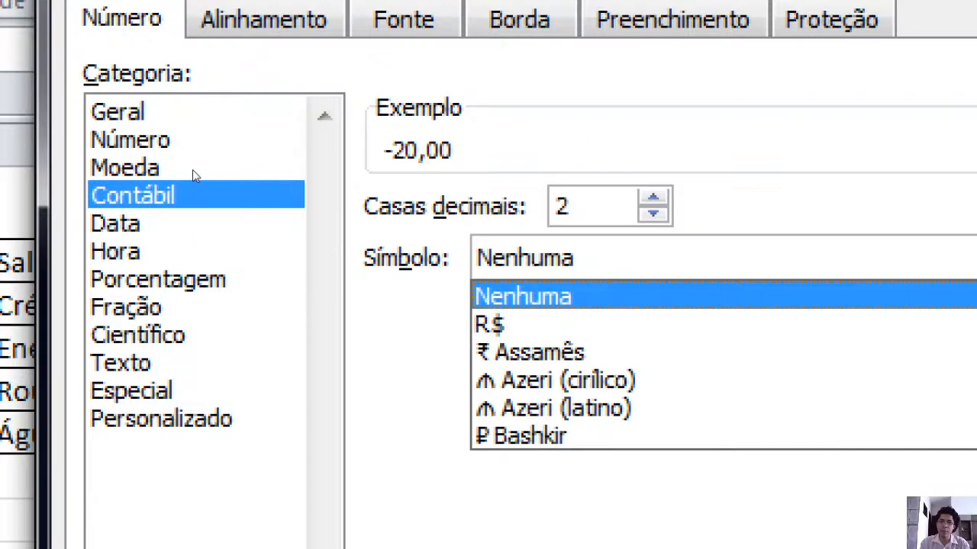
left_click(523, 325)
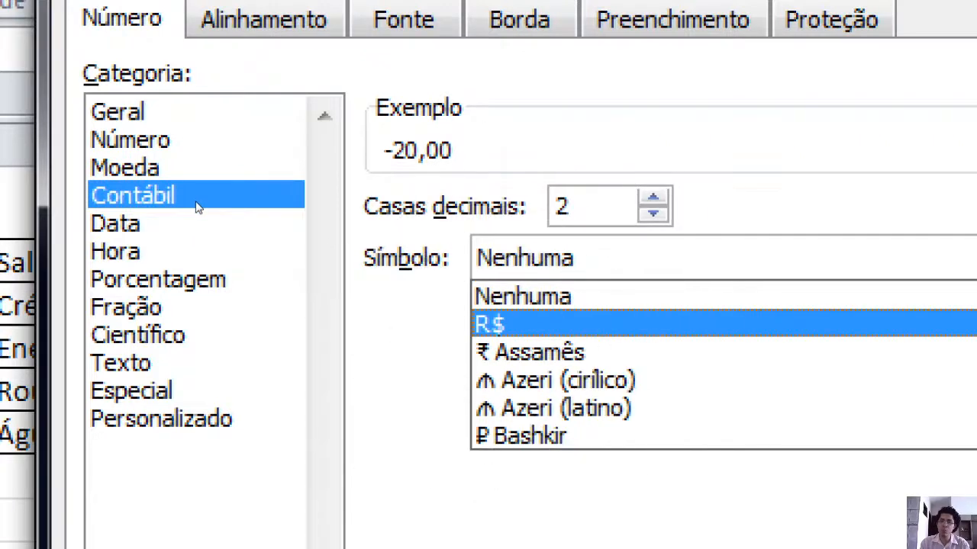
- Apply the Moeda format to the result cell, with negative numbers in red with a leading minus sign (-R$ 1.234,10)
left_click(115, 167)
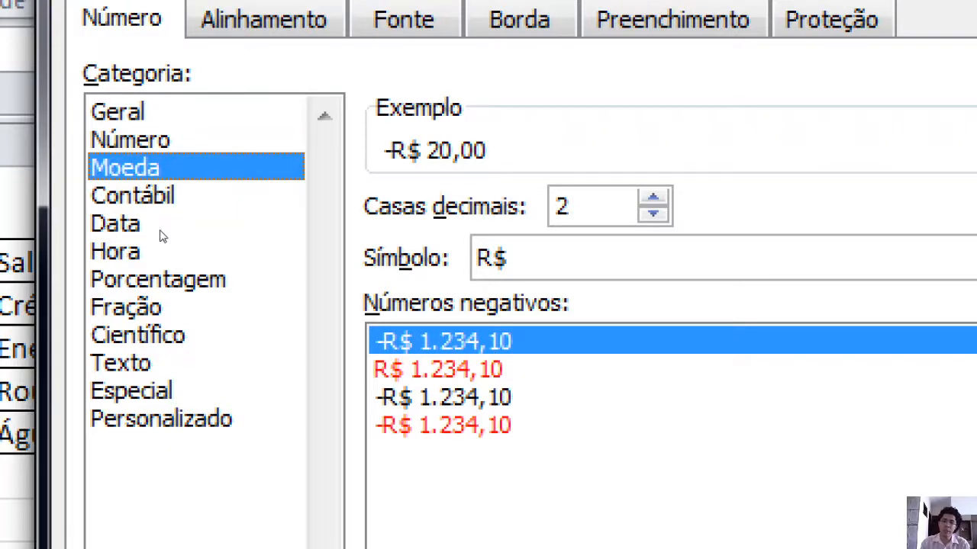
left_click(439, 369)
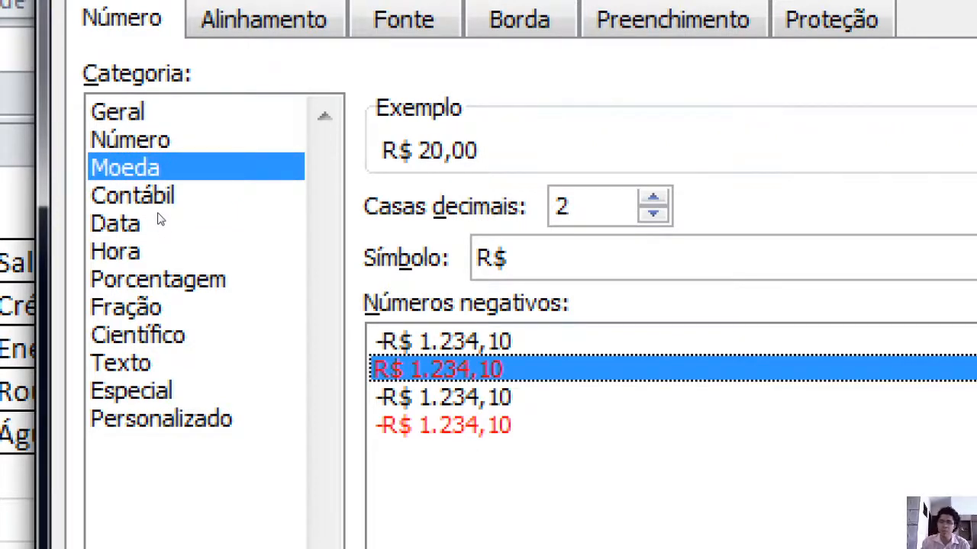
left_click(439, 425)
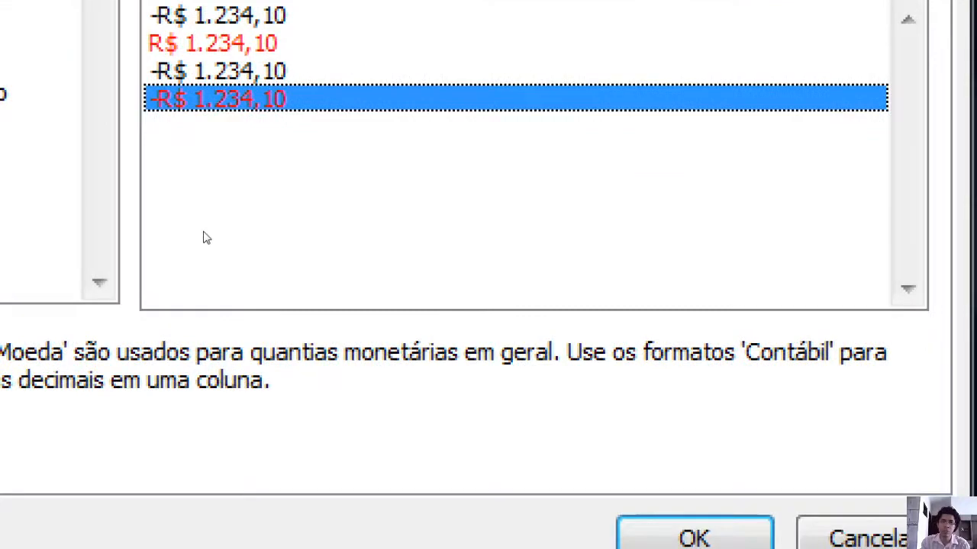
key("Return")
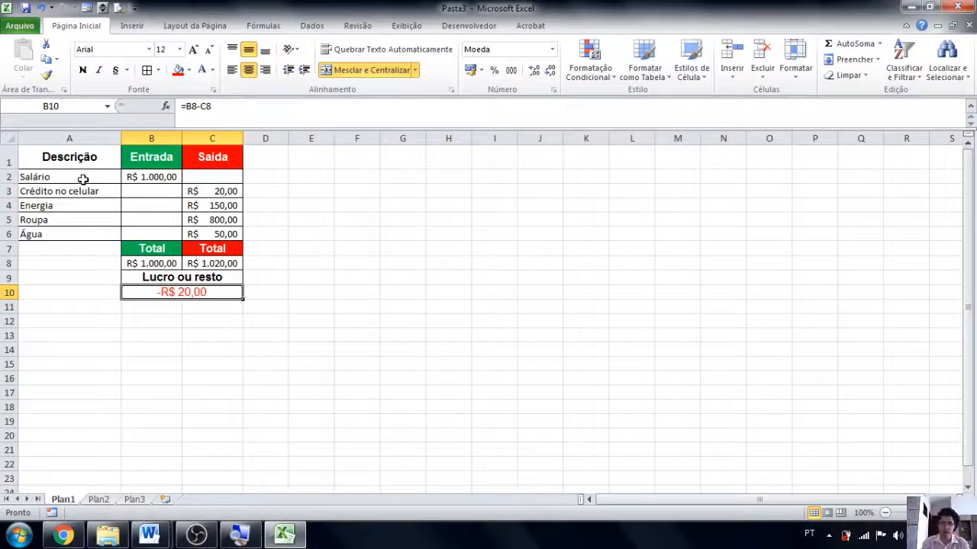
- Set the Entrada value of Salário to 990
left_click_drag(268, 321, 98, 173)
key("Left")
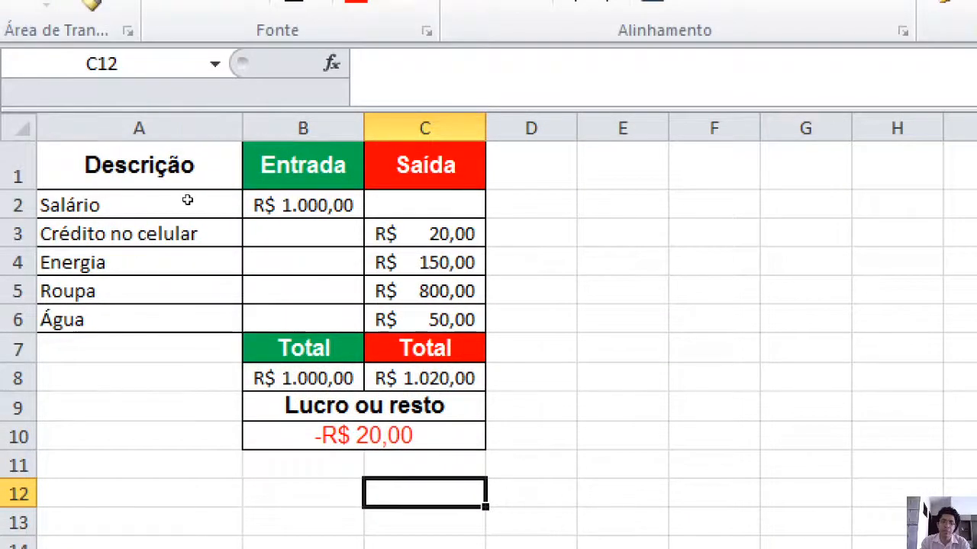
left_click(303, 205)
type("990")
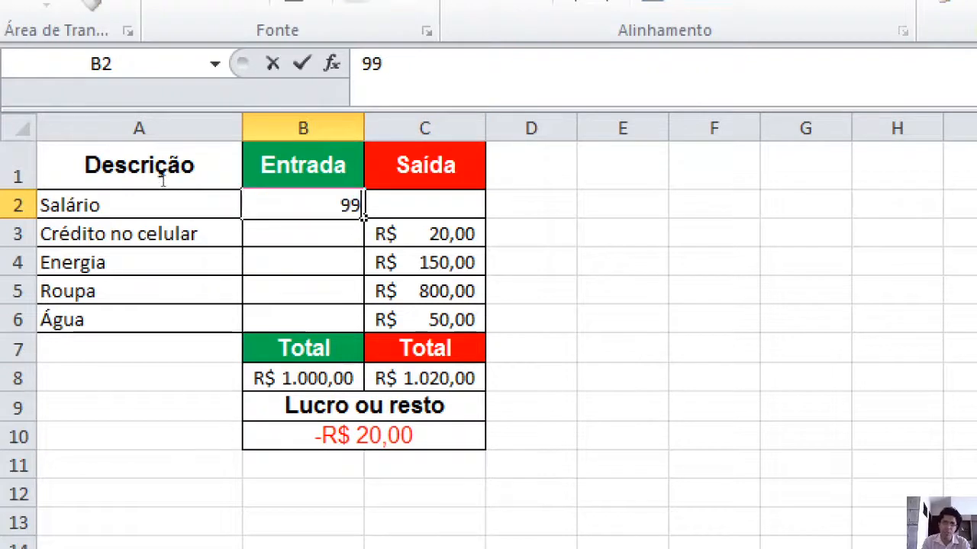
key("Return")
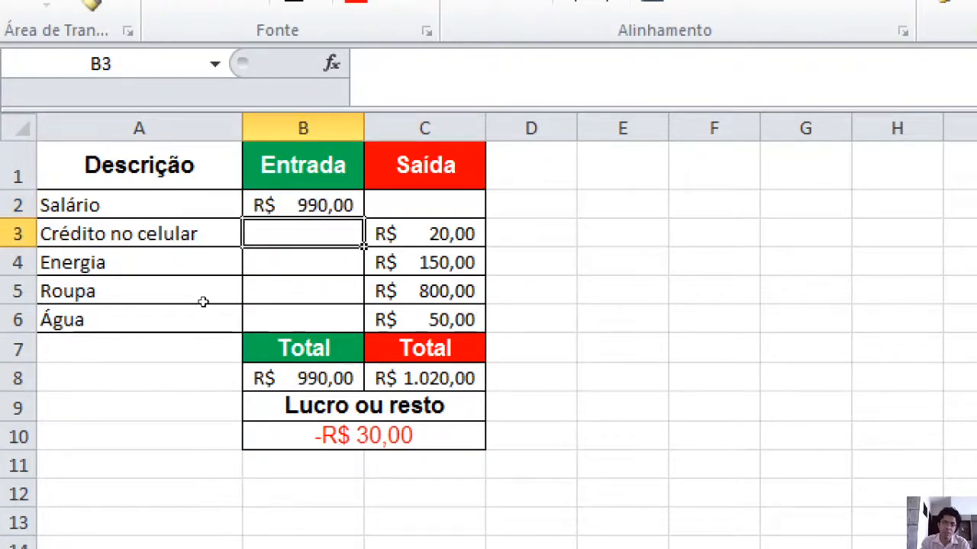
- Examine the recalculated totals and the formula in the "Lucro ou resto" result cell
key("Down")
key("Down")
key("Down")
key("Down")
key("Down")
key("Down")
key("Down")
key("Up")
key("Up")
key("Right")
key("Down")
key("Down")
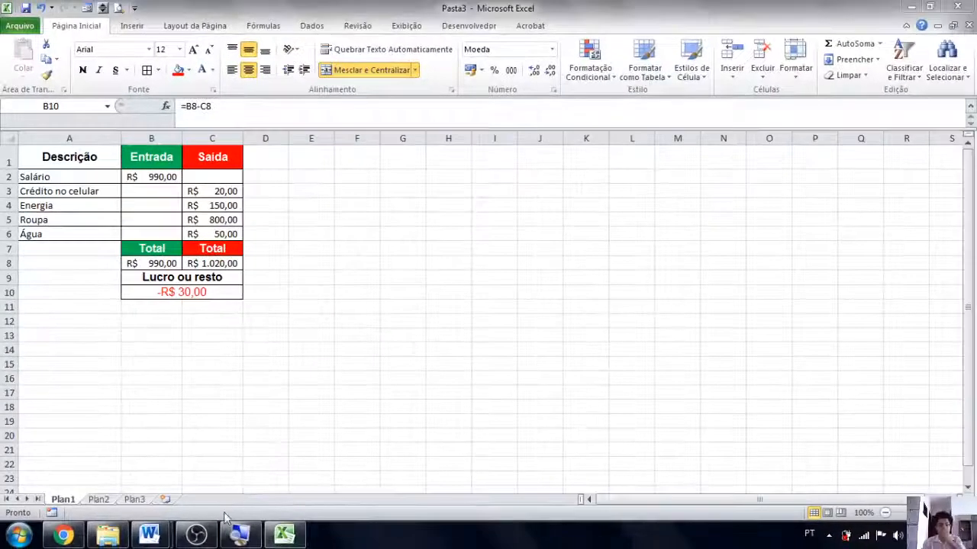
- Switch to the OBS window
left_click(199, 534)
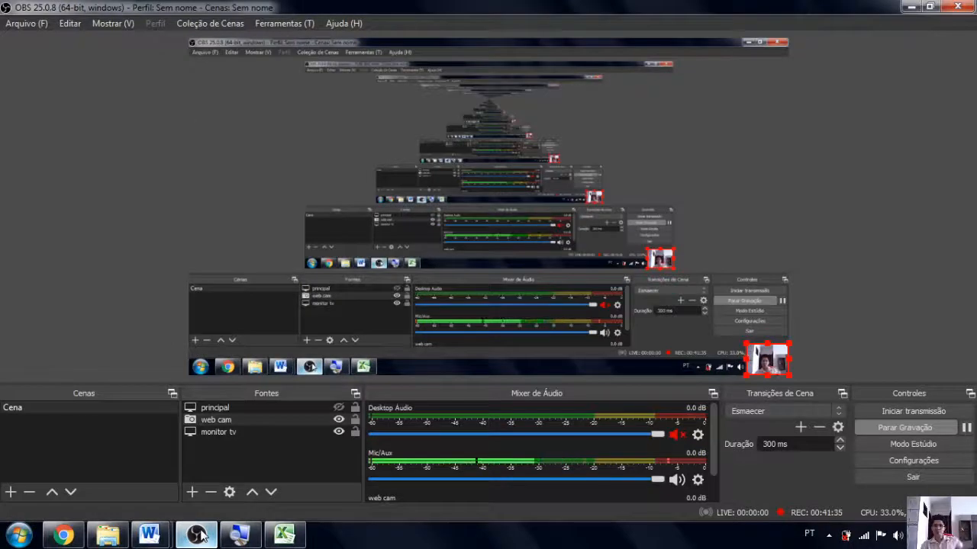